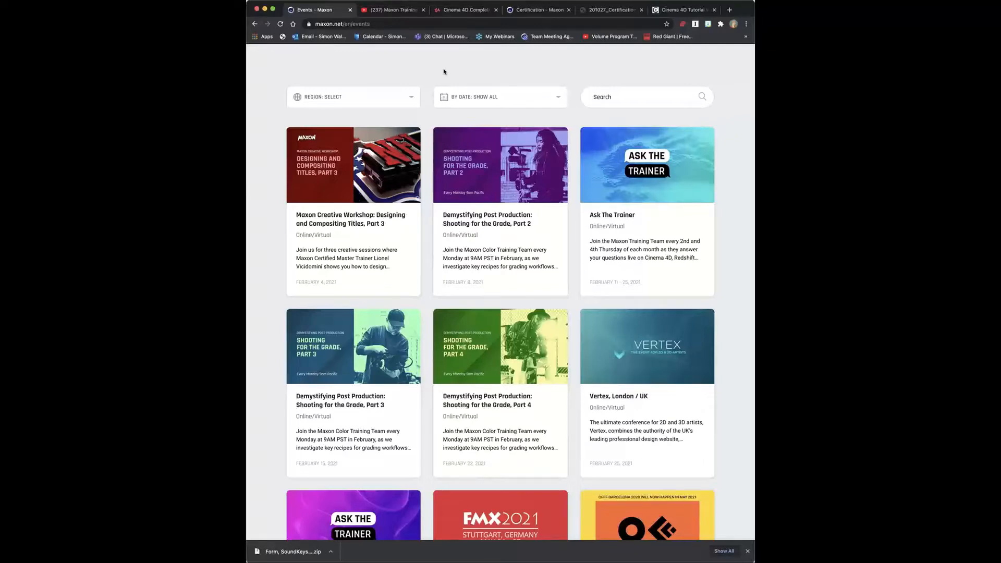
# Look through the Maxon events listing and read the description of the "C4D & Redshift: Designing Fantasy Titles (2 of 2)" video on YouTube
pyautogui.scroll(1, 585, 102)
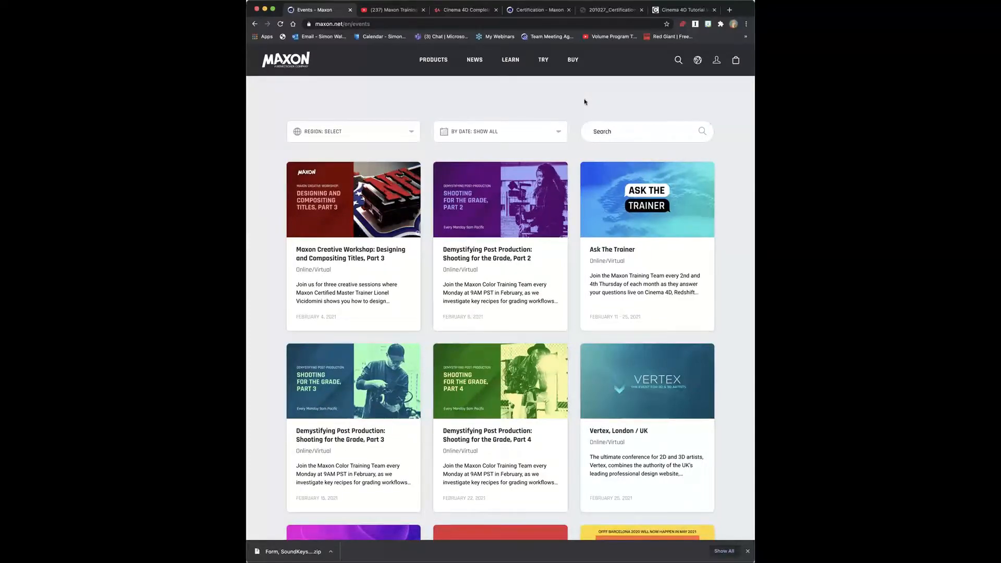
pyautogui.scroll(-2, 488, 144)
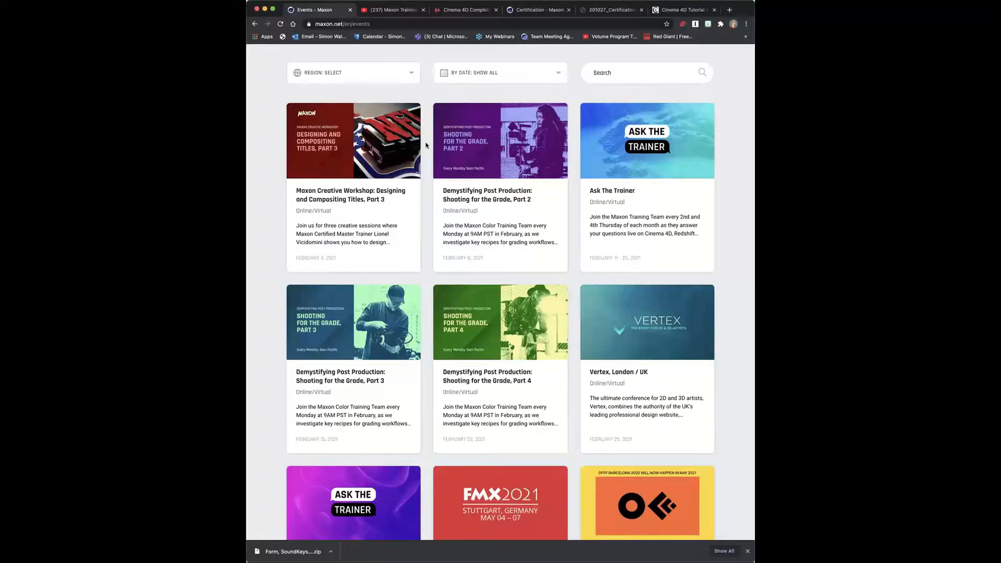
pyautogui.hotkey('ctrl', 'Tab')
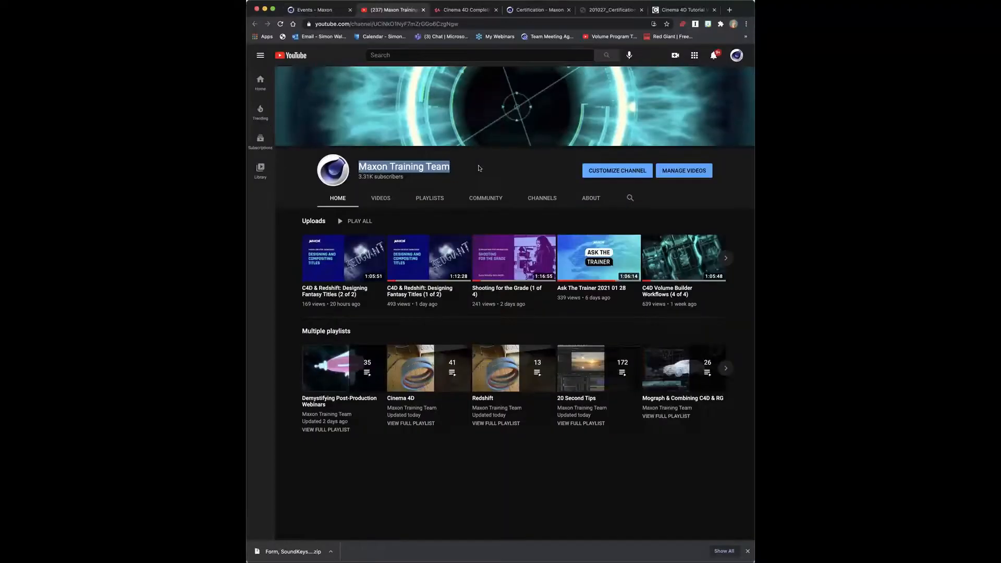
pyautogui.click(343, 251)
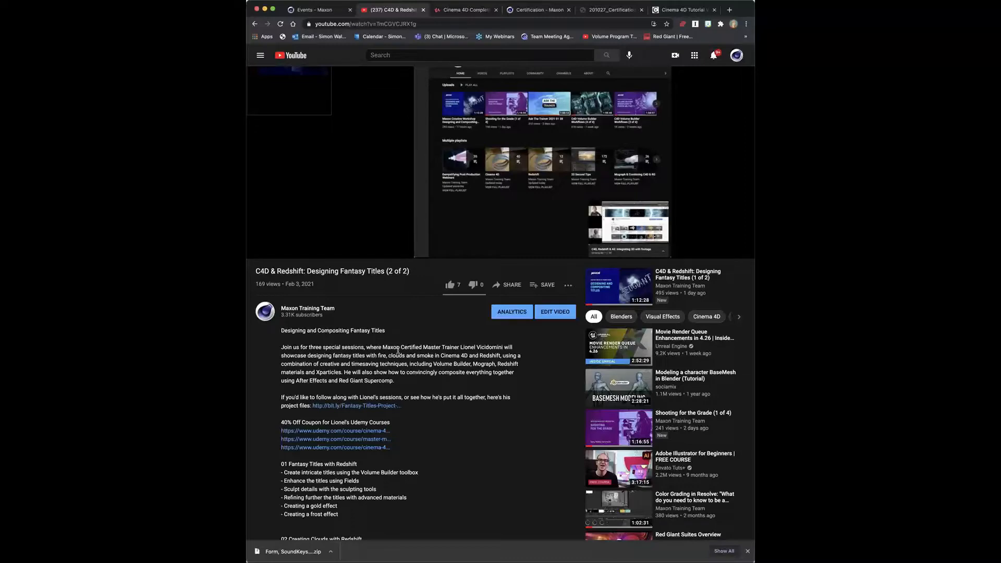
pyautogui.scroll(-3, 398, 351)
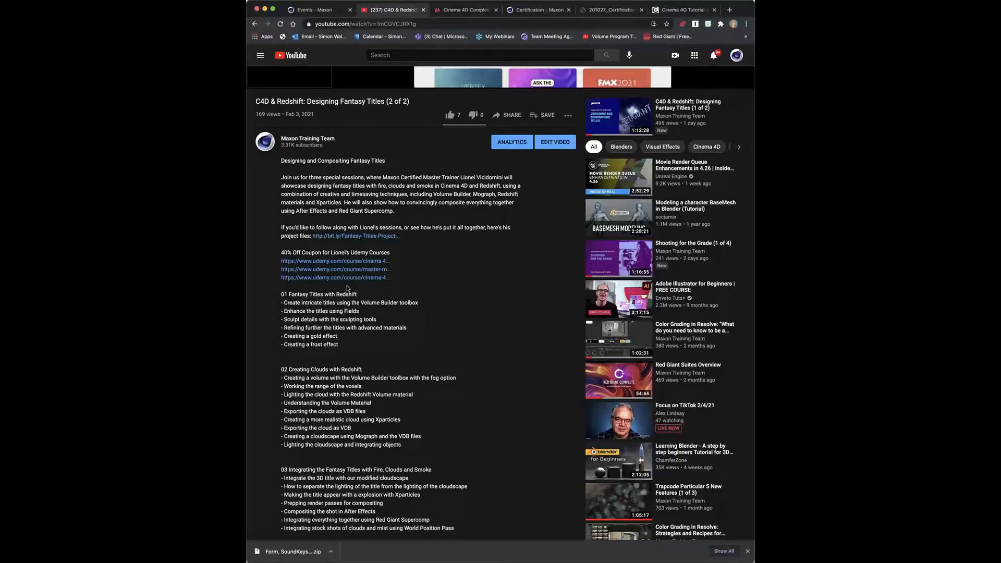
pyautogui.scroll(3, 348, 288)
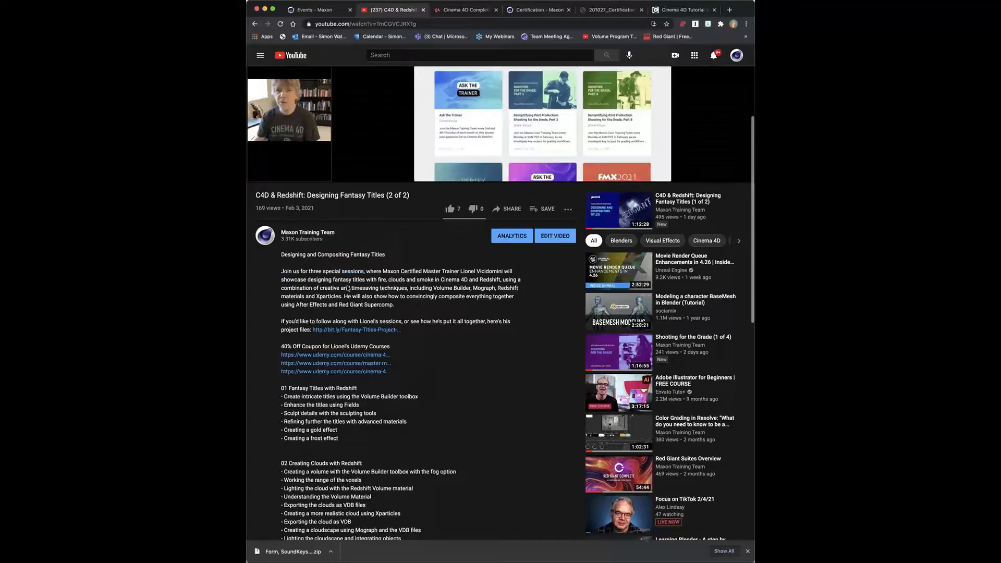
# Review the Udemy Cinema 4D Complete course page and Maxon's Cinema 4D certification offers, including the certification topics list
pyautogui.click(461, 9)
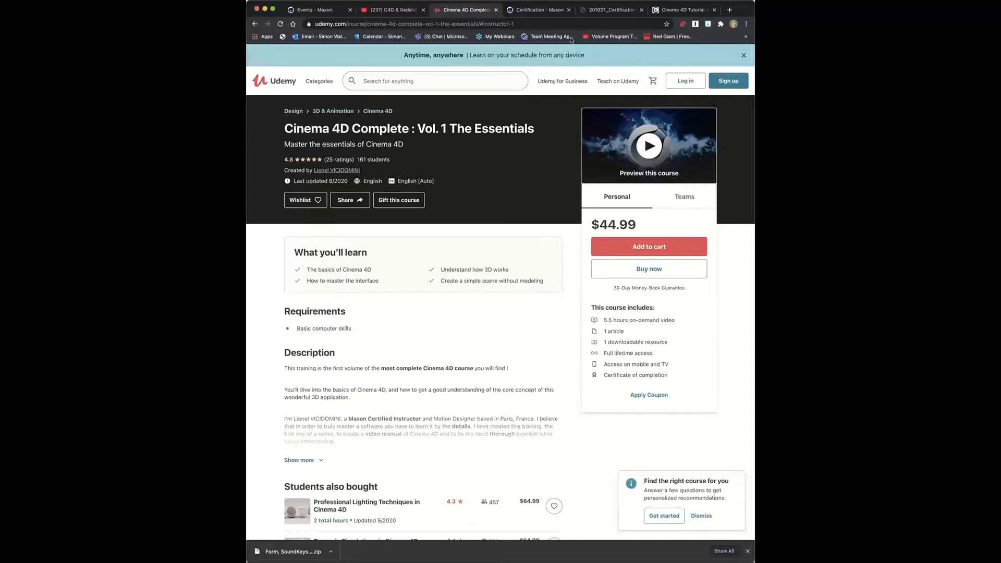
pyautogui.click(535, 11)
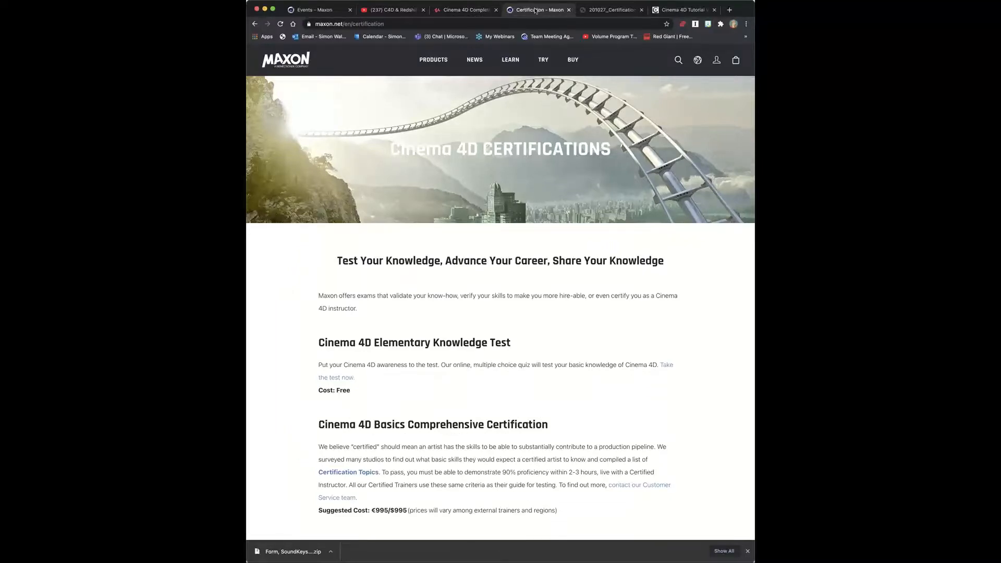
pyautogui.scroll(-2, 428, 253)
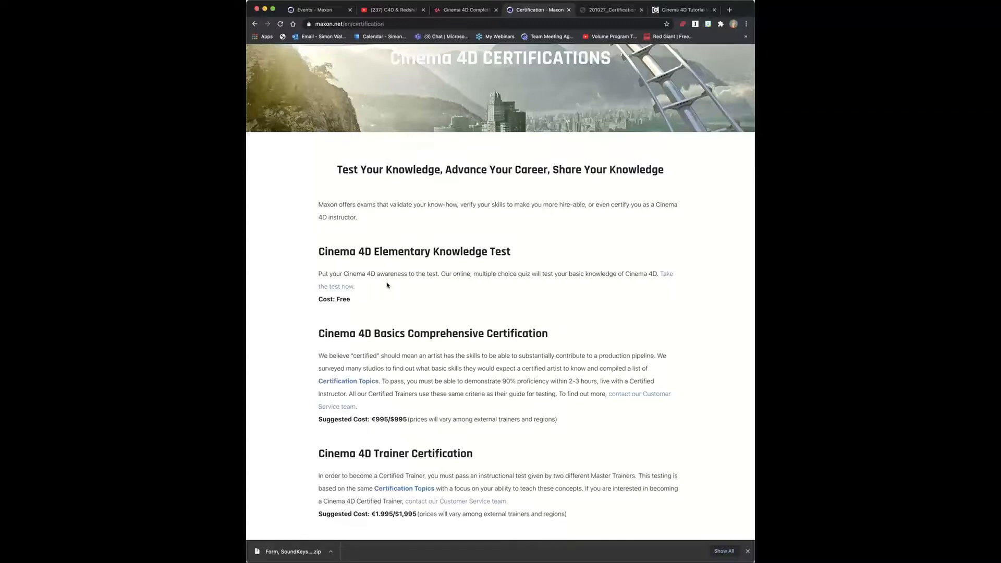
pyautogui.hotkey('ctrl', 'Tab')
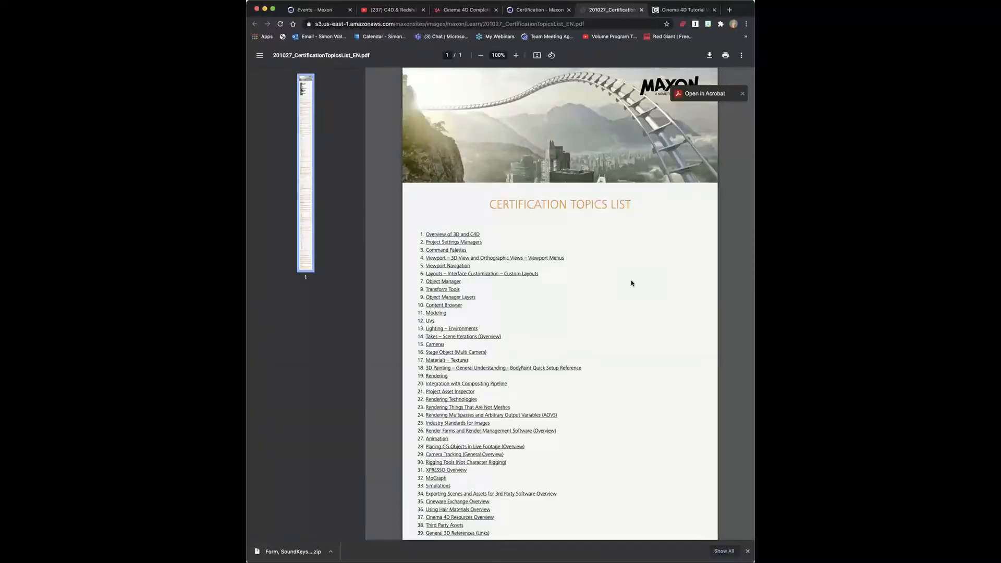
pyautogui.scroll(-2, 632, 283)
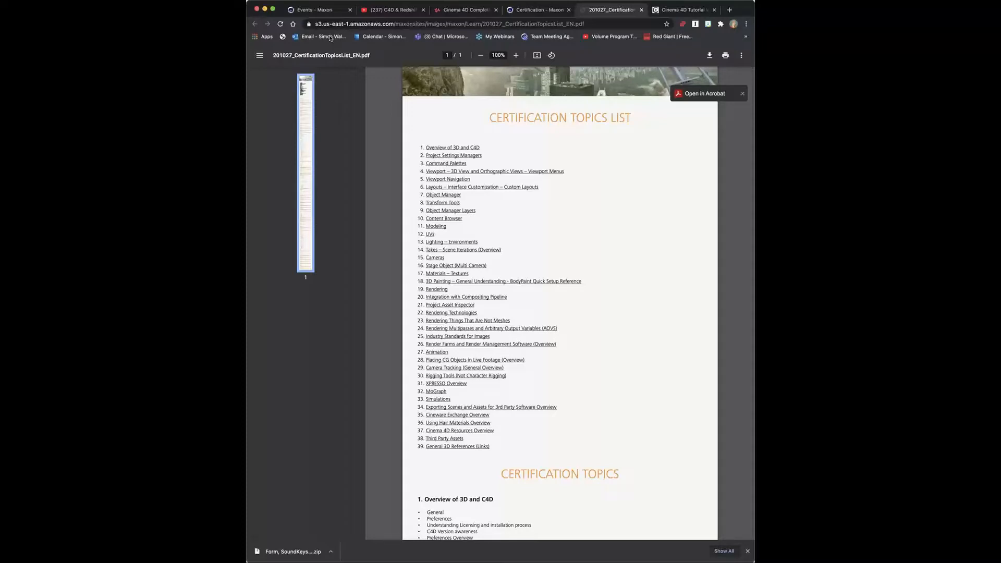
pyautogui.click(314, 10)
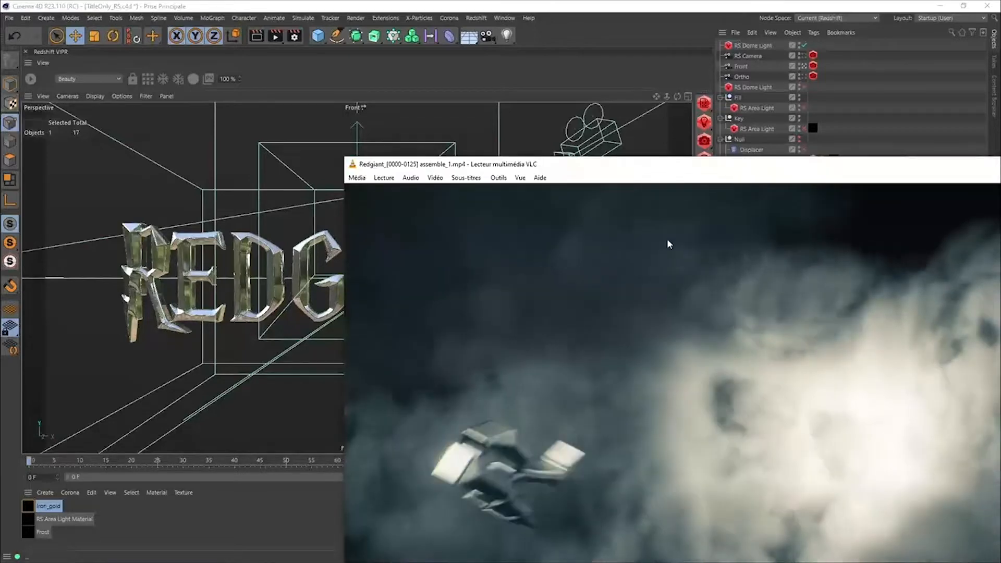
# Watch the rendered Redgiant title animation full screen in VLC, and switch to the TitleAnim.aep project in After Effects
pyautogui.doubleClick(666, 241)
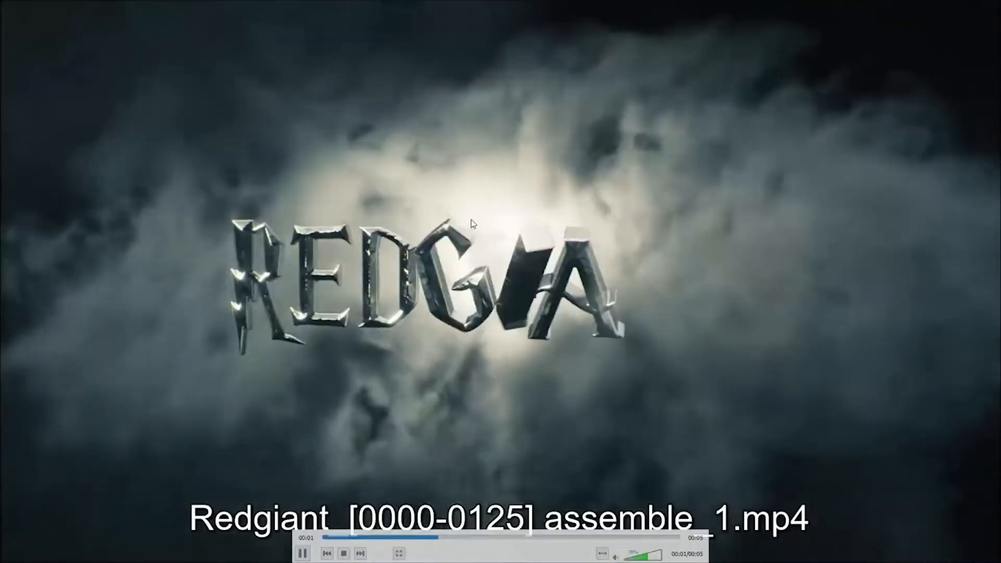
pyautogui.doubleClick(468, 220)
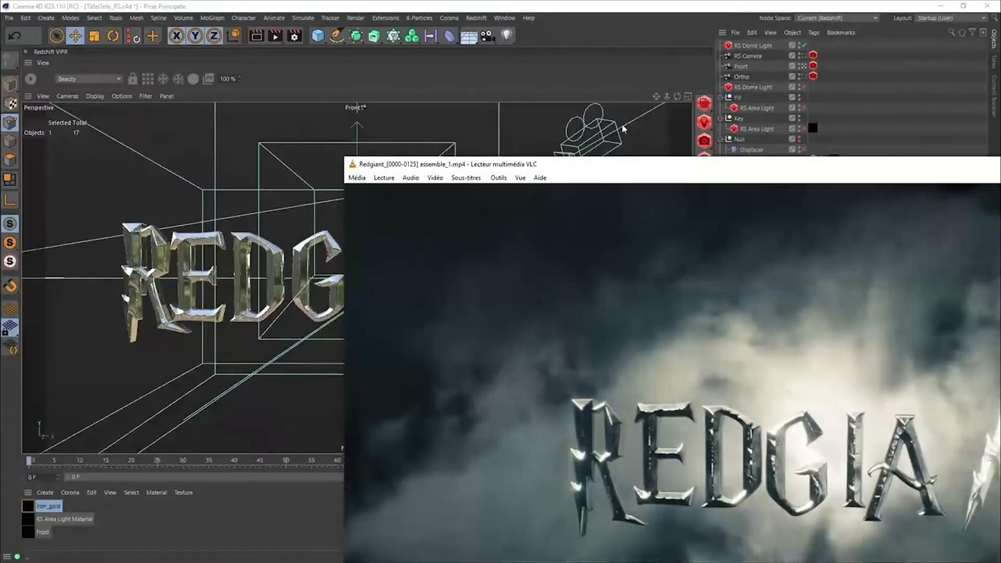
pyautogui.moveTo(910, 162); pyautogui.dragTo(636, 123)
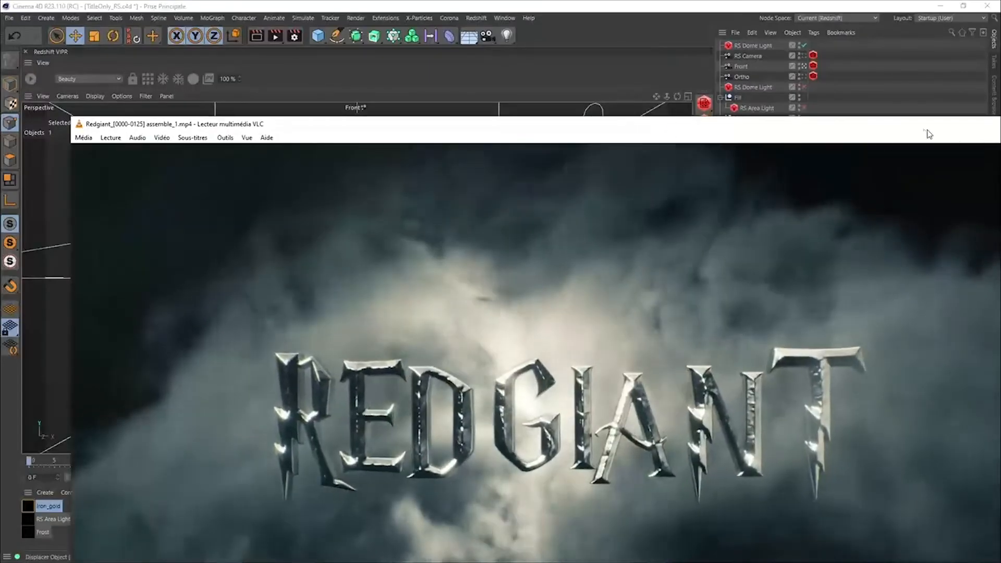
pyautogui.moveTo(921, 129); pyautogui.dragTo(717, 132)
pyautogui.click(854, 125)
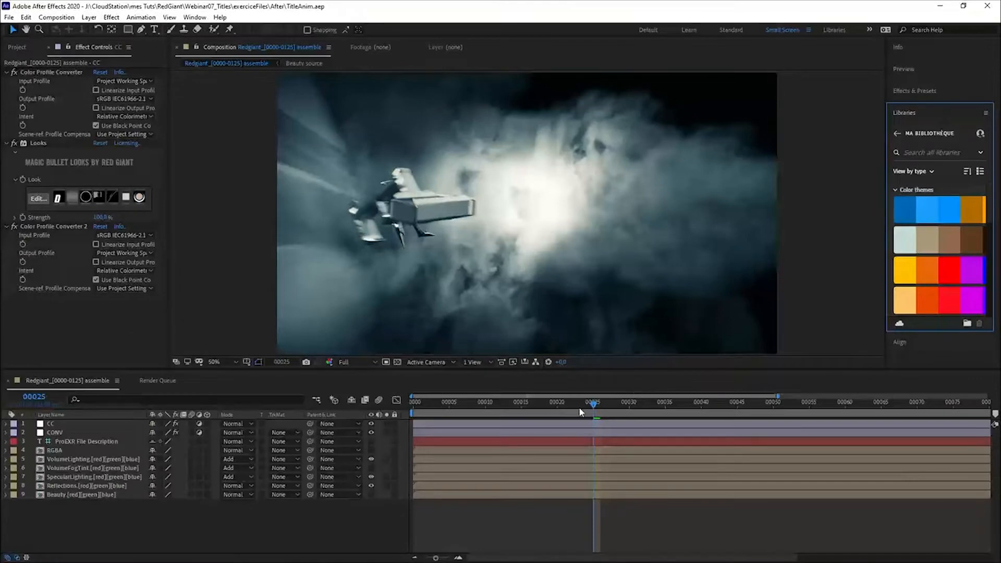
# Collapse the Libraries and preview the assembled title composition at frames 38, 47, 58 and 71
pyautogui.click(917, 114)
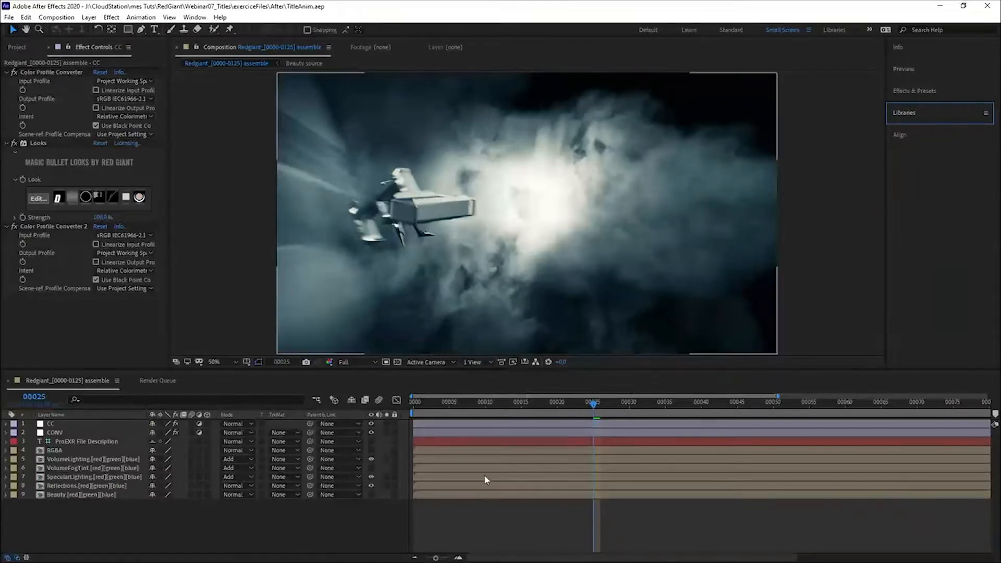
pyautogui.click(686, 402)
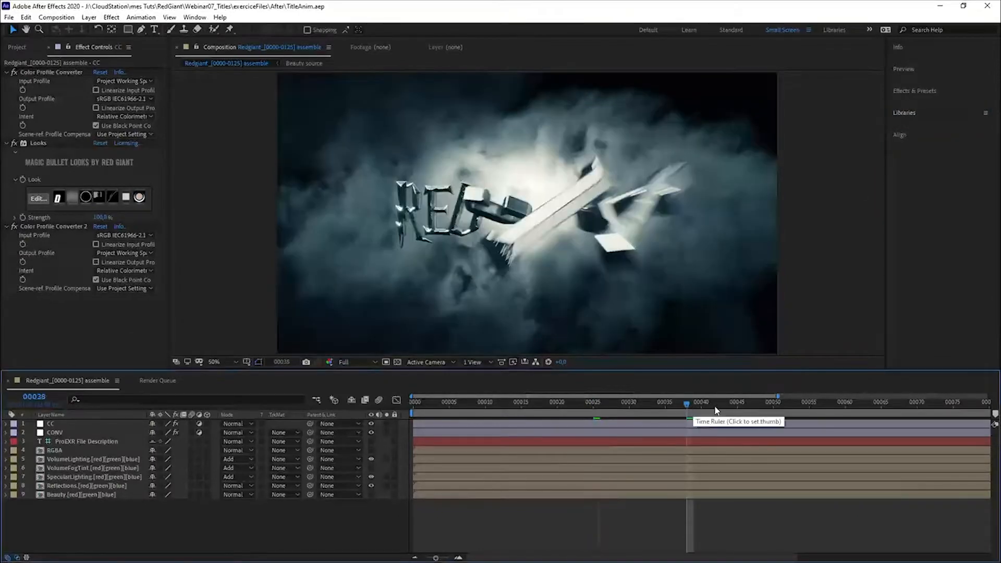
pyautogui.click(751, 404)
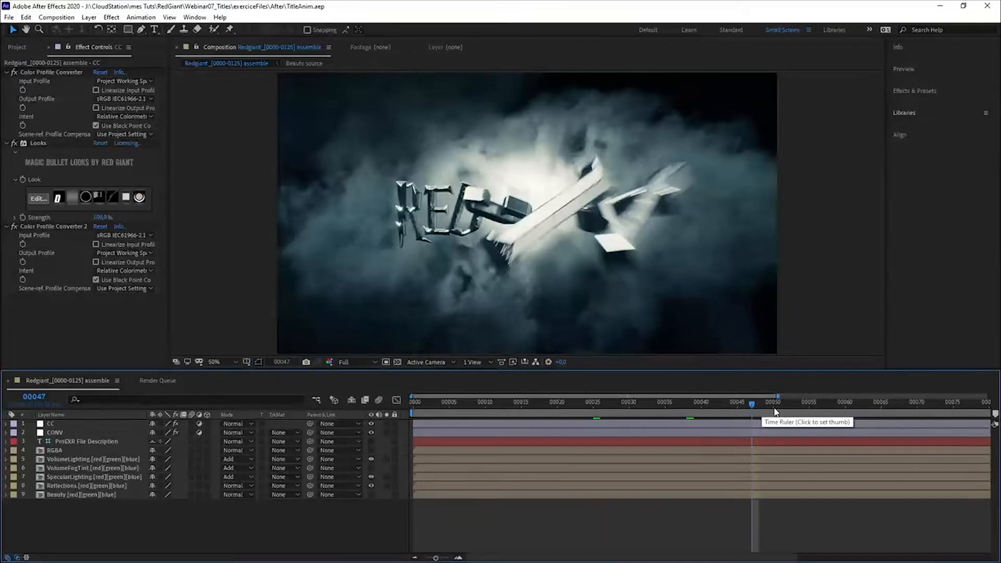
pyautogui.click(829, 406)
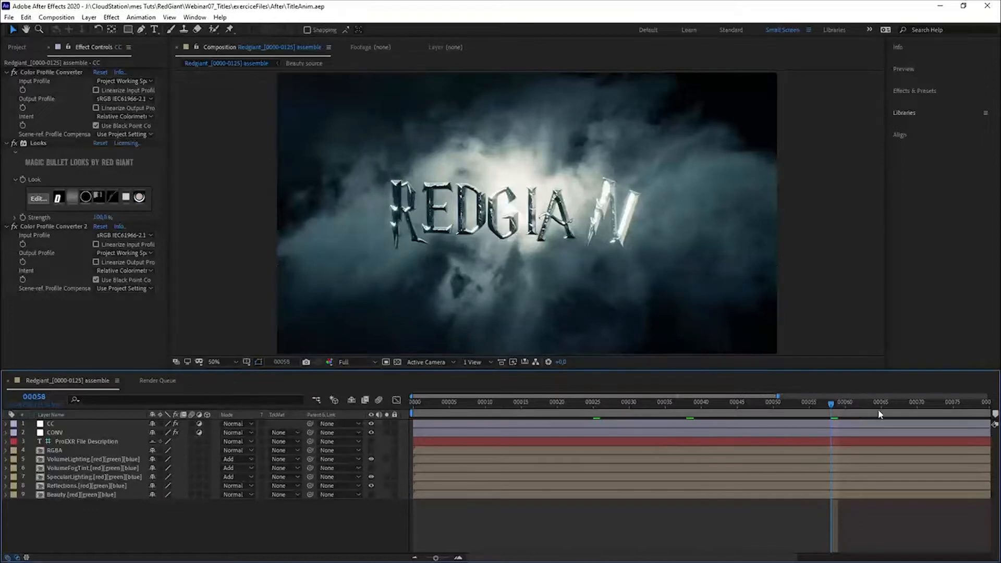
pyautogui.click(923, 404)
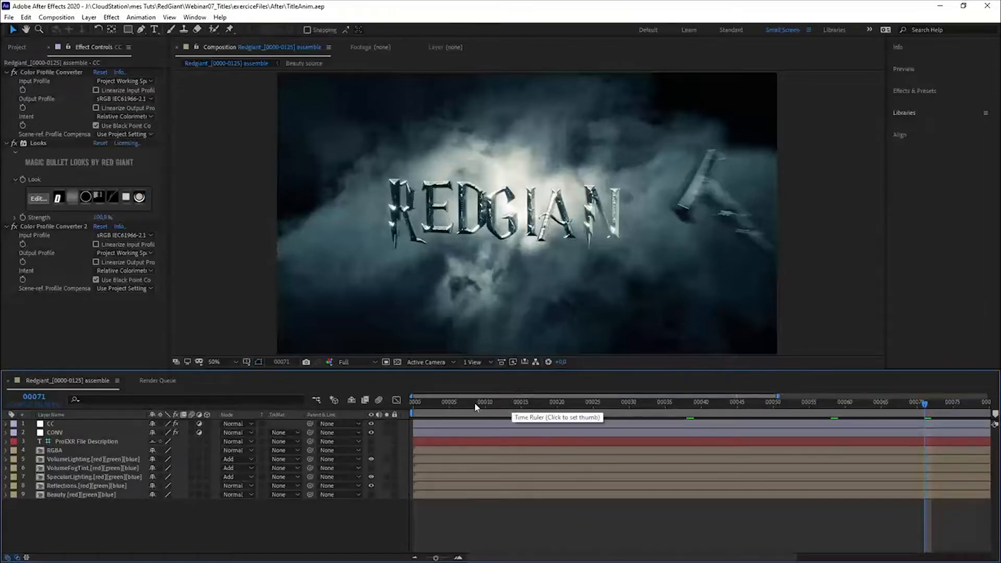
# Open the Redgiant_[0000-0132].exr footage from the project and examine the raw render at several frames up to frame 71
pyautogui.click(21, 48)
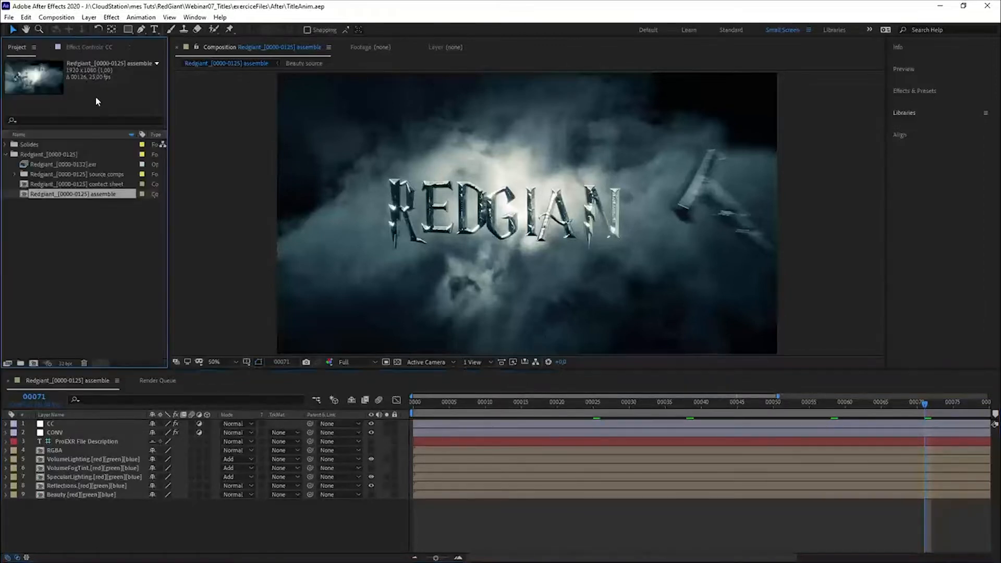
pyautogui.doubleClick(28, 165)
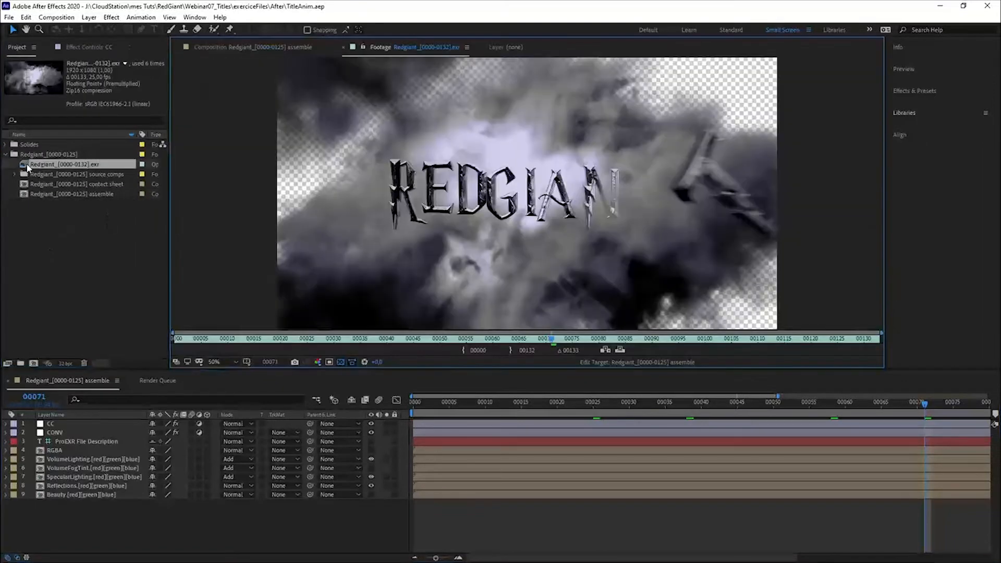
pyautogui.moveTo(189, 339); pyautogui.dragTo(310, 341)
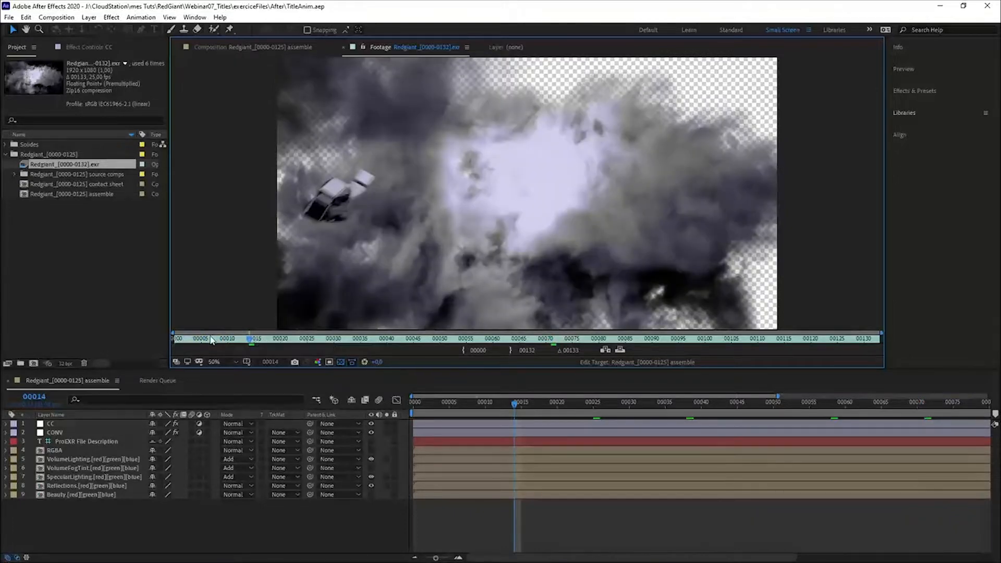
pyautogui.click(209, 340)
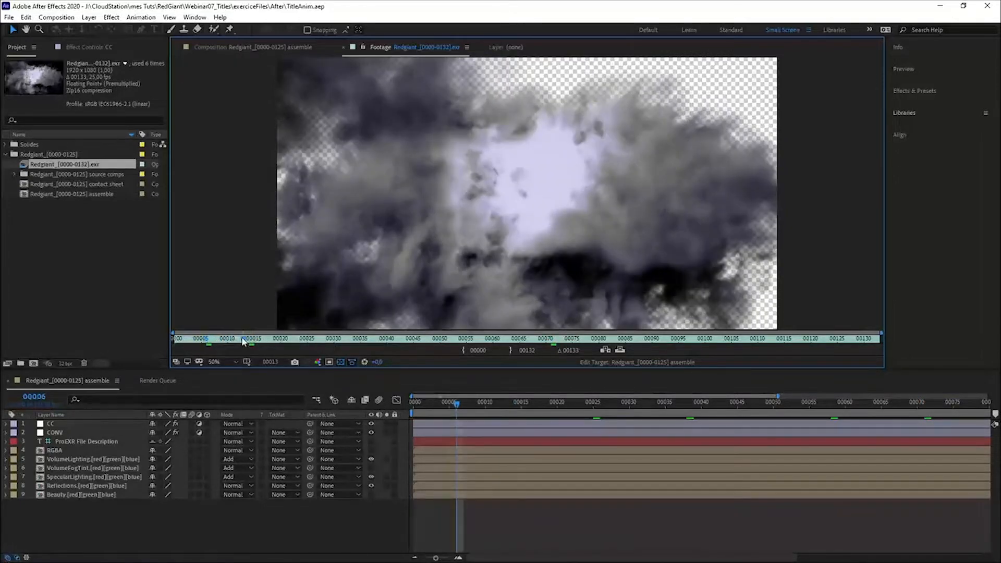
pyautogui.click(275, 341)
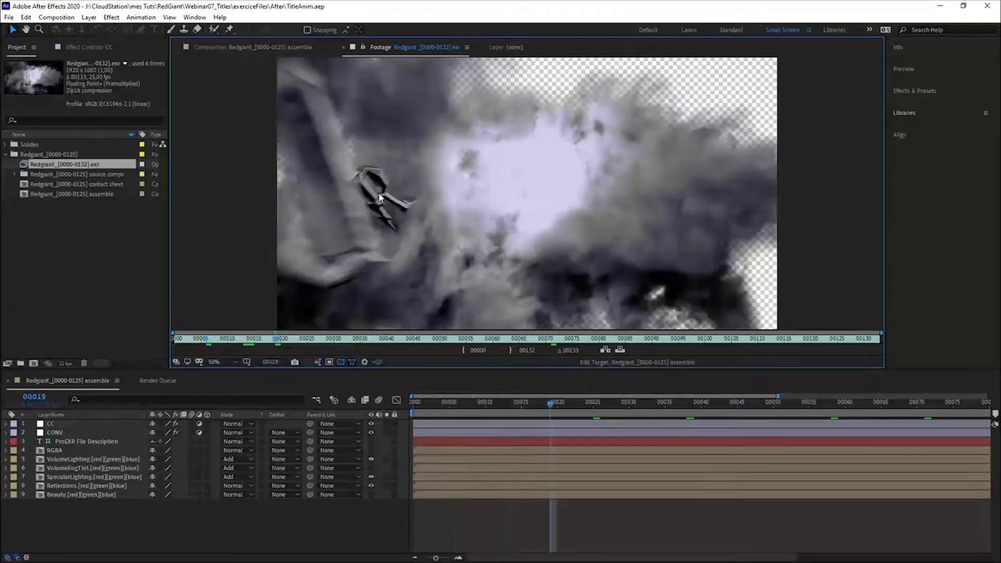
pyautogui.click(285, 340)
pyautogui.click(285, 340)
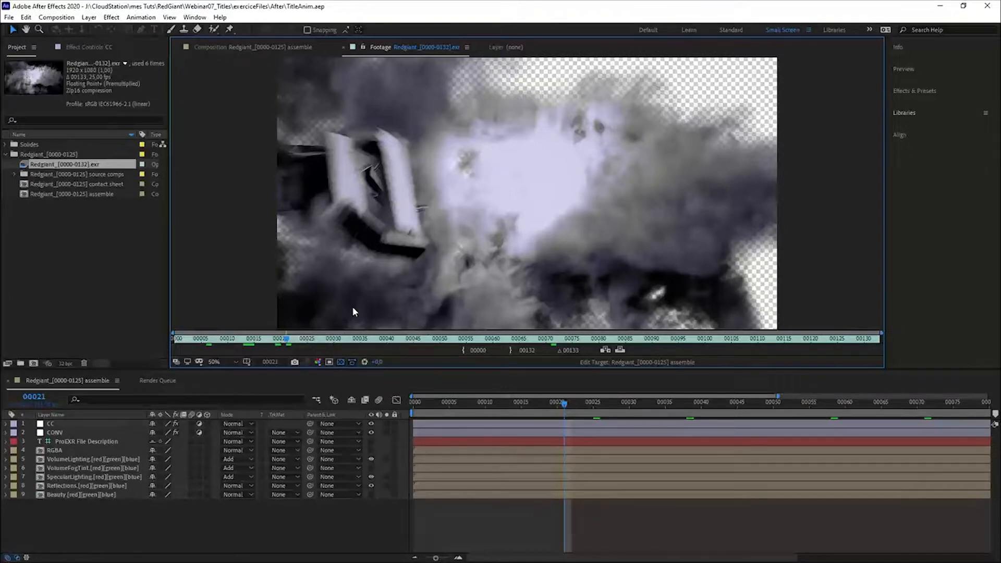
pyautogui.click(314, 340)
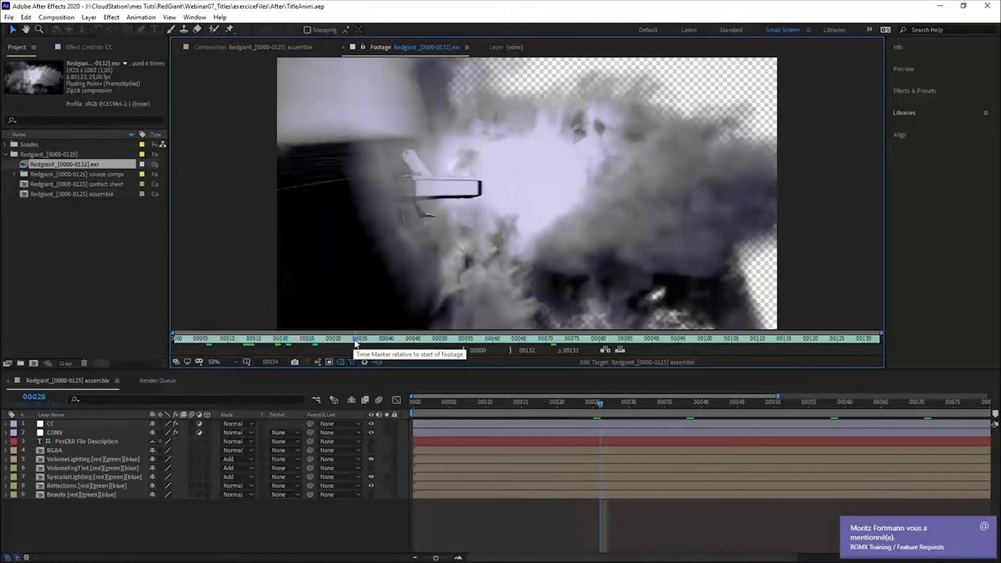
pyautogui.click(423, 340)
pyautogui.click(483, 339)
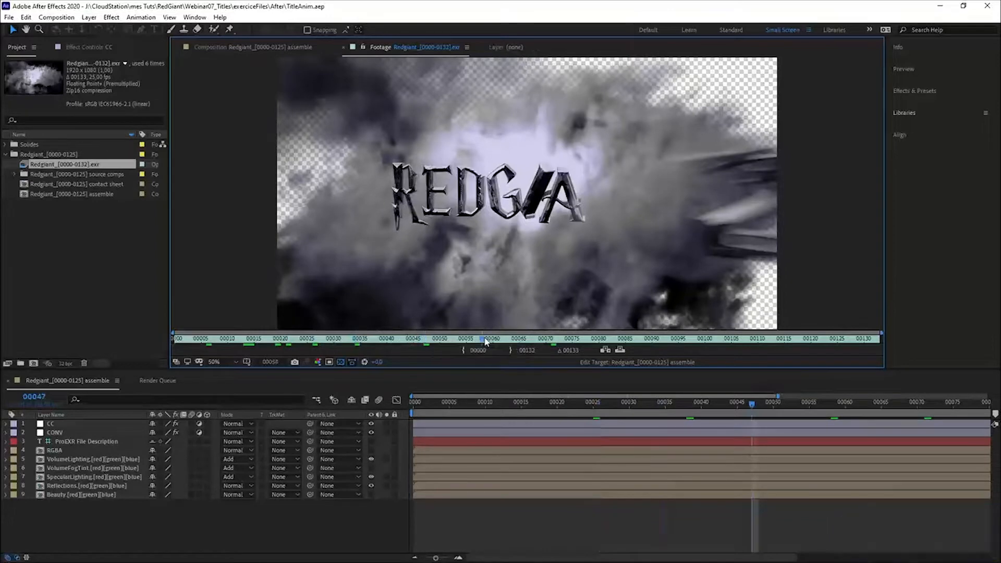
pyautogui.click(551, 340)
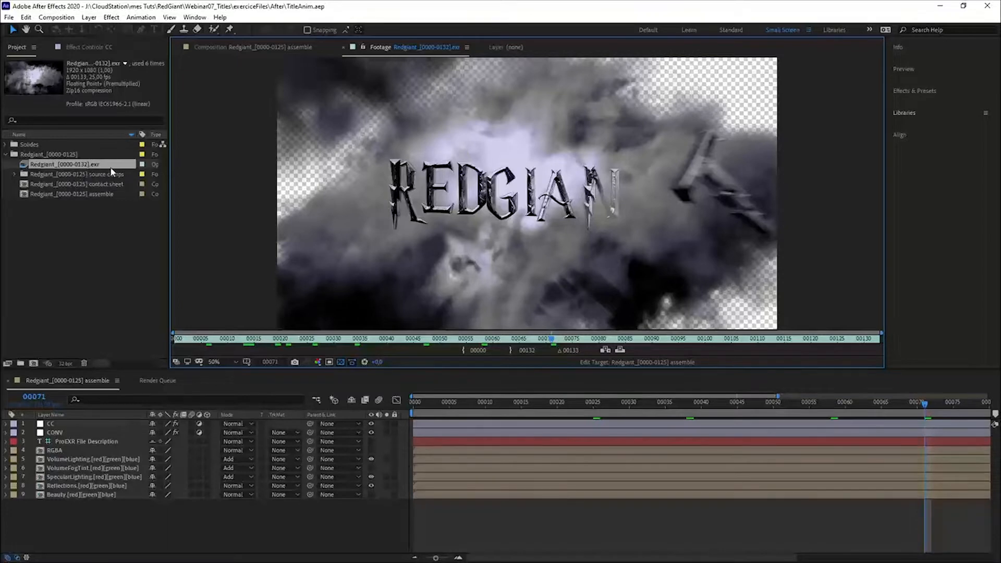
# Open the VolumeLighting source composition from the source comps folder and inspect the pass at frames 74, 31 and 55
pyautogui.click(16, 175)
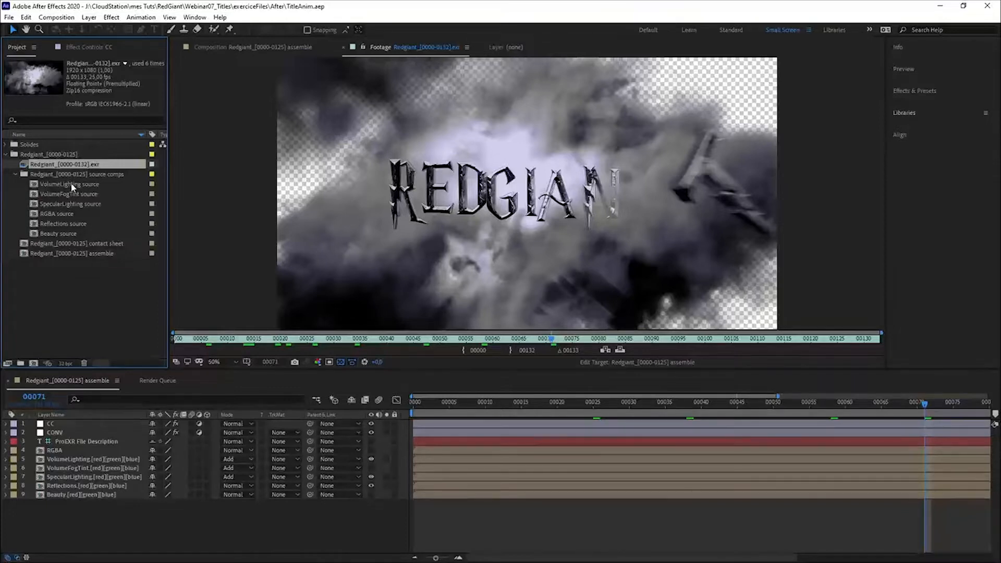
pyautogui.click(39, 186)
pyautogui.doubleClick(39, 186)
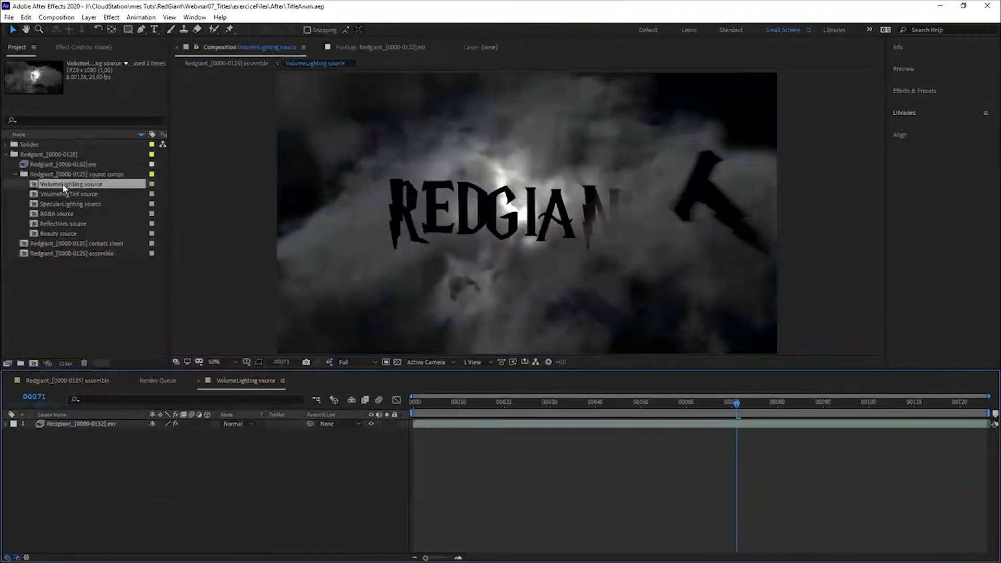
pyautogui.moveTo(479, 420); pyautogui.dragTo(746, 411)
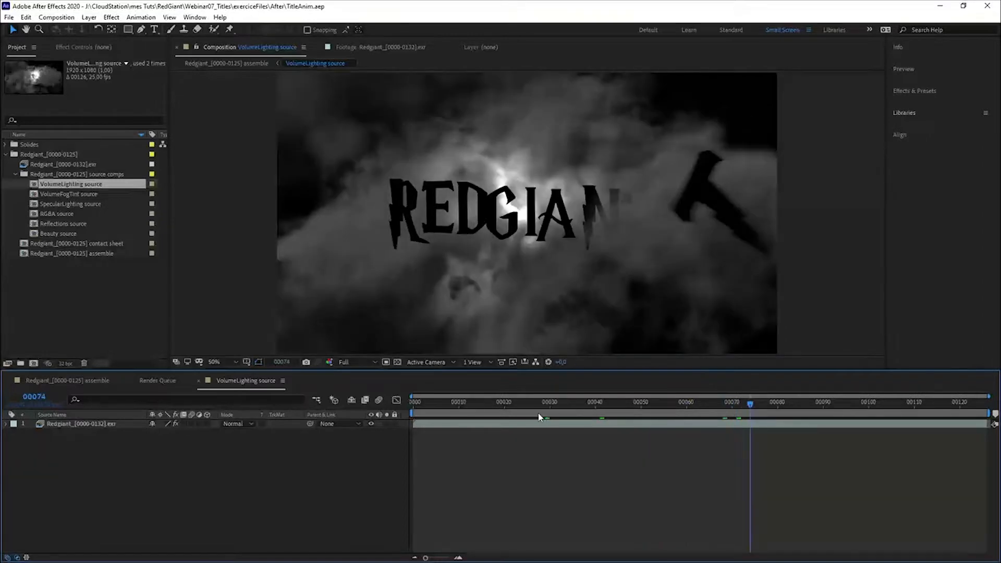
pyautogui.click(554, 414)
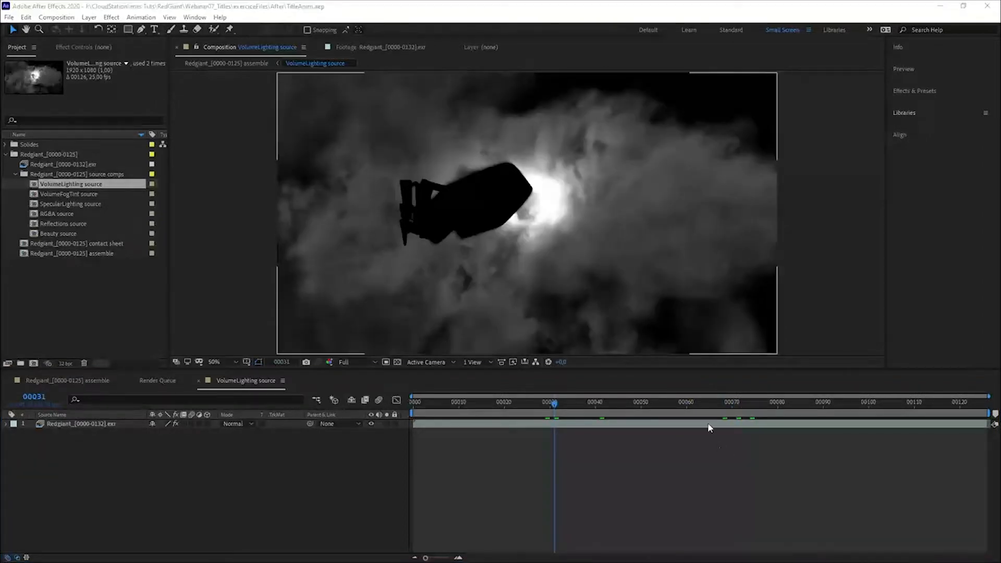
pyautogui.click(663, 409)
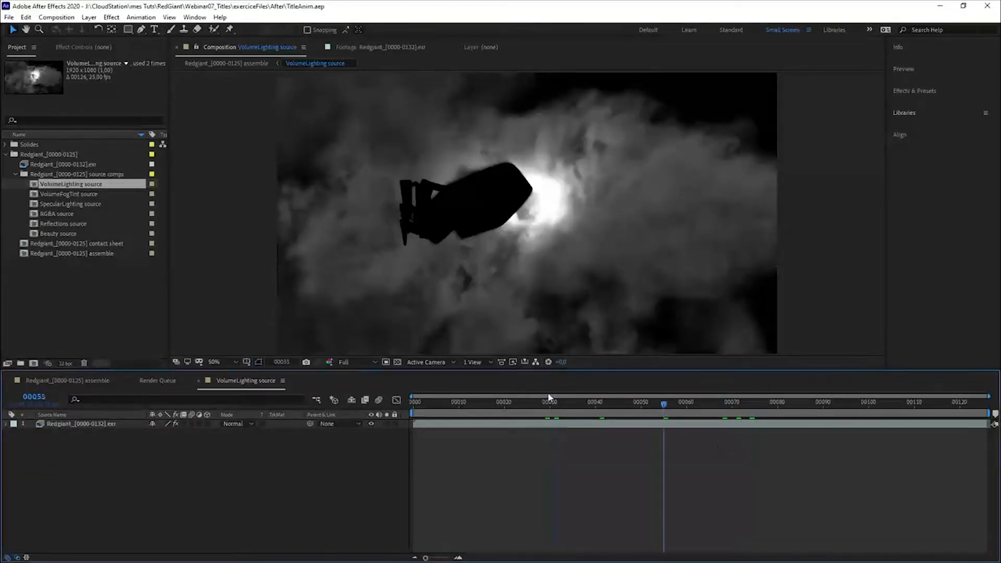
# Open the VolumeFogTint, SpecularLighting, Reflections and Beauty source compositions in turn and inspect the passes, scrubbing Beauty to frame 66
pyautogui.doubleClick(36, 195)
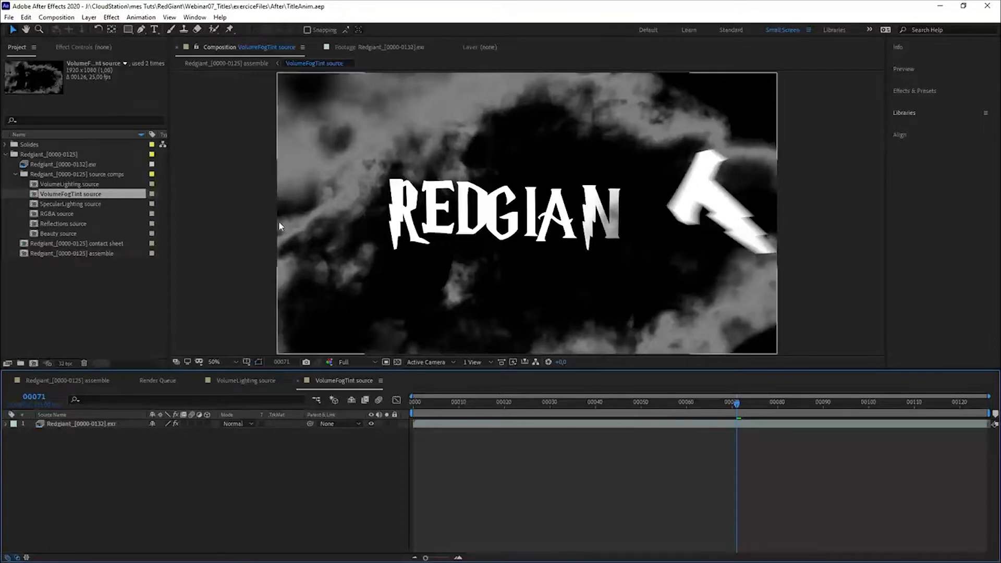
pyautogui.doubleClick(35, 205)
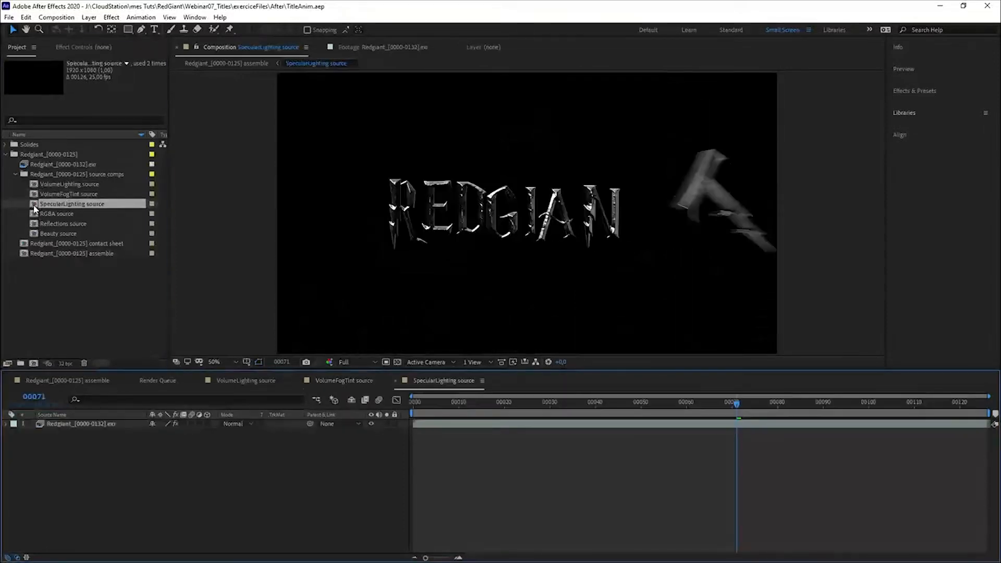
pyautogui.click(568, 402)
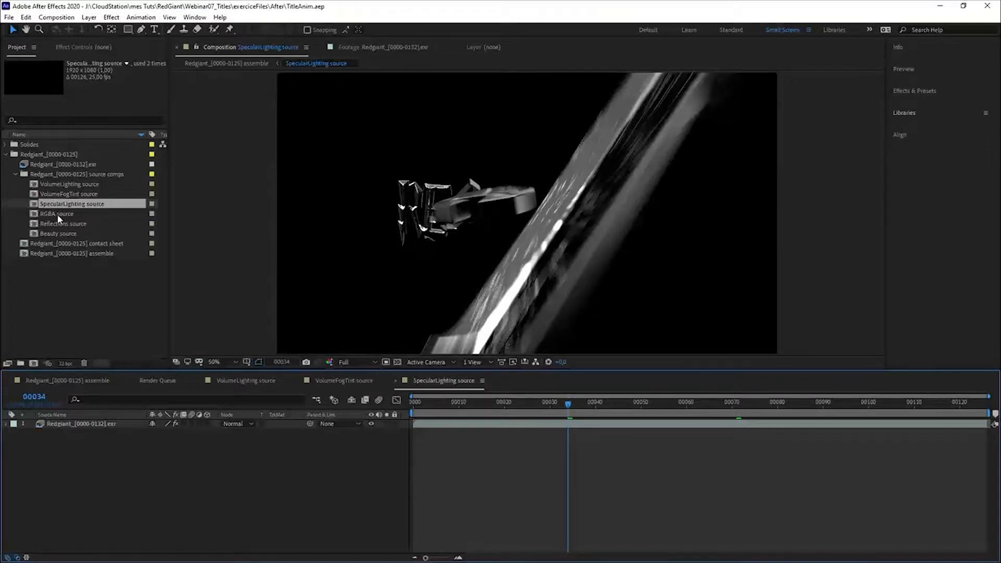
pyautogui.doubleClick(34, 224)
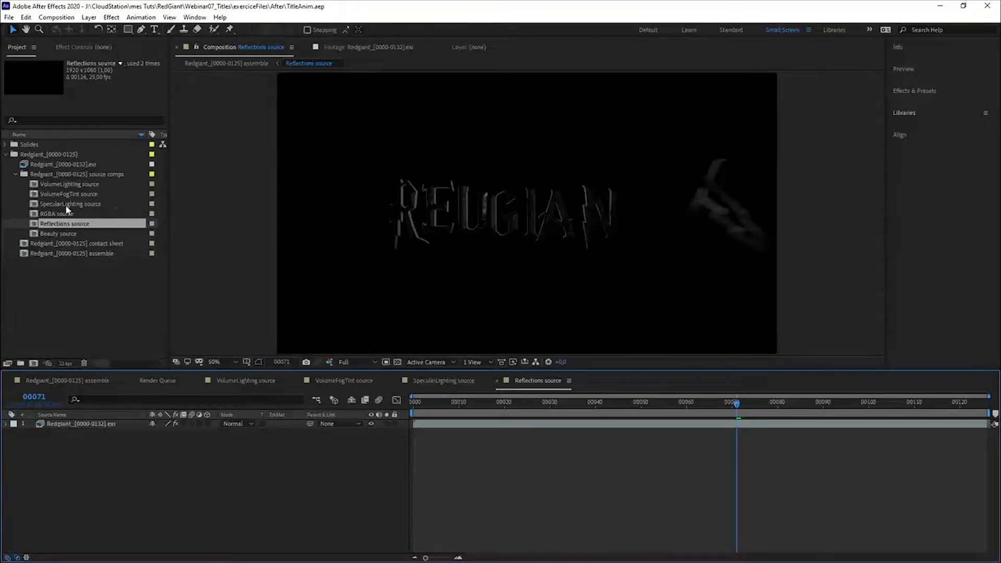
pyautogui.doubleClick(33, 235)
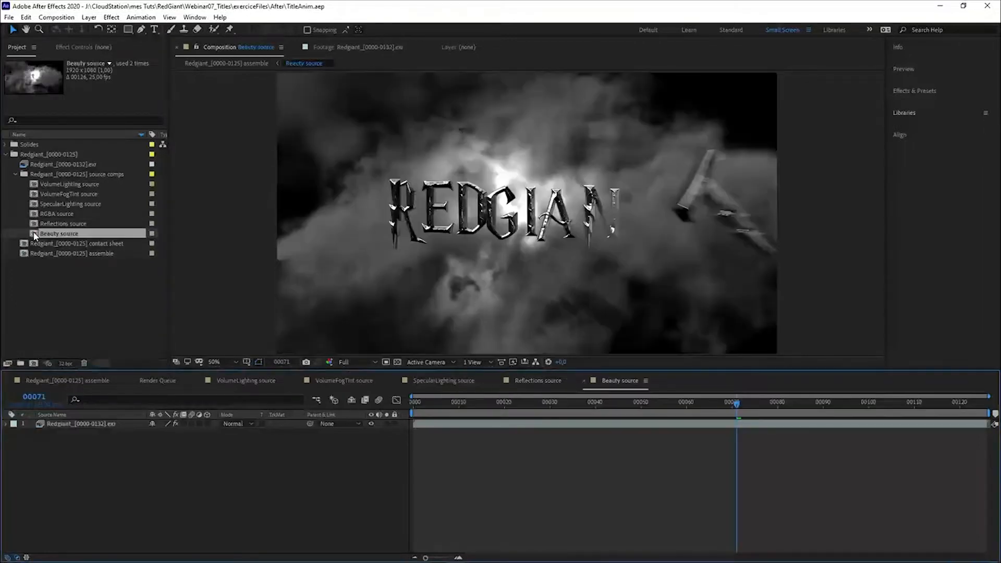
pyautogui.moveTo(594, 418); pyautogui.dragTo(714, 409)
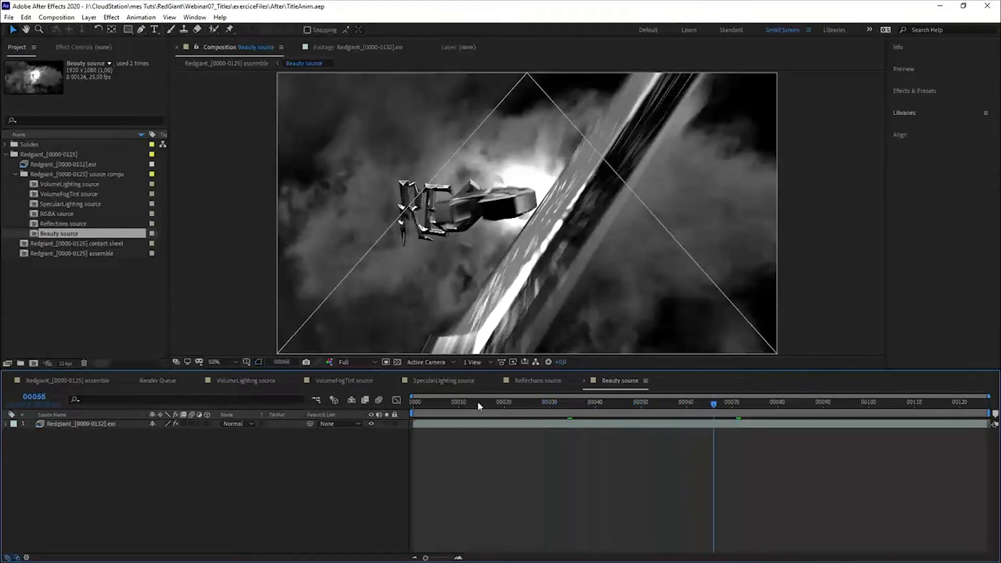
# Return to the Redgiant_[0000-0125] assemble composition and hide its CC and CONV adjustment layers
pyautogui.click(64, 381)
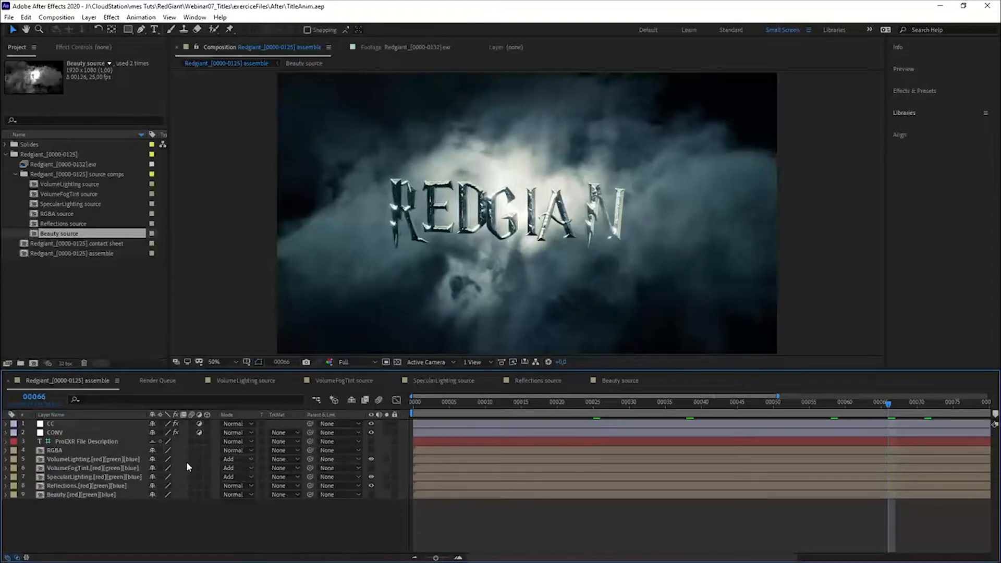
pyautogui.click(374, 422)
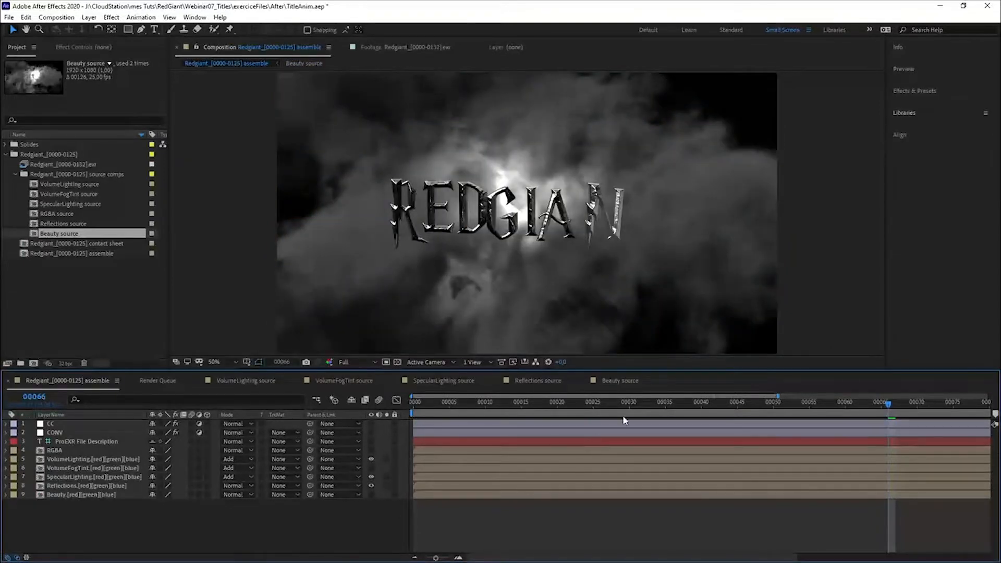
# Go through the VolumeLighting, VolumeFogTint, SpecularLighting and Reflections layers in the assemble composition to review how the passes are stacked
pyautogui.click(76, 459)
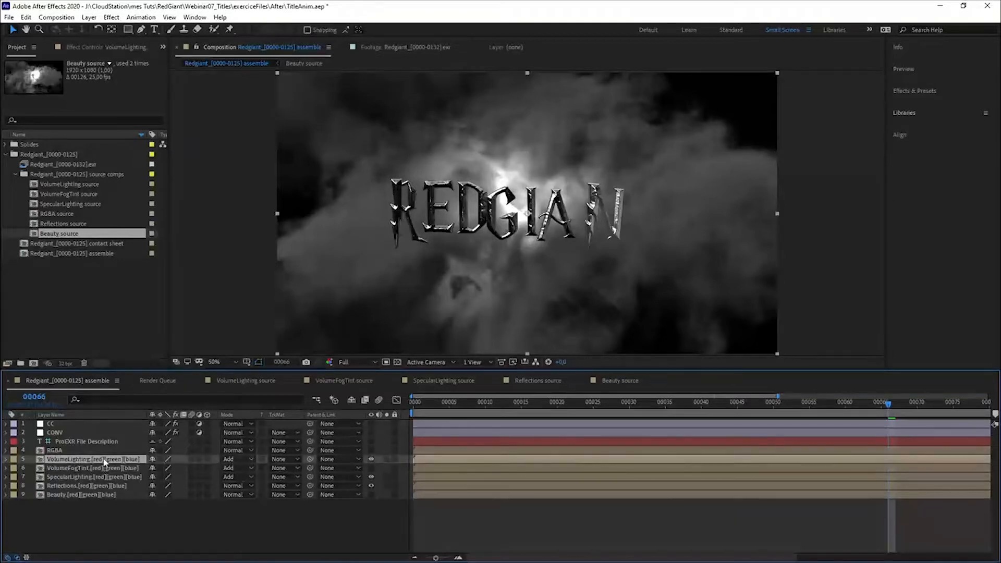
pyautogui.click(78, 469)
pyautogui.click(82, 477)
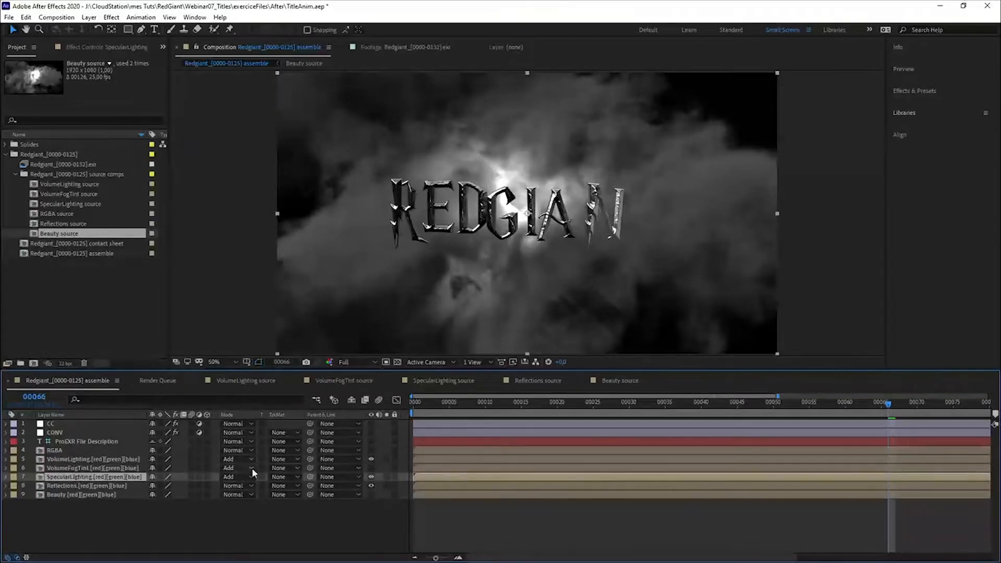
pyautogui.click(64, 485)
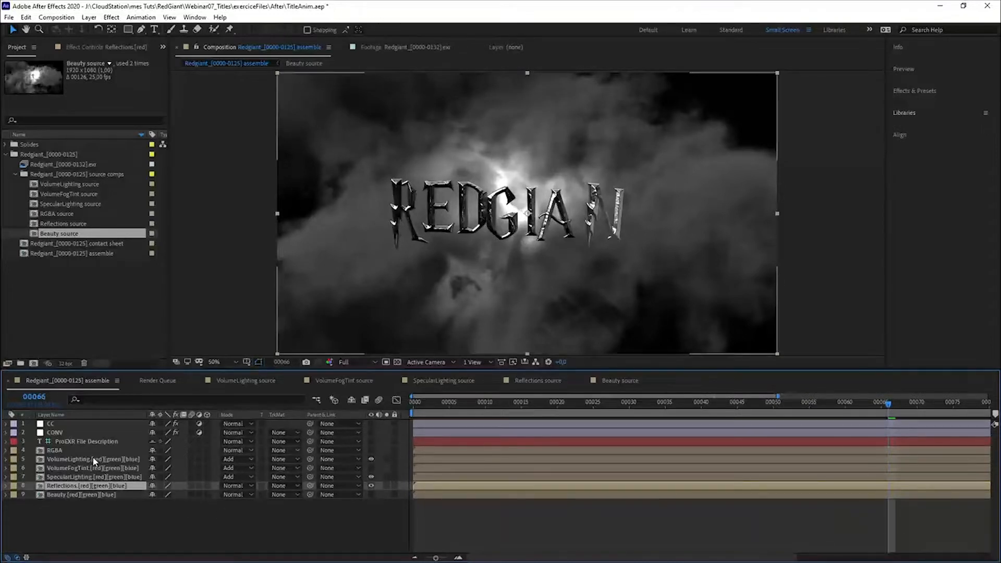
pyautogui.click(67, 468)
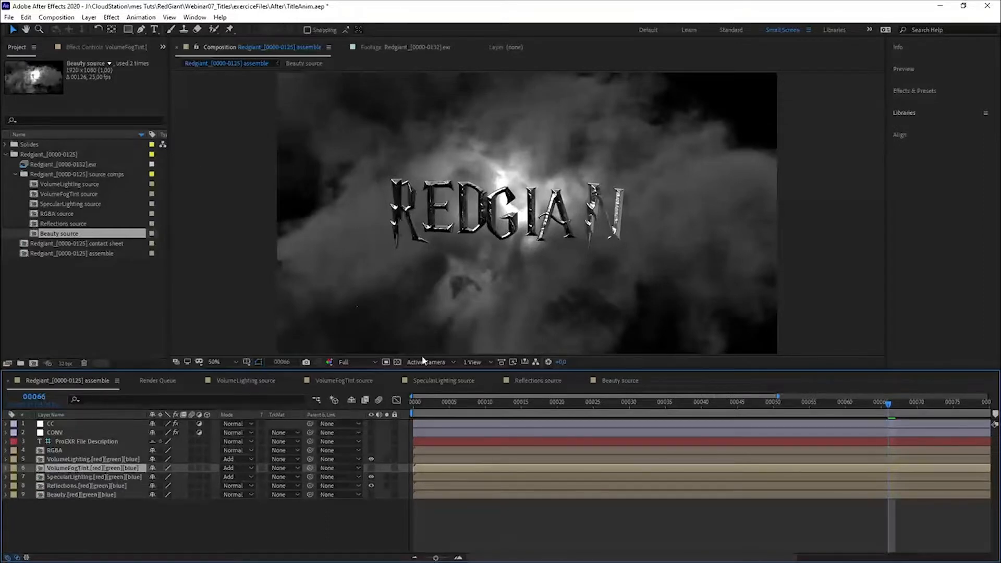
pyautogui.click(497, 283)
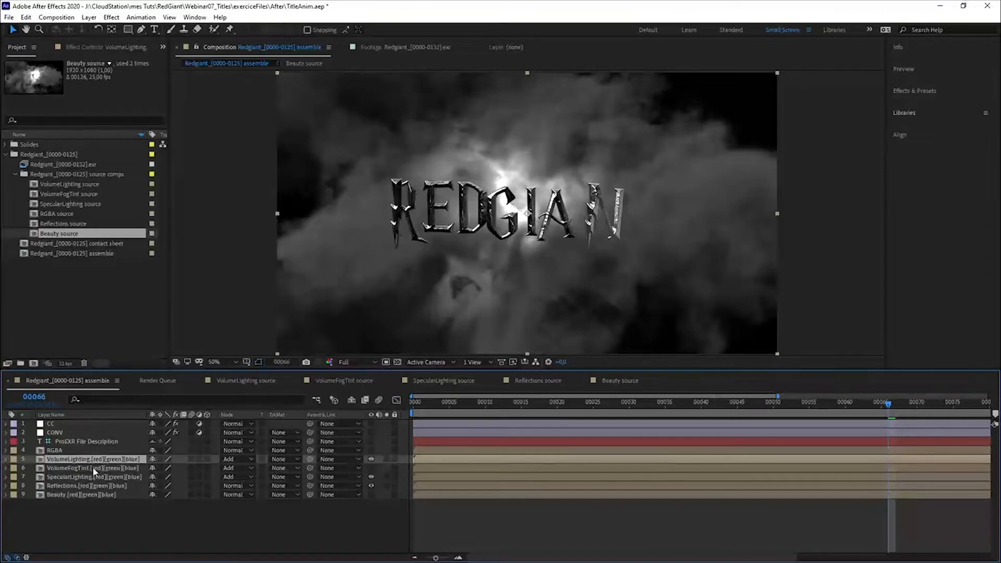
# Try an Exposure effect with Exposure set to 2.44 on the SpecularLighting layer, and delete the effect
pyautogui.click(73, 475)
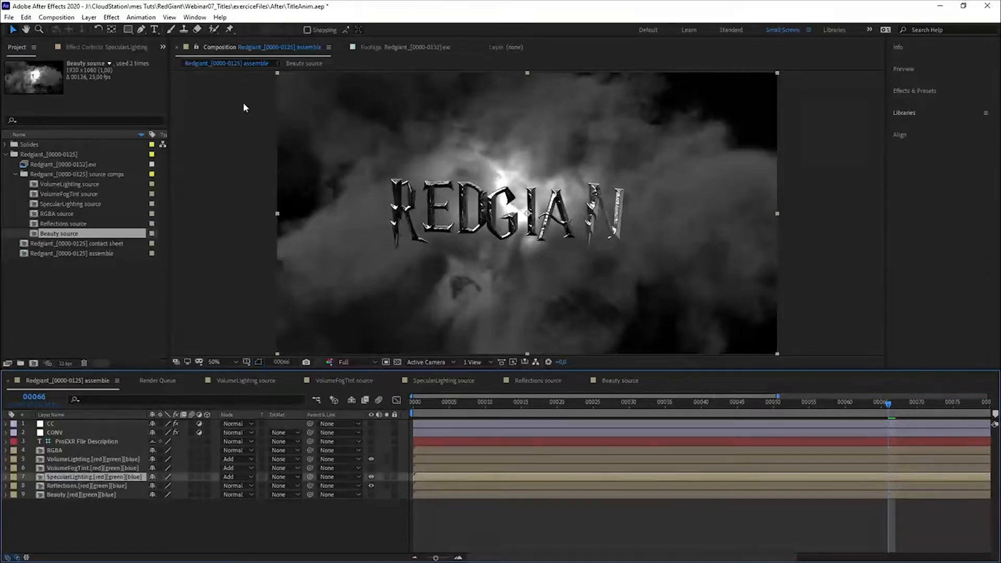
pyautogui.click(100, 48)
pyautogui.hotkey('ctrl', 'space')
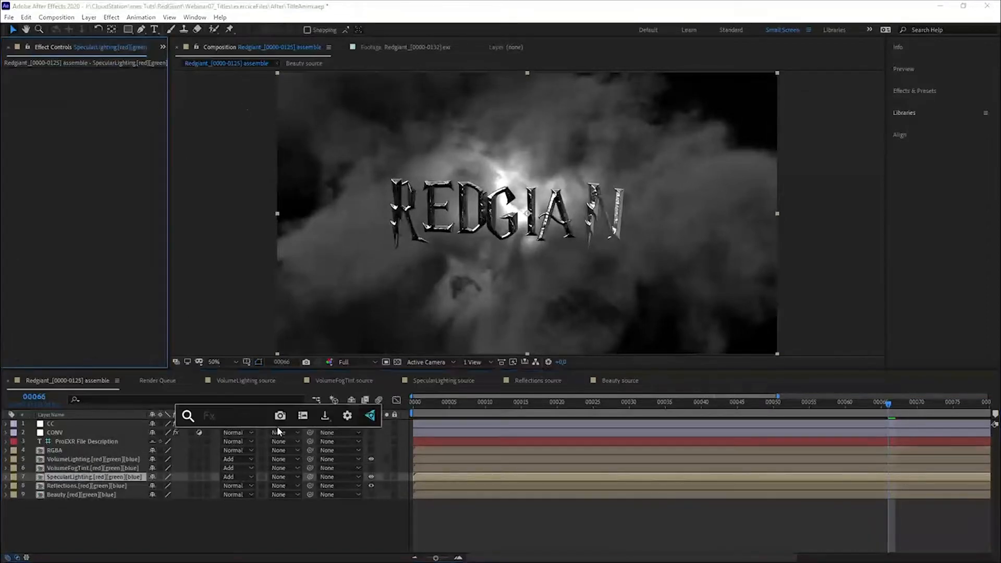
pyautogui.write('expo')
pyautogui.press('Return')
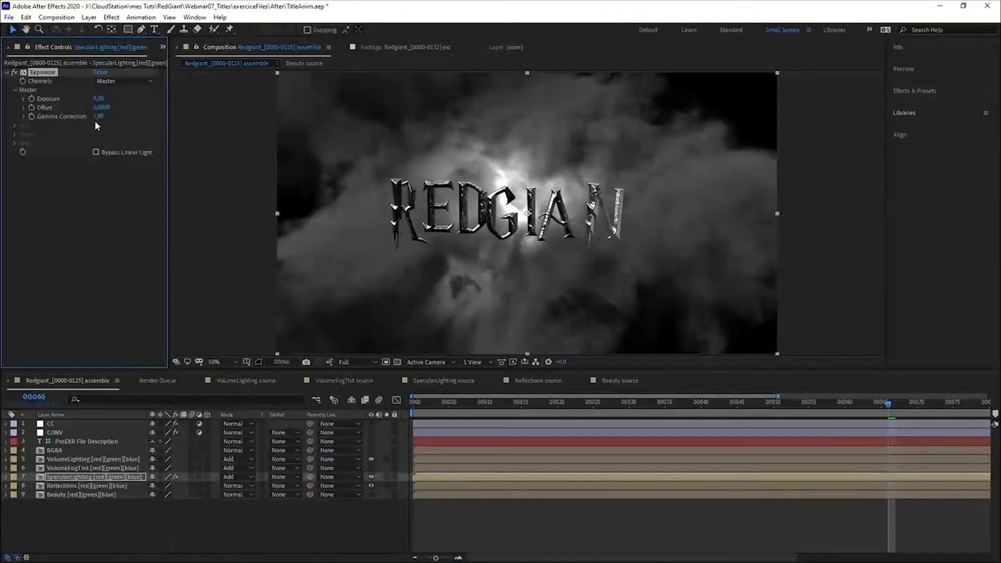
pyautogui.moveTo(96, 99); pyautogui.dragTo(109, 98)
pyautogui.moveTo(102, 99); pyautogui.dragTo(222, 97)
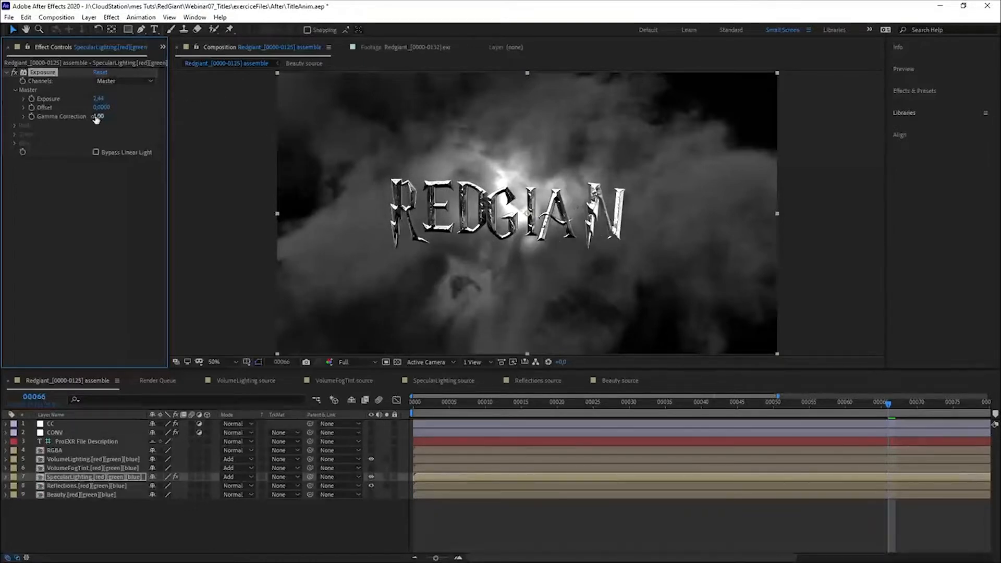
pyautogui.press('Delete')
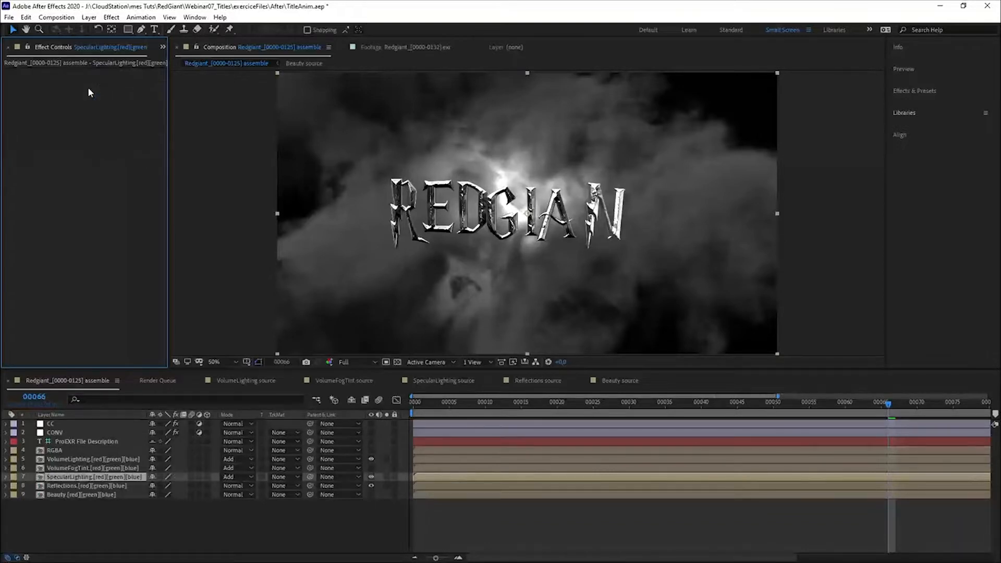
# Apply an Exposure effect to the VolumeLighting layer, try a Gamma Correction of 0.71, and reset the effect
pyautogui.click(83, 459)
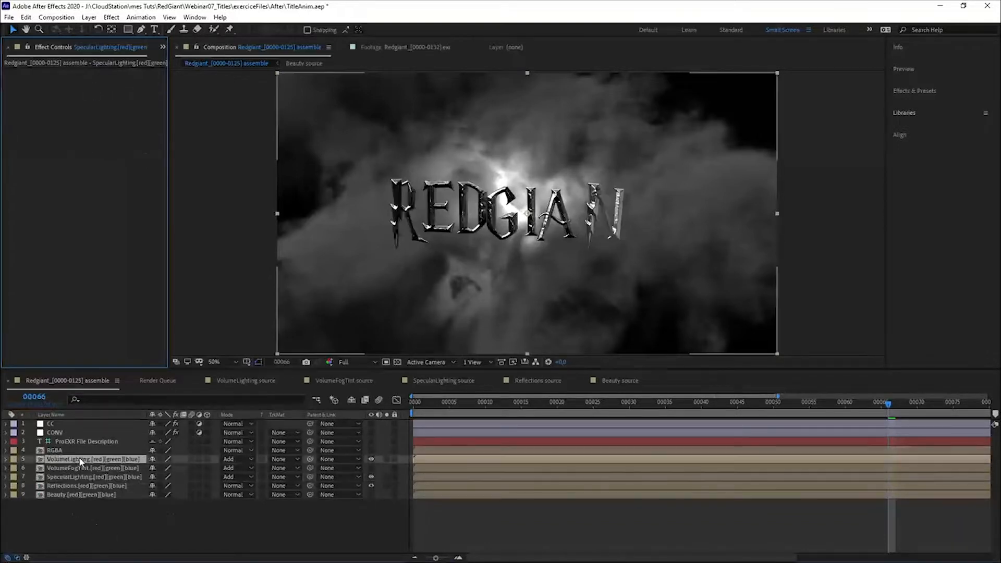
pyautogui.hotkey('ctrl', 'space')
pyautogui.write('expos')
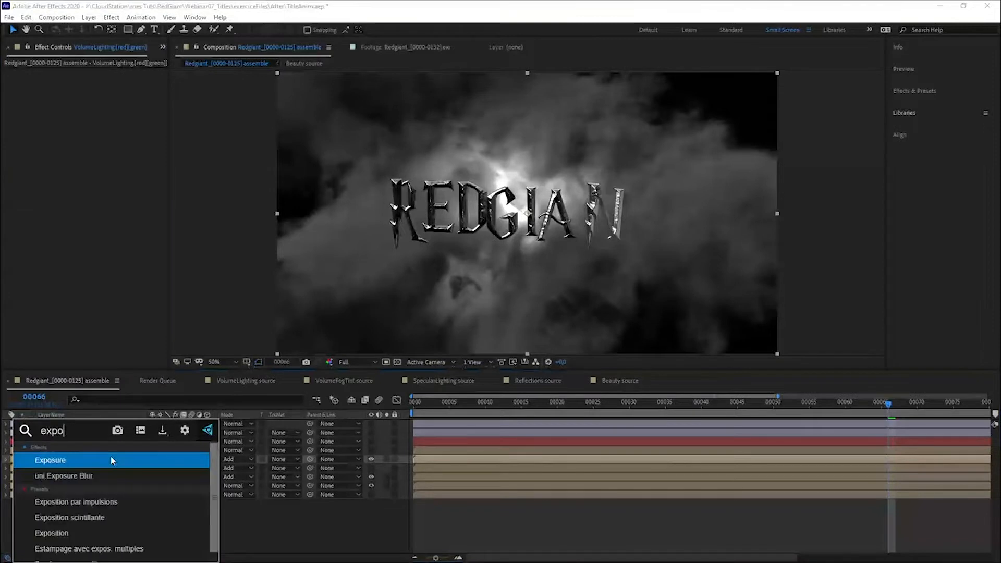
pyautogui.press('Return')
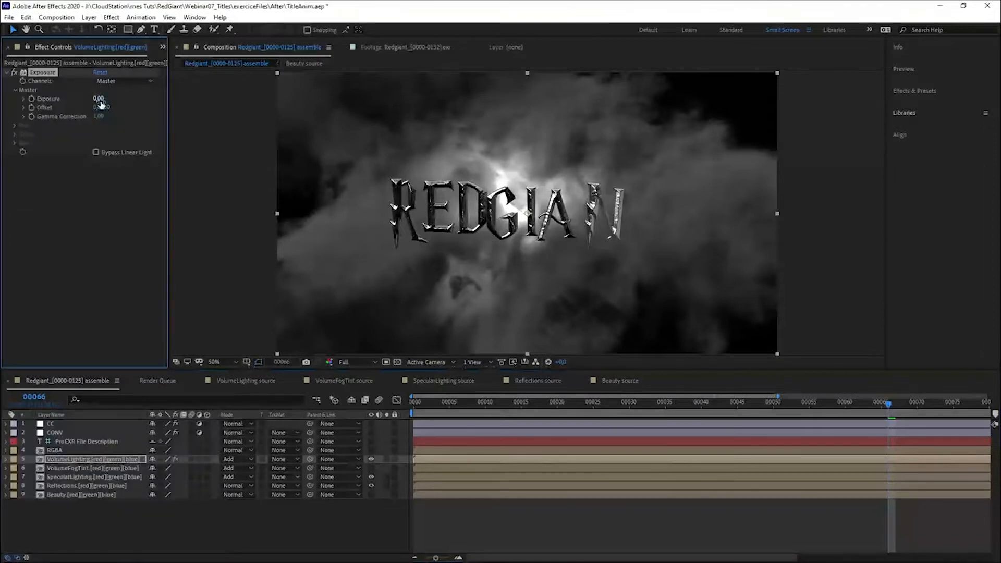
pyautogui.moveTo(98, 116); pyautogui.dragTo(86, 118)
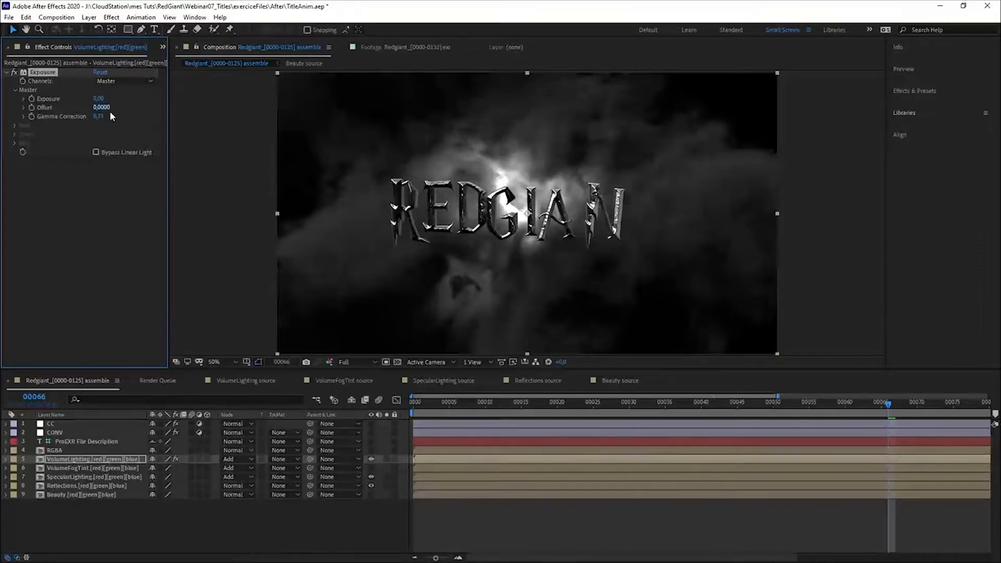
pyautogui.click(101, 72)
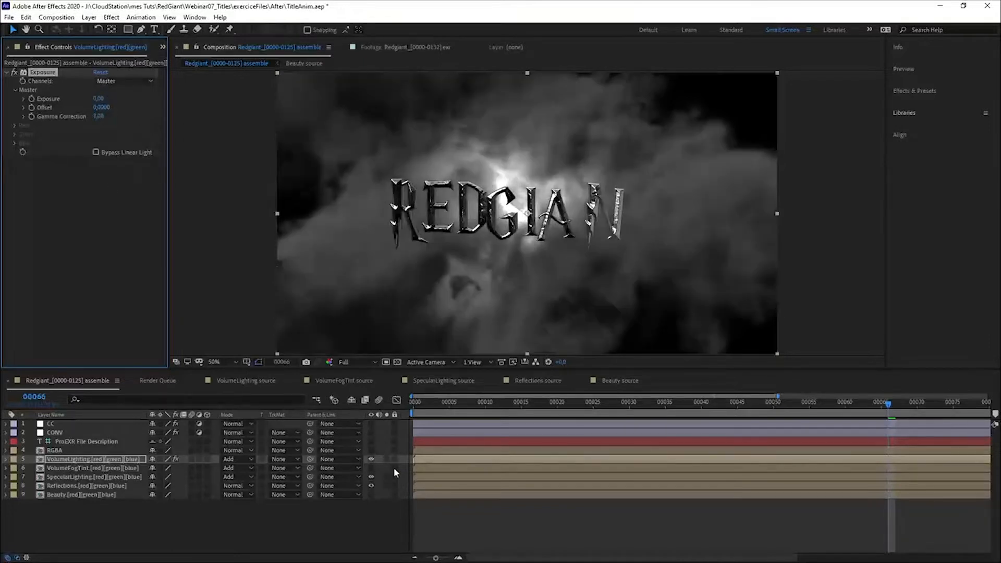
# Disable Optical Glow and Apply Color LUT on the CONV layer, and show the layer with only Color Profile Converter active at frame 48
pyautogui.click(52, 432)
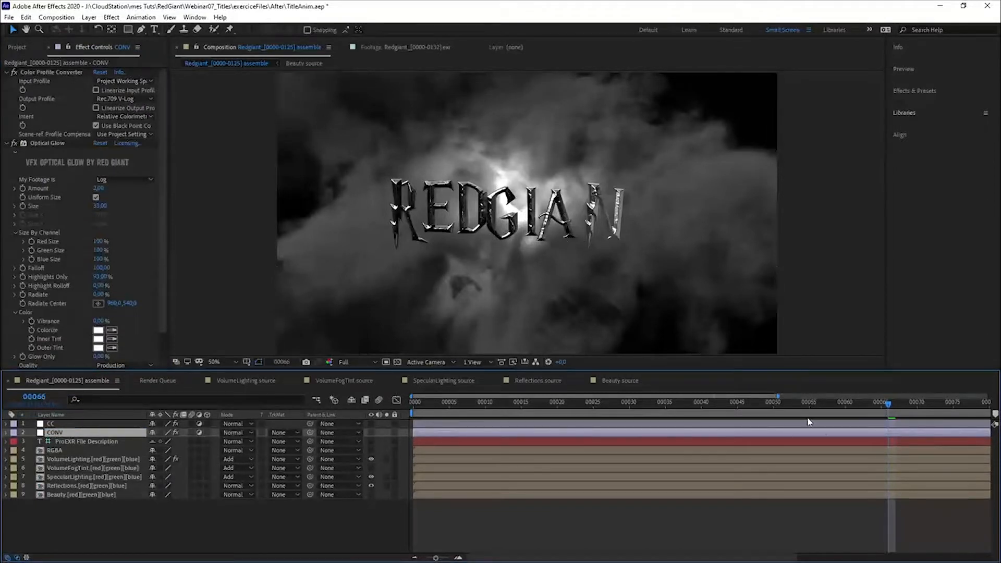
pyautogui.click(759, 406)
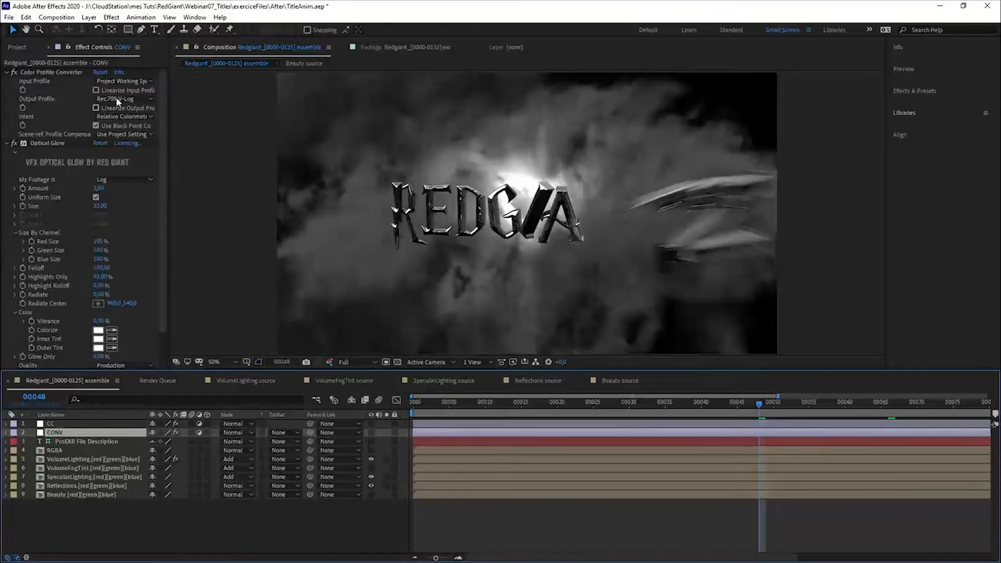
pyautogui.click(6, 143)
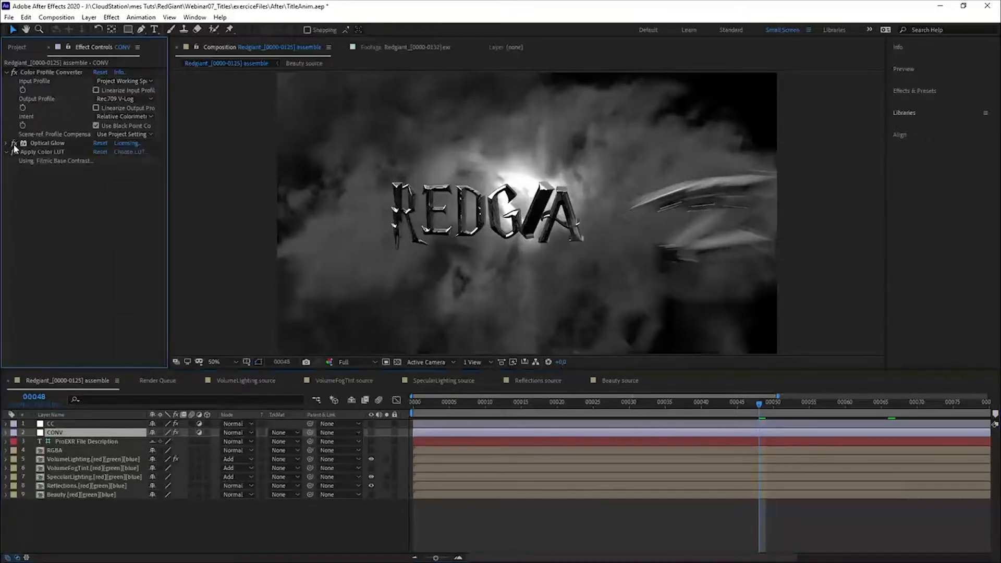
pyautogui.click(14, 143)
pyautogui.click(15, 151)
pyautogui.click(51, 71)
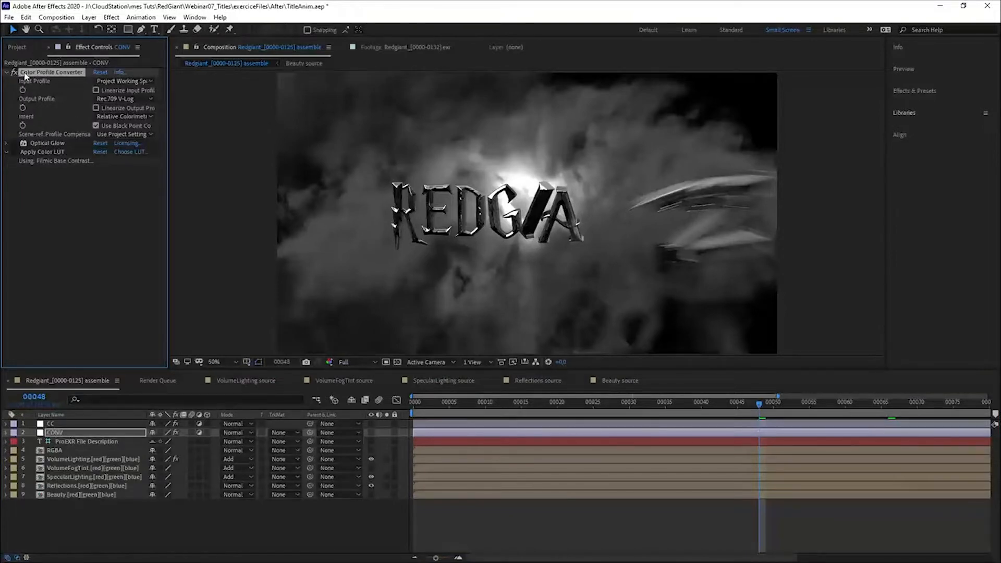
pyautogui.click(372, 432)
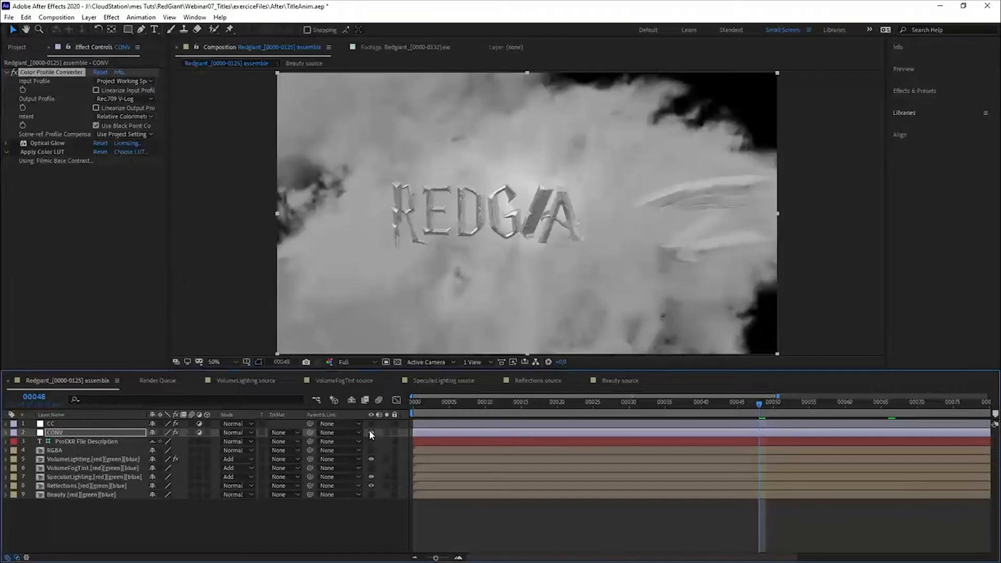
# Review the Color Profile Converter's output profile options, keep Rec.709 V-Log, and preview the log image at frame 56
pyautogui.click(32, 80)
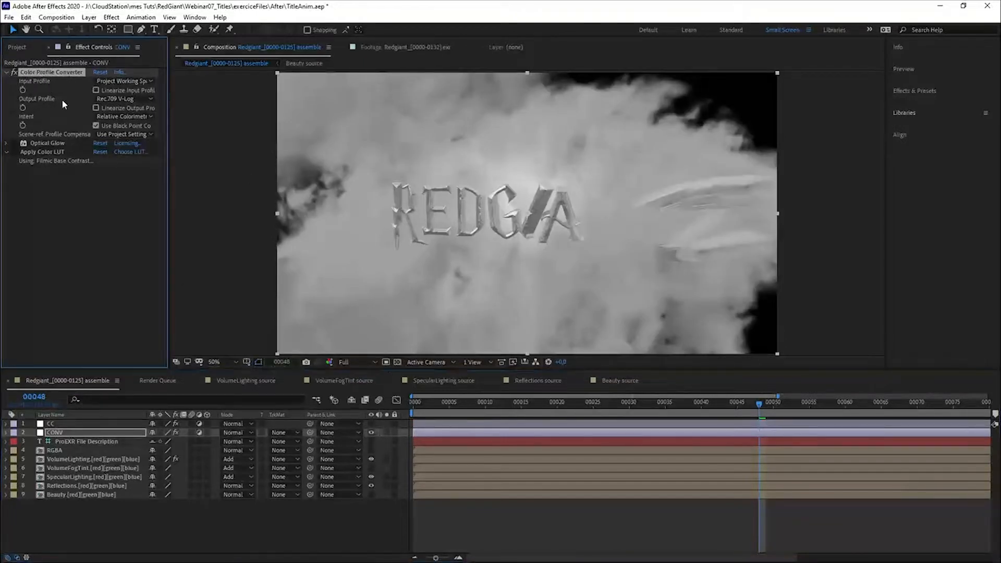
pyautogui.click(127, 100)
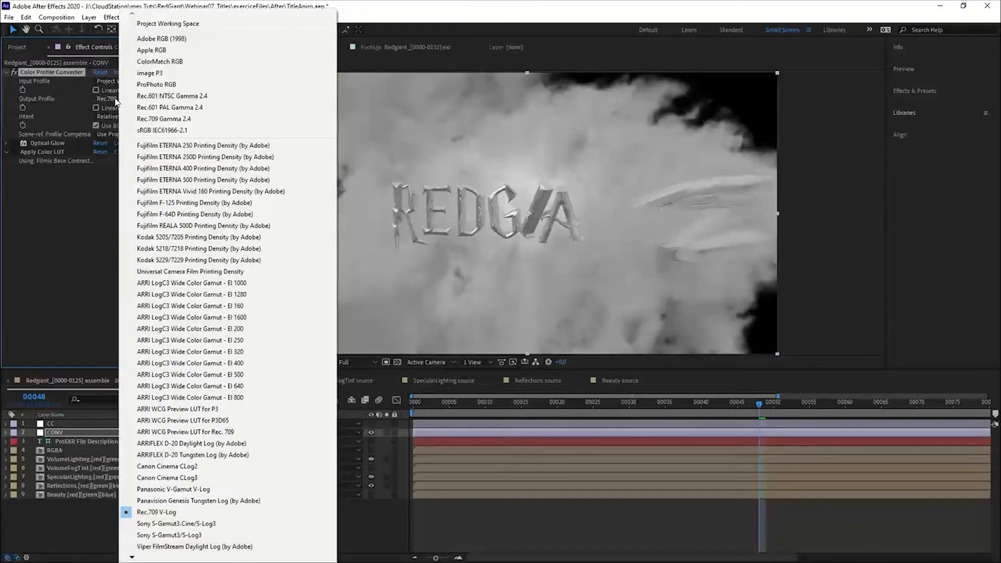
pyautogui.click(168, 516)
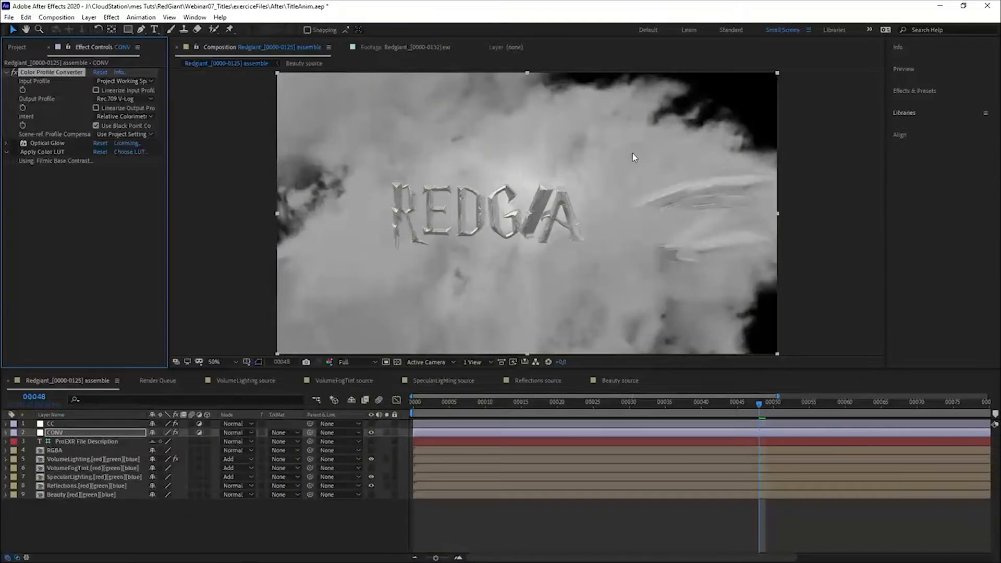
pyautogui.click(816, 414)
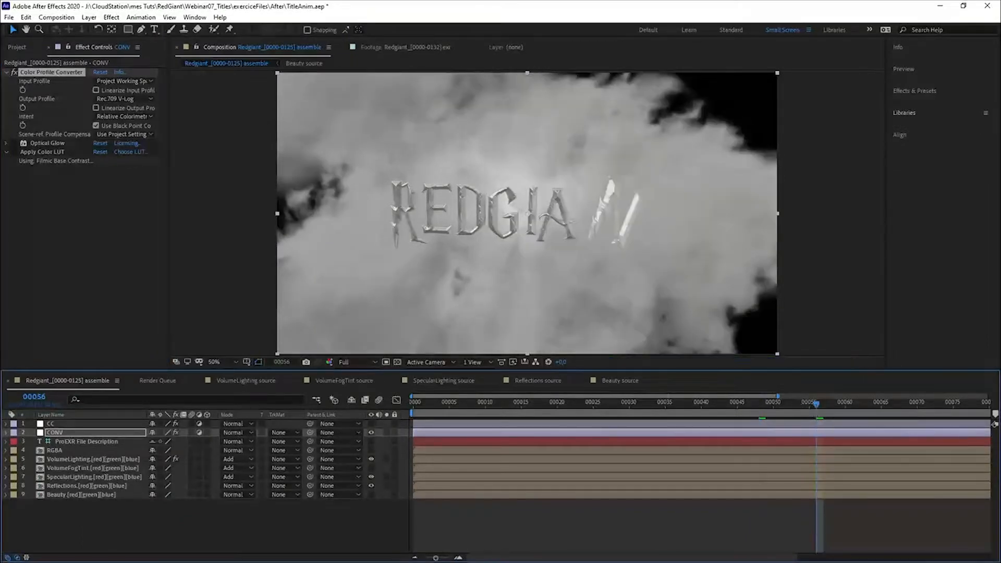
# Enable Apply Color LUT on the CONV layer, and inspect the FilmicLUTs folder's path and files without choosing another LUT
pyautogui.click(42, 151)
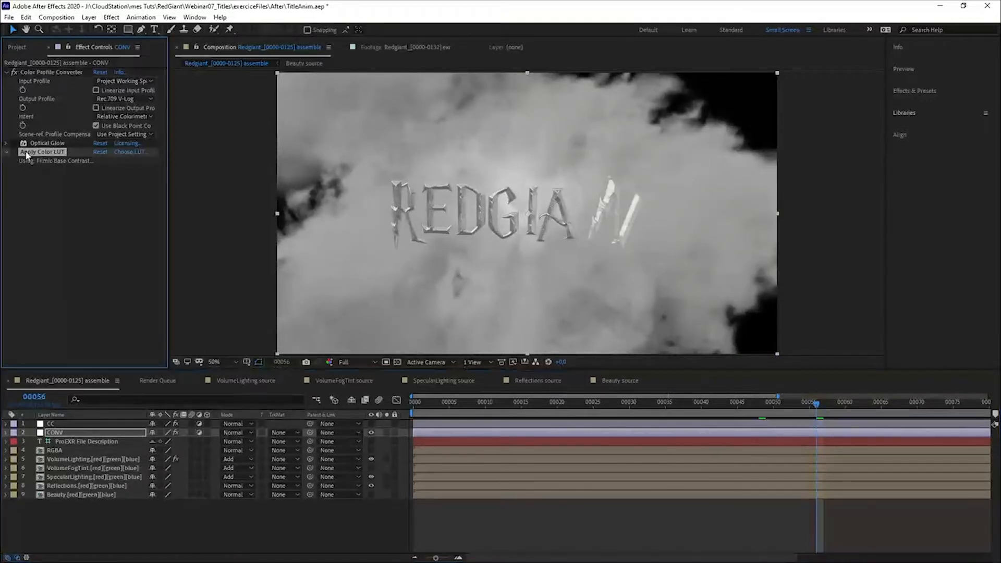
pyautogui.click(15, 151)
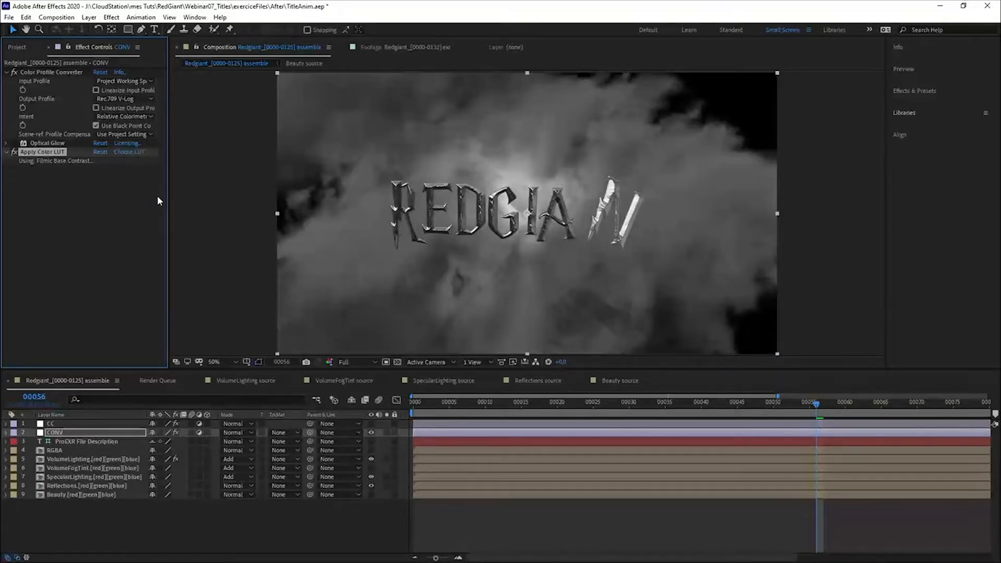
pyautogui.click(130, 152)
pyautogui.click(144, 155)
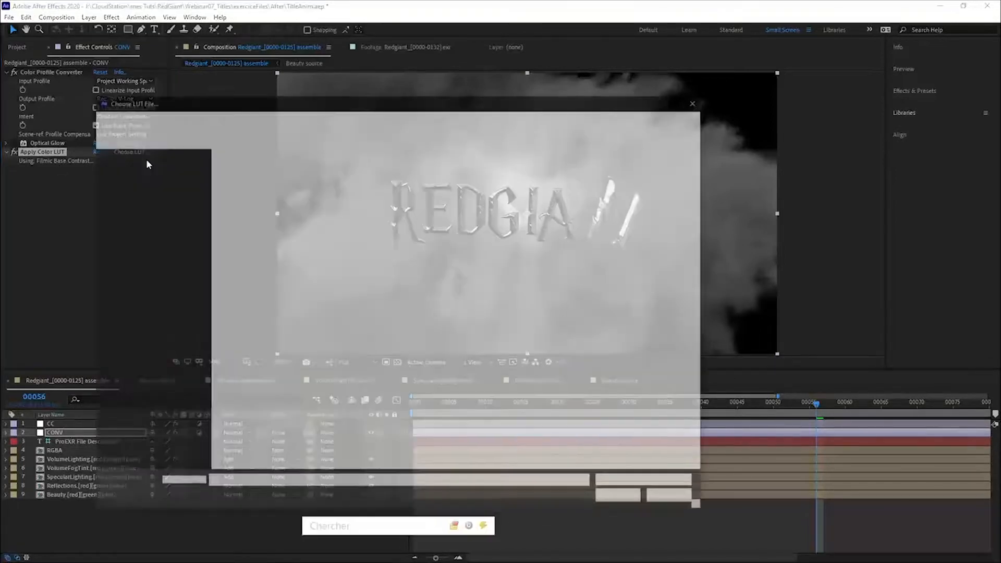
pyautogui.moveTo(437, 95); pyautogui.dragTo(391, 87)
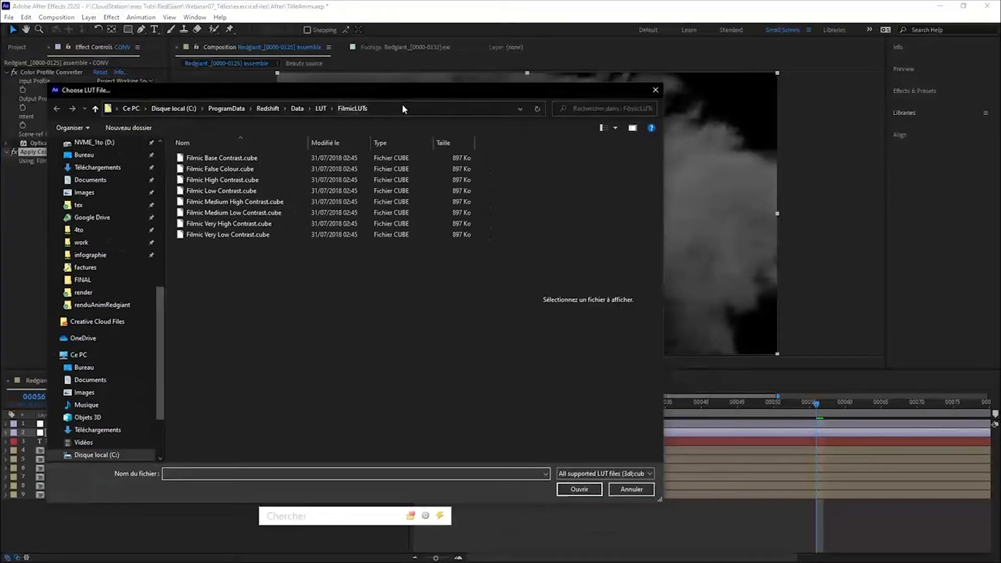
pyautogui.click(402, 108)
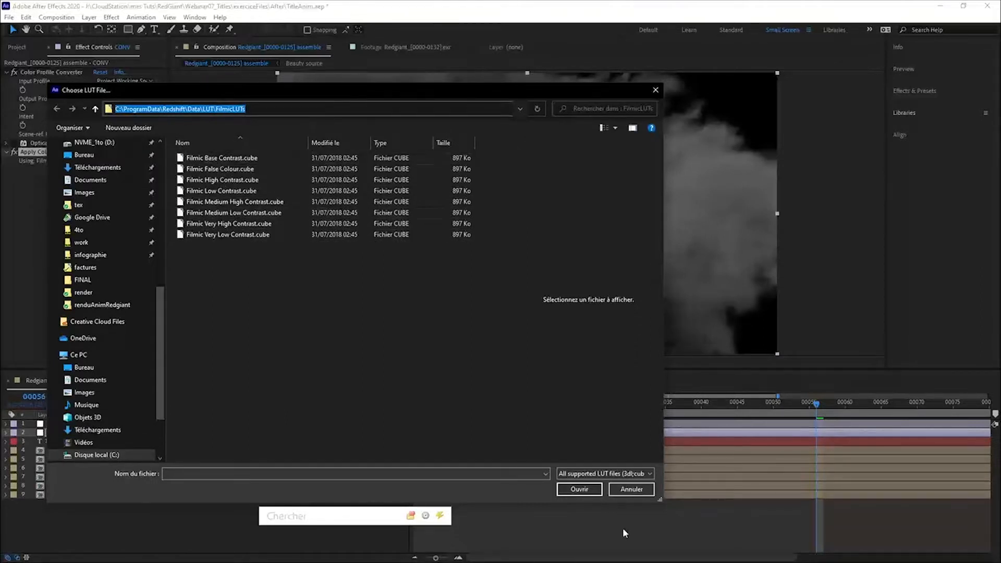
pyautogui.click(640, 492)
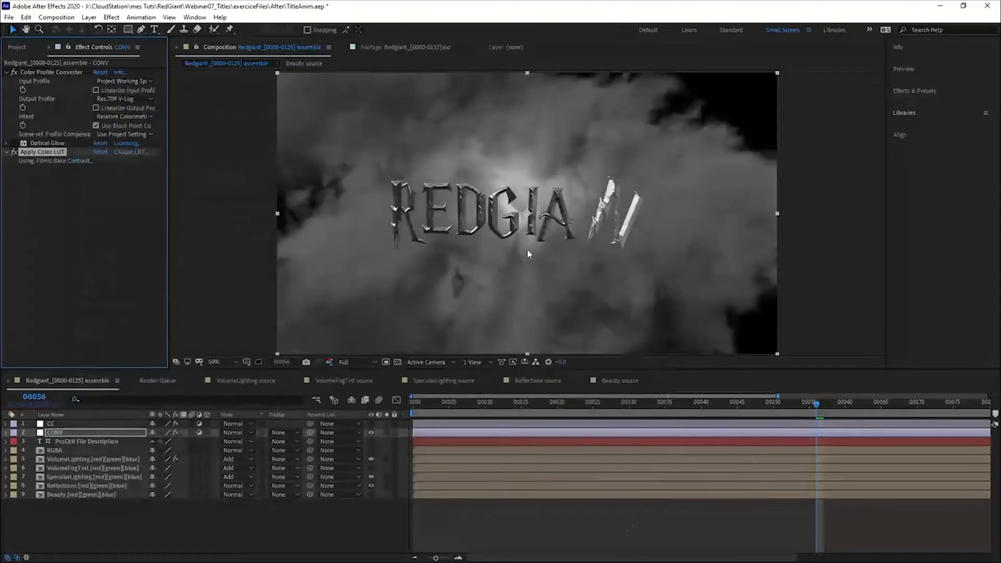
# Preview the LUT-converted image at frames 47, 55, 34 and 20
pyautogui.click(751, 404)
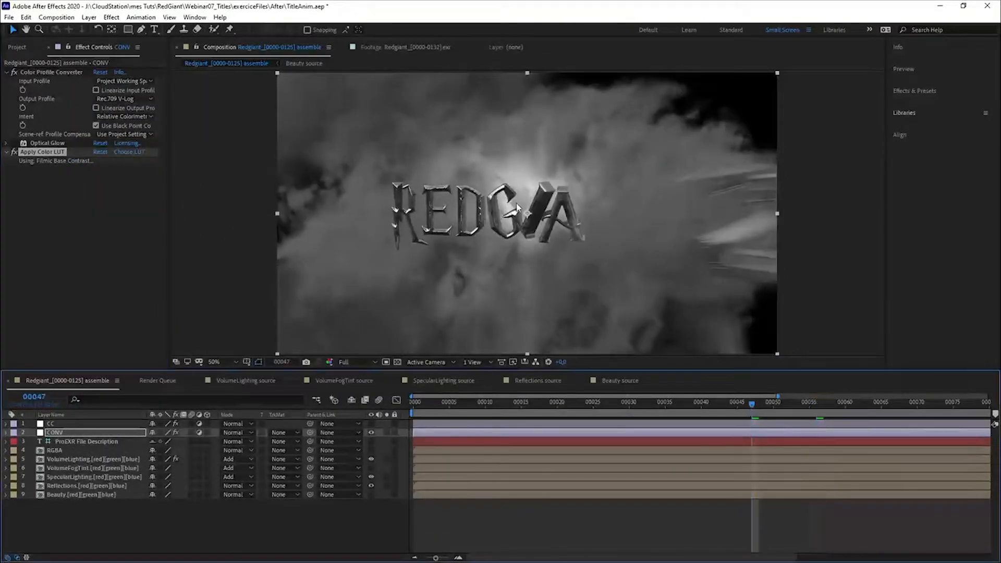
pyautogui.click(809, 403)
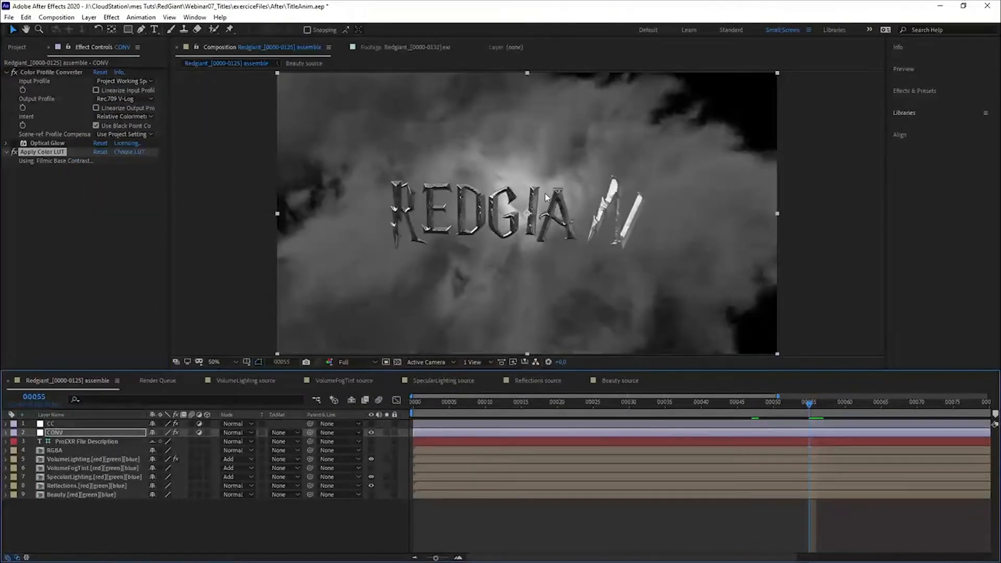
pyautogui.click(659, 406)
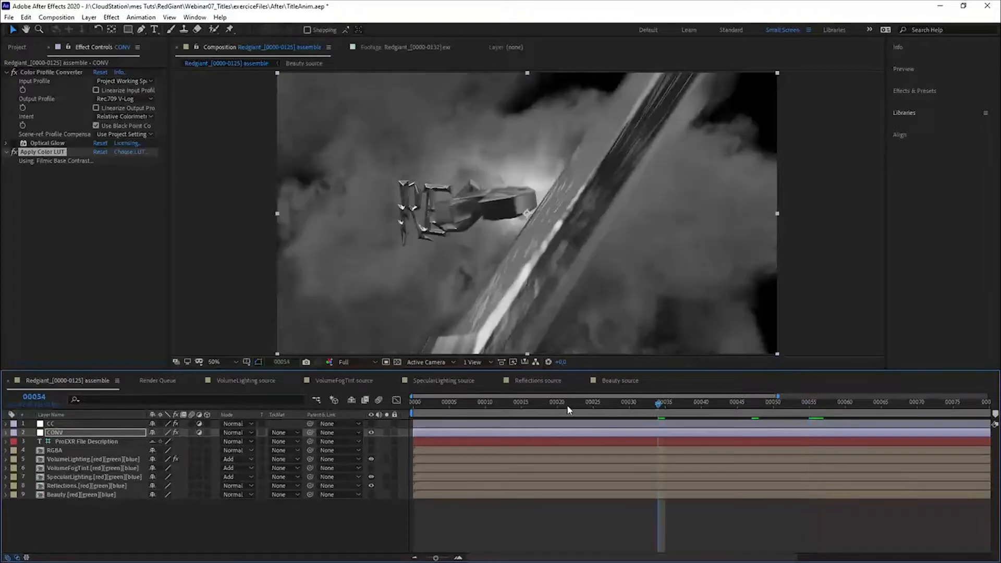
pyautogui.click(557, 405)
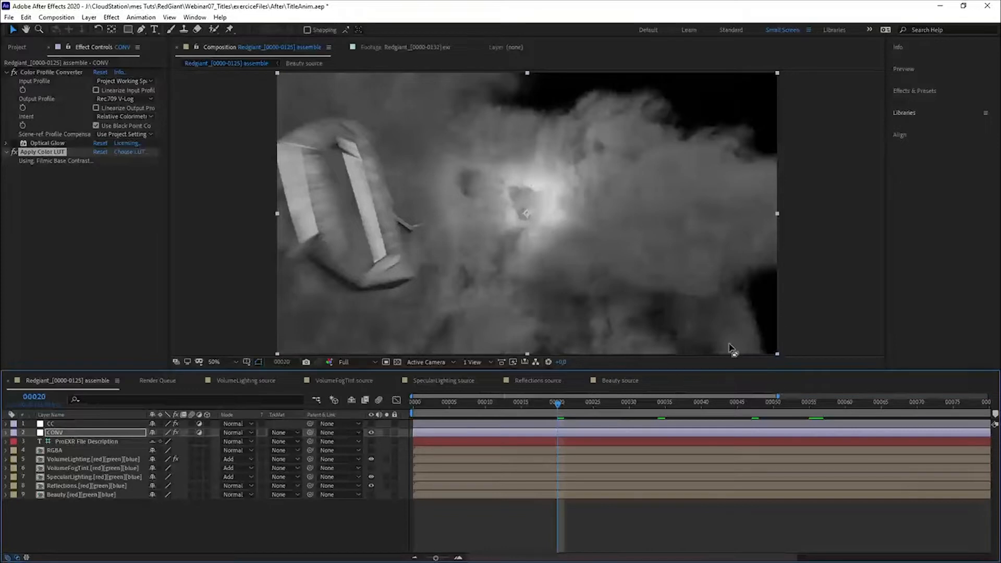
# Compare frame 20 with the CONV layer hidden and shown, and preview frames 59 and 47 with it visible
pyautogui.click(371, 432)
pyautogui.click(370, 431)
pyautogui.click(368, 430)
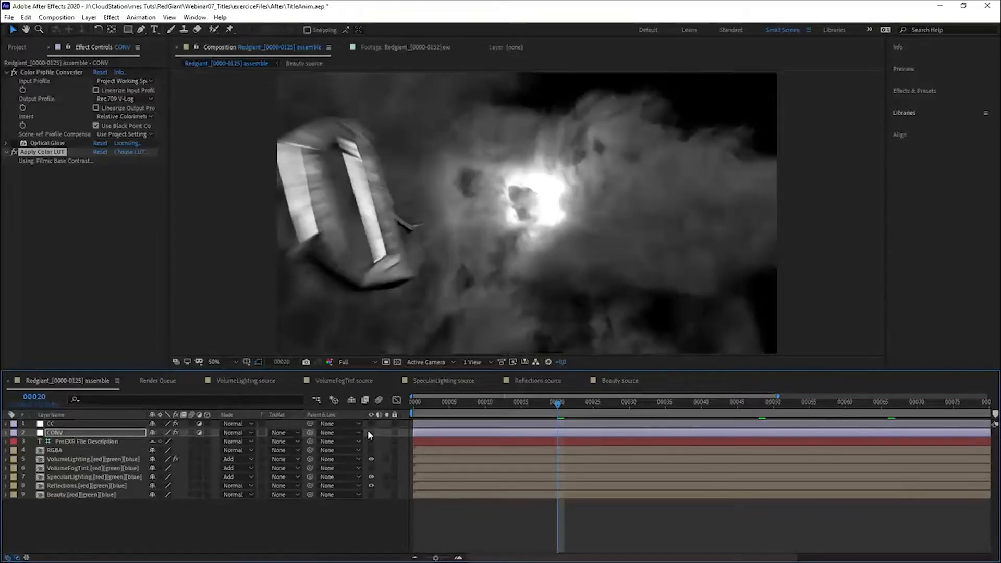
pyautogui.click(369, 430)
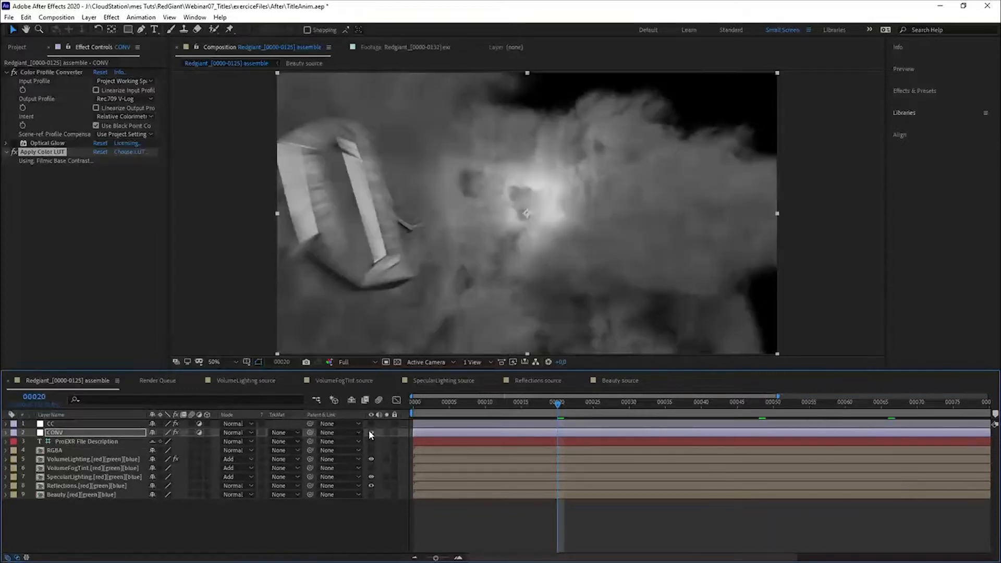
pyautogui.click(838, 411)
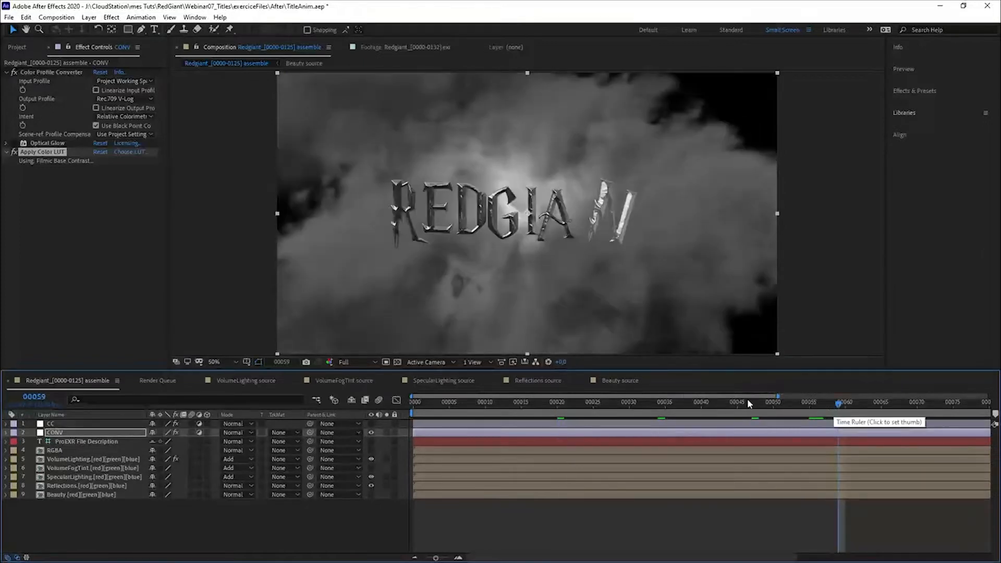
pyautogui.click(752, 405)
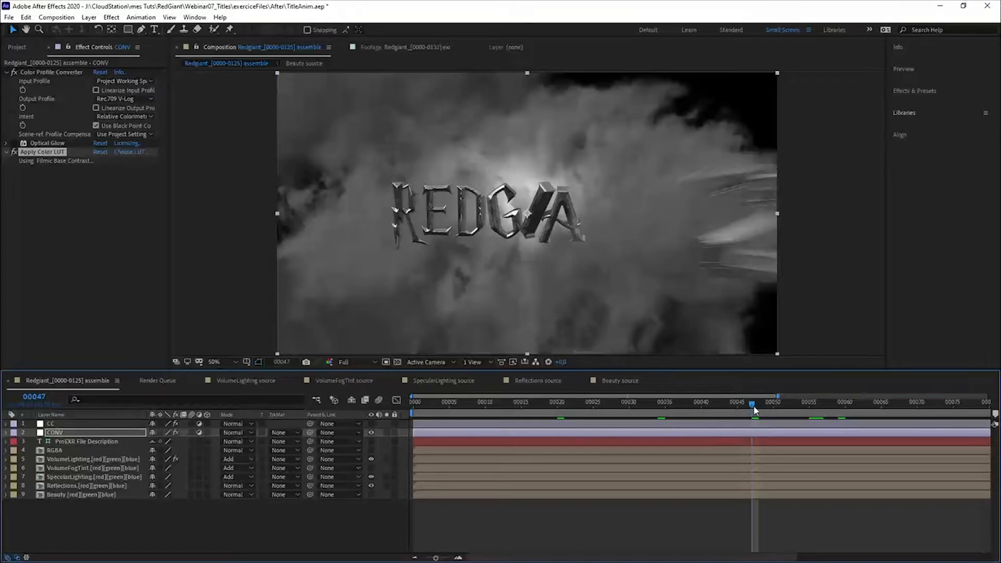
# Review the two Color Profile Converter effects and the Looks effect on the CC layer, and make the layer visible
pyautogui.click(51, 424)
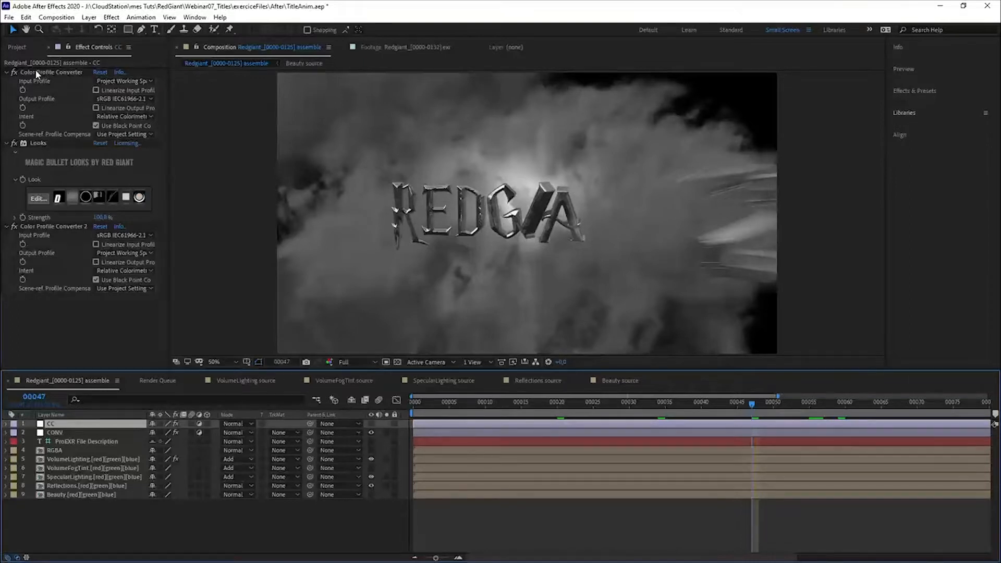
pyautogui.click(50, 73)
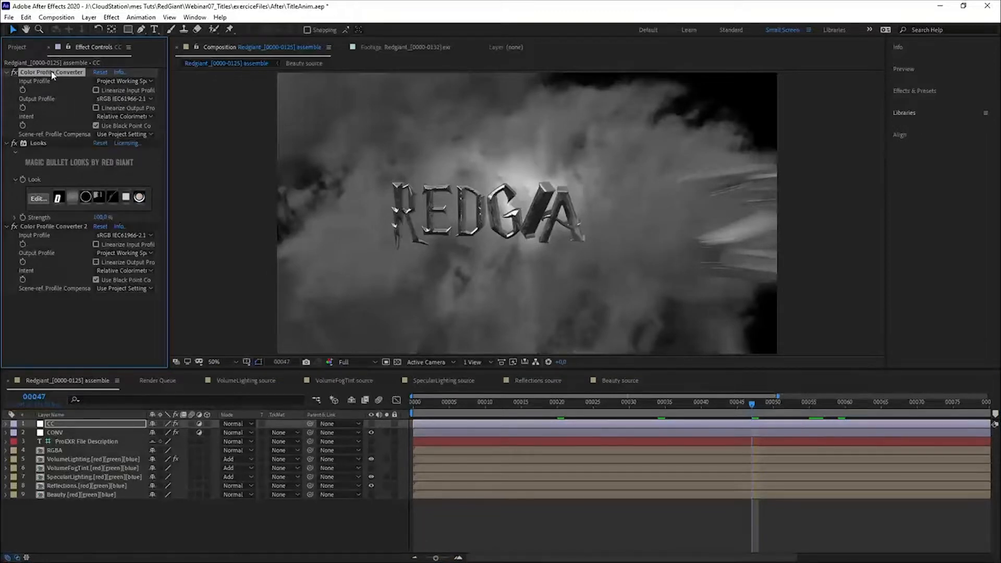
pyautogui.keyDown('ctrl'); pyautogui.click(38, 144); pyautogui.keyUp('ctrl')
pyautogui.click(43, 145)
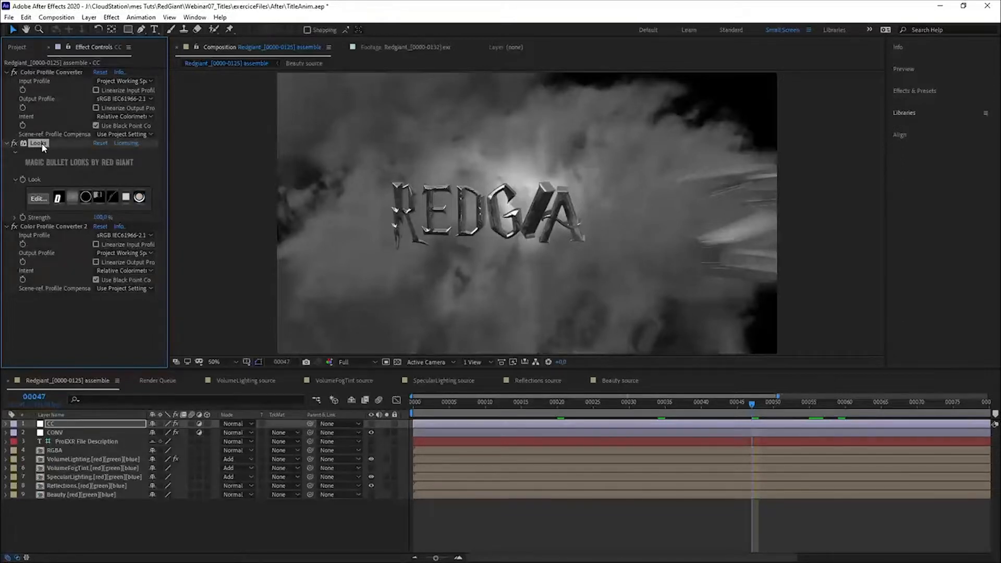
pyautogui.click(47, 228)
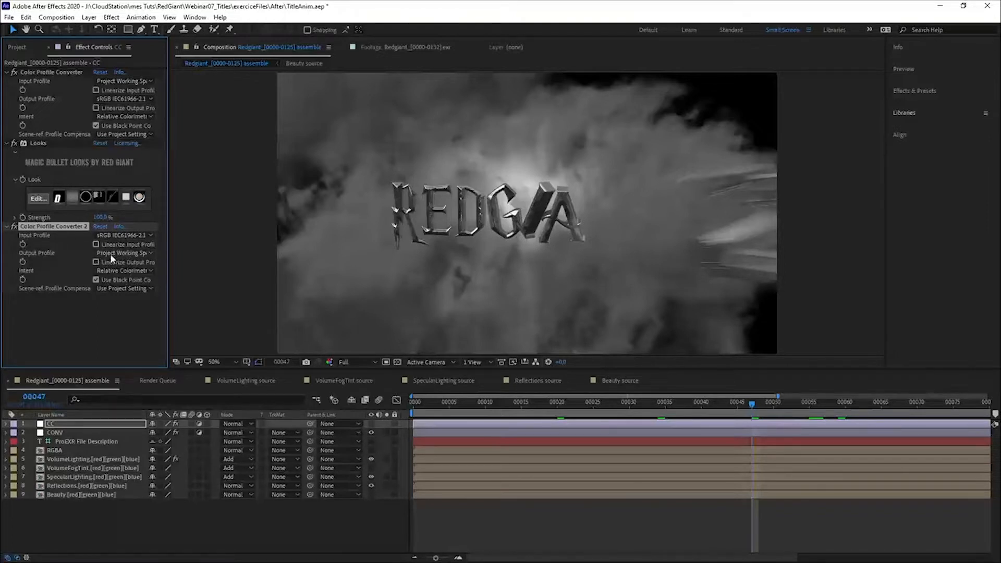
pyautogui.click(35, 144)
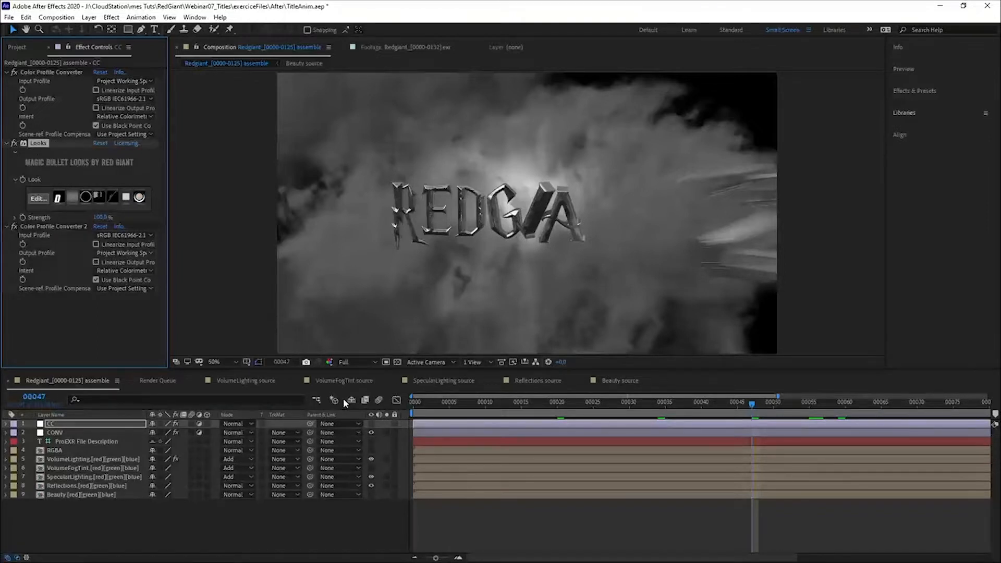
pyautogui.click(371, 424)
pyautogui.click(370, 433)
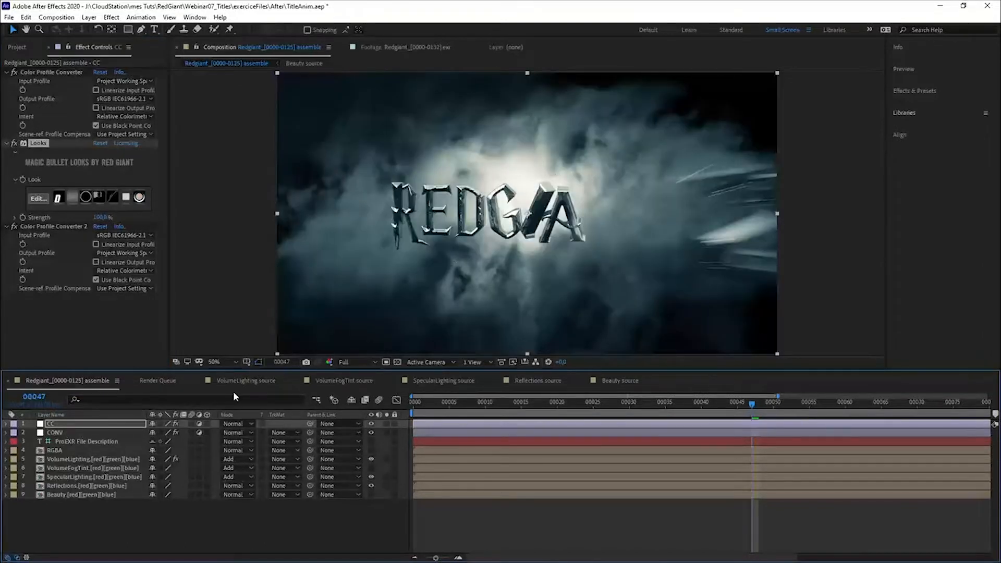
# Try the Bennell House look from Blockbuster Warm in the CC layer's Looks editor, and discard the change
pyautogui.click(42, 144)
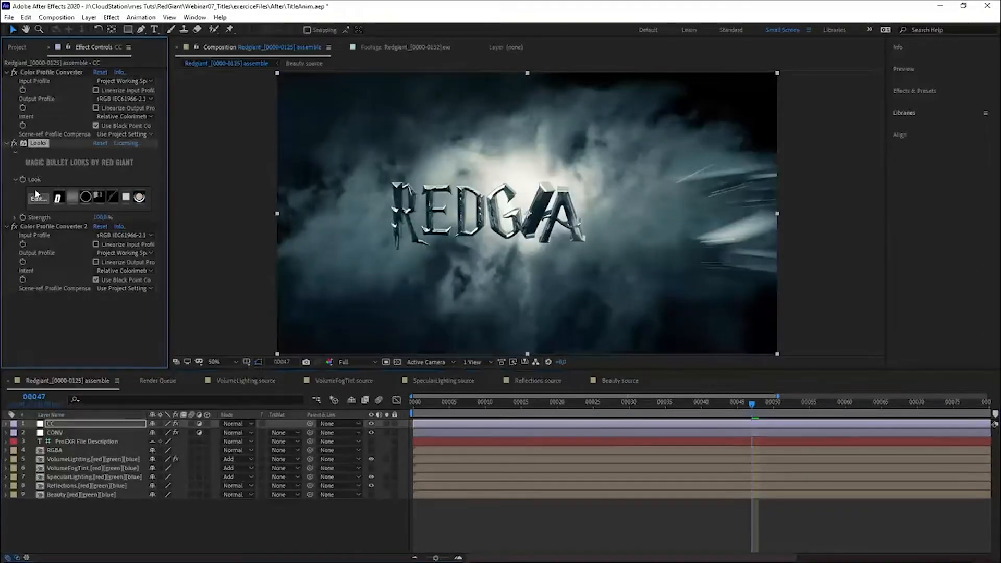
pyautogui.click(39, 200)
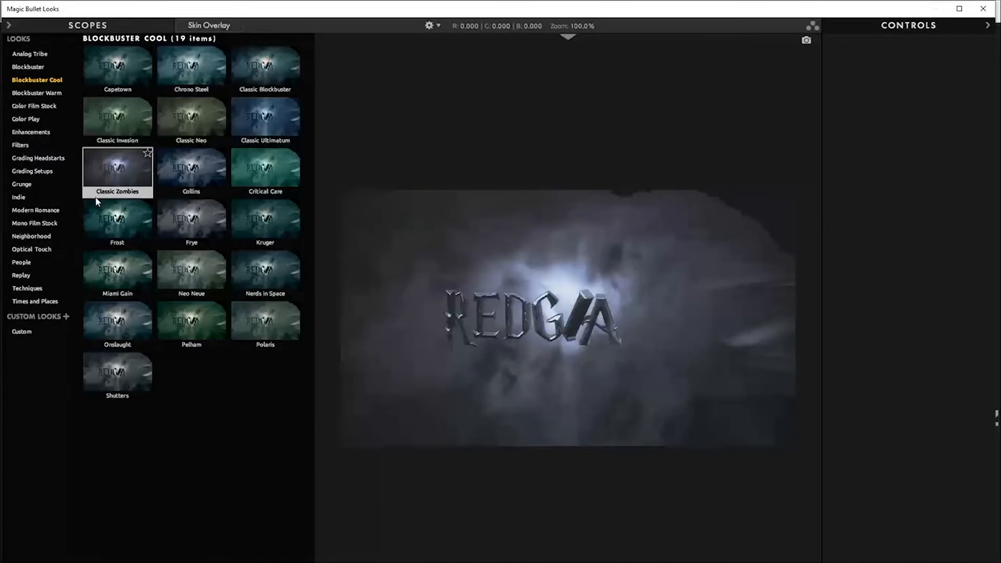
pyautogui.click(110, 77)
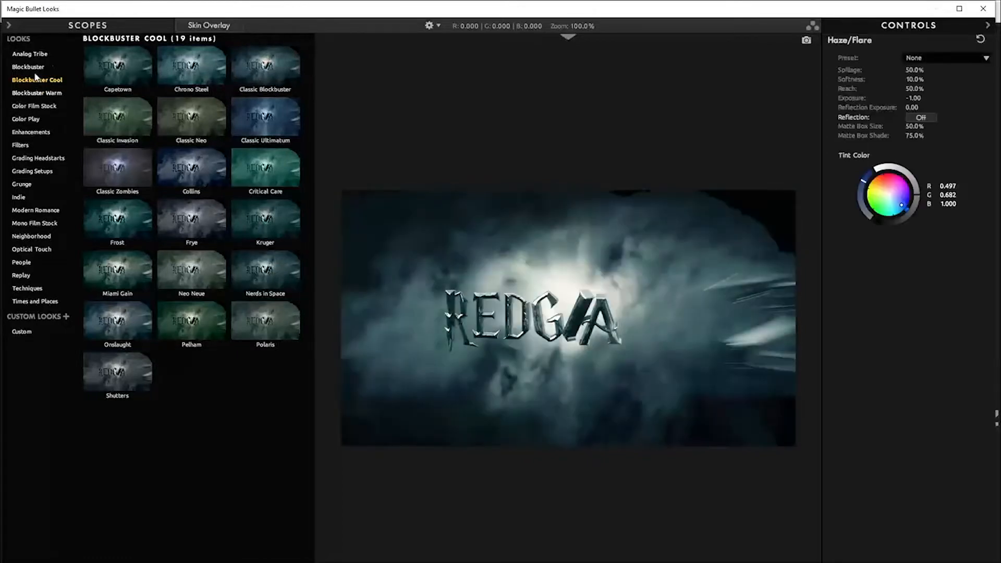
pyautogui.click(37, 93)
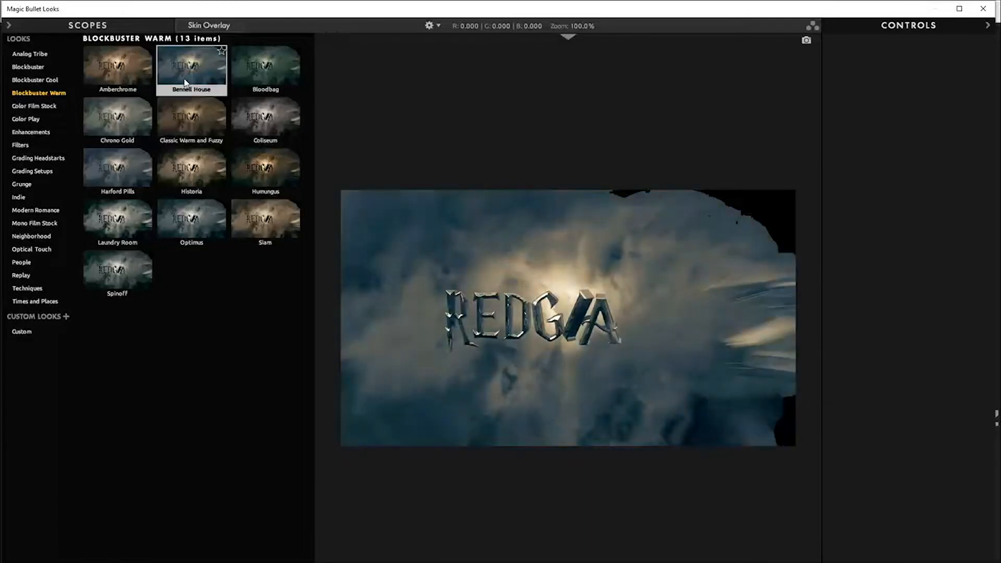
pyautogui.click(183, 86)
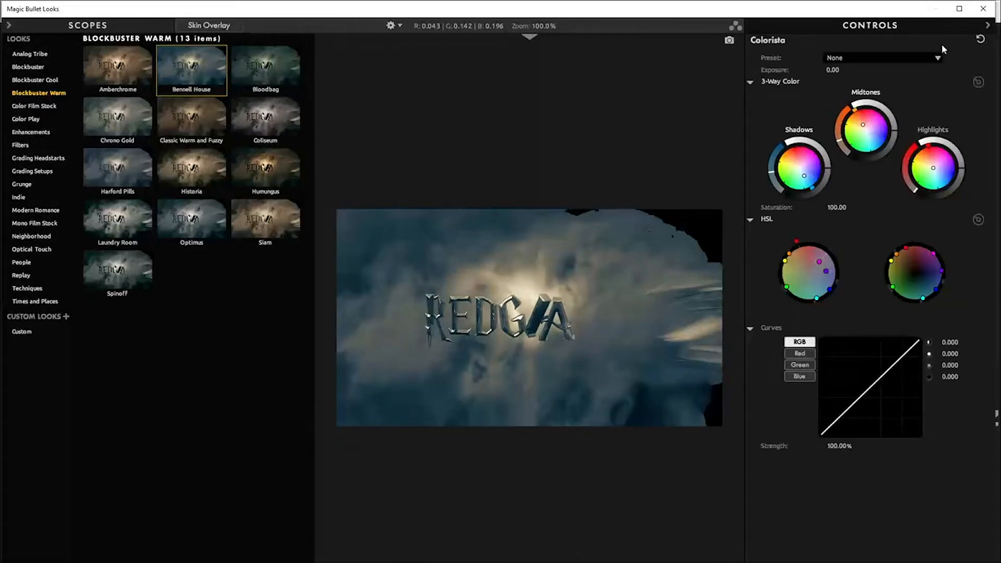
pyautogui.click(959, 9)
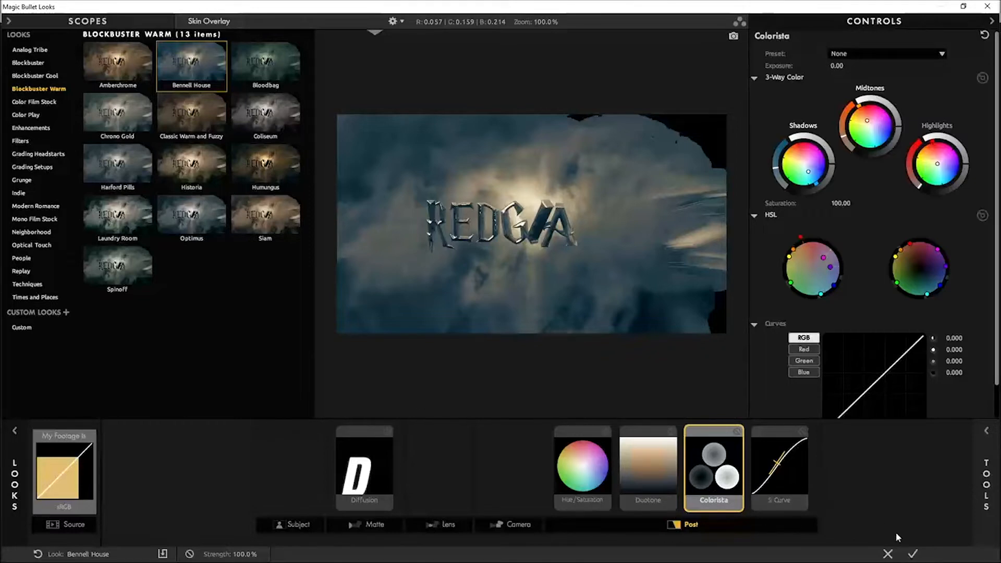
pyautogui.click(887, 554)
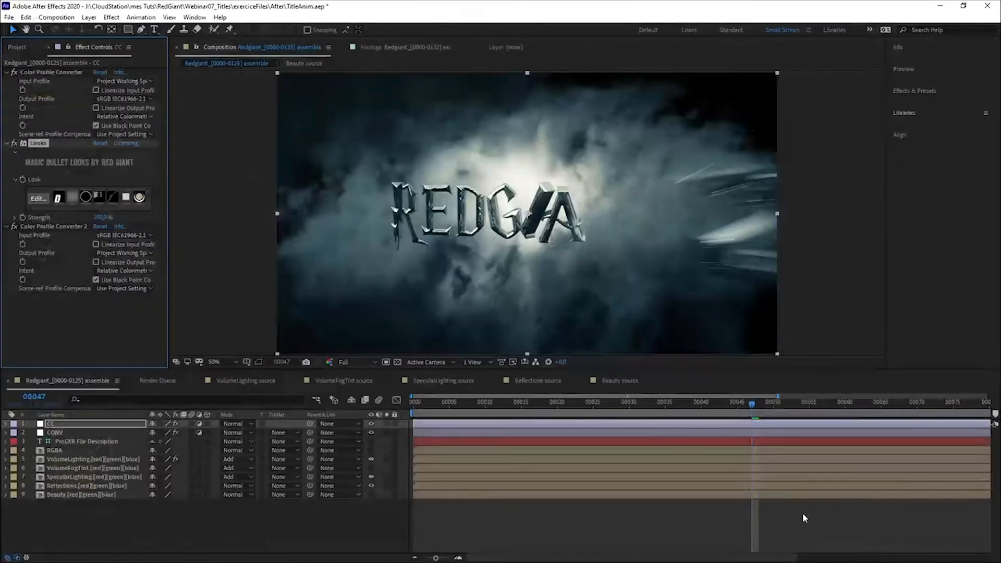
# Preview the graded title at frames 71 and 61, and inspect the lettering at 100% magnification
pyautogui.click(924, 403)
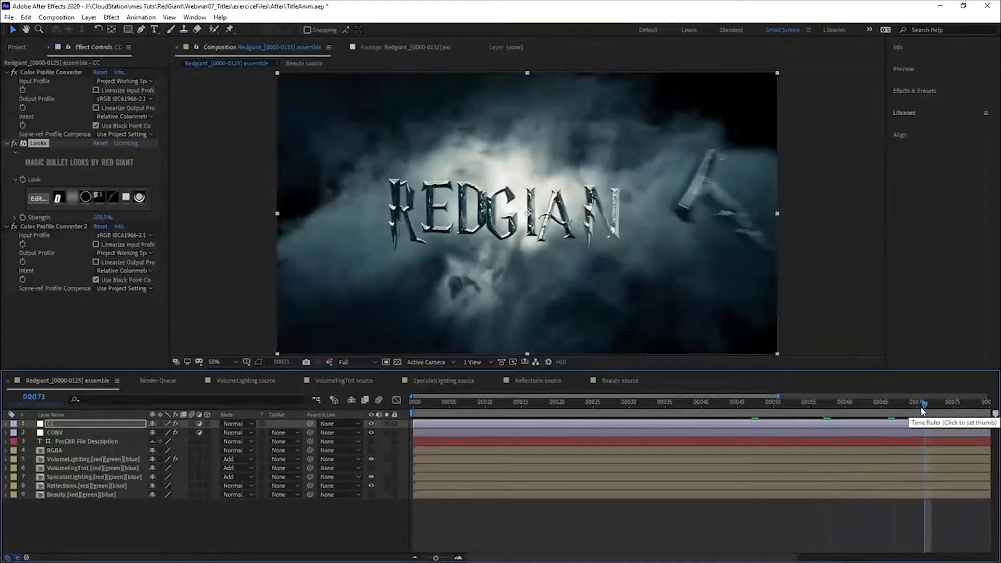
pyautogui.moveTo(845, 404); pyautogui.dragTo(849, 410)
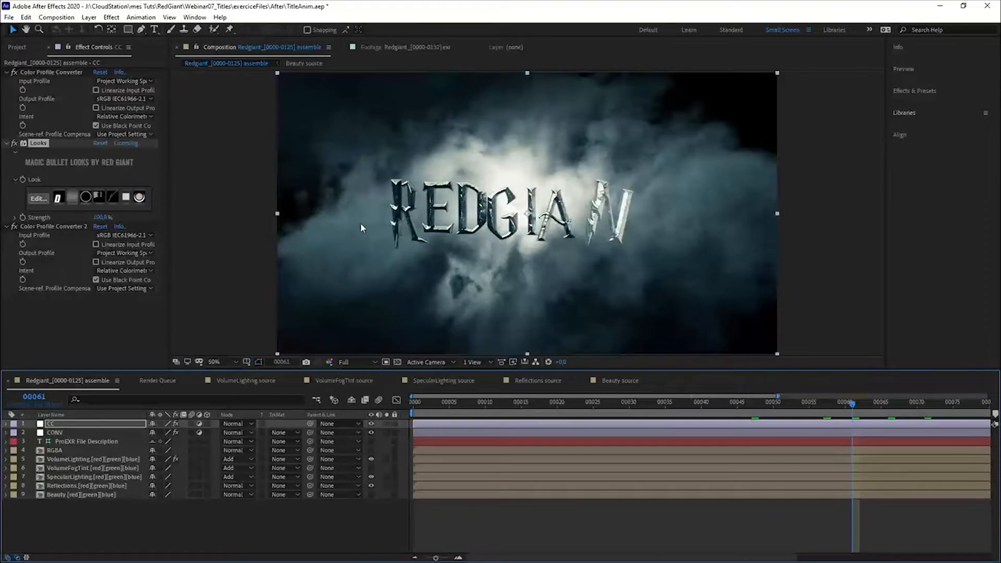
pyautogui.press('.')
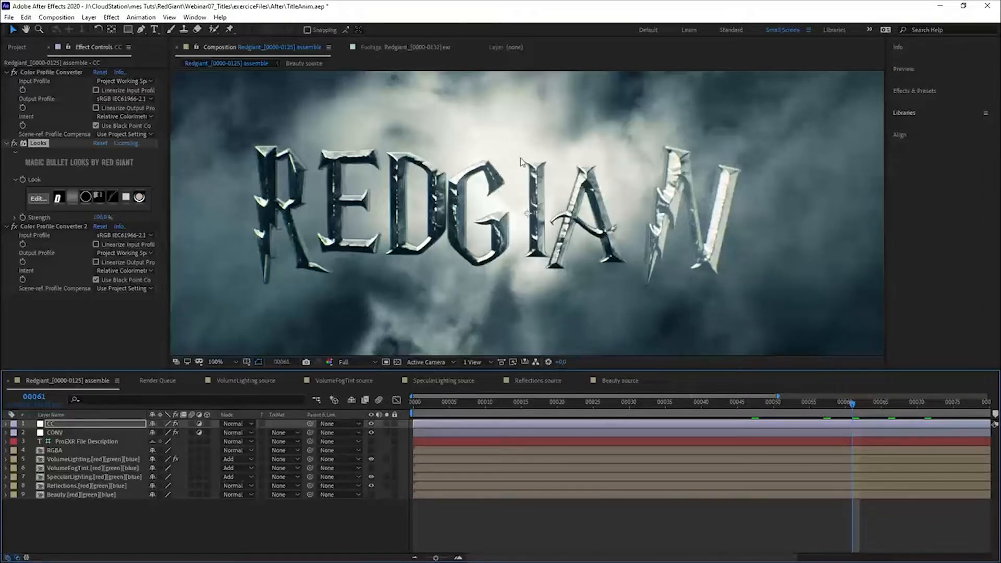
# Compare frame 61 with the CC layer repeatedly hidden and shown, leaving the layer visible
pyautogui.click(371, 424)
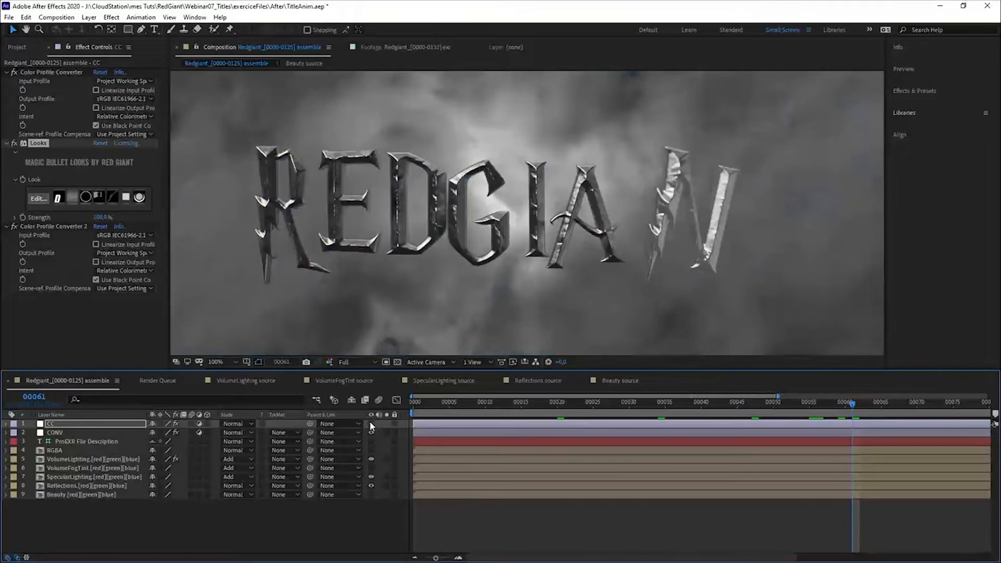
pyautogui.click(372, 424)
pyautogui.click(371, 424)
pyautogui.click(372, 423)
pyautogui.click(371, 424)
pyautogui.click(371, 424)
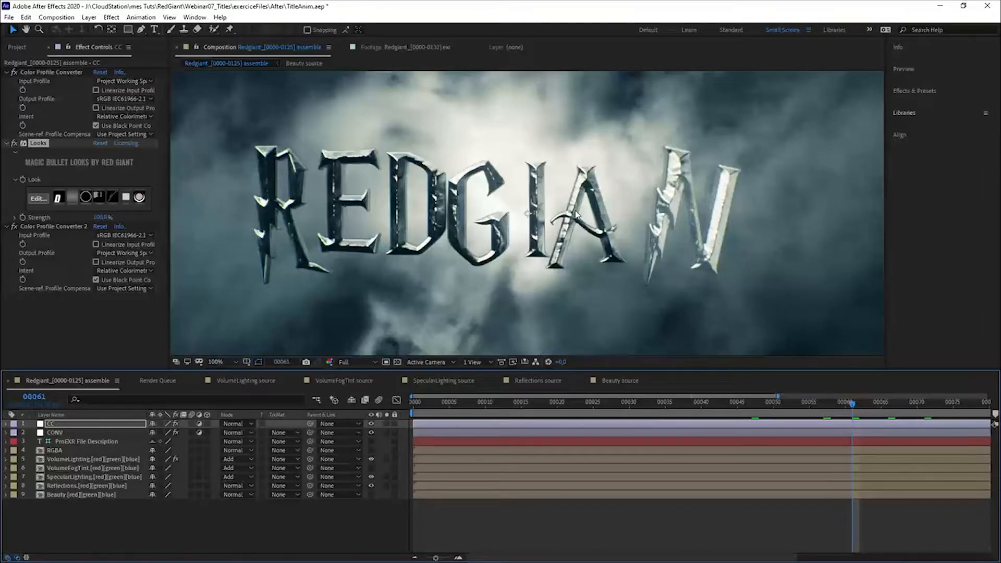
# Go to the first frame, and scrub the graded animation from frame 54 to frame 82
pyautogui.press('Home')
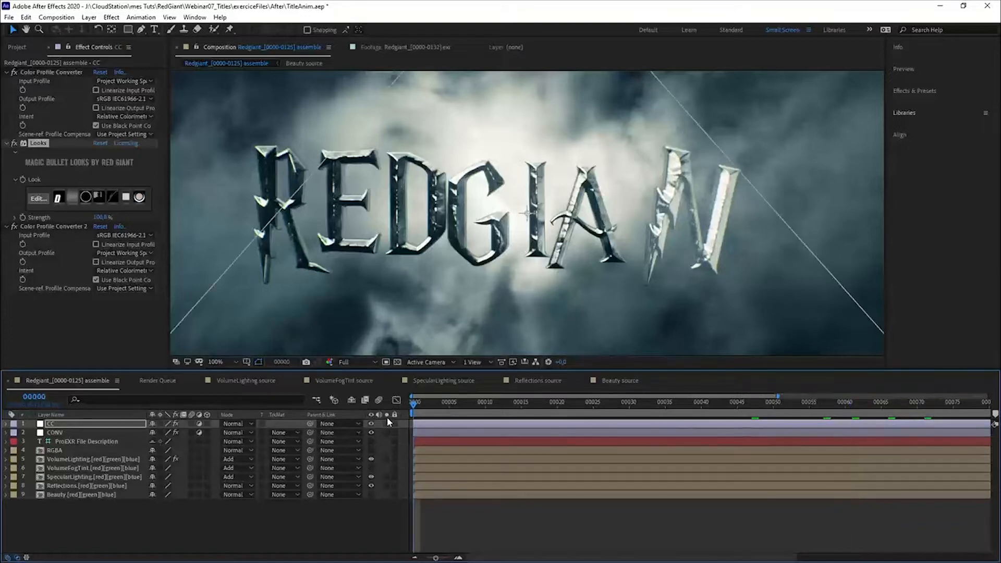
pyautogui.click(804, 402)
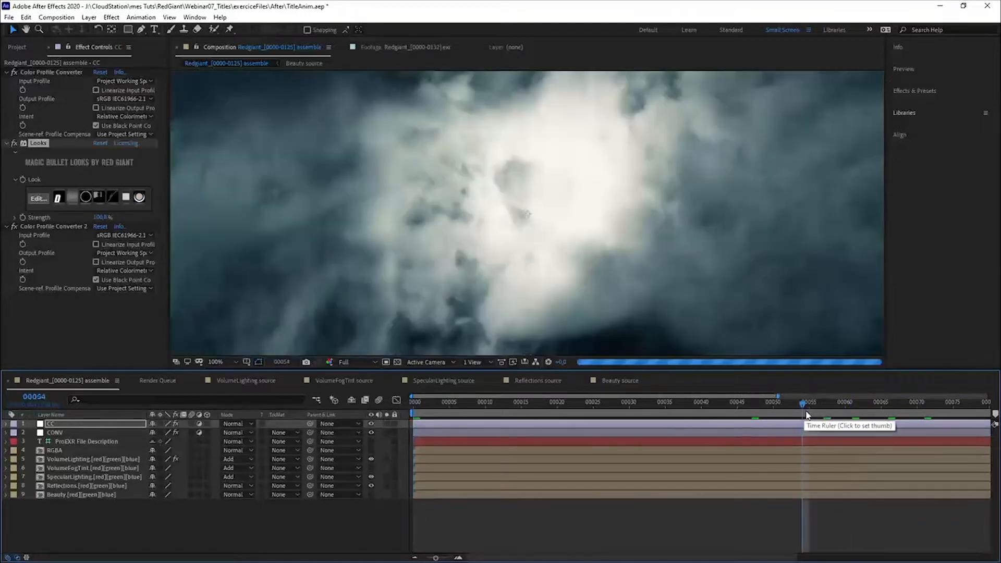
pyautogui.moveTo(806, 409); pyautogui.dragTo(980, 404)
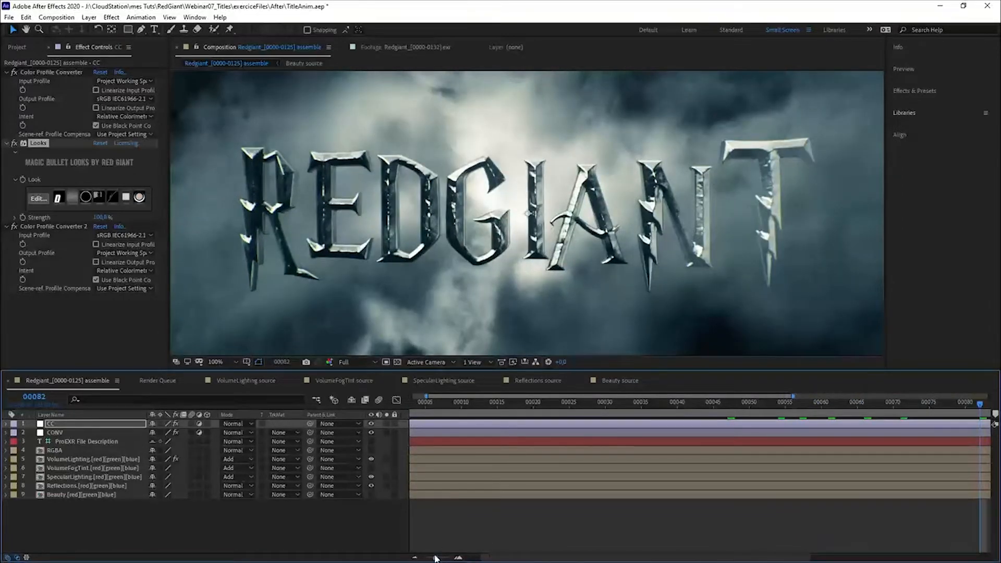
# Show the whole timeline range, zoom the composition out to 50%, and switch to Cinema 4D
pyautogui.moveTo(436, 558); pyautogui.dragTo(412, 558)
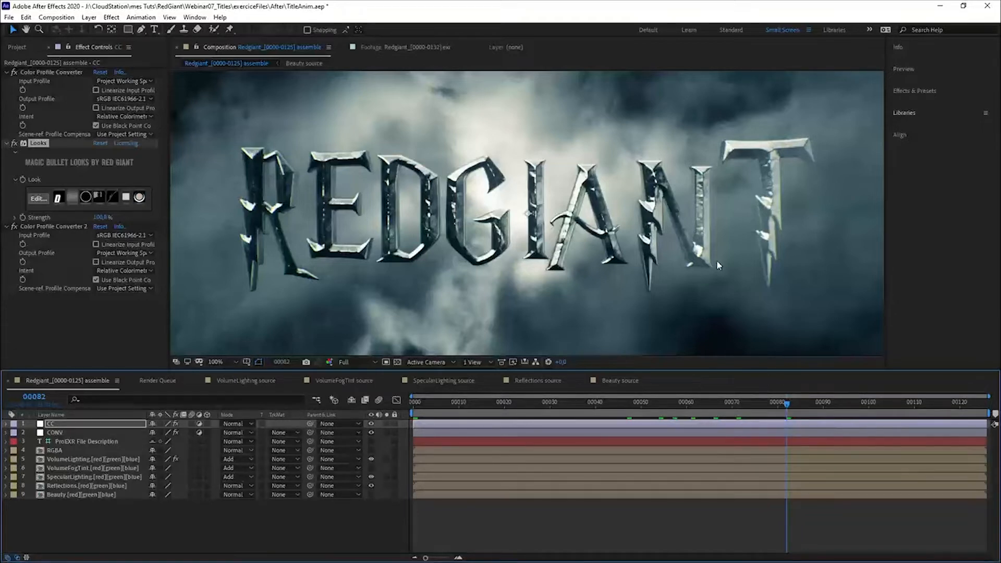
pyautogui.scroll(-1, 560, 242)
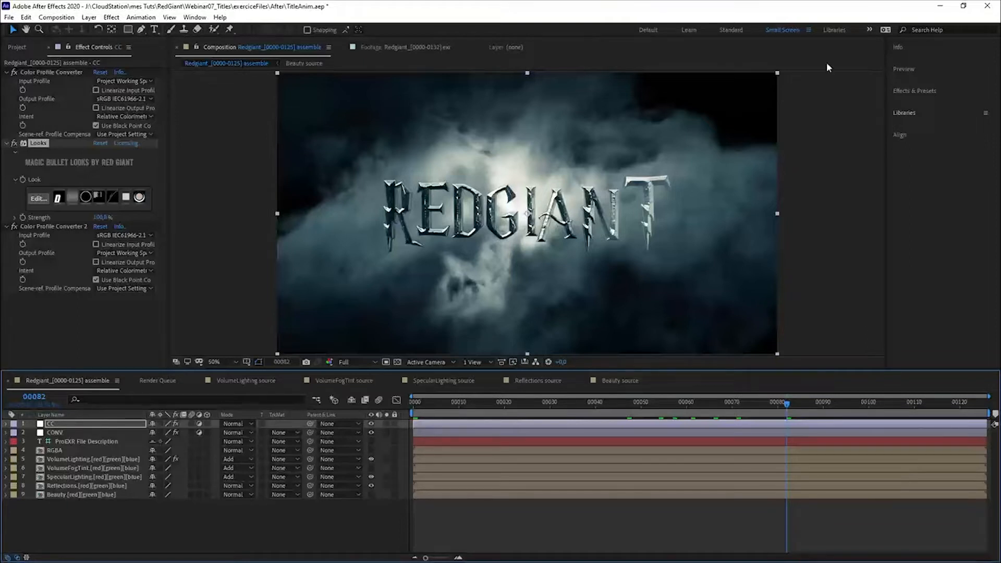
pyautogui.click(940, 6)
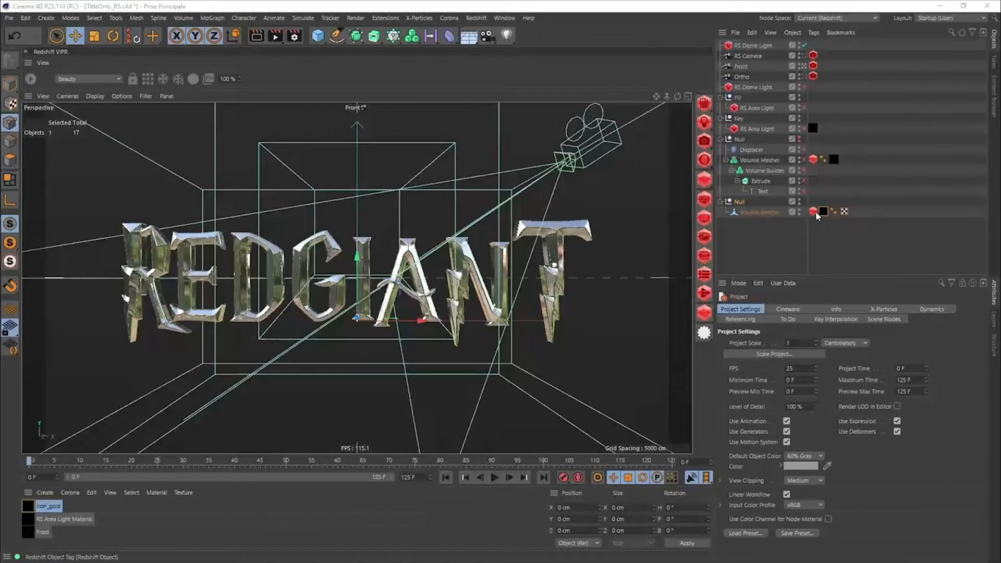
# Open an enlarged Redshift RenderView scaled to Fit Window, and start an interactive render of the title
pyautogui.click(704, 200)
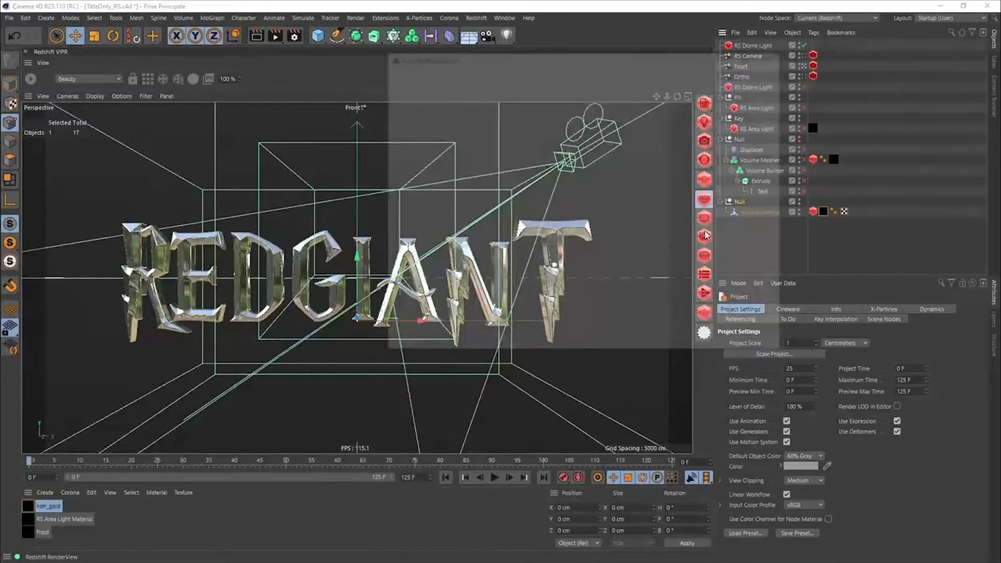
pyautogui.moveTo(438, 54); pyautogui.dragTo(130, 43)
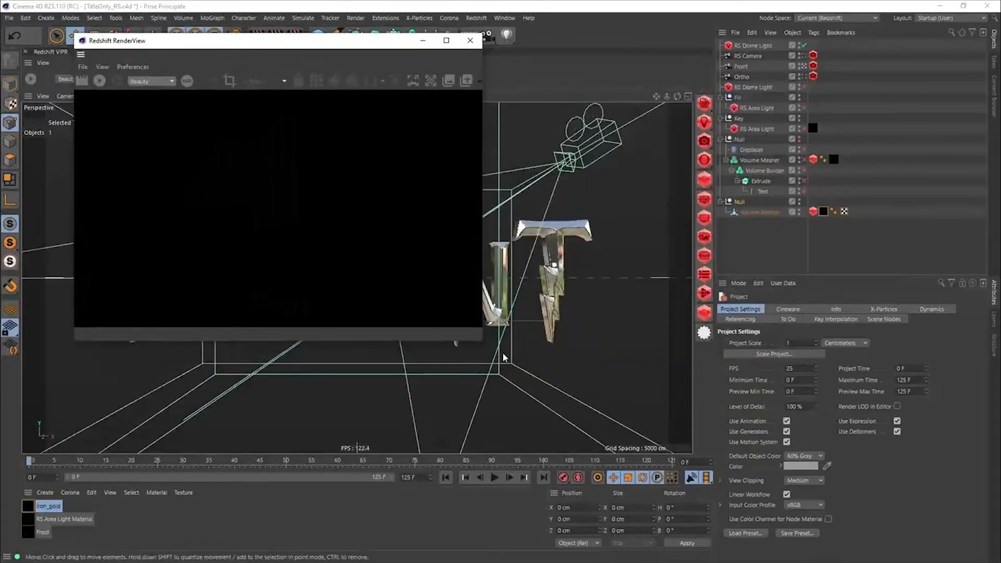
pyautogui.moveTo(484, 344); pyautogui.dragTo(833, 520)
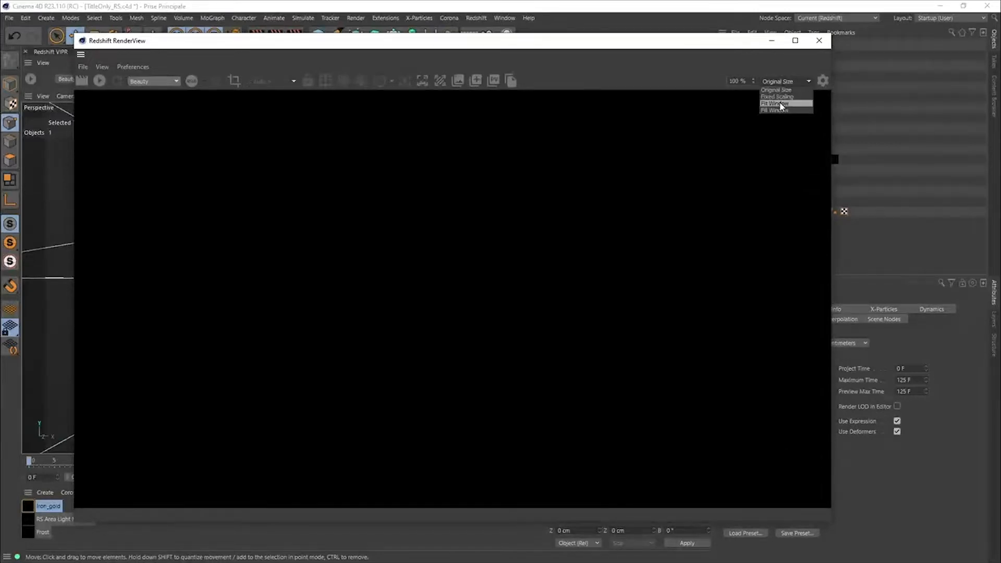
pyautogui.click(781, 103)
pyautogui.click(99, 81)
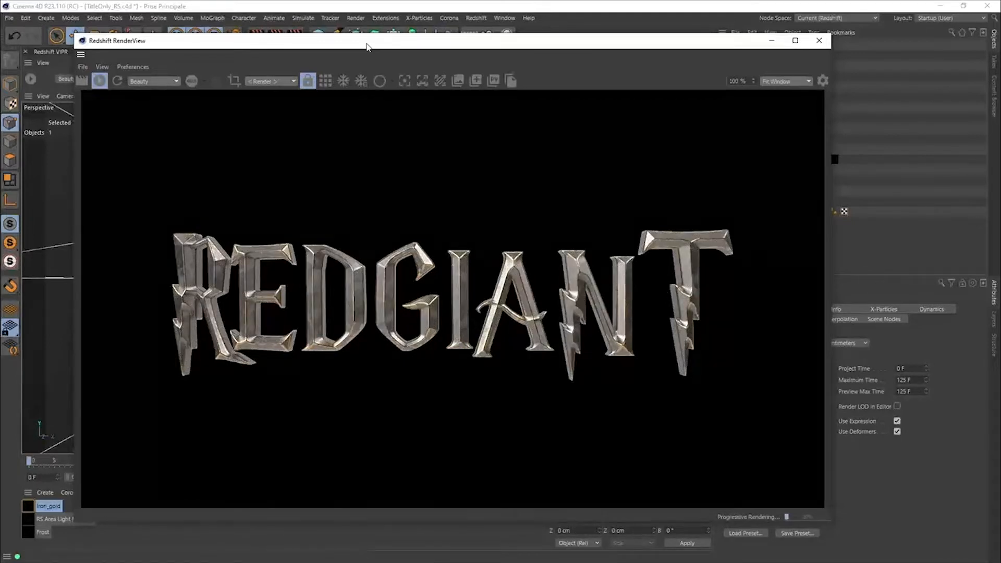
# Examine the progressive render of the metallic lettering, stop it, and close the Redshift RenderView
pyautogui.moveTo(362, 43); pyautogui.dragTo(322, 25)
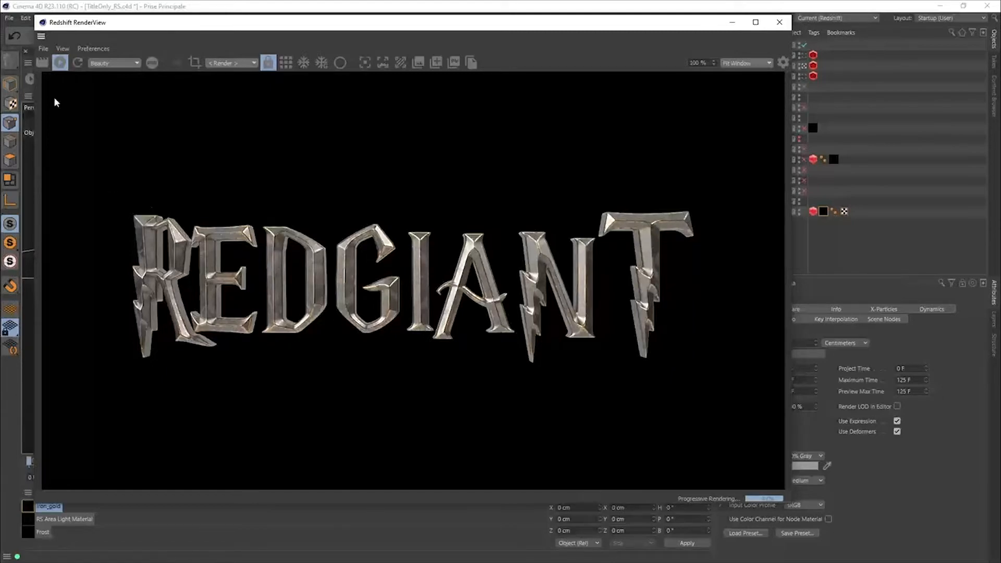
pyautogui.click(61, 64)
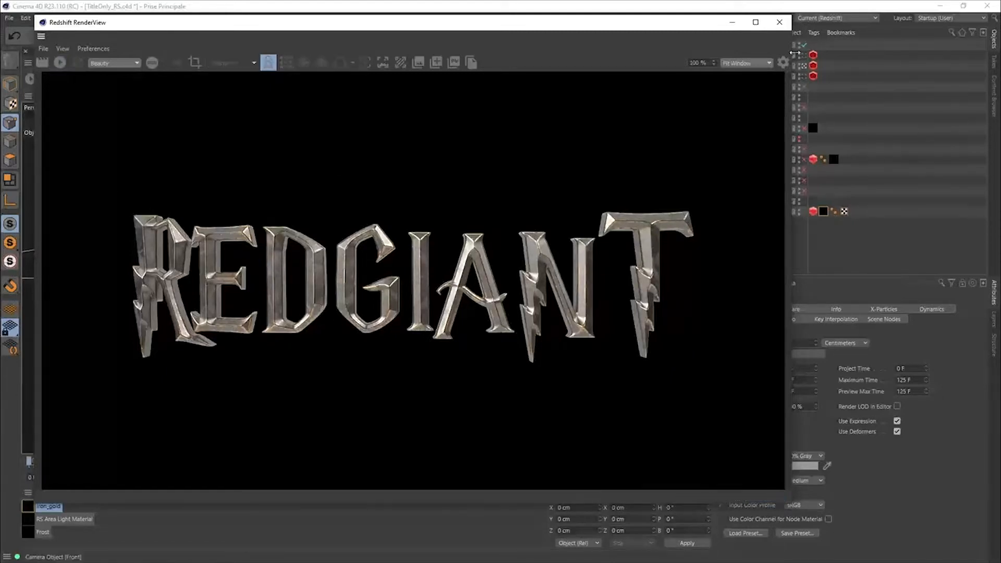
pyautogui.click(780, 22)
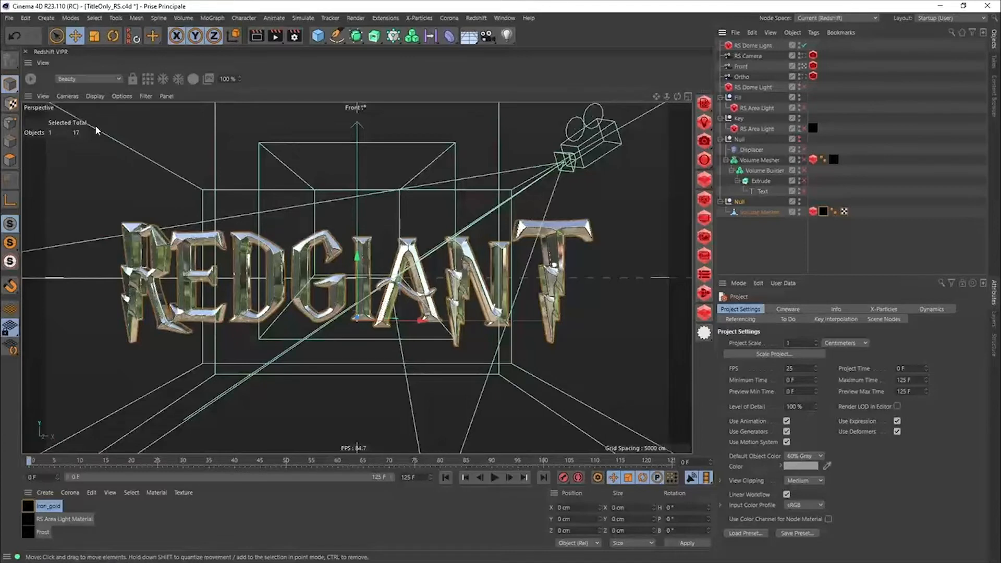
# Add an X-Particles xpSystem to the scene, and delete the emitter it contains
pyautogui.click(747, 243)
pyautogui.click(419, 17)
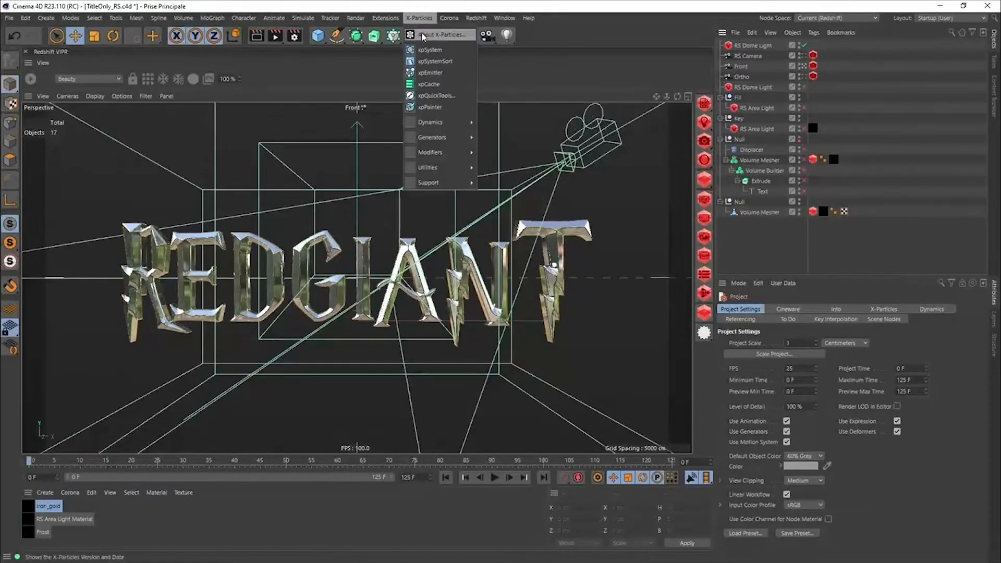
pyautogui.click(431, 50)
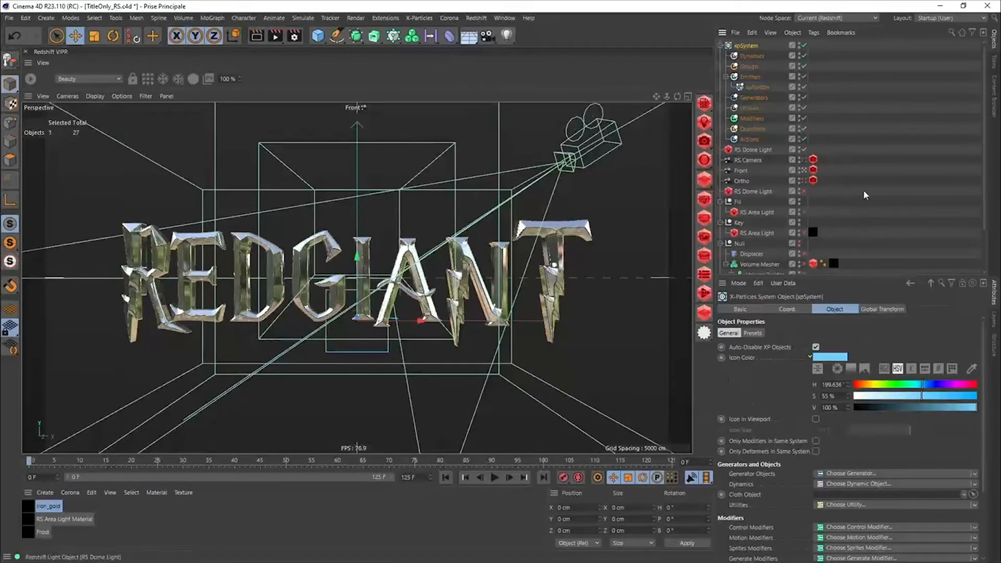
pyautogui.click(756, 87)
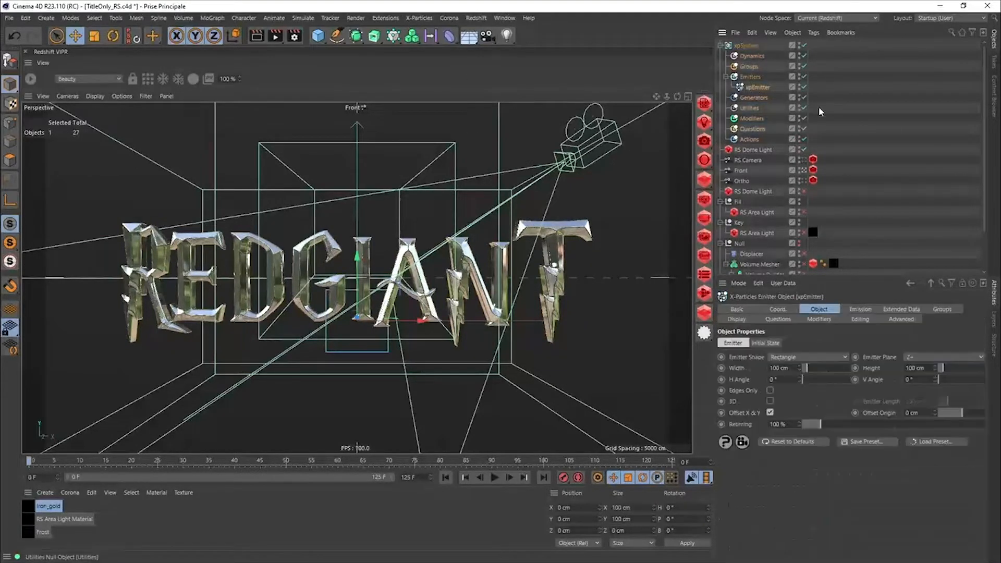
pyautogui.press('Delete')
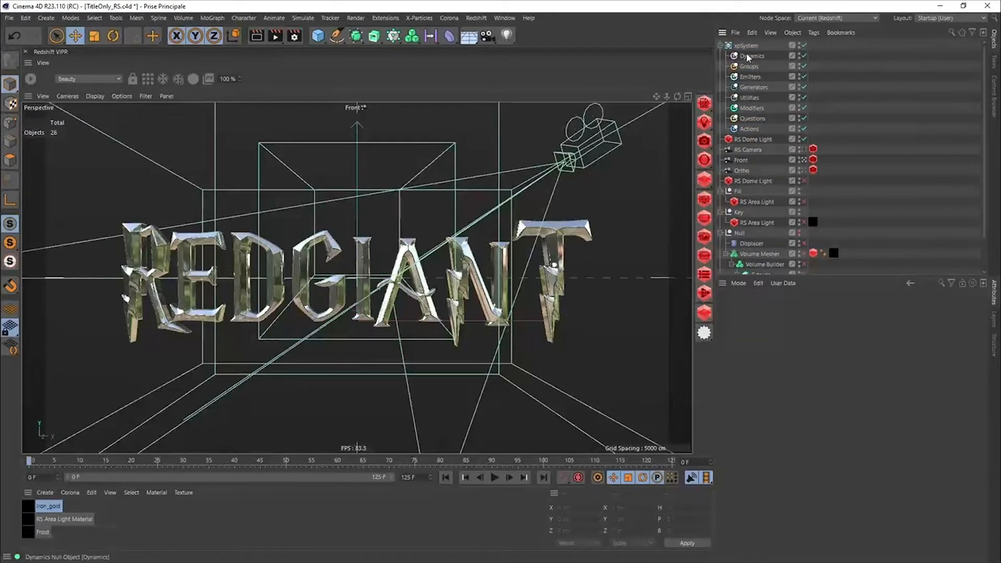
# Add an xpExplosiaFX object to the Dynamics folder of the xpSystem
pyautogui.click(748, 57)
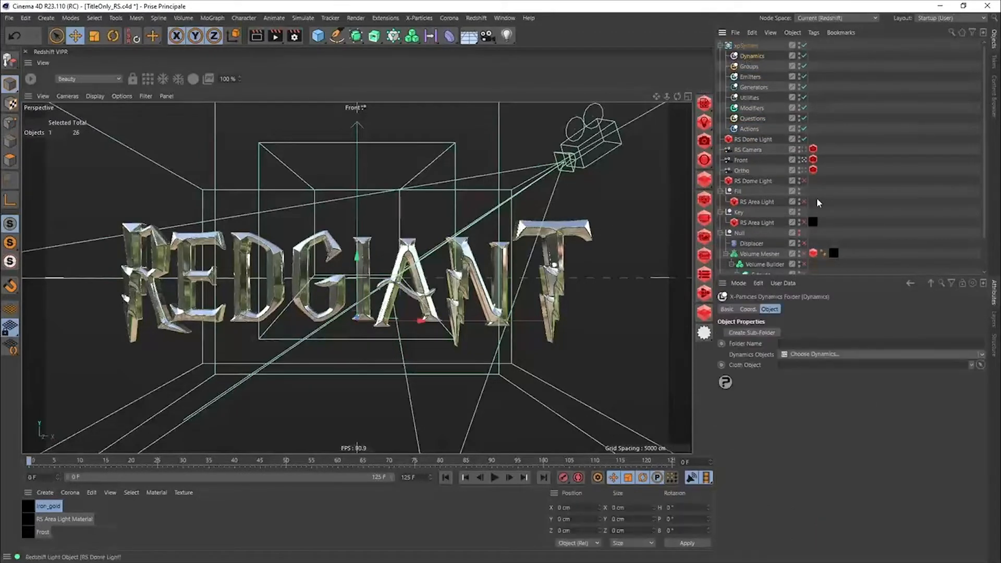
pyautogui.click(806, 356)
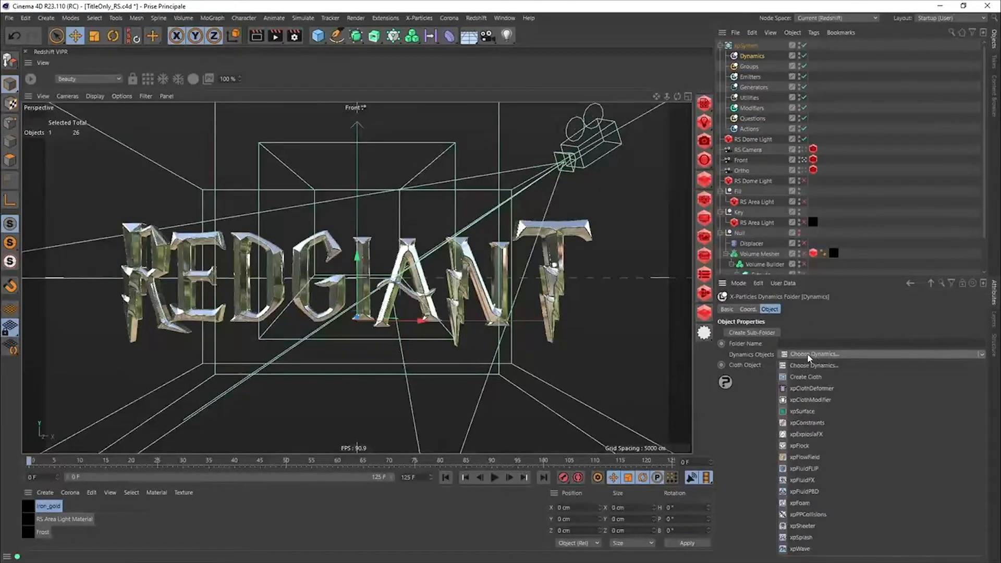
pyautogui.click(817, 436)
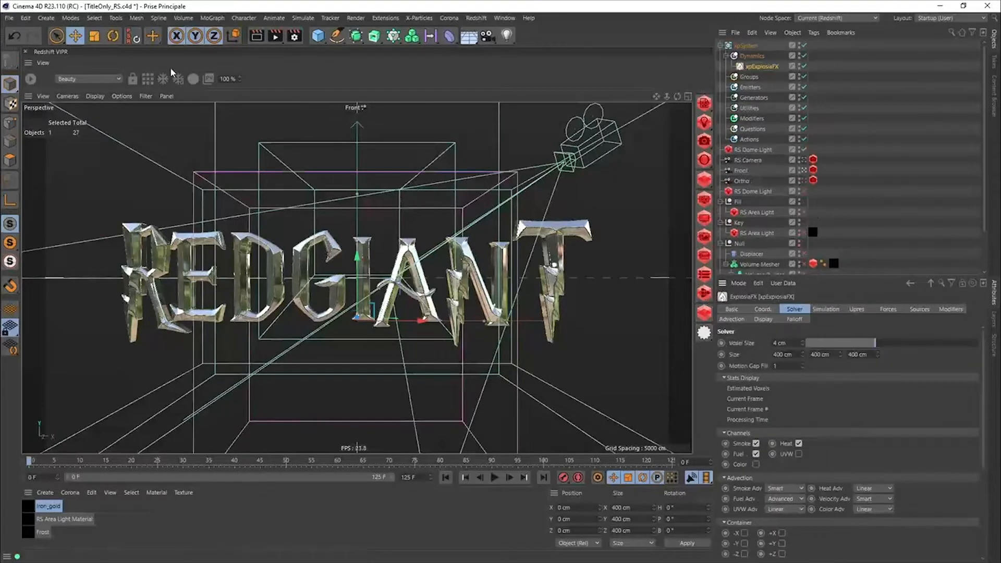
# Switch the viewport to the default camera, and filter out the scene helper lines surrounding the title
pyautogui.click(349, 111)
pyautogui.click(379, 118)
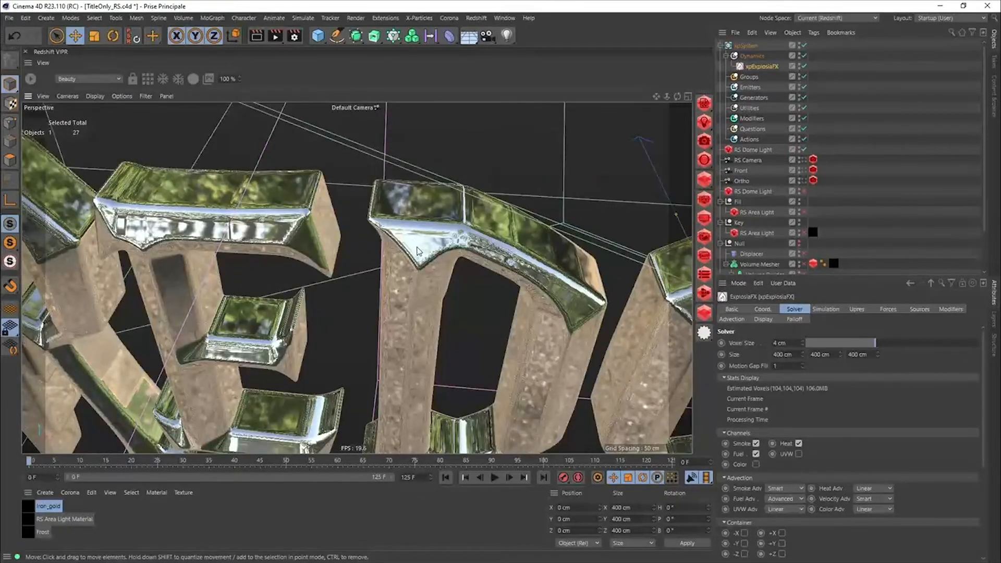
pyautogui.scroll(-10, 397, 241)
pyautogui.moveTo(296, 254); pyautogui.dragTo(259, 215)
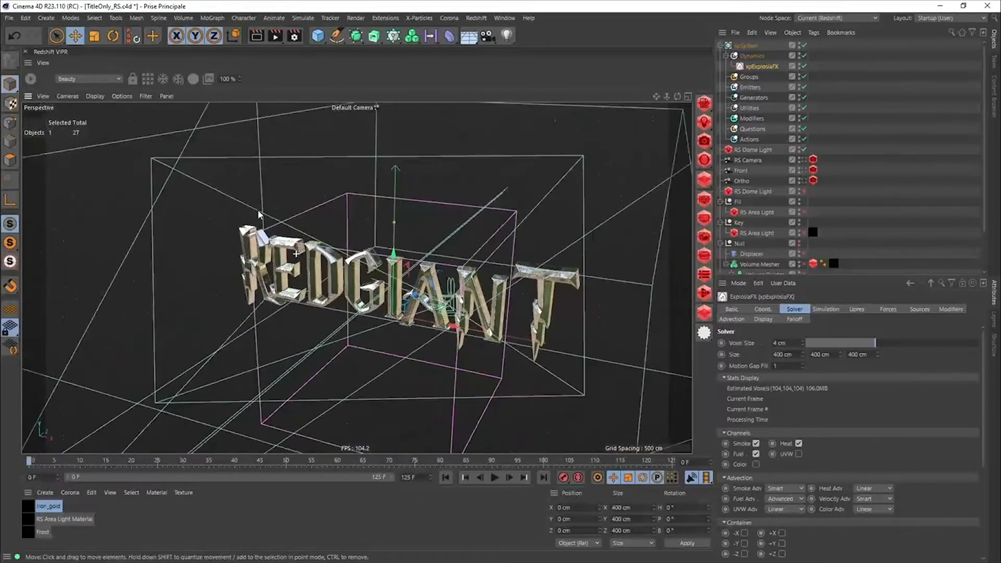
pyautogui.click(145, 96)
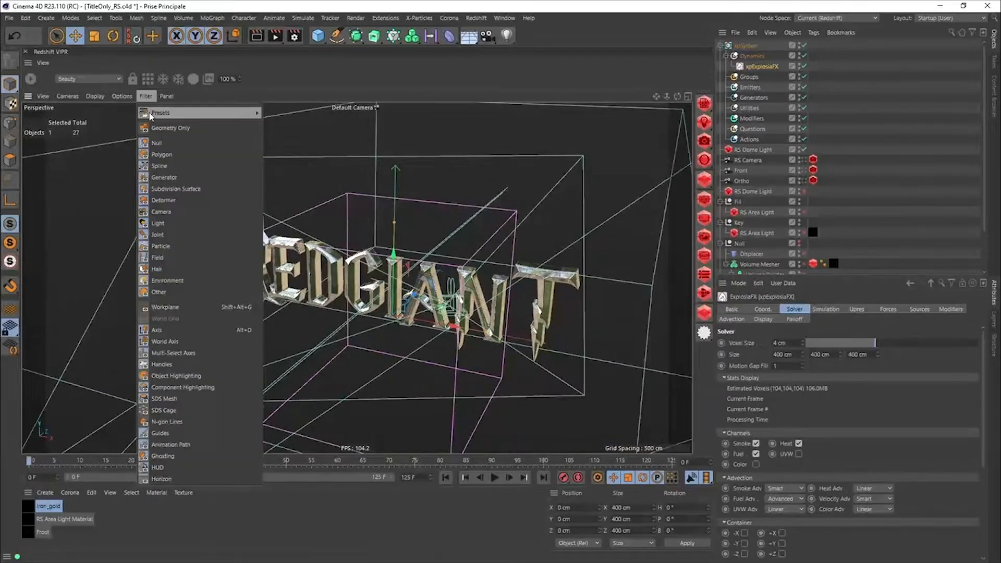
pyautogui.click(185, 200)
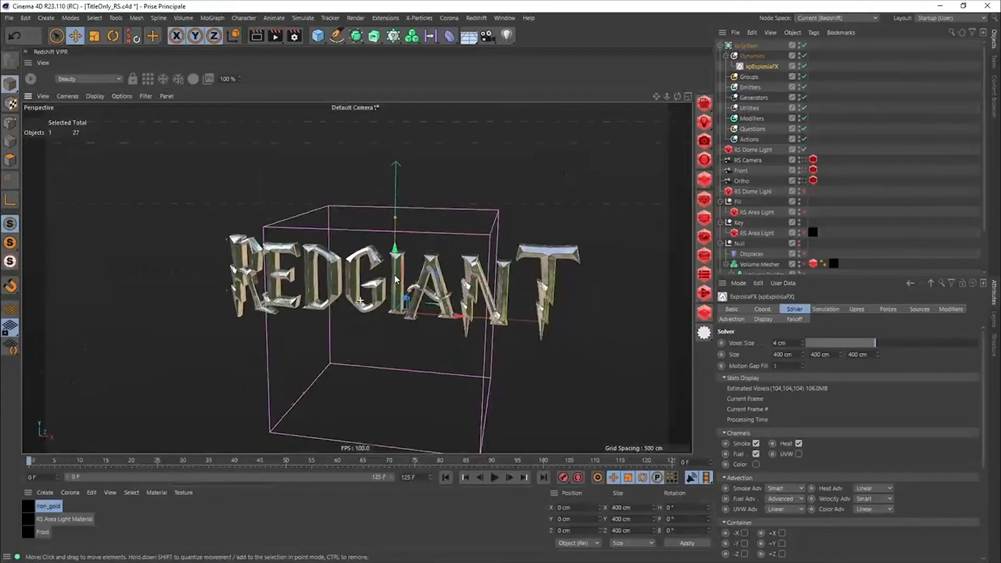
# Raise the xpExplosiaFX container to about Y 149 cm, and resize it to about 873 × 446 × 311 cm around the title
pyautogui.moveTo(395, 280); pyautogui.dragTo(369, 159)
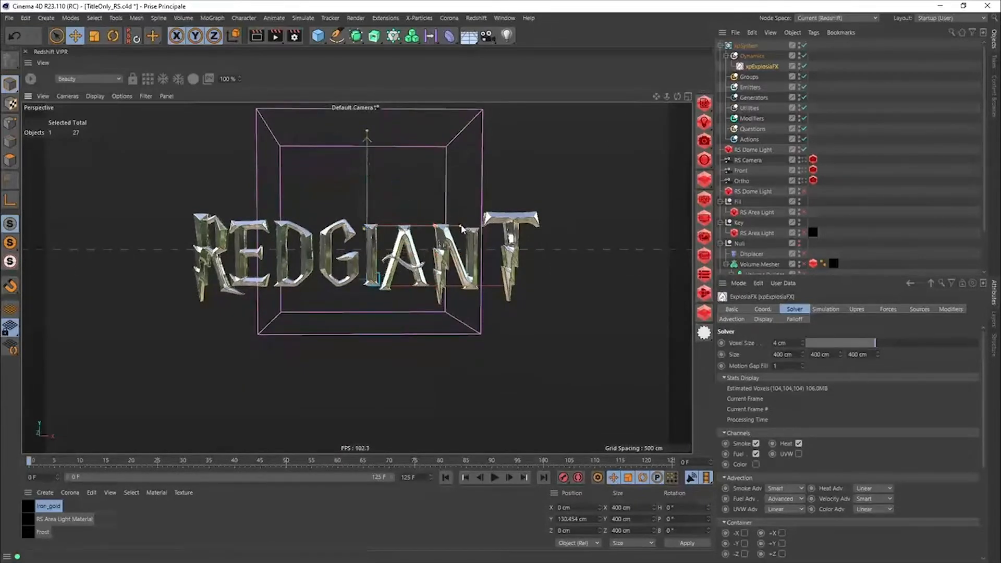
pyautogui.moveTo(462, 228); pyautogui.dragTo(570, 226)
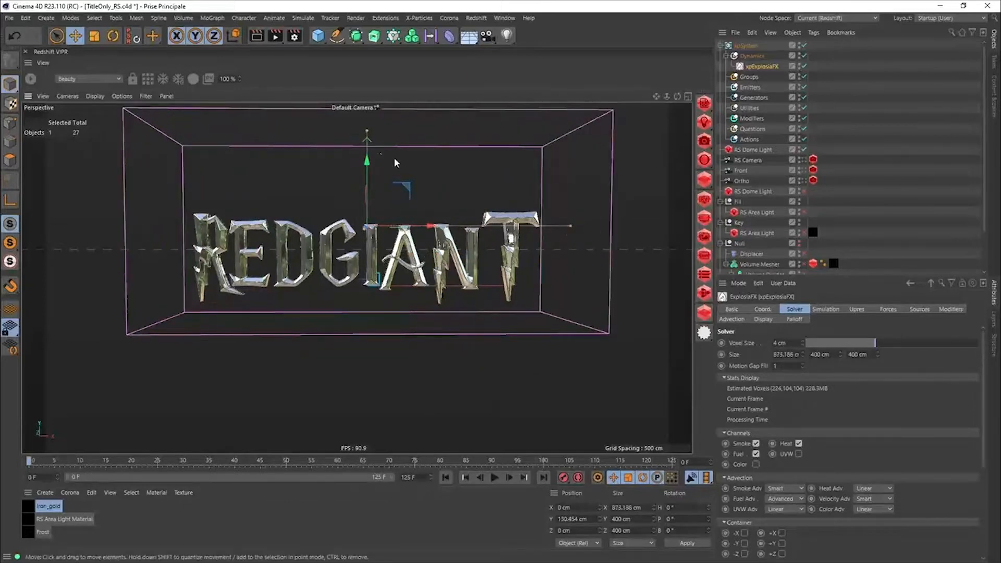
pyautogui.moveTo(367, 131); pyautogui.dragTo(367, 123)
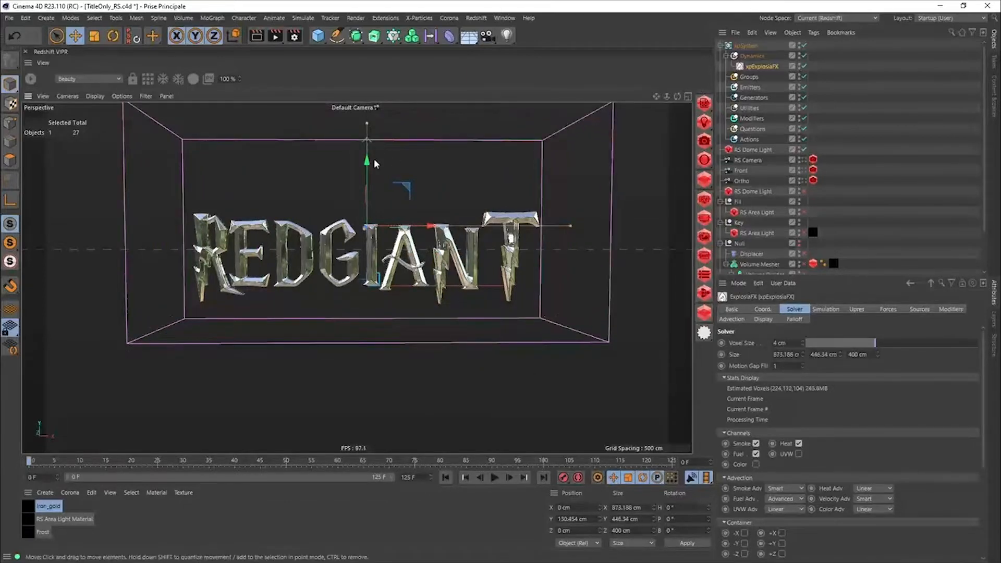
pyautogui.moveTo(368, 161); pyautogui.dragTo(367, 151)
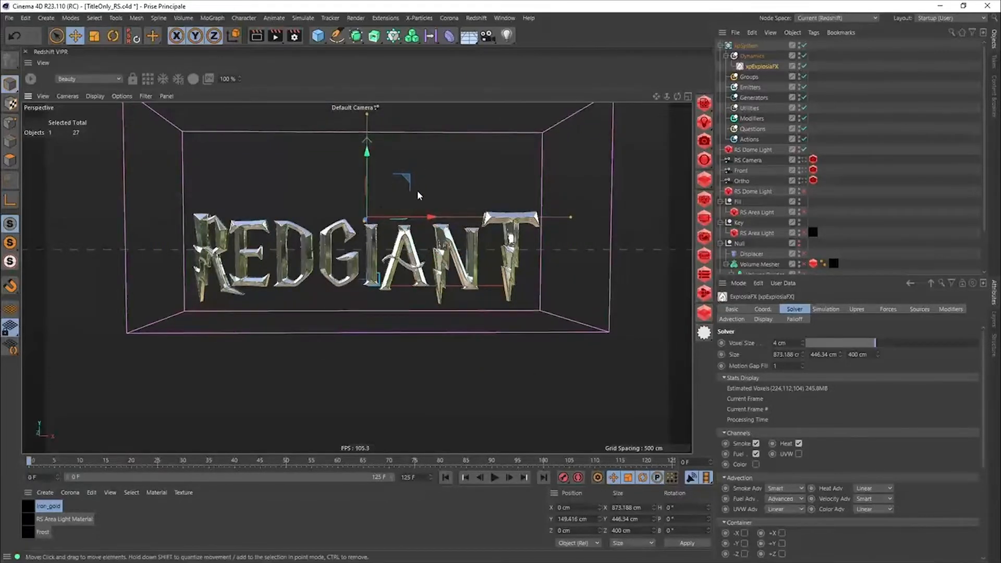
pyautogui.moveTo(416, 201); pyautogui.dragTo(205, 256)
pyautogui.moveTo(463, 261); pyautogui.dragTo(440, 261)
pyautogui.moveTo(304, 256); pyautogui.dragTo(364, 209)
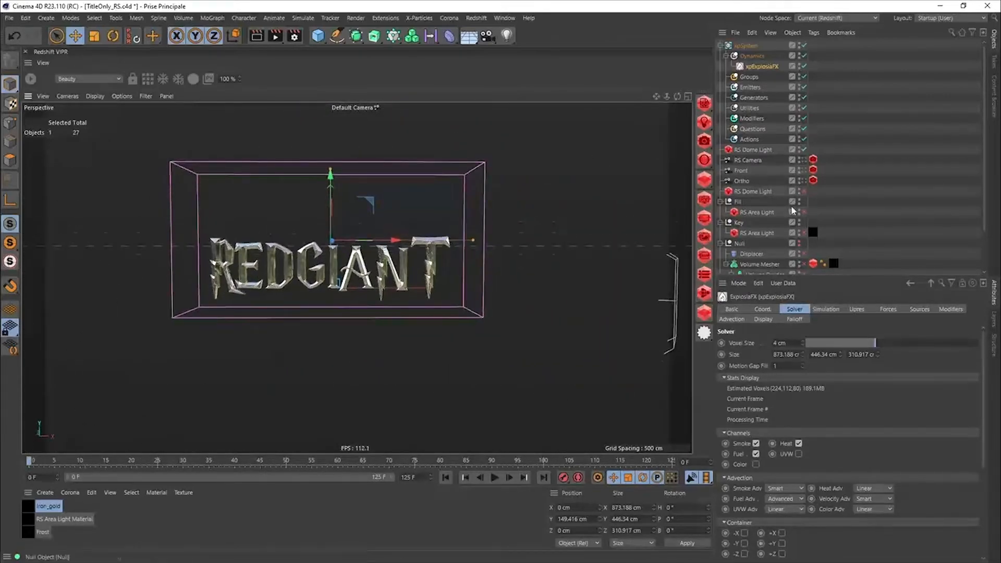
# Add an xpExplosiaFX Source tag to the polygonal Volume Mesher title in the last Null
pyautogui.moveTo(986, 166); pyautogui.dragTo(987, 240)
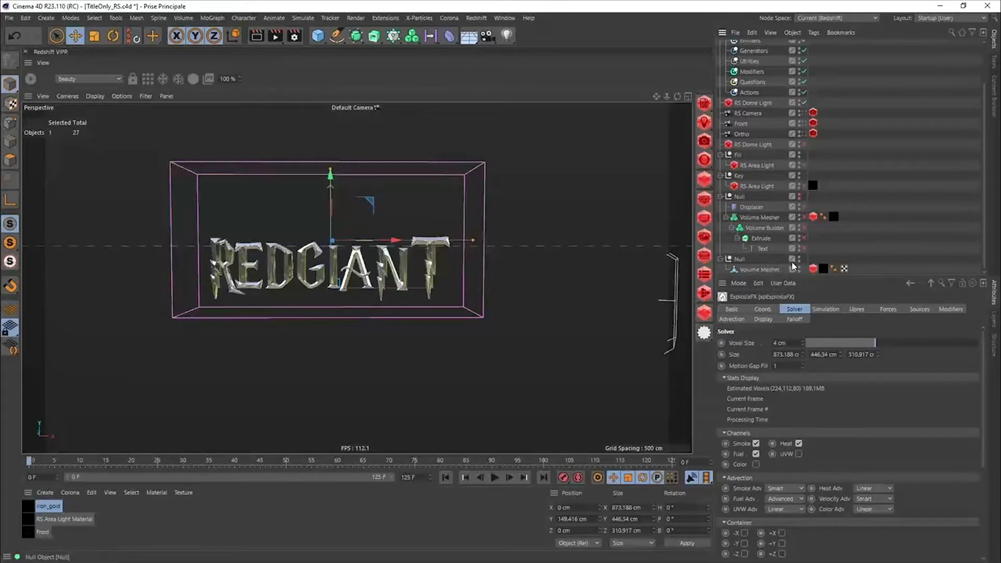
pyautogui.rightClick(747, 271)
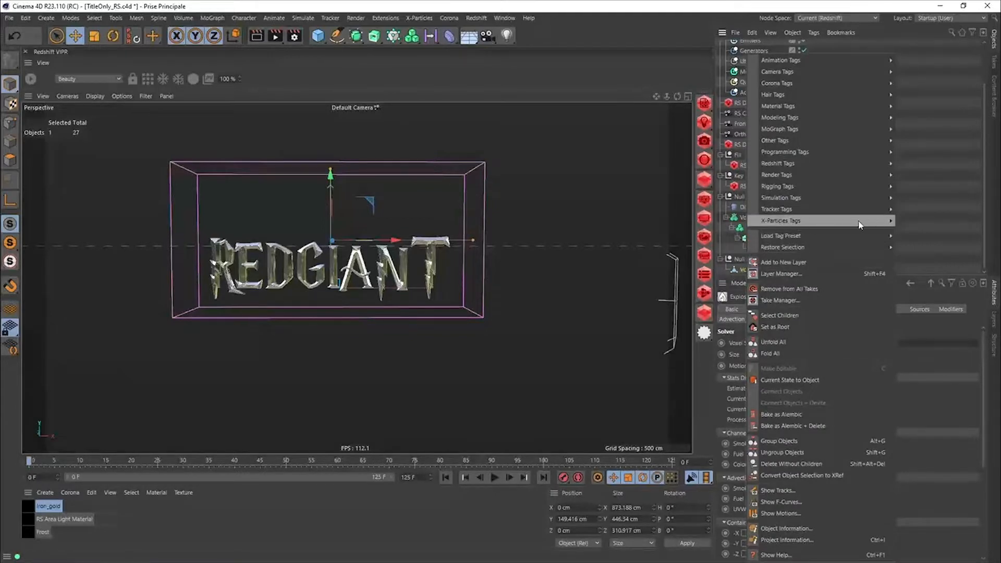
pyautogui.moveTo(861, 221)
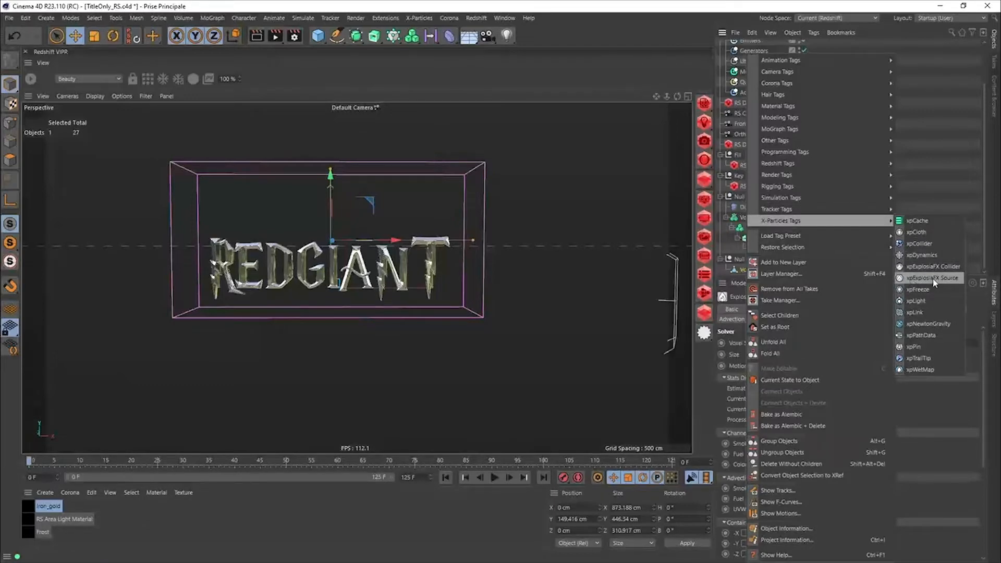
pyautogui.click(950, 280)
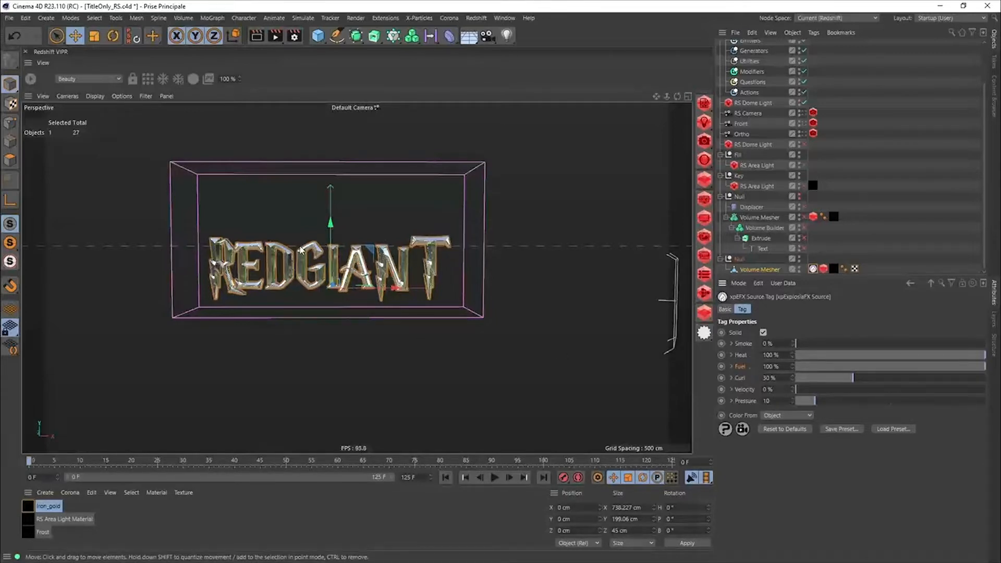
# Set the source tag's custom Fuel control to Texture, load a Noise shader, and open the shader's settings
pyautogui.click(732, 367)
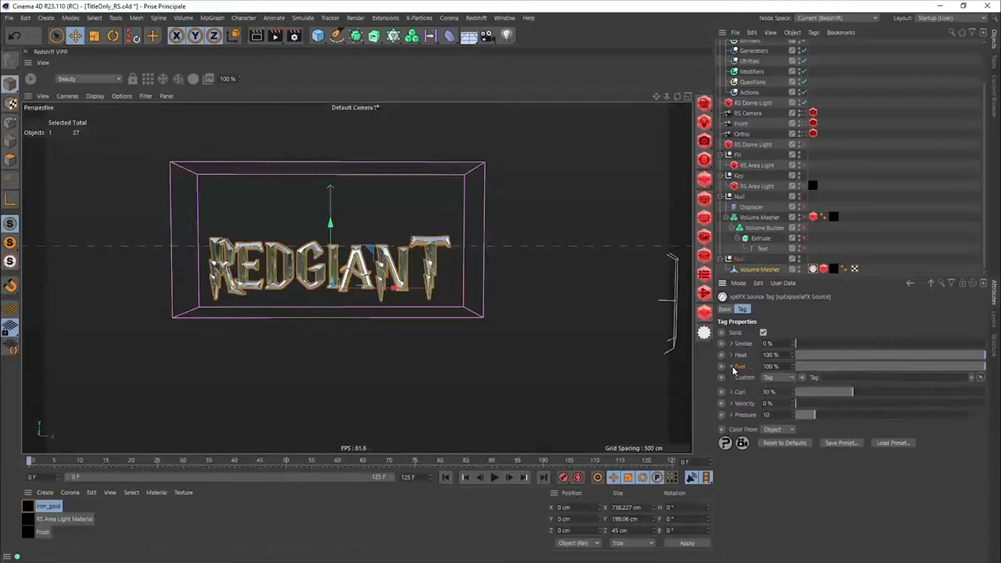
pyautogui.click(776, 378)
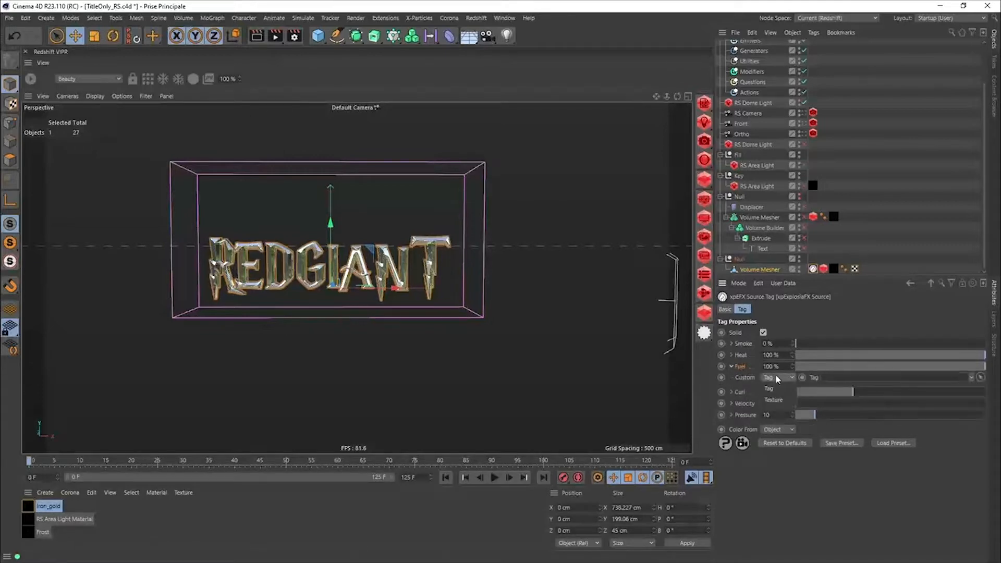
pyautogui.click(777, 400)
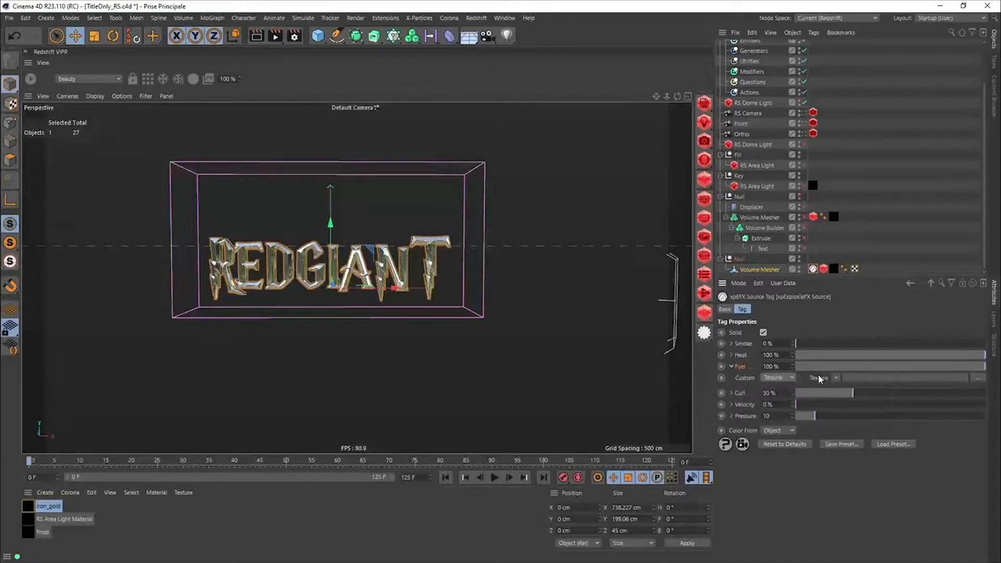
pyautogui.click(836, 378)
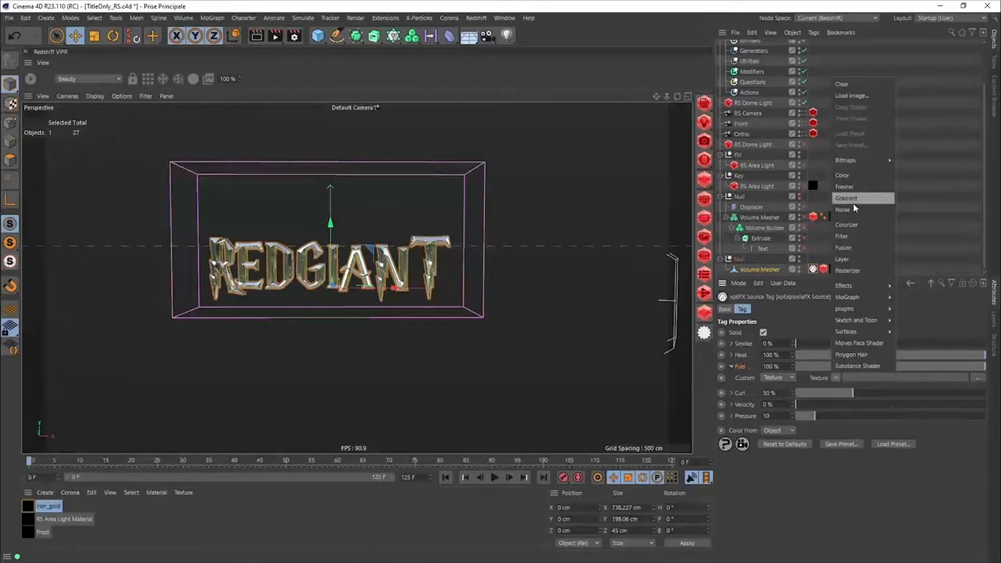
pyautogui.click(848, 223)
pyautogui.click(843, 402)
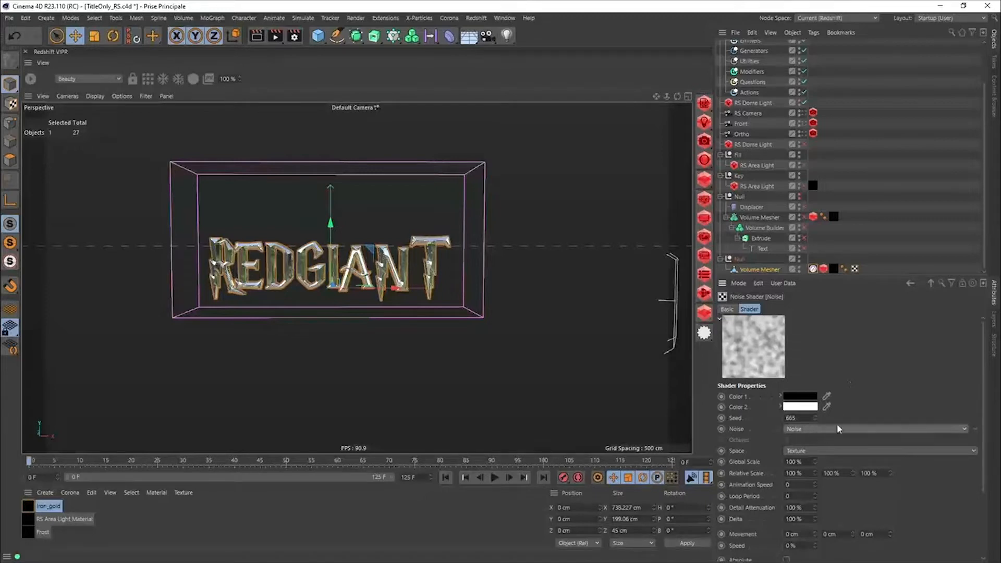
# Set the fuel Noise shader's noise type to Luka and raise its contrast to 43%
pyautogui.click(803, 430)
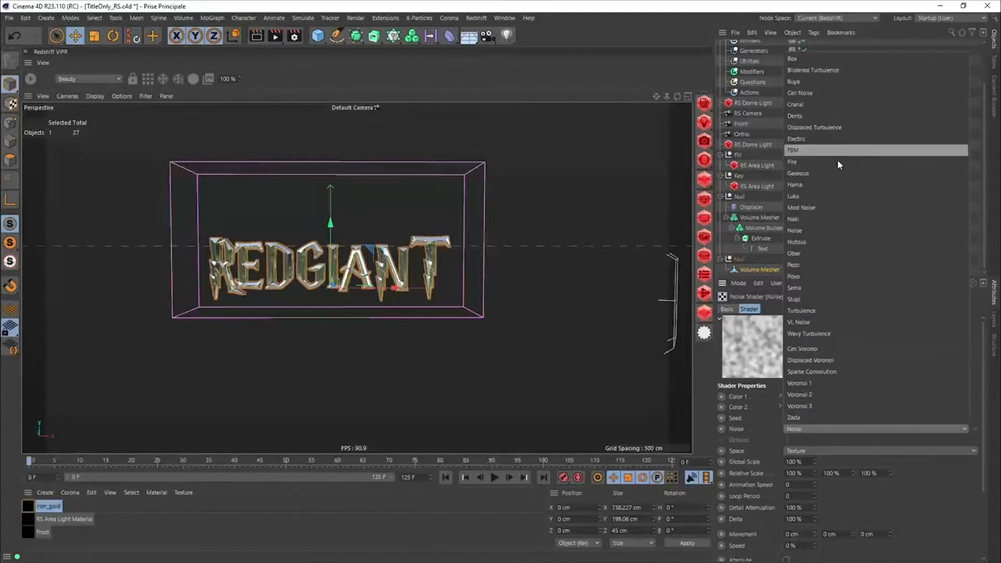
pyautogui.click(806, 197)
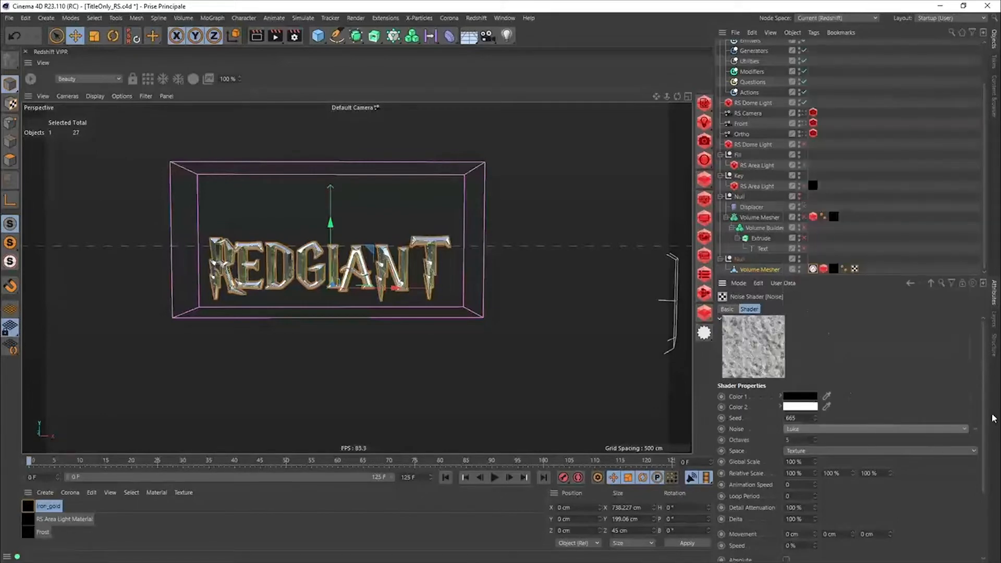
pyautogui.scroll(-3, 980, 485)
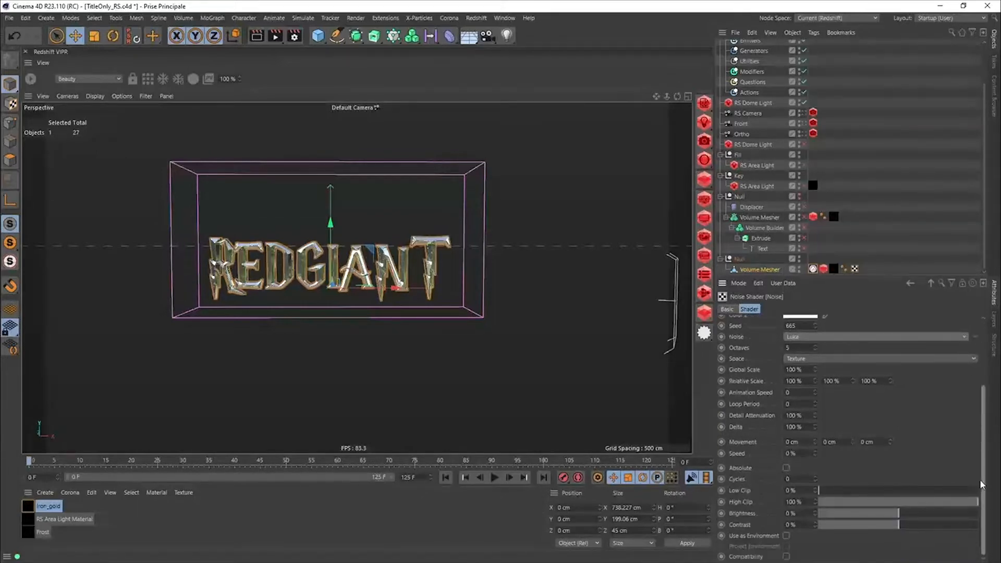
pyautogui.click(928, 525)
pyautogui.scroll(3, 980, 464)
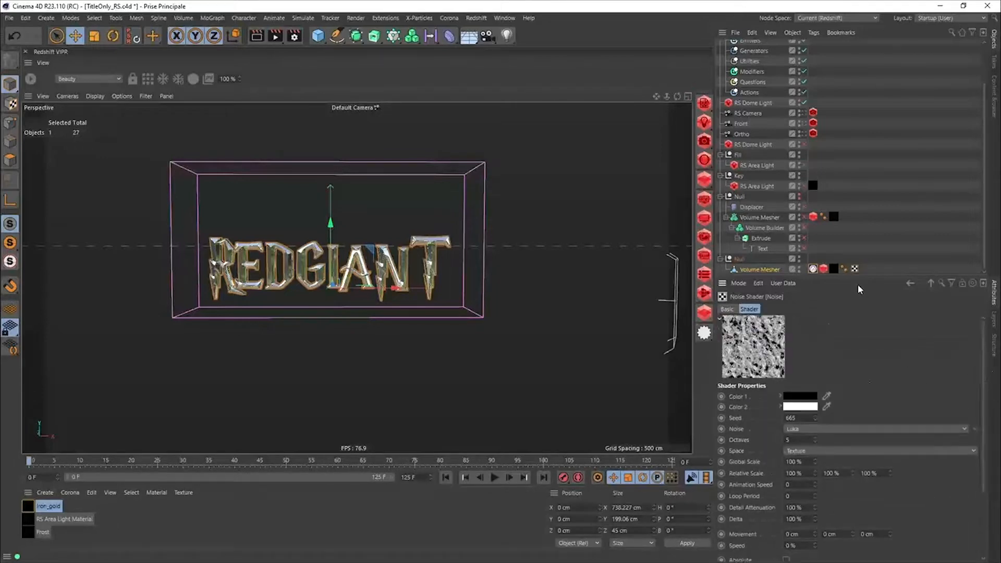
pyautogui.moveTo(860, 276); pyautogui.dragTo(861, 185)
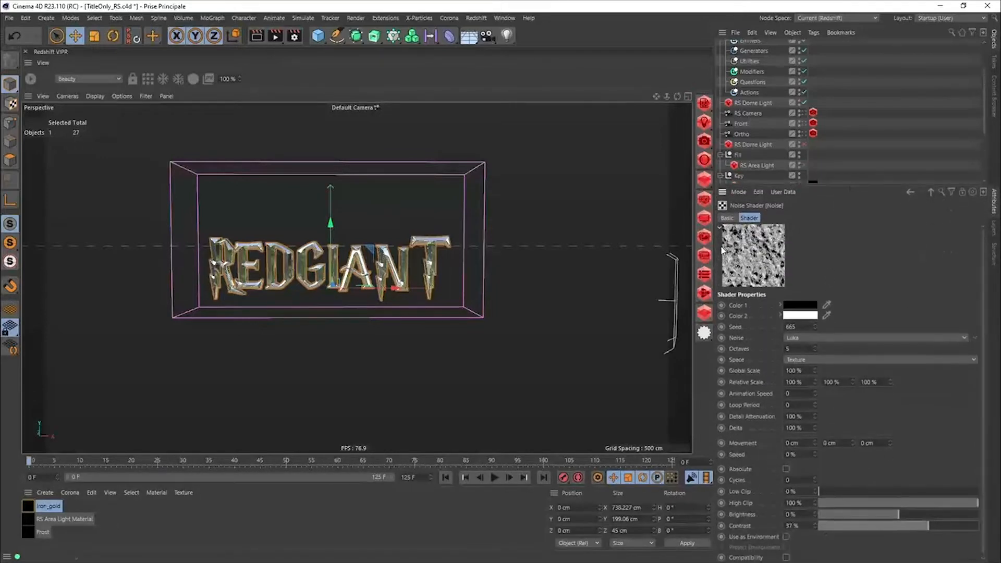
pyautogui.click(933, 528)
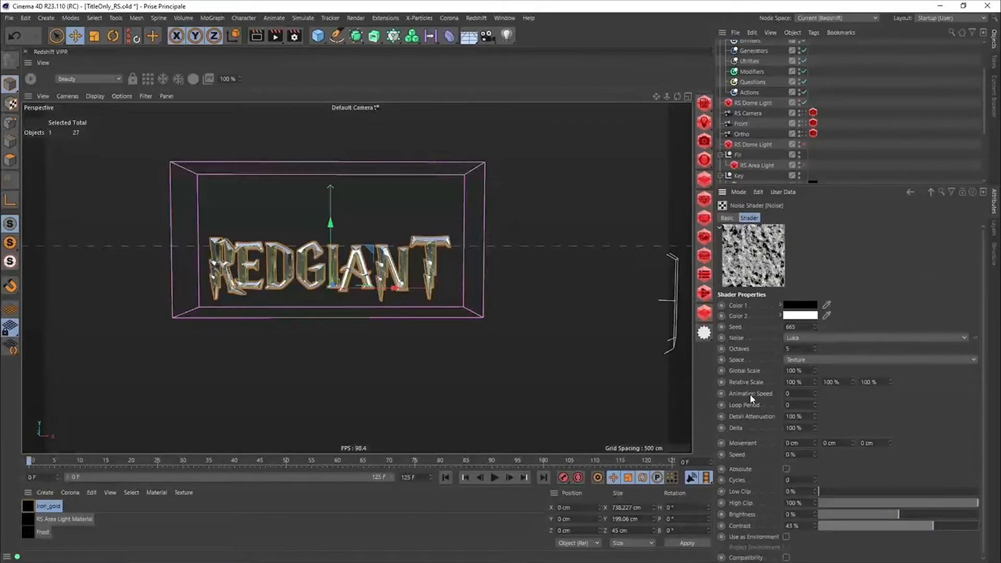
# Set the Noise shader's Animation Speed to 0.5 and turn off the animated preview
pyautogui.click(800, 393)
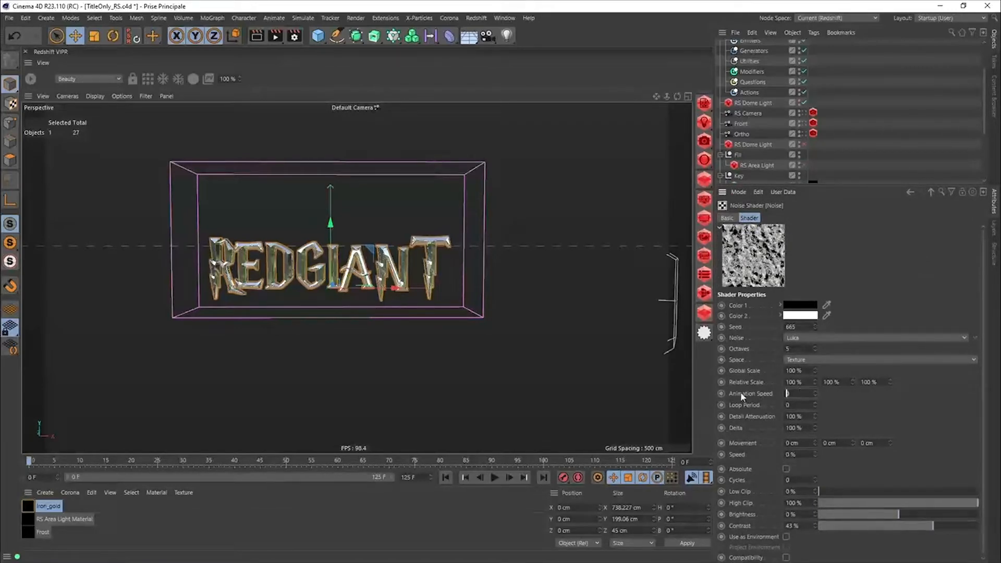
pyautogui.write('1')
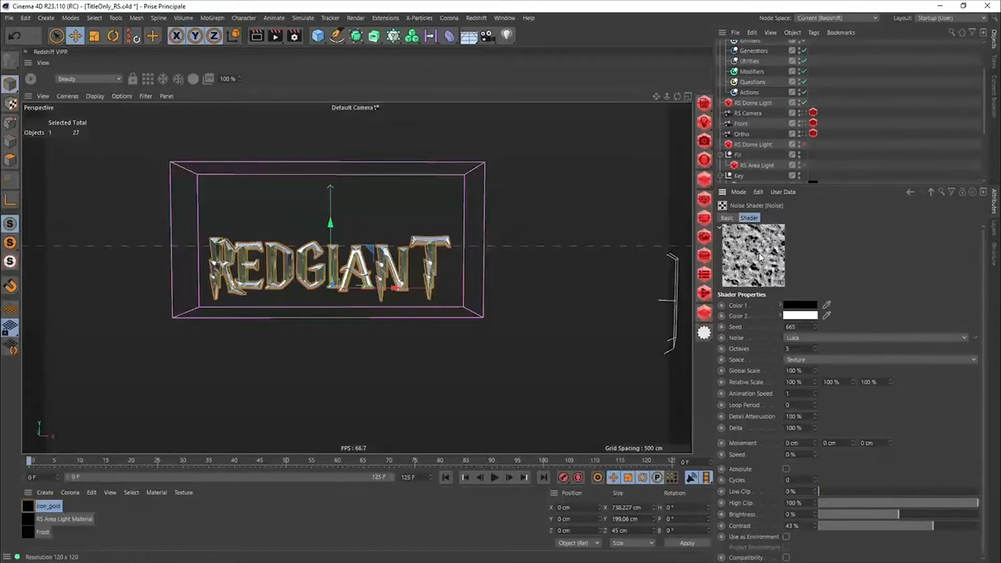
pyautogui.moveTo(799, 394); pyautogui.dragTo(746, 398)
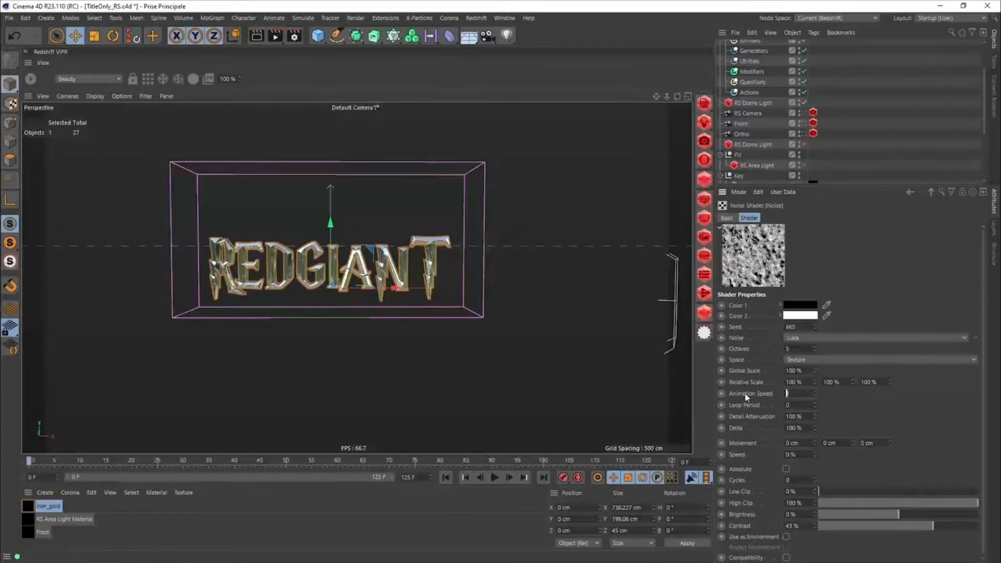
pyautogui.write('5')
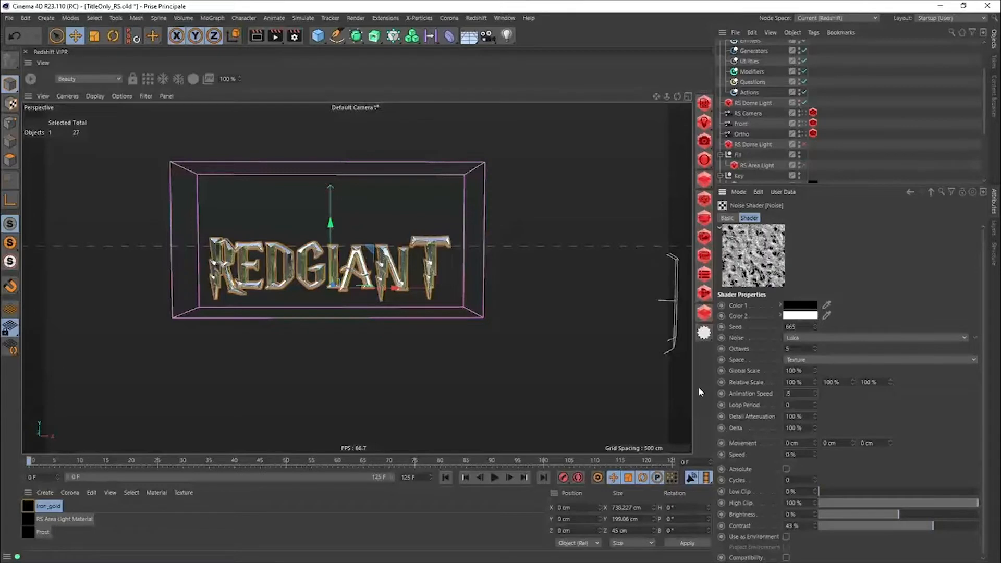
pyautogui.press('Return')
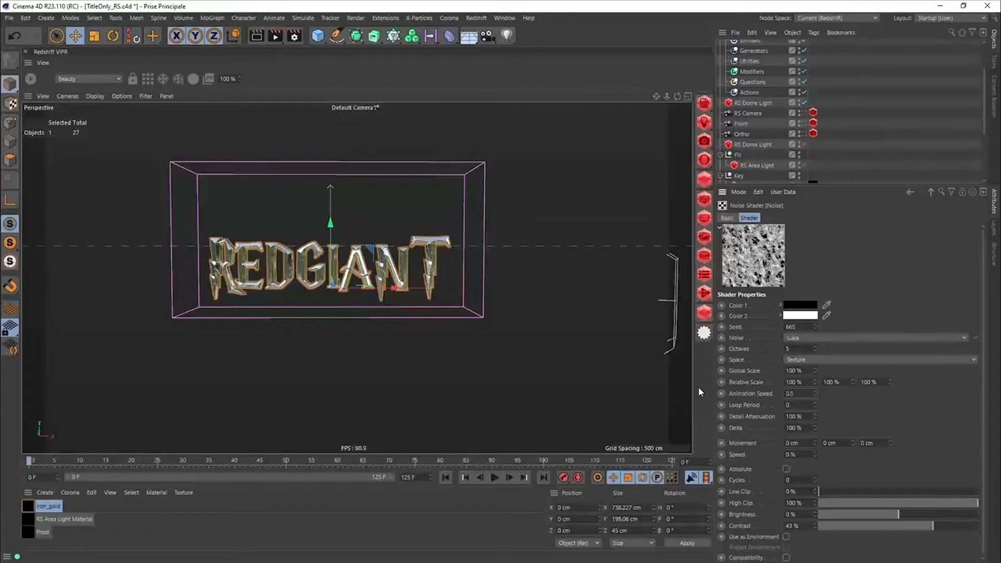
pyautogui.rightClick(755, 248)
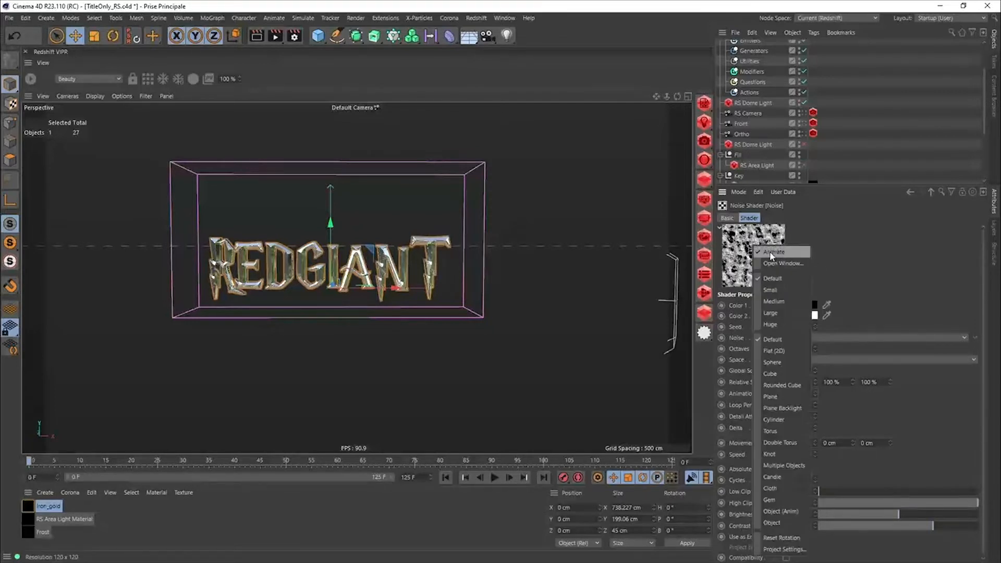
pyautogui.click(769, 251)
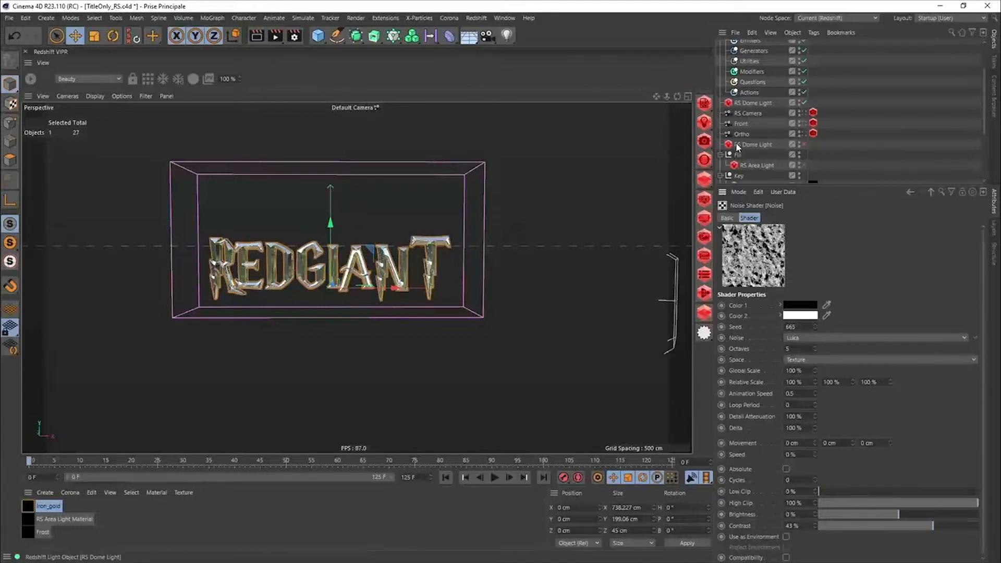
# Set the xpExplosiaFX voxel size to 6 cm and run the smoke simulation to frame 19
pyautogui.moveTo(984, 107); pyautogui.dragTo(987, 62)
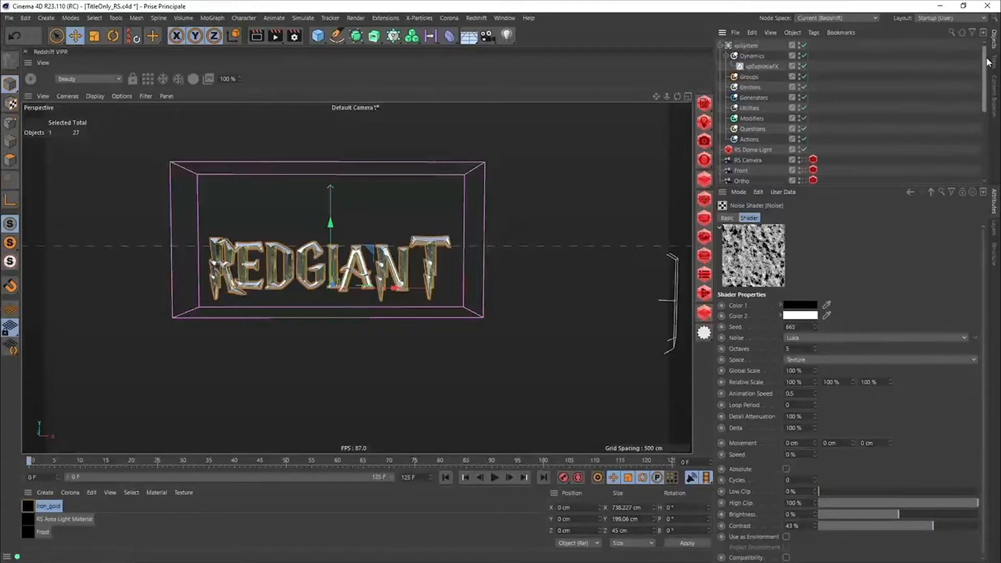
pyautogui.click(760, 65)
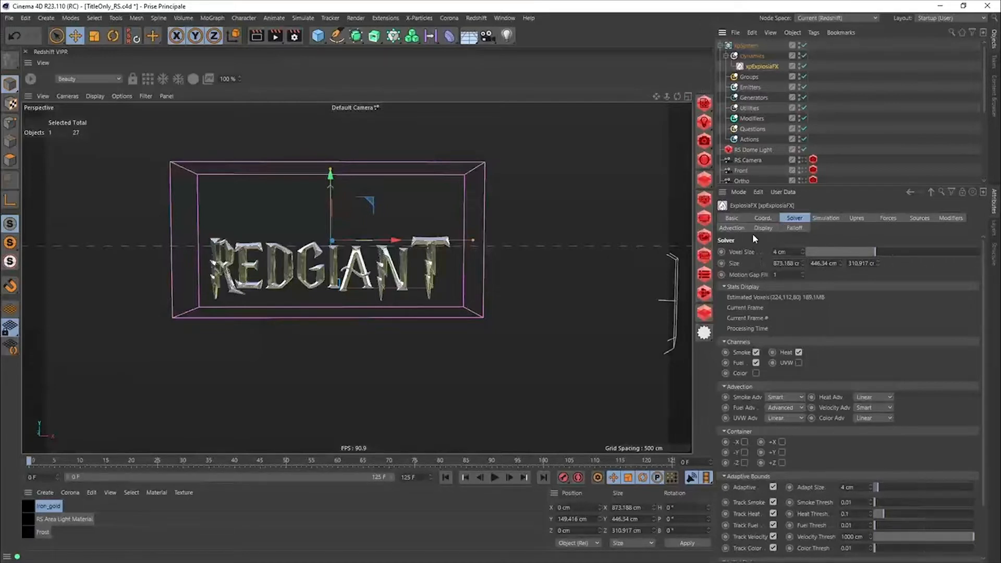
pyautogui.doubleClick(793, 252)
pyautogui.write('6')
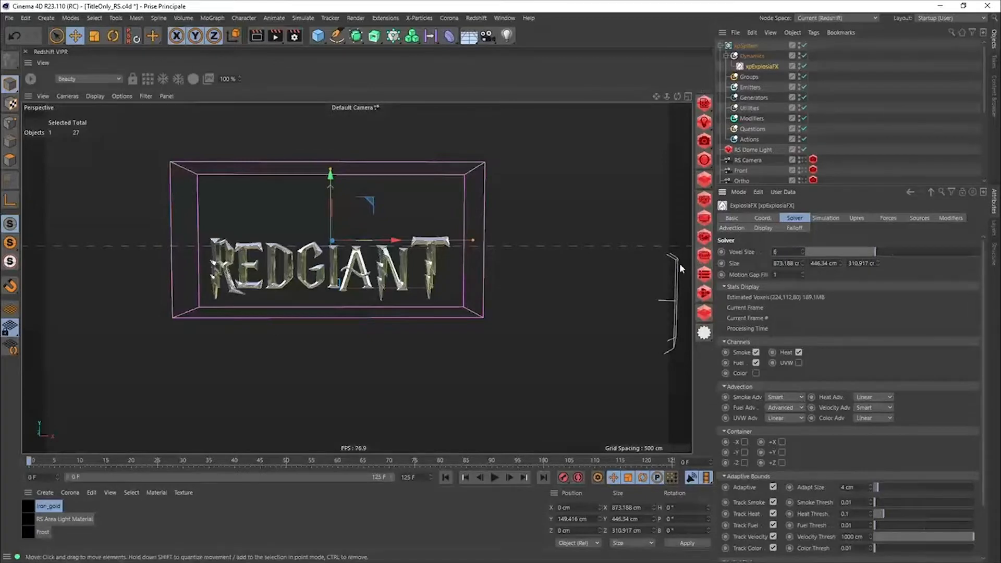
pyautogui.press('Return')
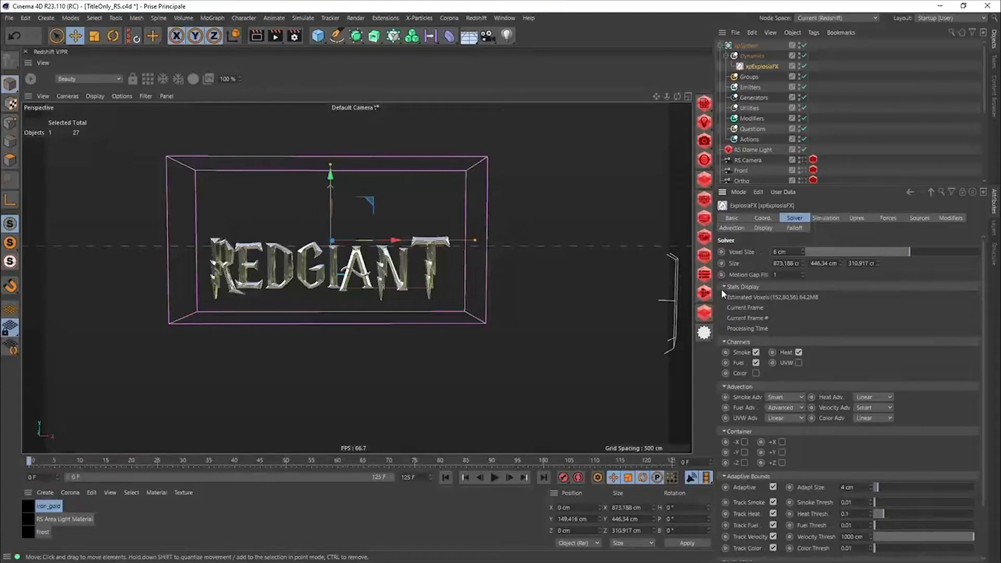
pyautogui.click(495, 478)
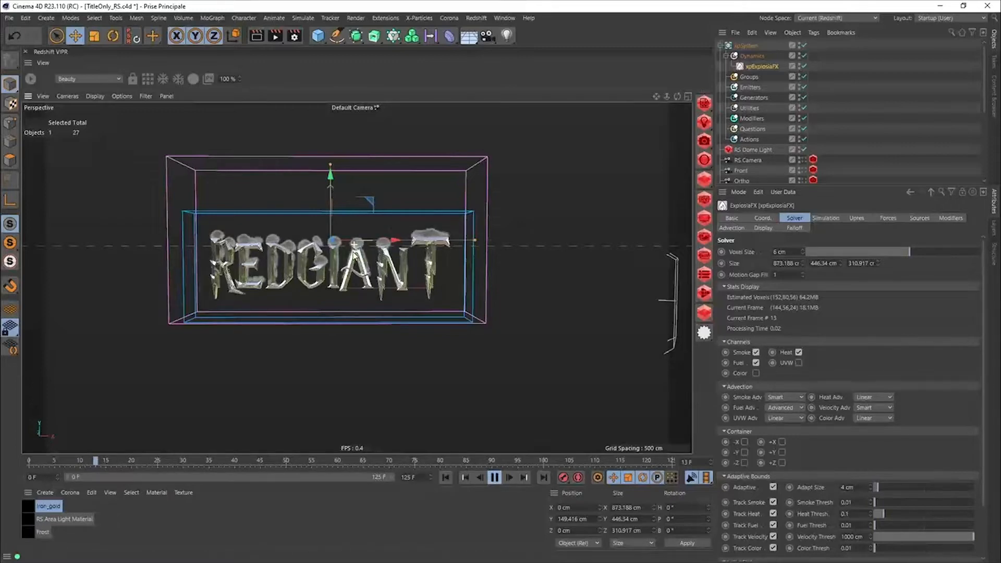
pyautogui.scroll(1, 429, 451)
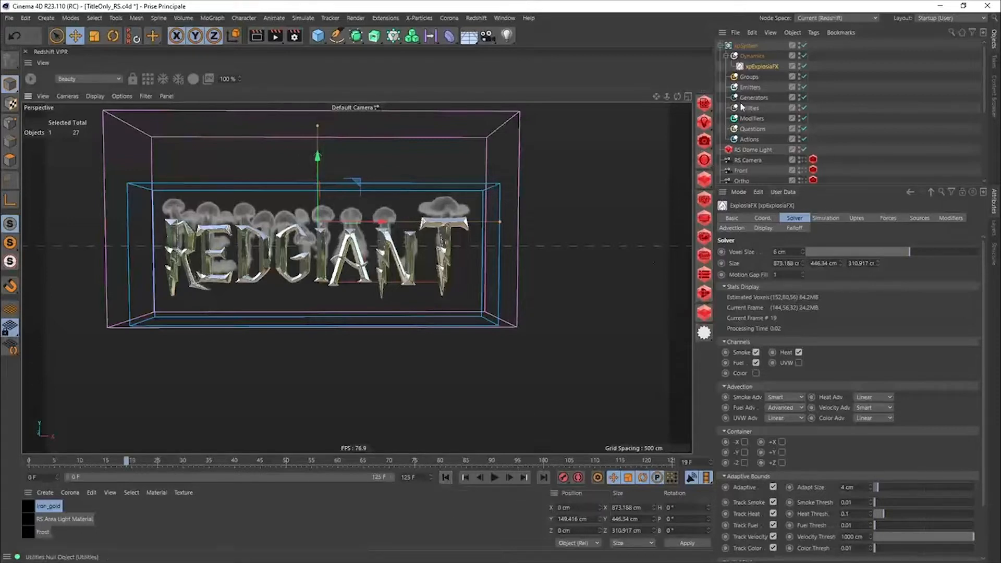
# Add an xpTurbulence motion modifier to the X-Particles system and link it in the xpExplosiaFX object's modifiers list
pyautogui.click(754, 118)
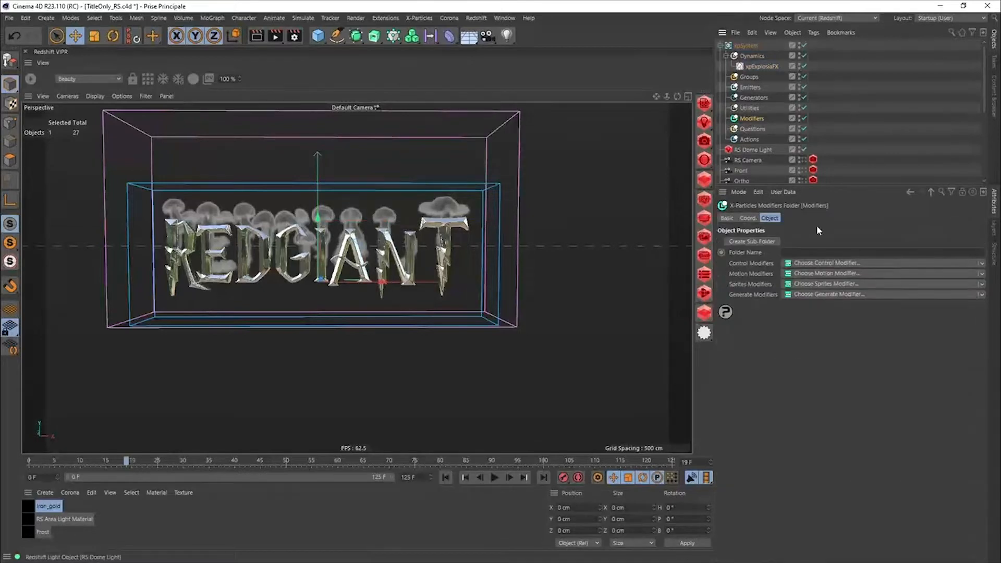
pyautogui.click(806, 273)
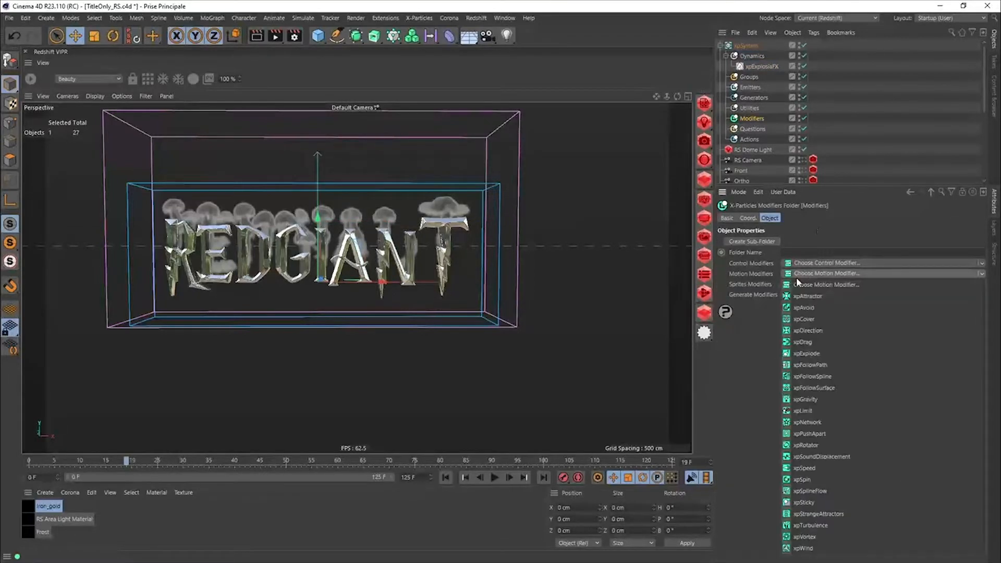
pyautogui.click(806, 526)
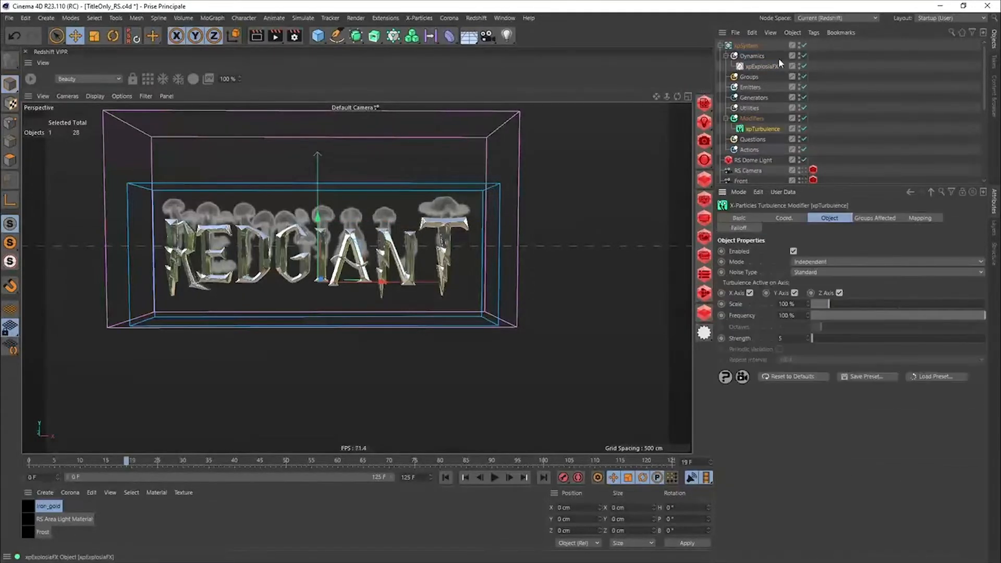
pyautogui.click(760, 67)
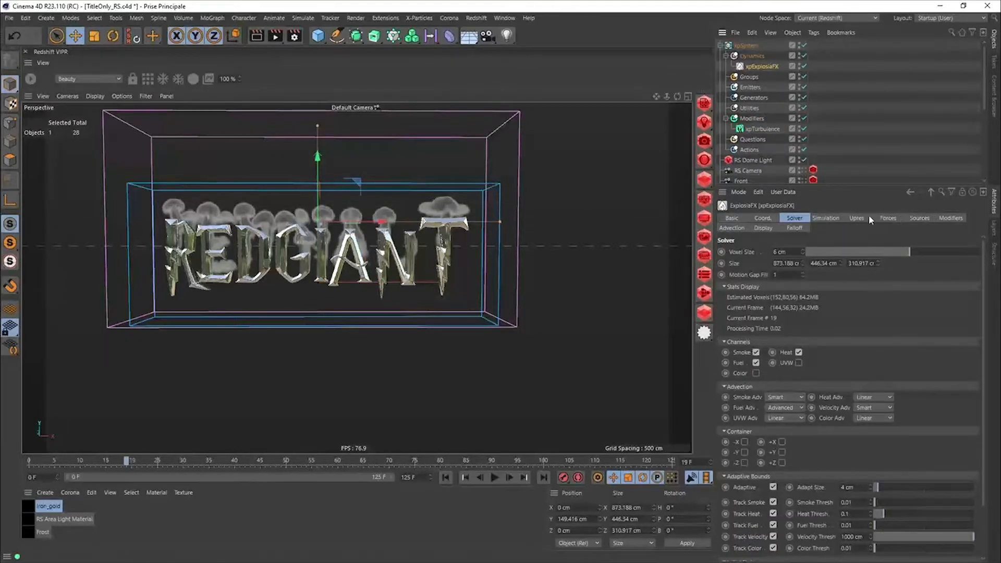
pyautogui.click(950, 219)
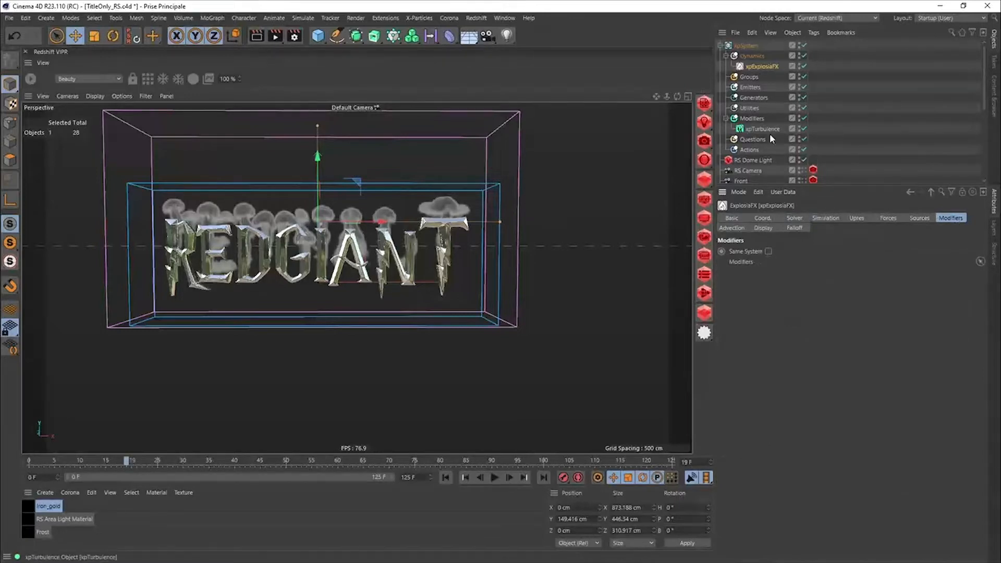
pyautogui.moveTo(762, 129); pyautogui.dragTo(790, 299)
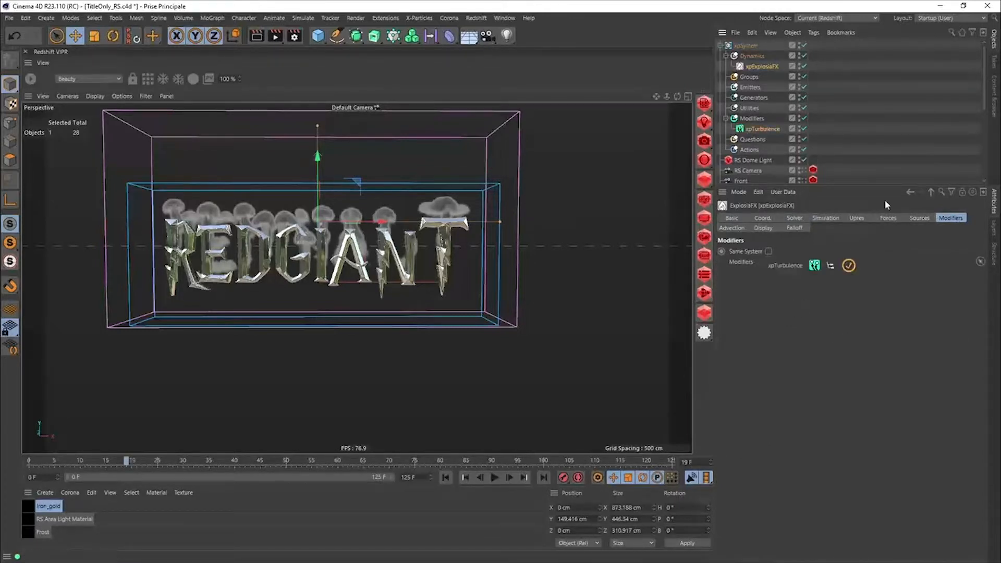
# Rerun the smoke simulation from frame 0 to frame 56 with the turbulence modifier, keeping its default settings
pyautogui.click(754, 129)
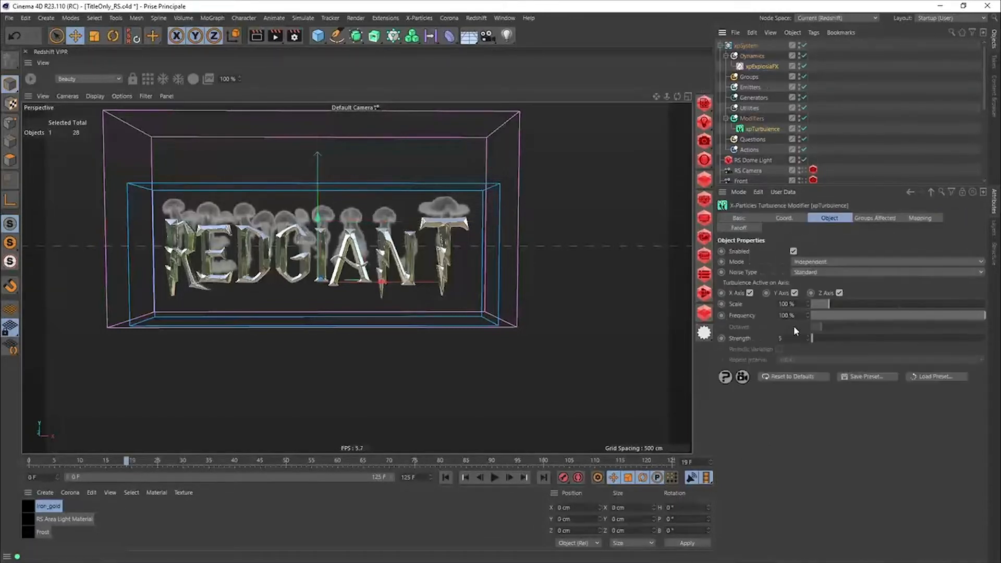
pyautogui.click(446, 478)
pyautogui.click(493, 477)
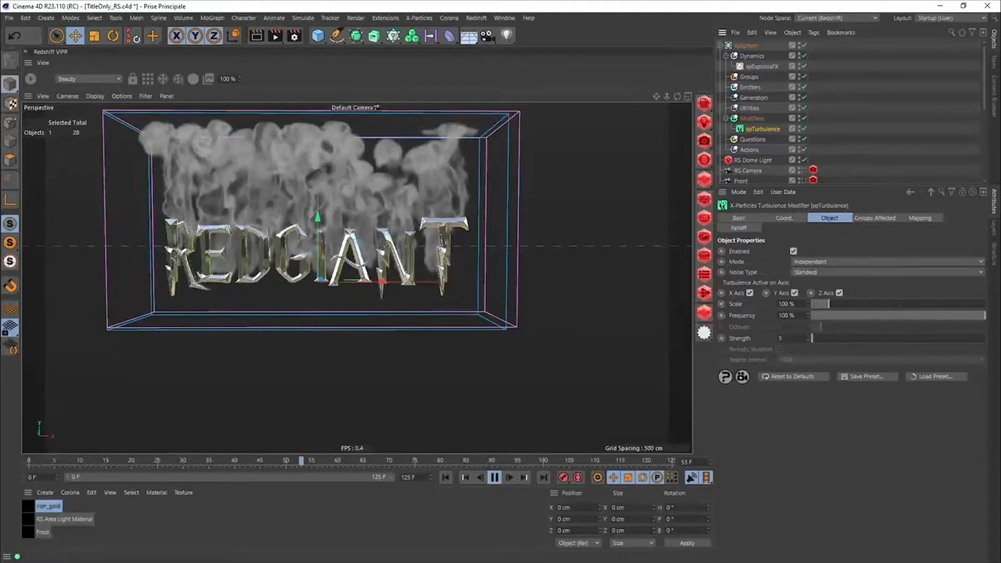
pyautogui.click(494, 478)
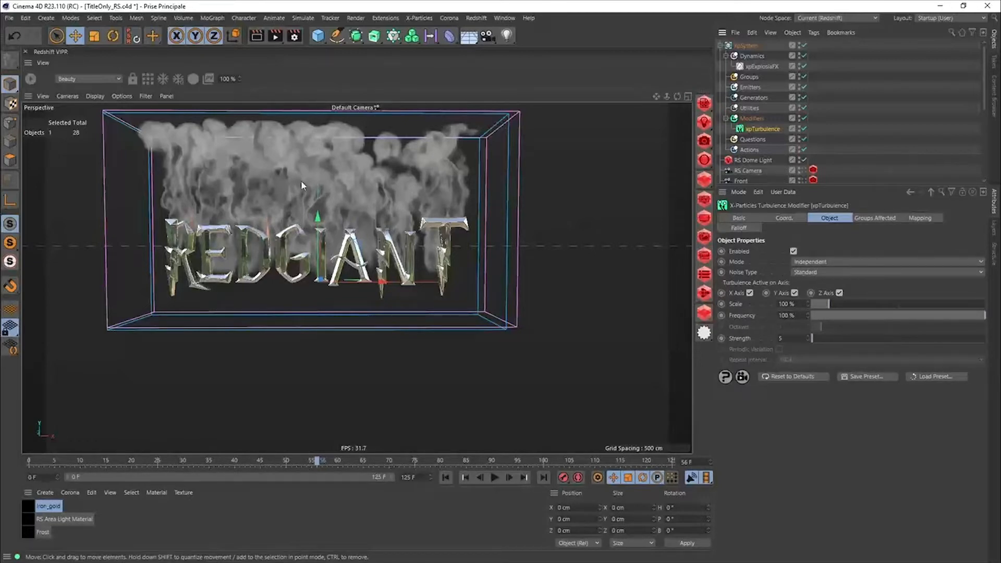
# Create a Redshift Volume material and assign it to the xpExplosiaFX object
pyautogui.click(45, 492)
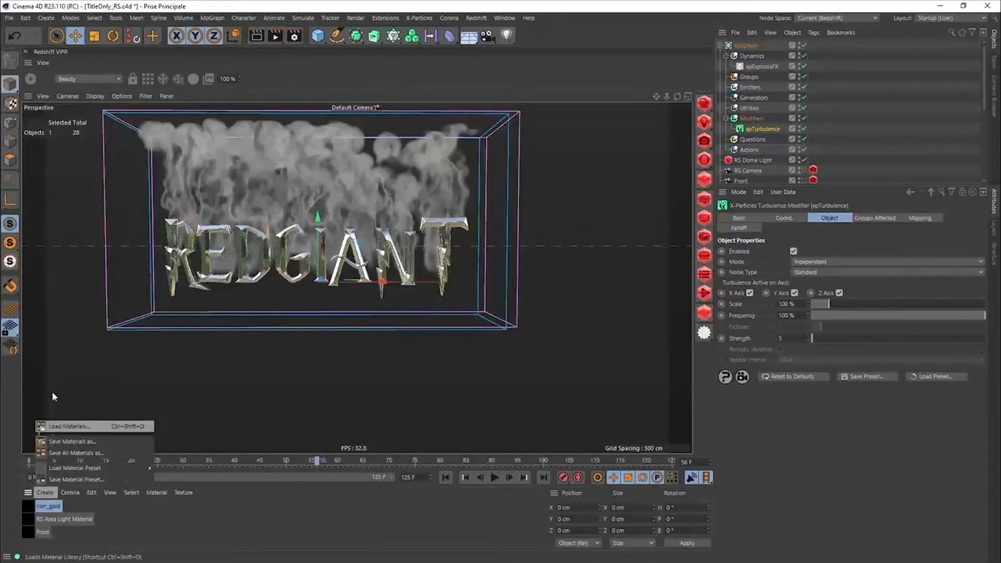
pyautogui.moveTo(111, 379)
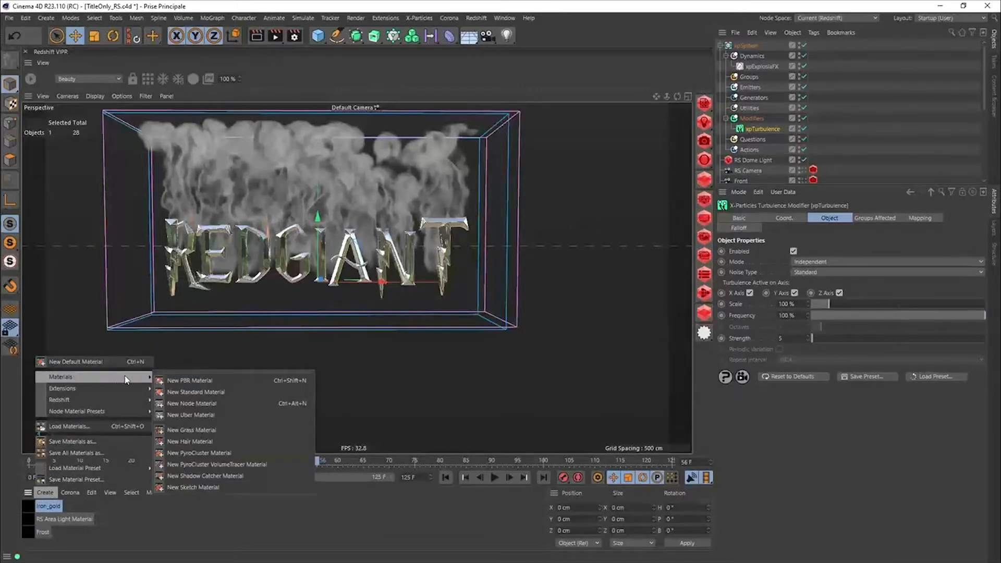
pyautogui.moveTo(110, 399)
pyautogui.moveTo(176, 400)
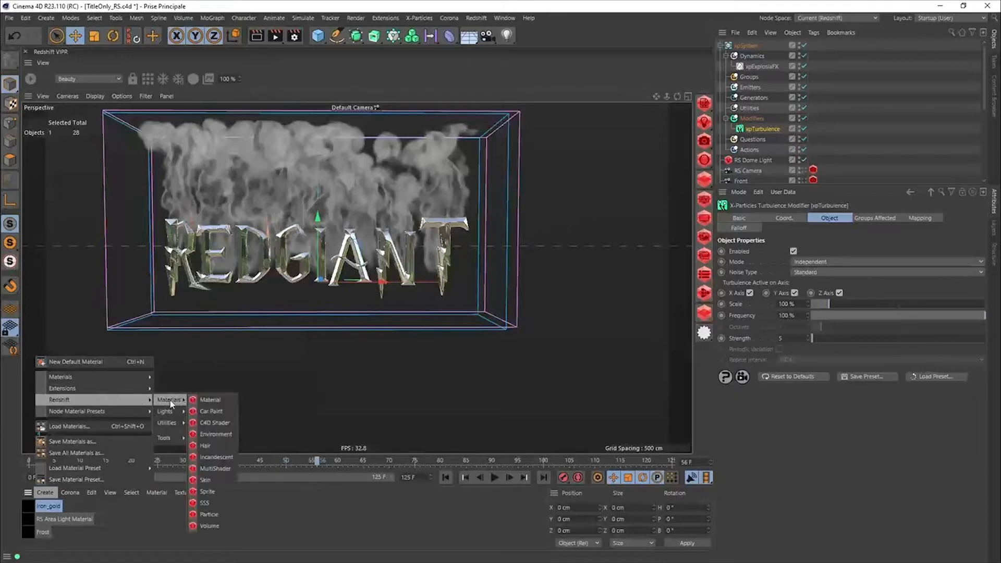
pyautogui.click(211, 527)
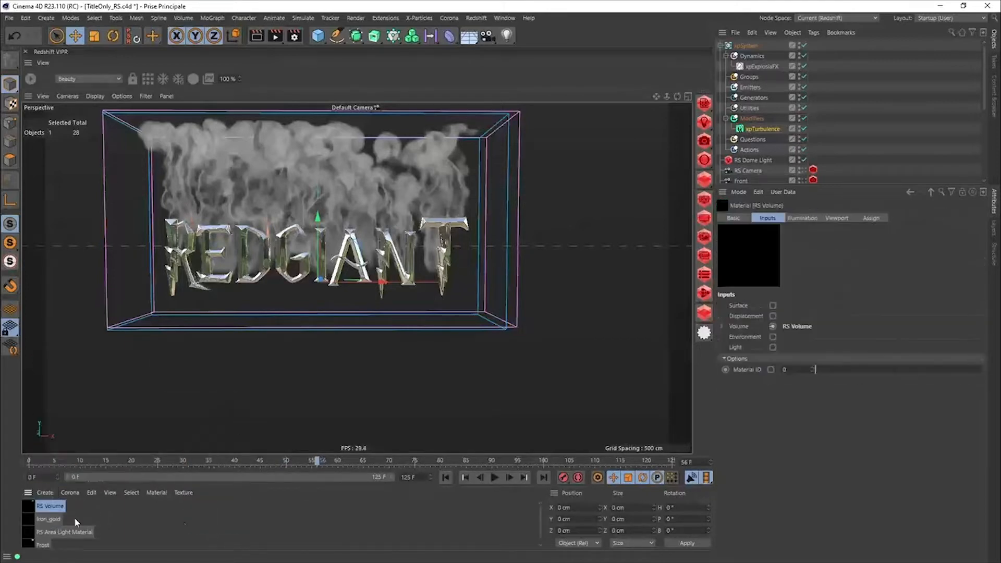
pyautogui.moveTo(33, 510); pyautogui.dragTo(761, 66)
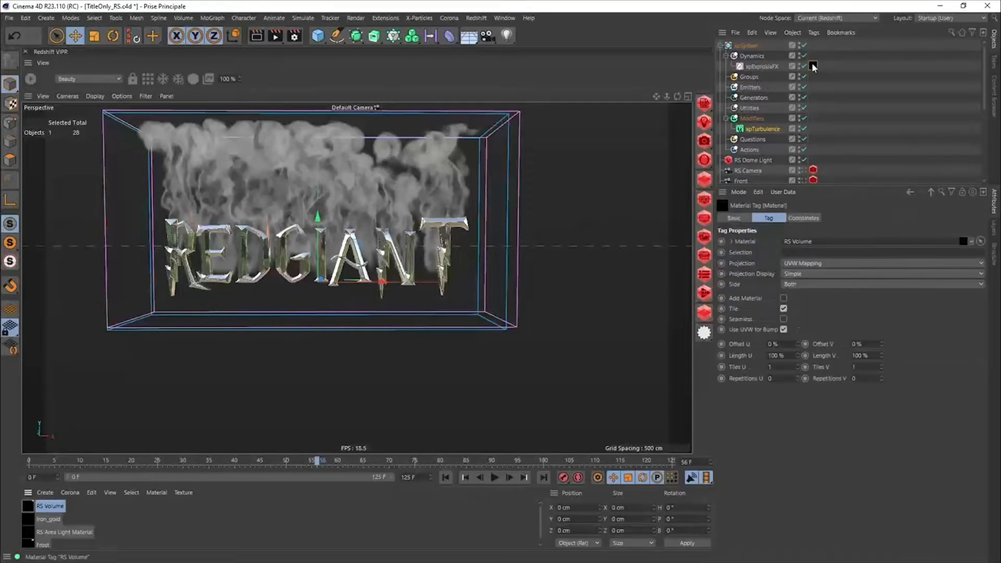
# Set the scatter channel of the RS Volume material to the ExplosiaFX Smoke preset
pyautogui.doubleClick(813, 66)
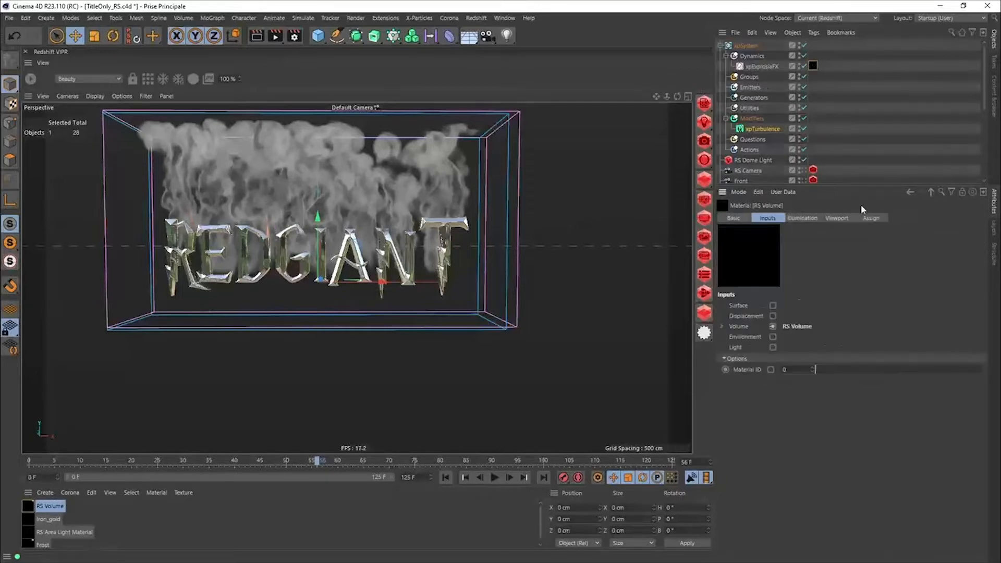
pyautogui.click(722, 326)
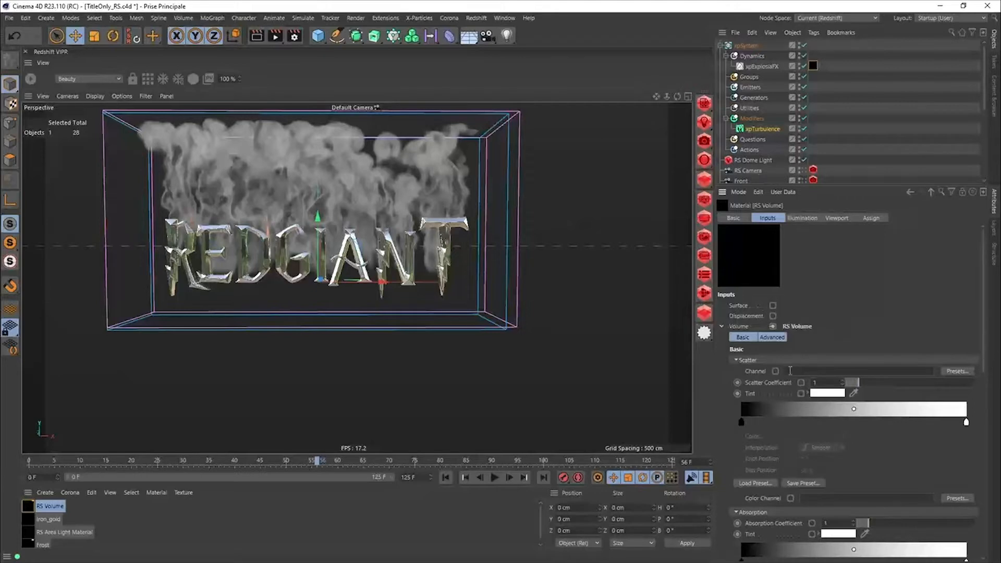
pyautogui.click(956, 370)
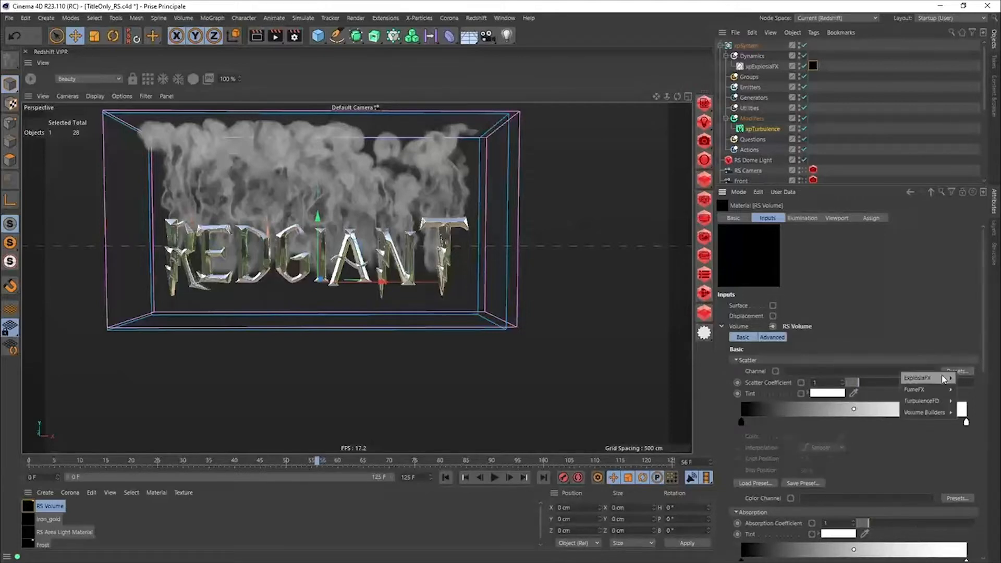
pyautogui.moveTo(927, 395)
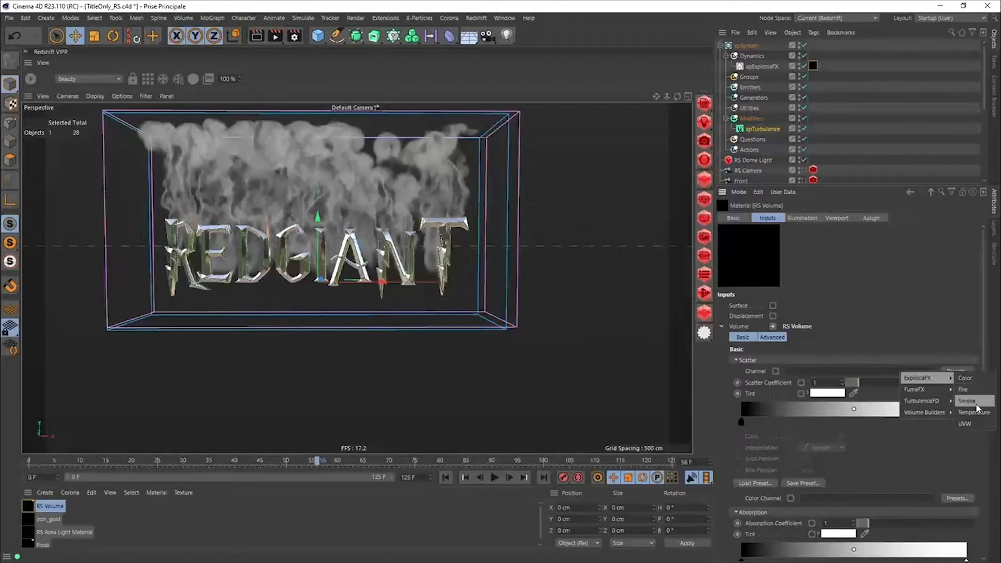
pyautogui.click(971, 402)
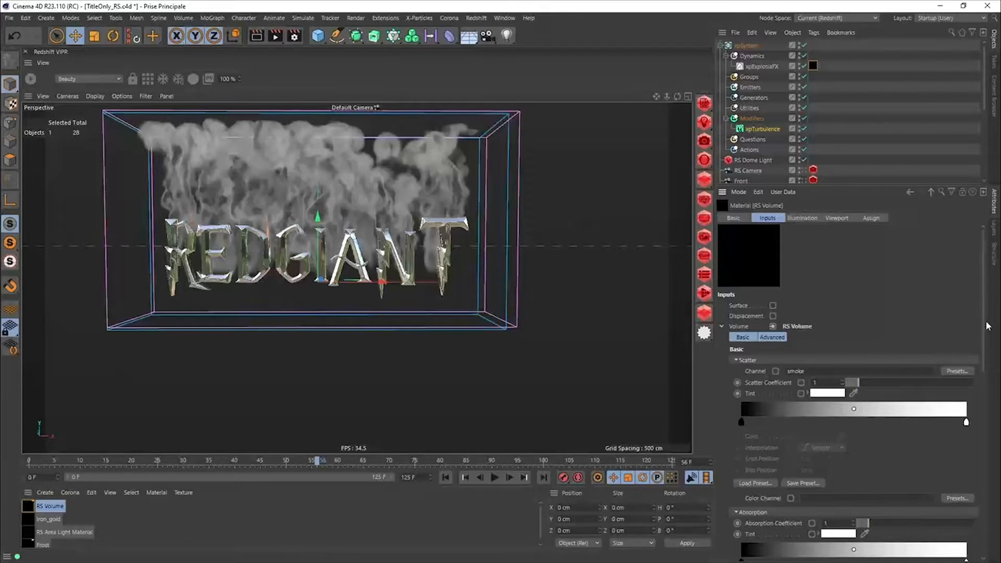
# Set the emission channel of the RS Volume material to the ExplosiaFX Fire preset, with the Absorption settings collapsed
pyautogui.moveTo(987, 326); pyautogui.dragTo(983, 382)
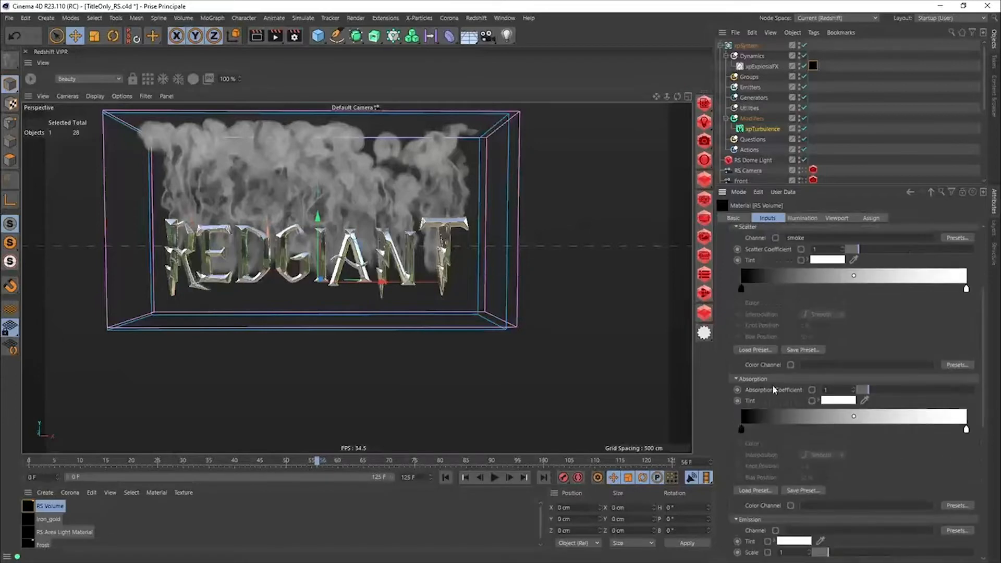
pyautogui.click(736, 379)
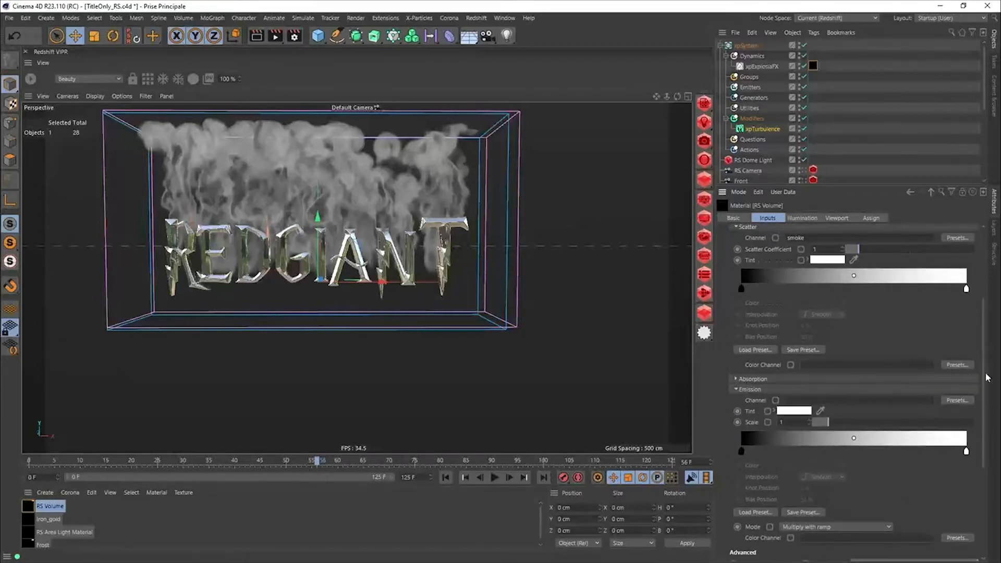
pyautogui.scroll(-2, 986, 399)
pyautogui.click(957, 360)
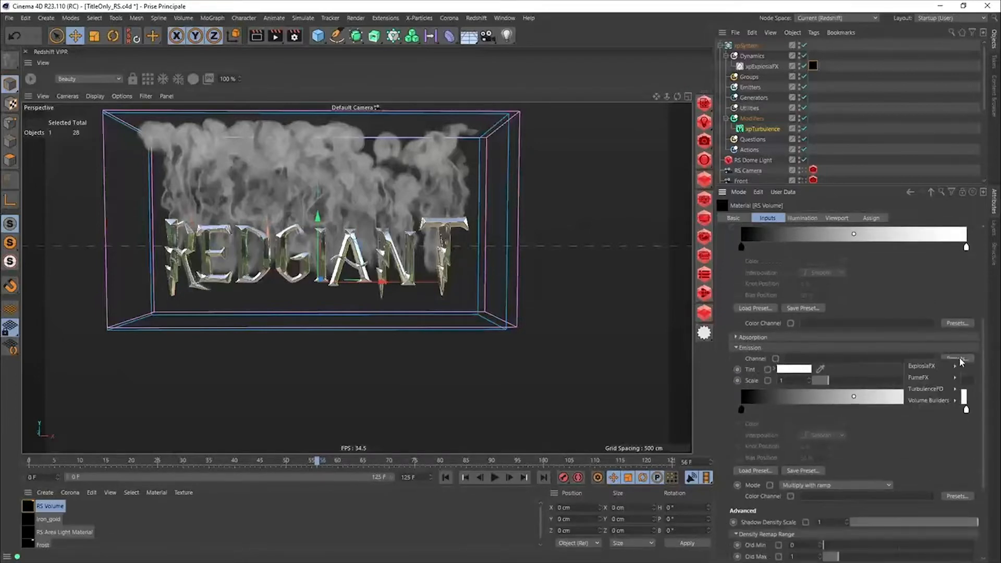
pyautogui.moveTo(950, 370)
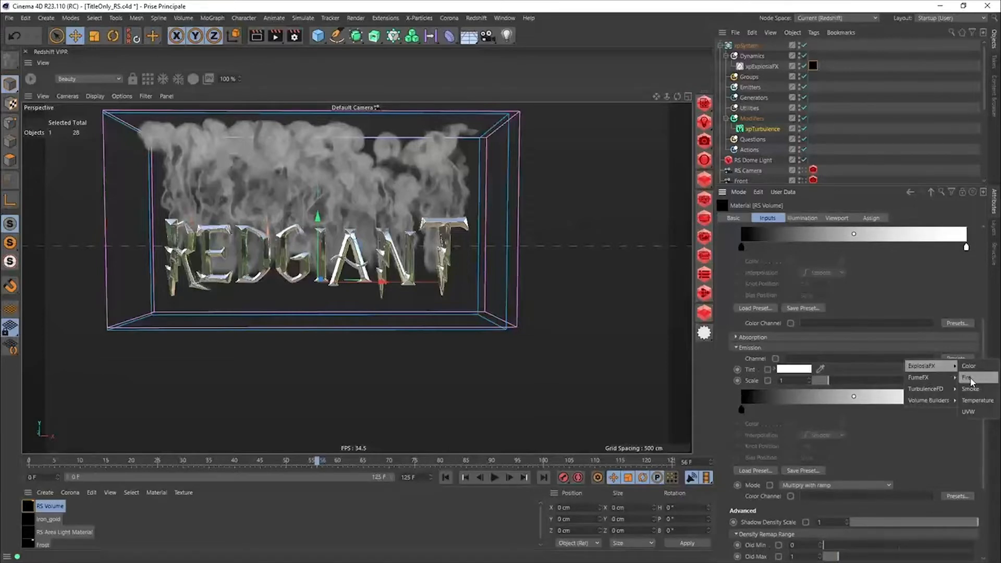
pyautogui.click(968, 377)
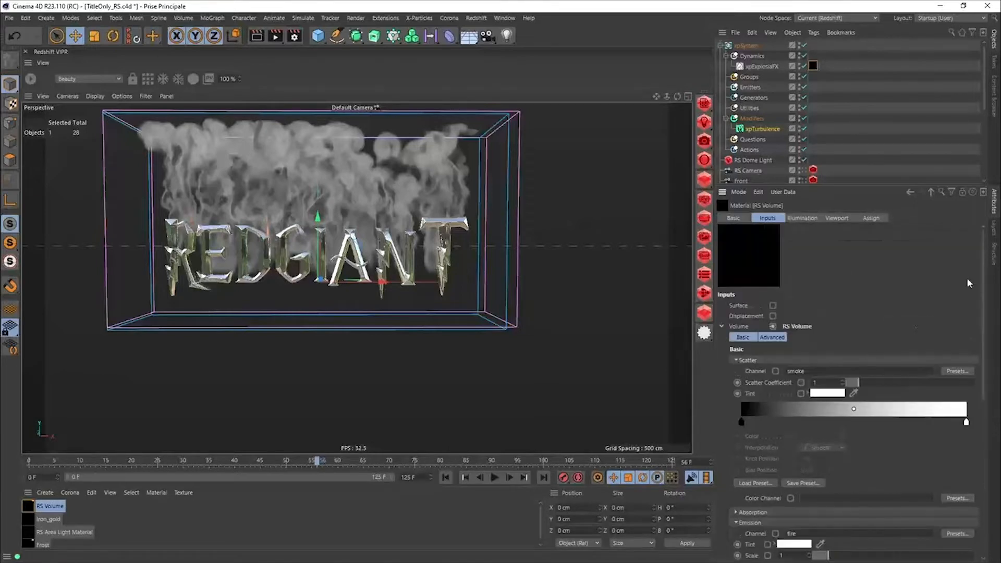
pyautogui.moveTo(984, 264); pyautogui.dragTo(990, 290)
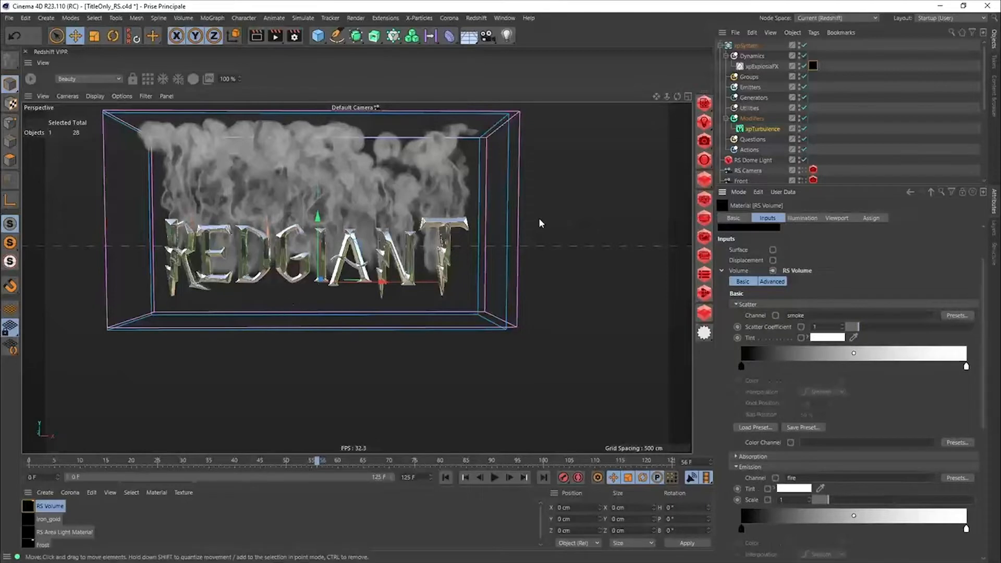
# Start an interactive render in the Redshift RenderView and shrink its window to sit over the viewport, clear of the object and attribute lists
pyautogui.click(704, 200)
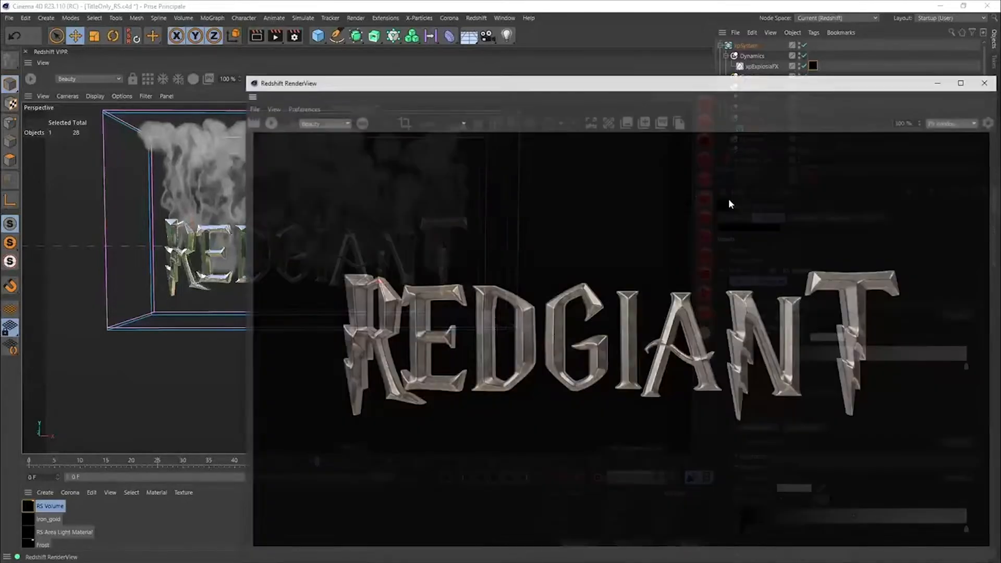
pyautogui.moveTo(645, 87); pyautogui.dragTo(428, 52)
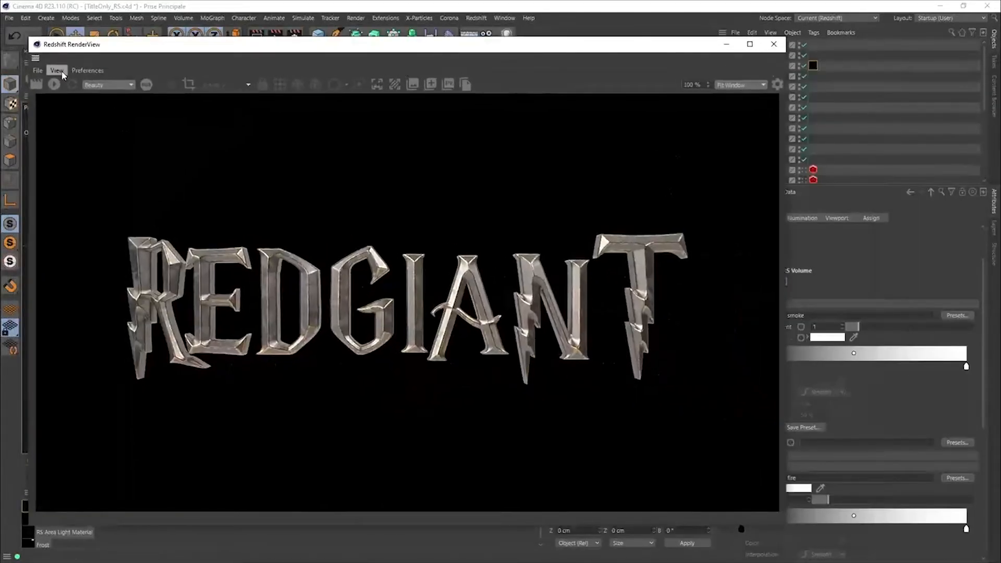
pyautogui.click(53, 84)
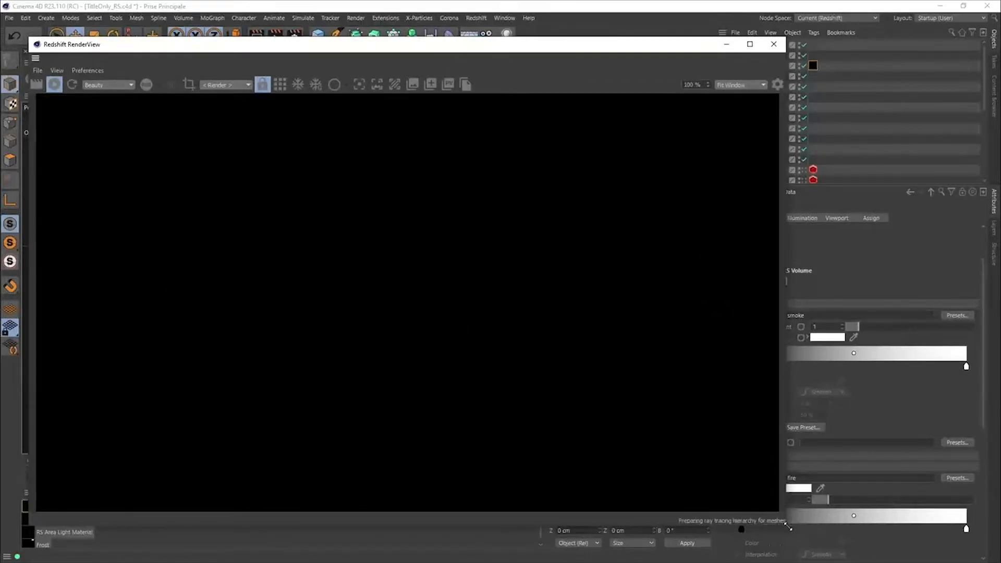
pyautogui.moveTo(788, 527); pyautogui.dragTo(581, 409)
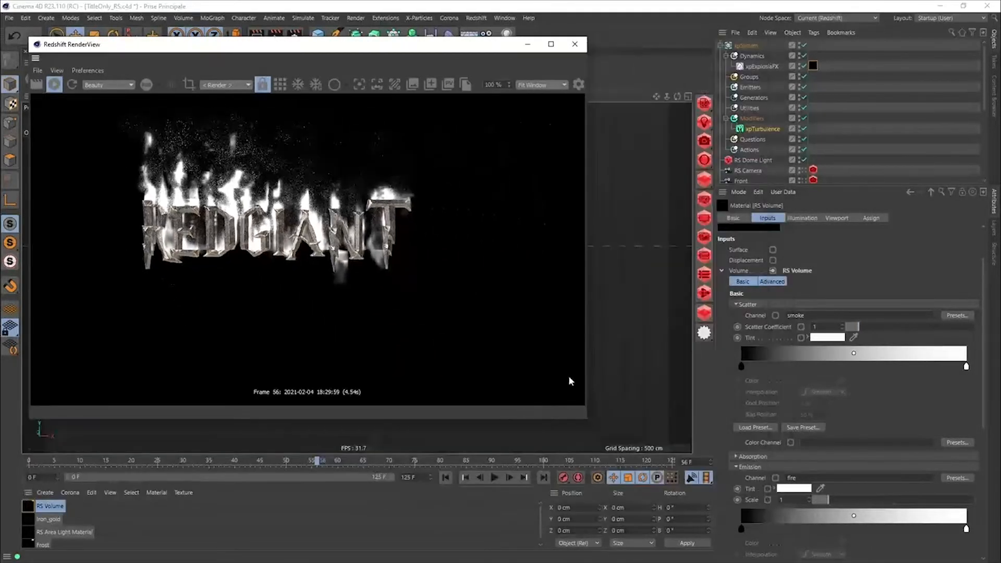
pyautogui.moveTo(334, 49); pyautogui.dragTo(382, 112)
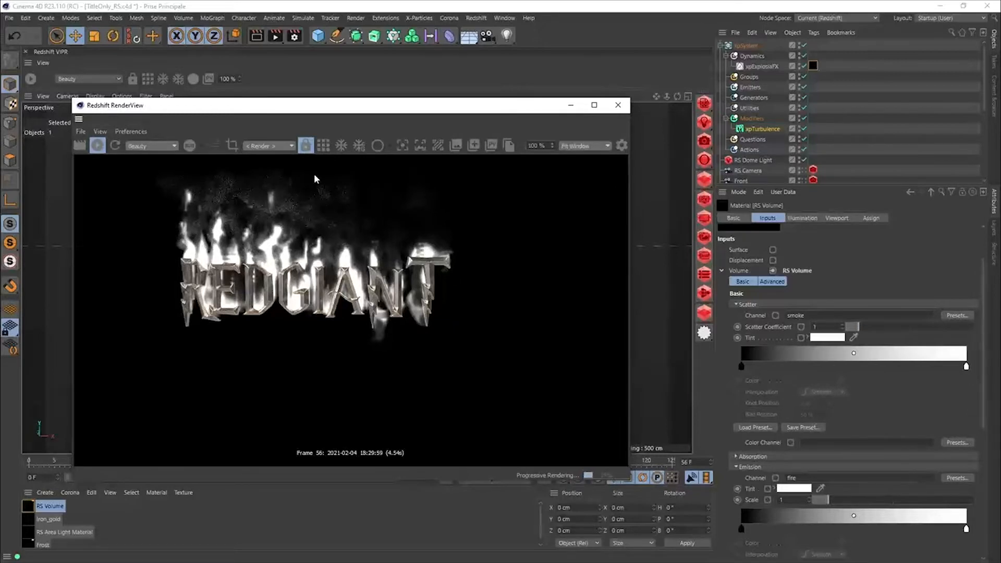
pyautogui.moveTo(306, 110); pyautogui.dragTo(262, 88)
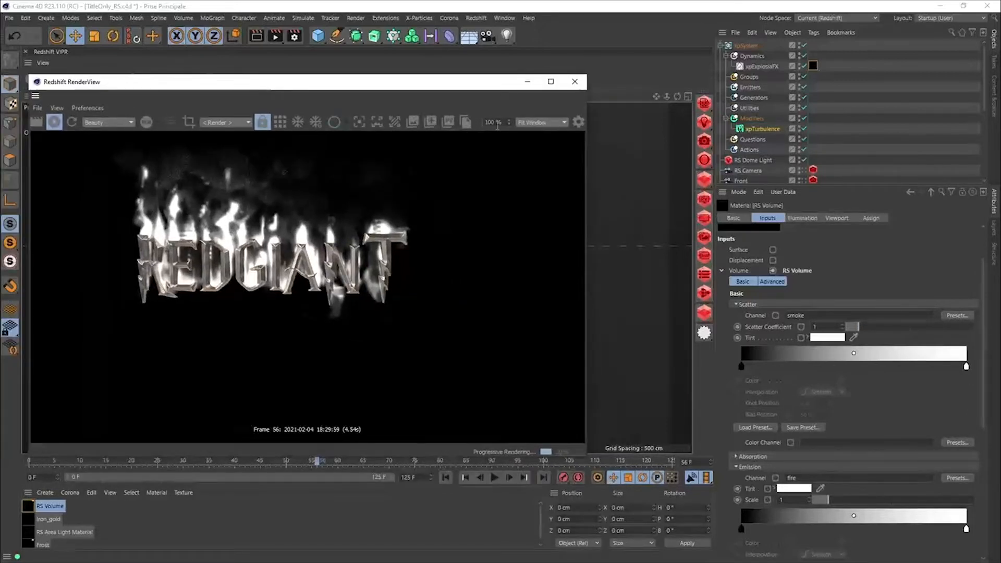
# Enable the second RS Dome Light and the Fill and Key area lights, and disable the first RS Dome Light
pyautogui.moveTo(906, 185); pyautogui.dragTo(906, 264)
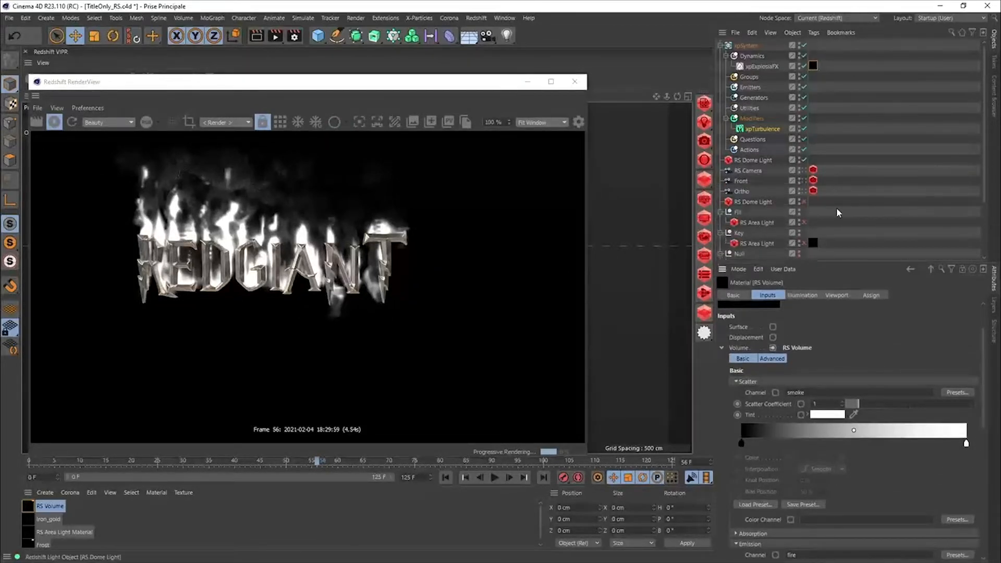
pyautogui.click(804, 202)
pyautogui.click(804, 223)
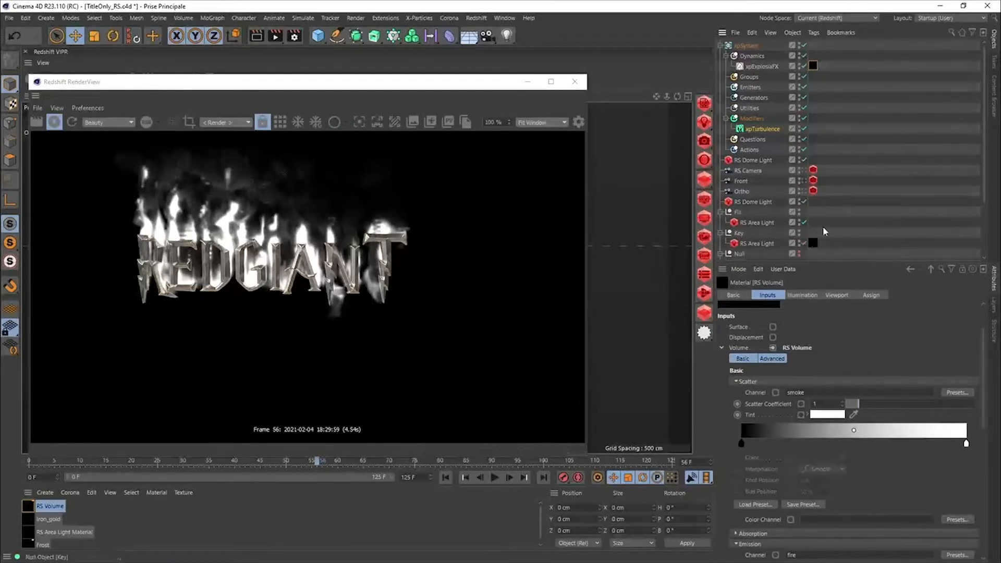
pyautogui.click(804, 243)
pyautogui.click(804, 161)
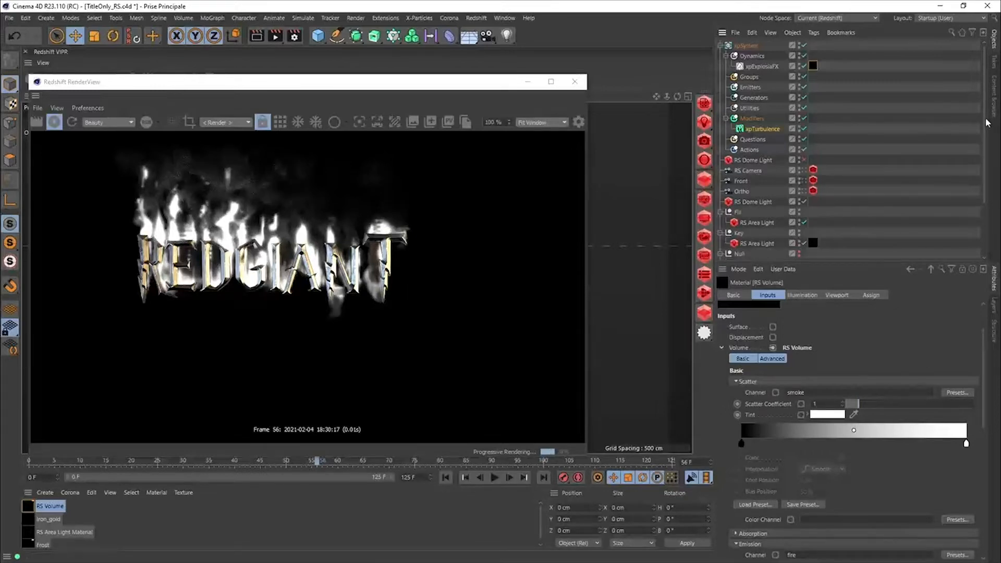
# Set the volume Contribution Scale to 1 on the Key area light and 0.228 on the Fill area light
pyautogui.scroll(-5, 985, 122)
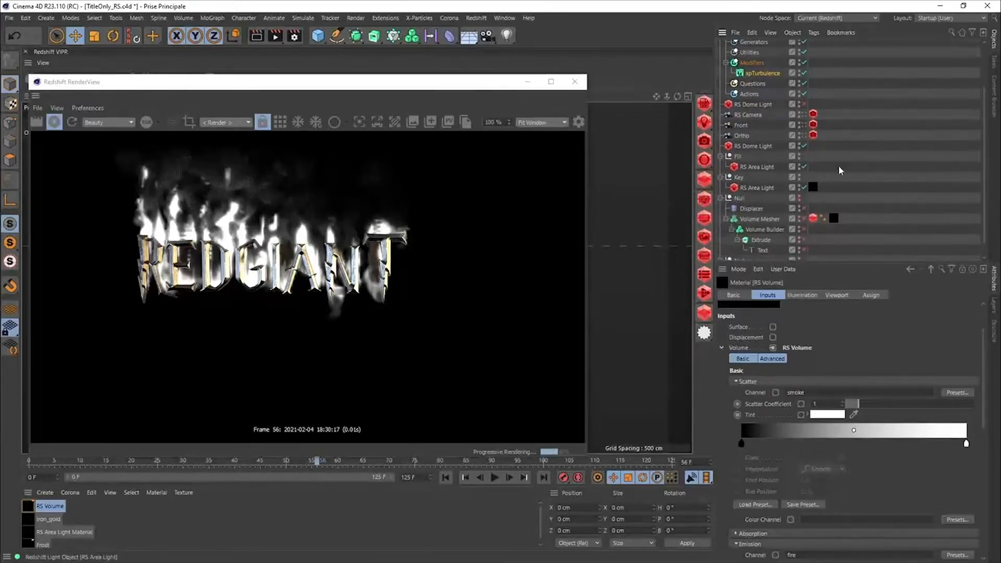
pyautogui.click(757, 168)
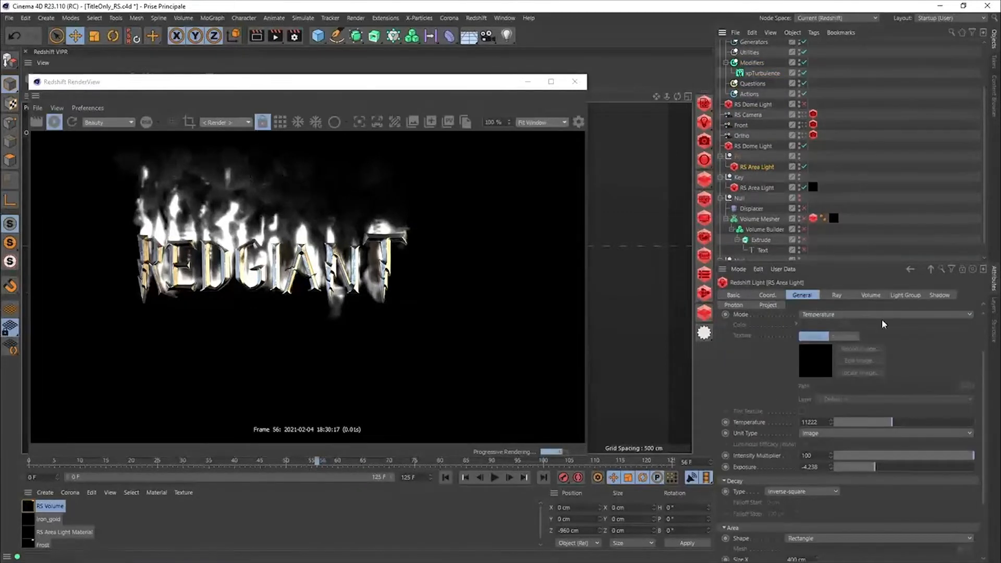
pyautogui.click(870, 295)
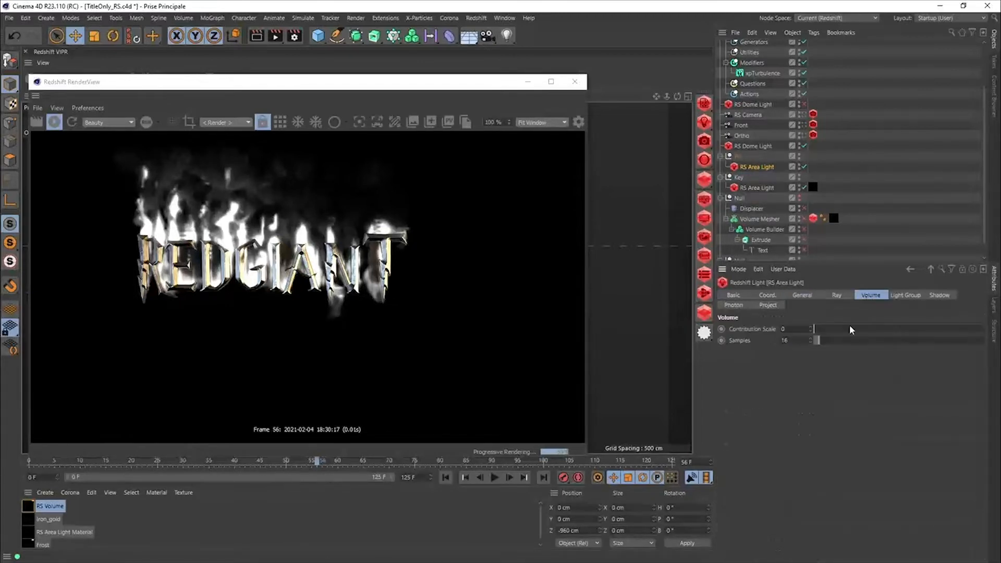
pyautogui.moveTo(825, 328); pyautogui.dragTo(986, 330)
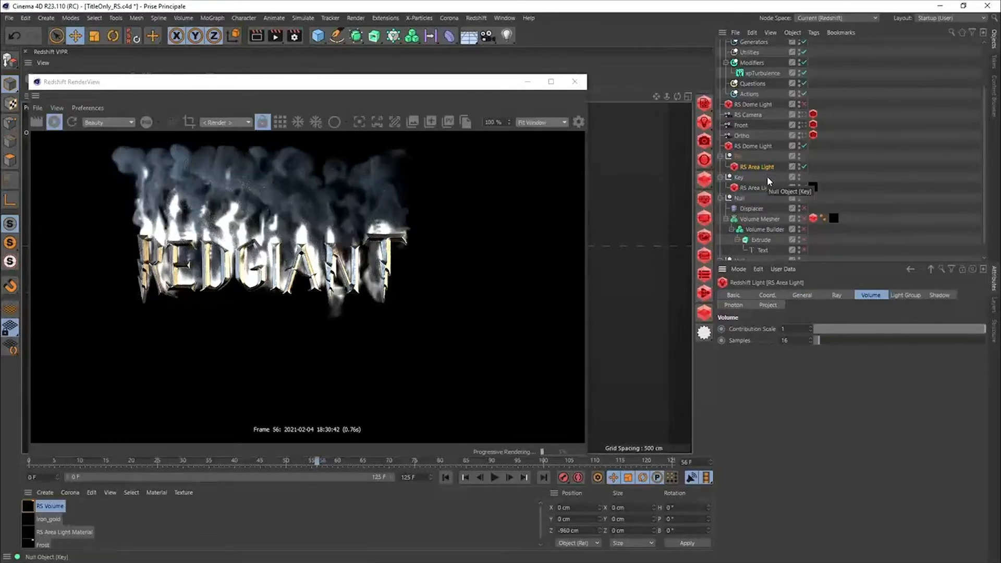
pyautogui.moveTo(817, 329); pyautogui.dragTo(988, 334)
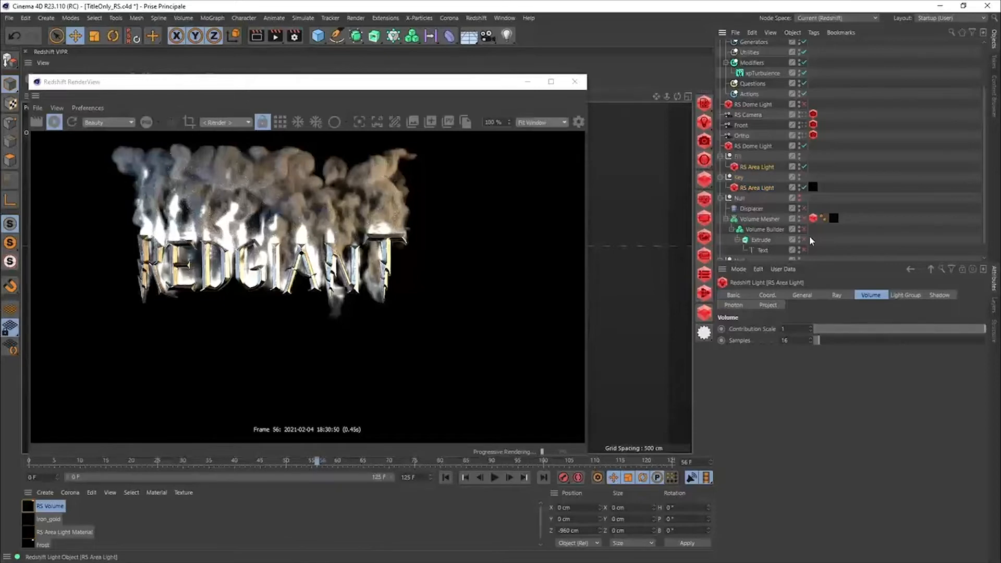
pyautogui.moveTo(869, 333); pyautogui.dragTo(855, 334)
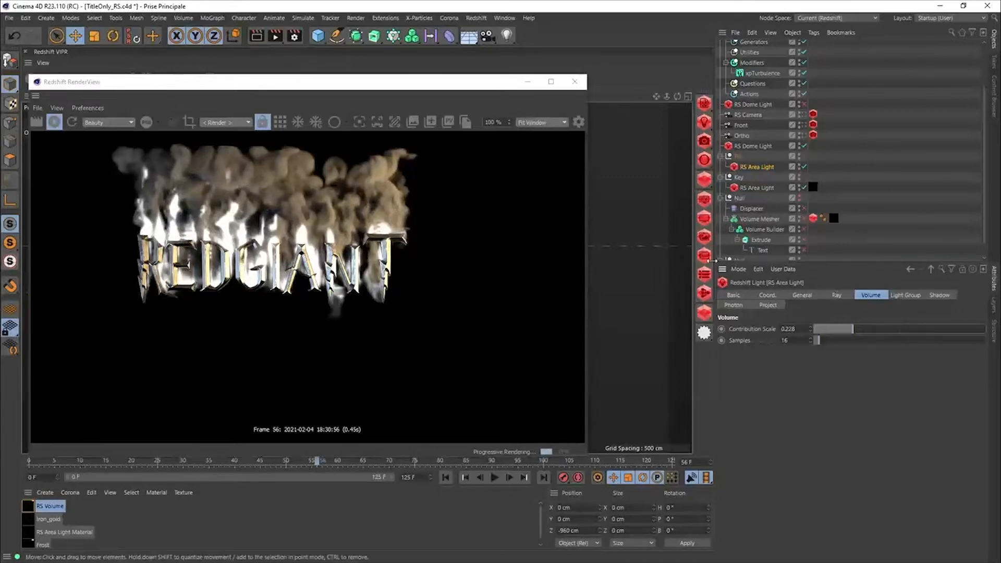
# Tint the RS Volume material's emission golden yellow with a hue of 38° and strong saturation, and collapse the Scatter settings
pyautogui.click(28, 506)
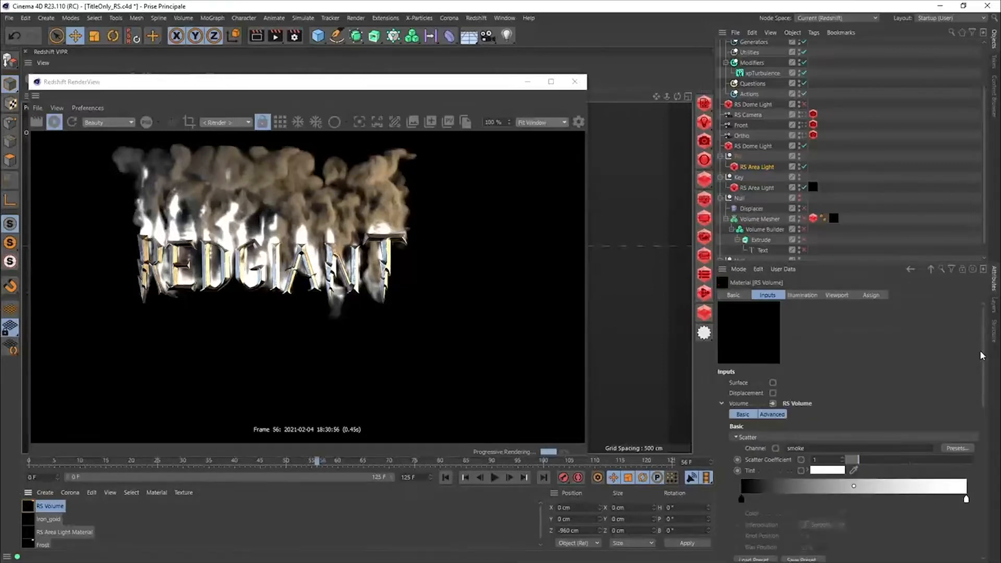
pyautogui.scroll(-4, 980, 355)
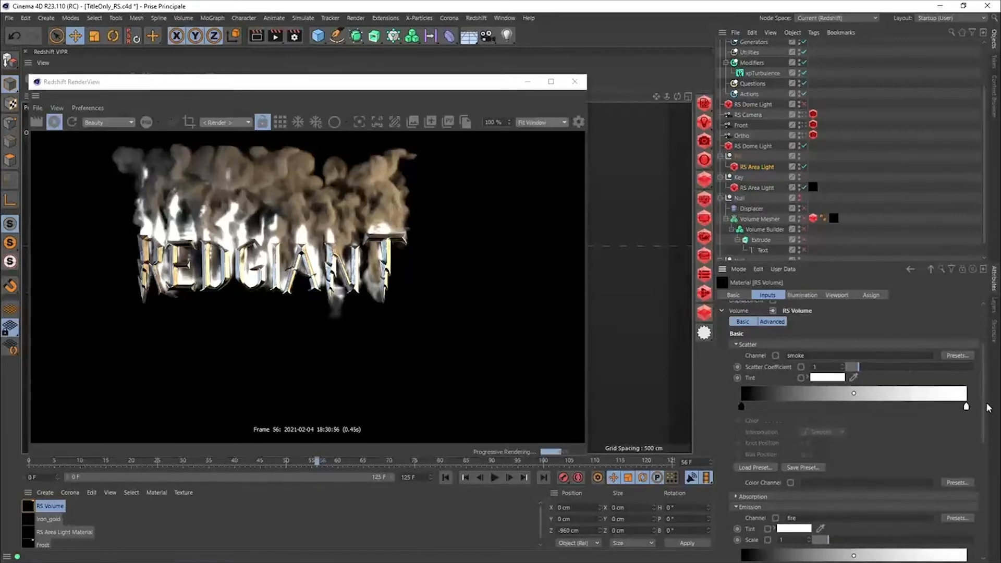
pyautogui.scroll(-6, 980, 402)
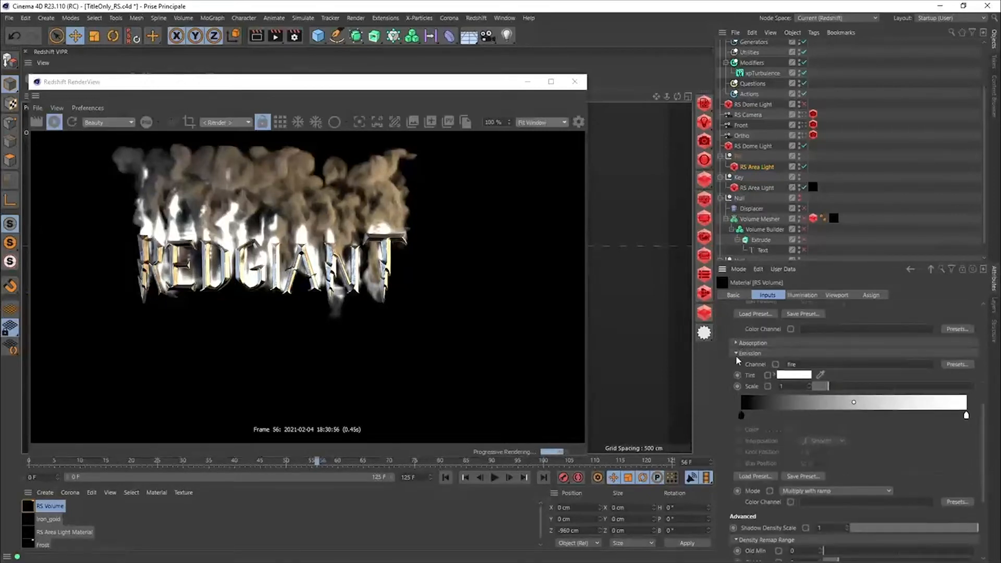
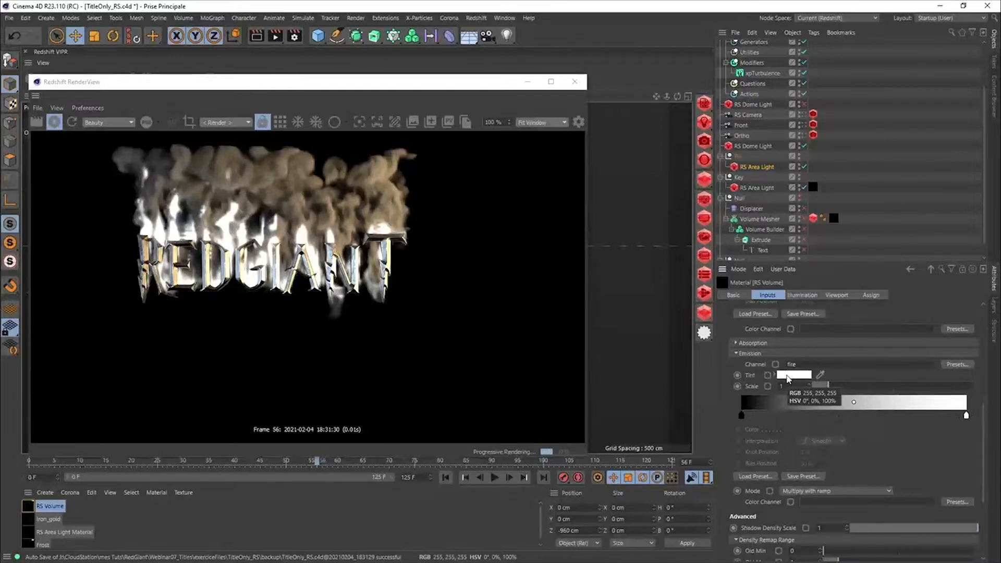
pyautogui.click(797, 376)
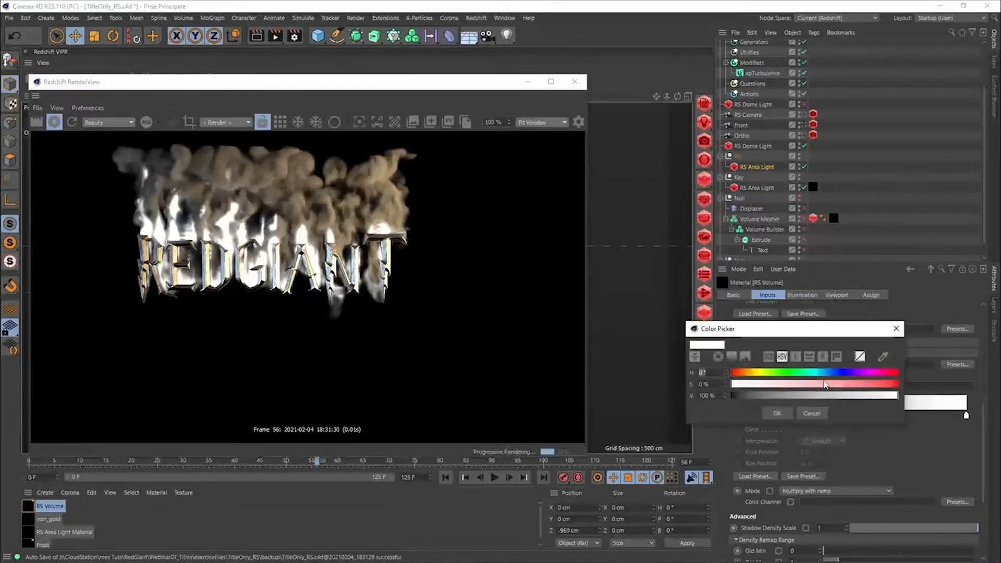
pyautogui.click(749, 372)
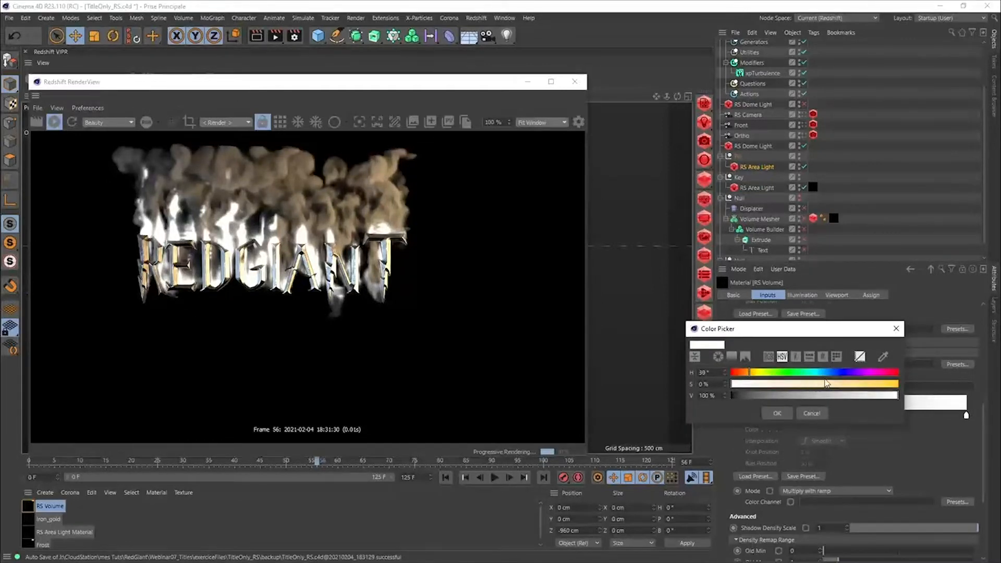
pyautogui.moveTo(826, 384); pyautogui.dragTo(895, 383)
pyautogui.click(780, 415)
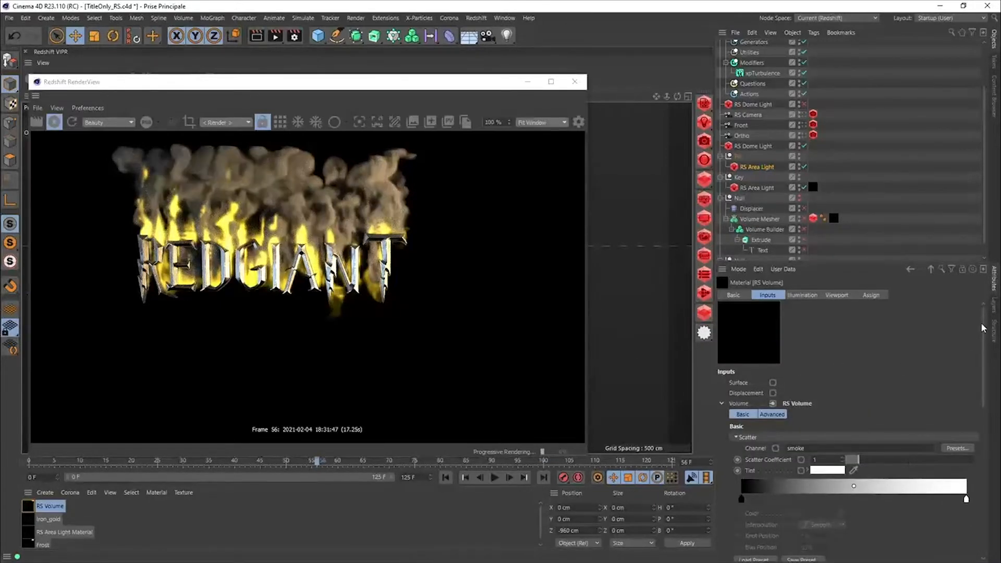
pyautogui.moveTo(983, 331); pyautogui.dragTo(984, 363)
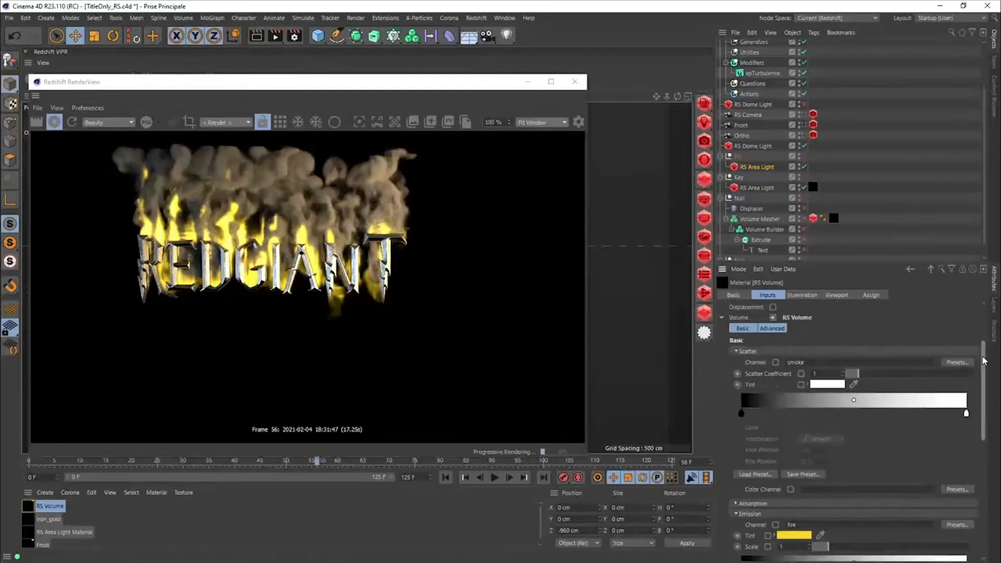
pyautogui.click(736, 352)
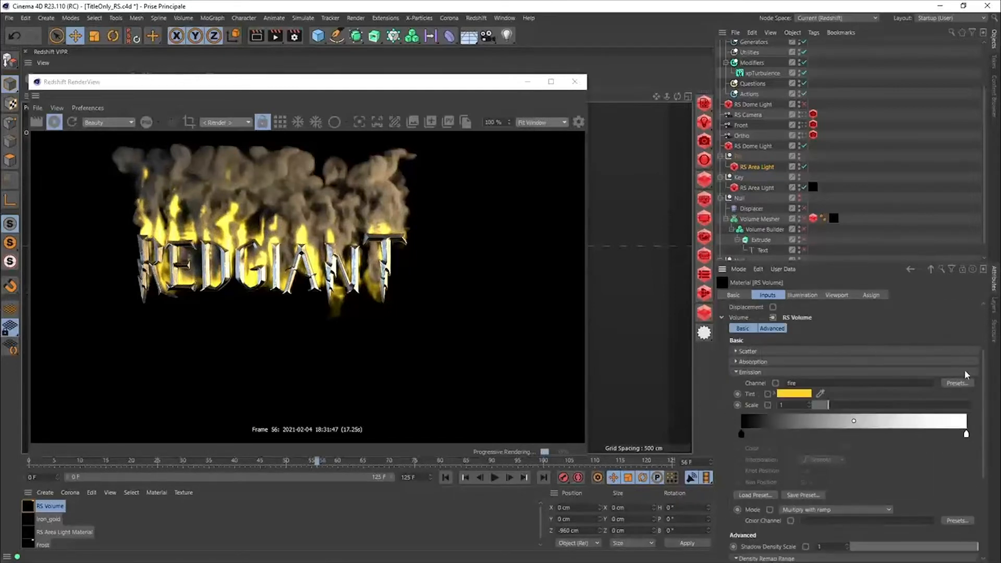
# Tint the RS Volume material's emission orange using a Kelvin colour temperature of 3023
pyautogui.scroll(-1, 986, 363)
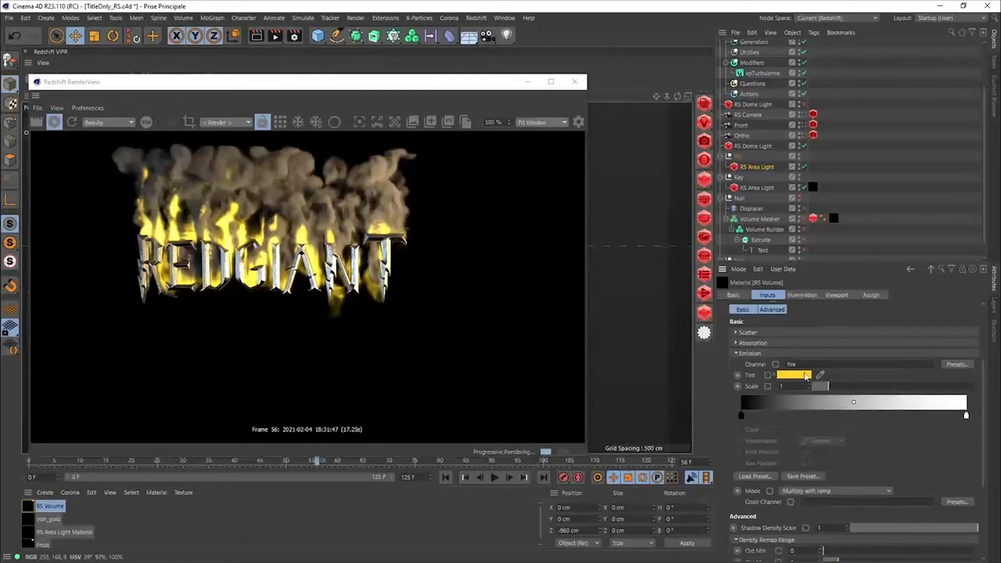
pyautogui.click(788, 372)
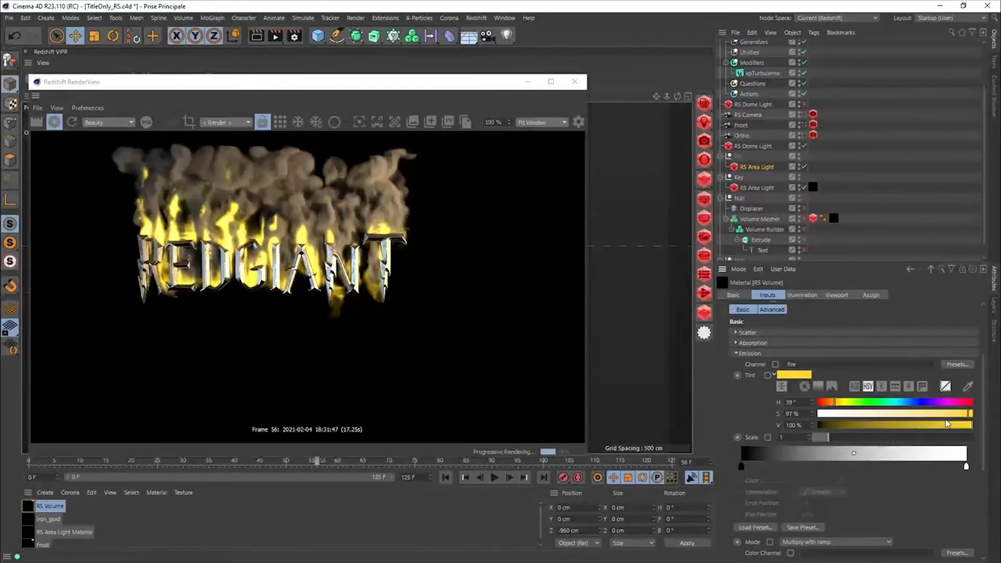
pyautogui.click(881, 387)
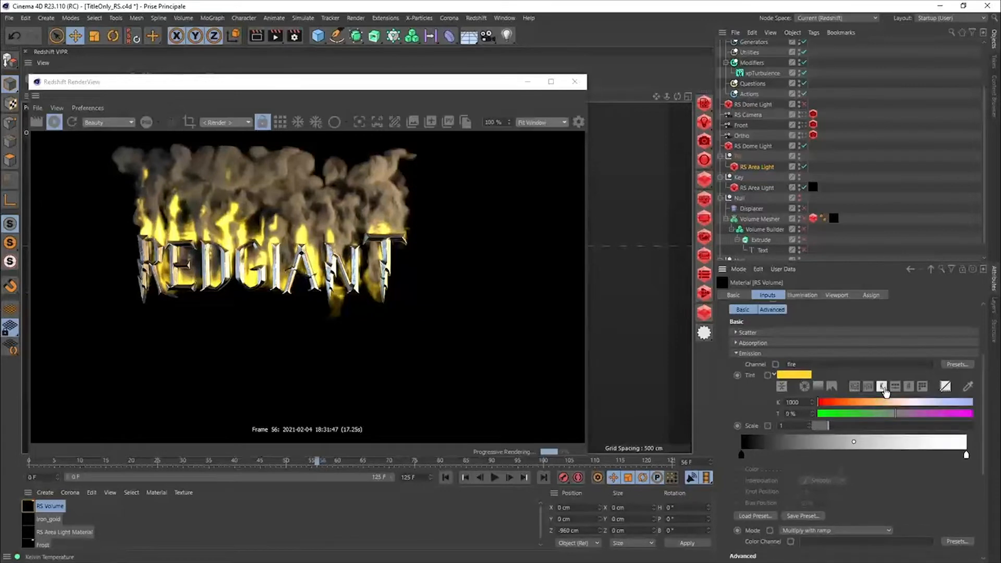
pyautogui.moveTo(857, 405); pyautogui.dragTo(850, 405)
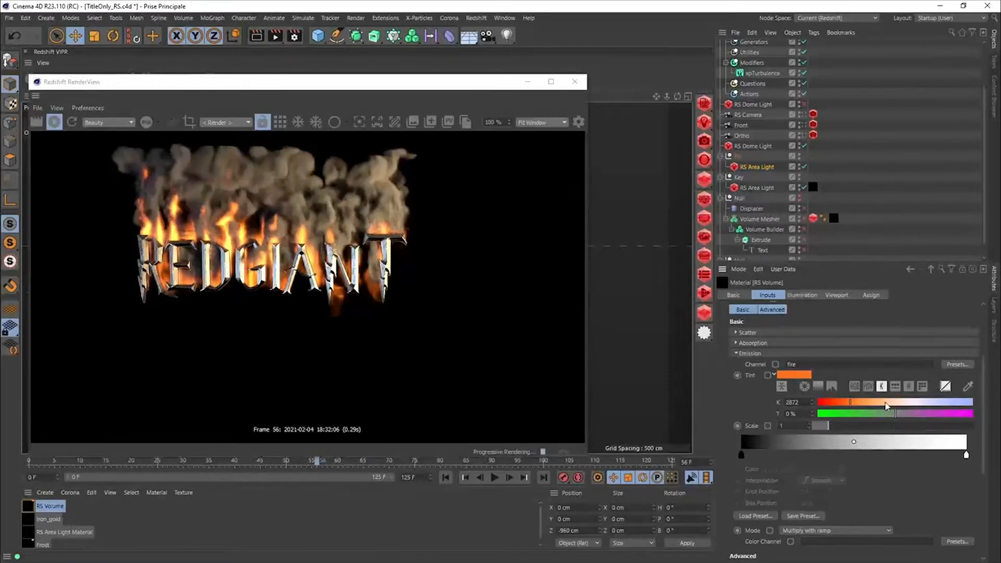
pyautogui.moveTo(851, 405)
pyautogui.mouseDown()
pyautogui.moveTo(826, 407)
pyautogui.moveTo(945, 405)
pyautogui.moveTo(855, 407)
pyautogui.mouseUp()
# Show the RenderView's display settings, move its window clear of the viewport, and frame the view closer on the REDGIANT title
pyautogui.click(578, 122)
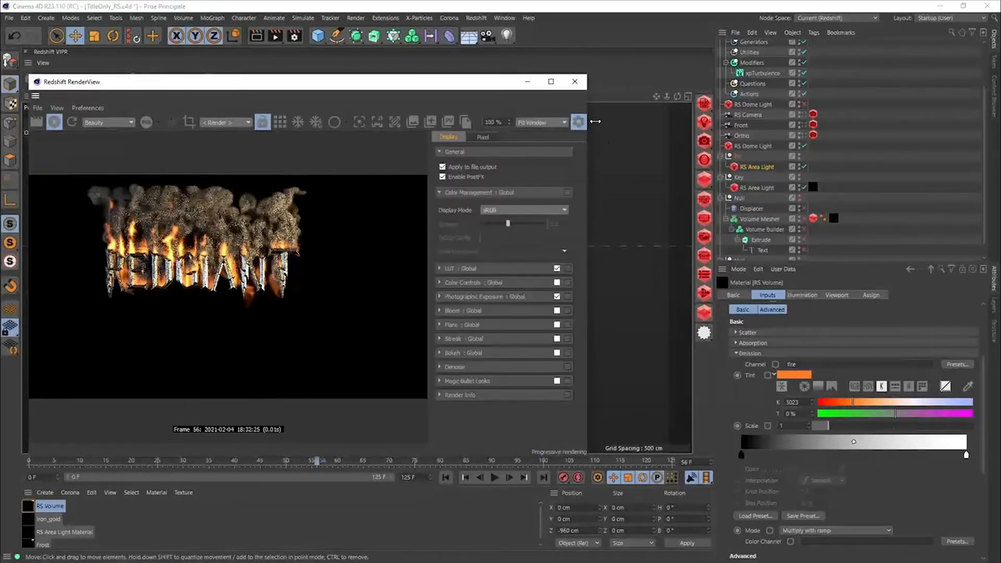
pyautogui.moveTo(458, 85); pyautogui.dragTo(488, 76)
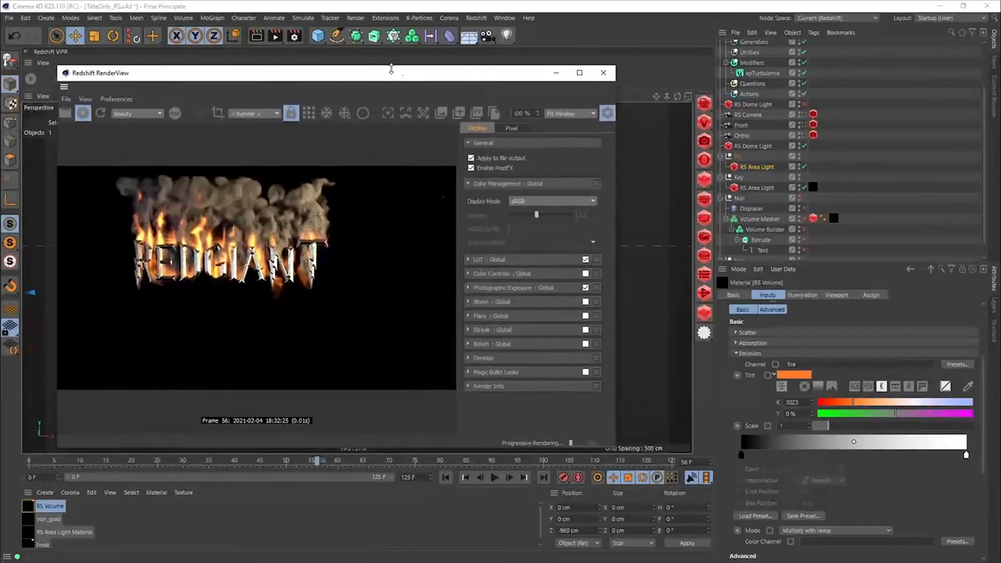
pyautogui.moveTo(399, 82); pyautogui.dragTo(715, 177)
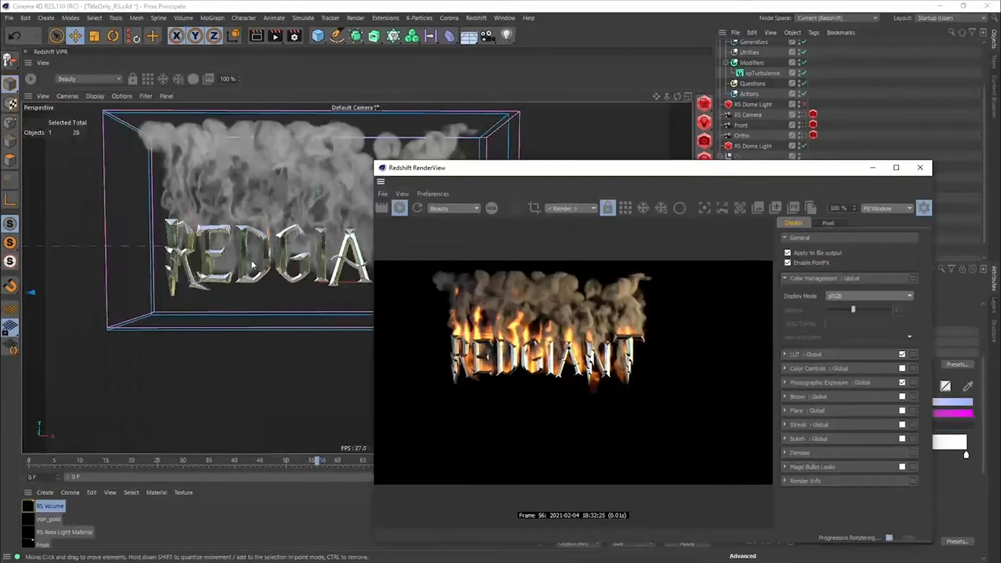
pyautogui.moveTo(277, 260); pyautogui.dragTo(277, 281)
pyautogui.scroll(5, 277, 260)
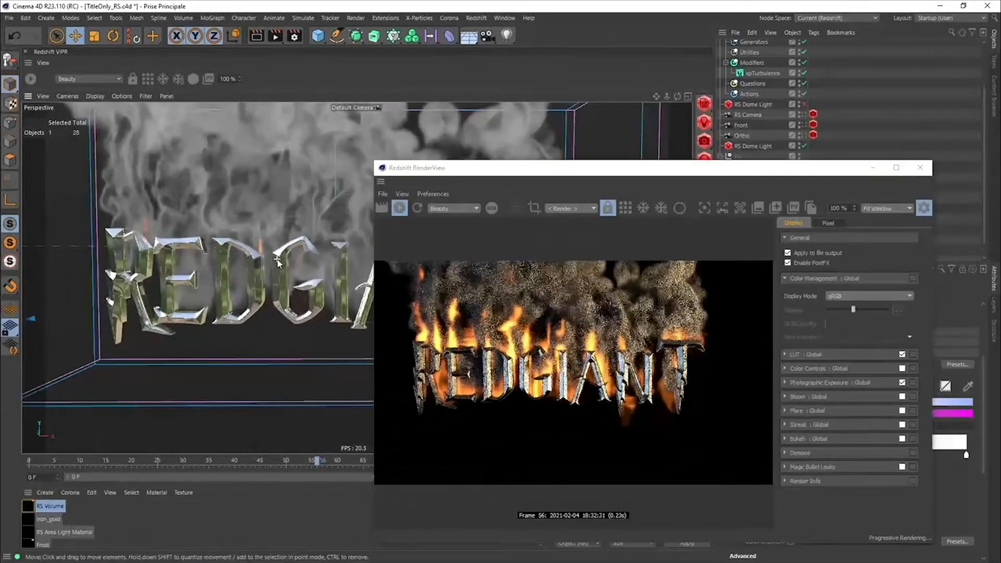
pyautogui.scroll(5, 279, 260)
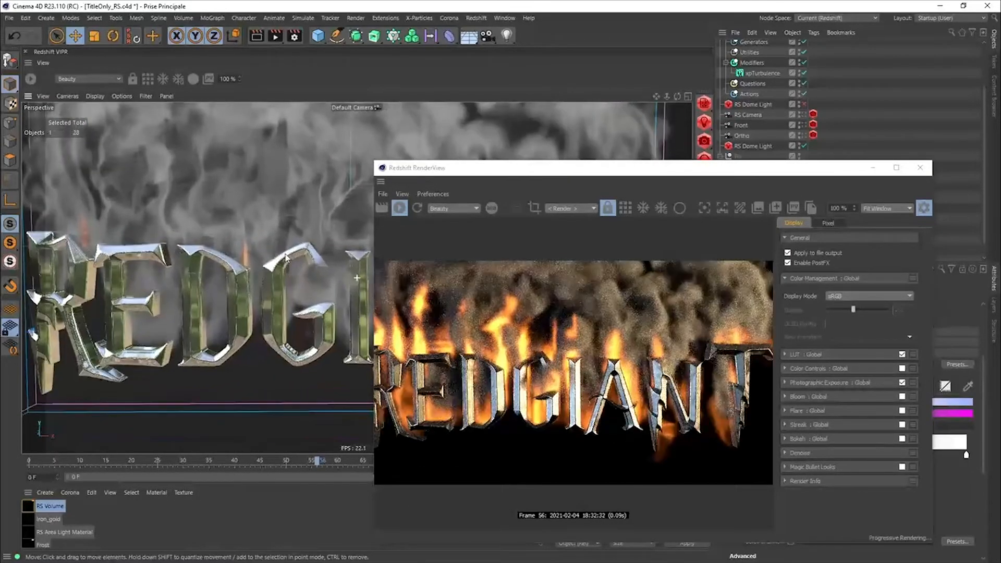
# Enable the global Bloom effect in the RenderView and place its window clear of the object list and material settings
pyautogui.moveTo(652, 168); pyautogui.dragTo(458, 85)
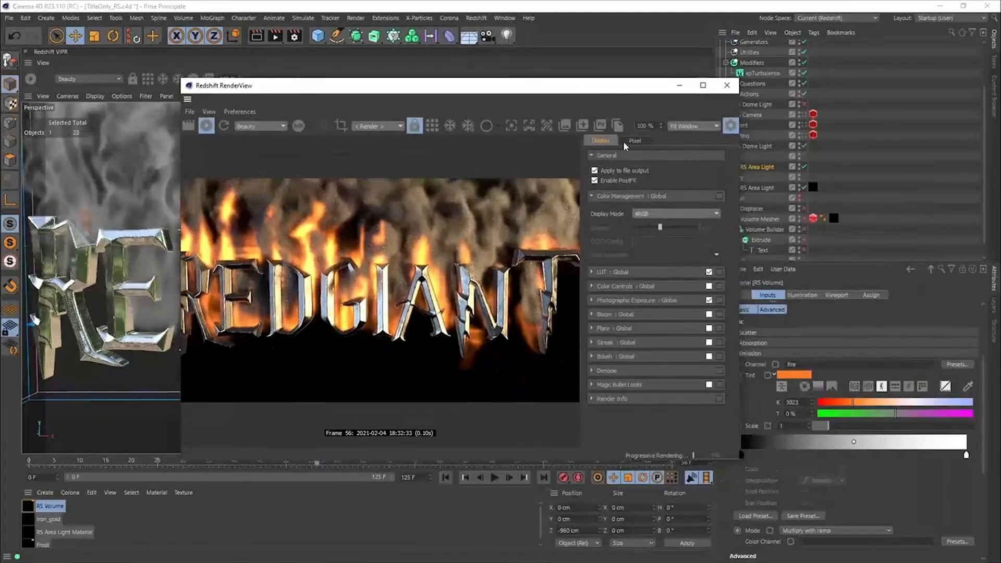
pyautogui.click(709, 314)
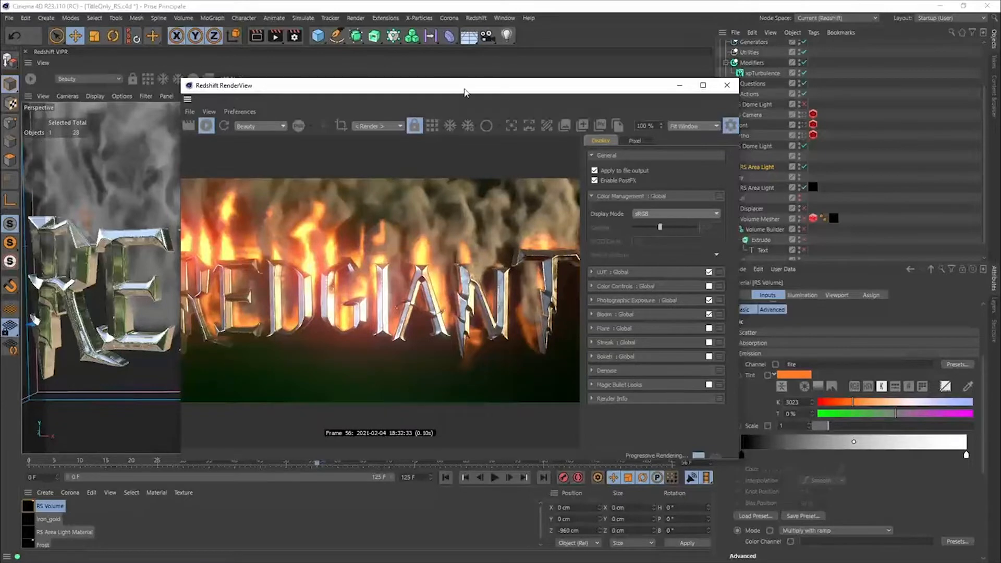
pyautogui.moveTo(464, 89); pyautogui.dragTo(355, 38)
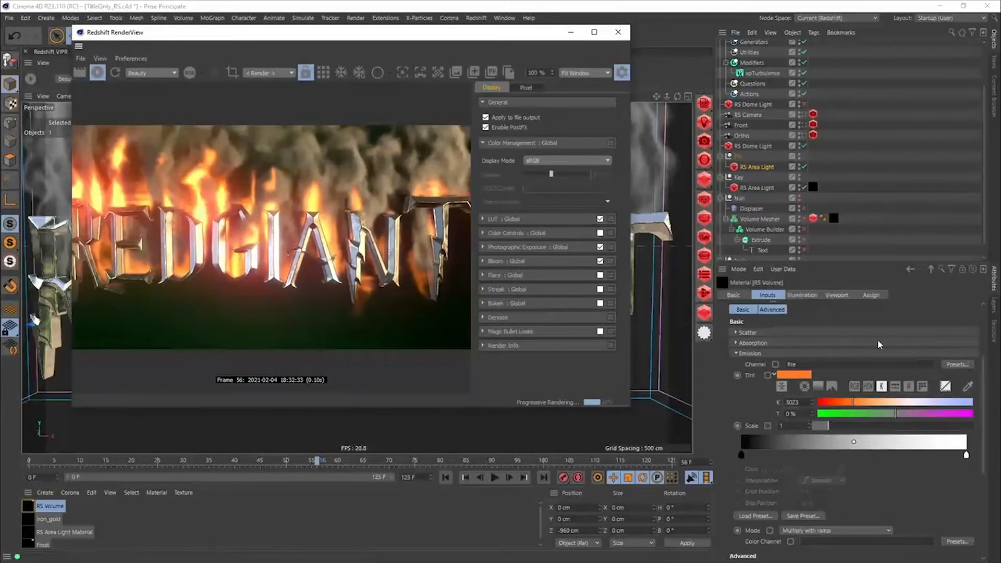
# Set the RS Volume material's Absorption Coefficient to 0.11 and its Scatter Coefficient to 0.3, enlarging the attribute area to show both
pyautogui.moveTo(984, 374); pyautogui.dragTo(974, 339)
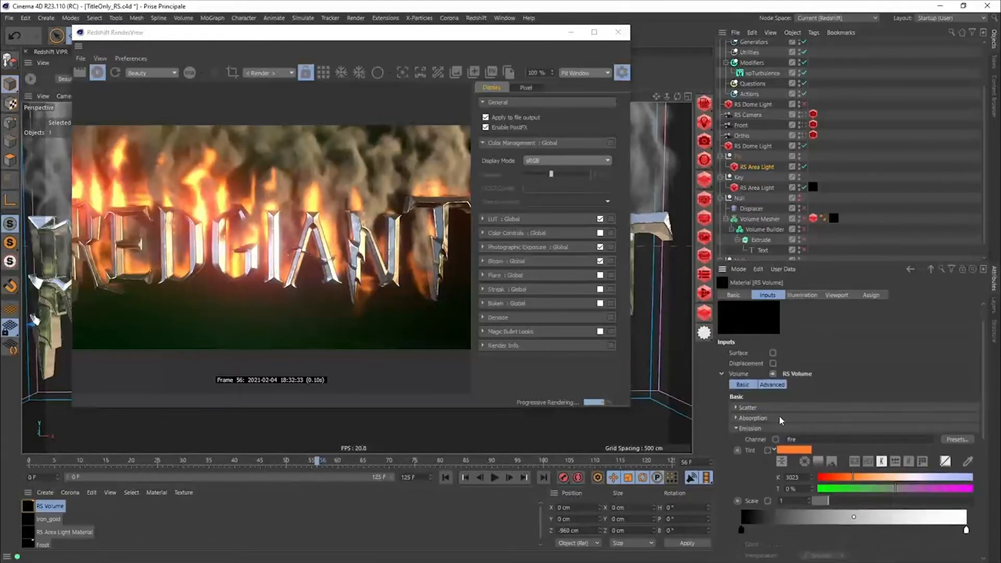
pyautogui.click(737, 428)
pyautogui.click(738, 408)
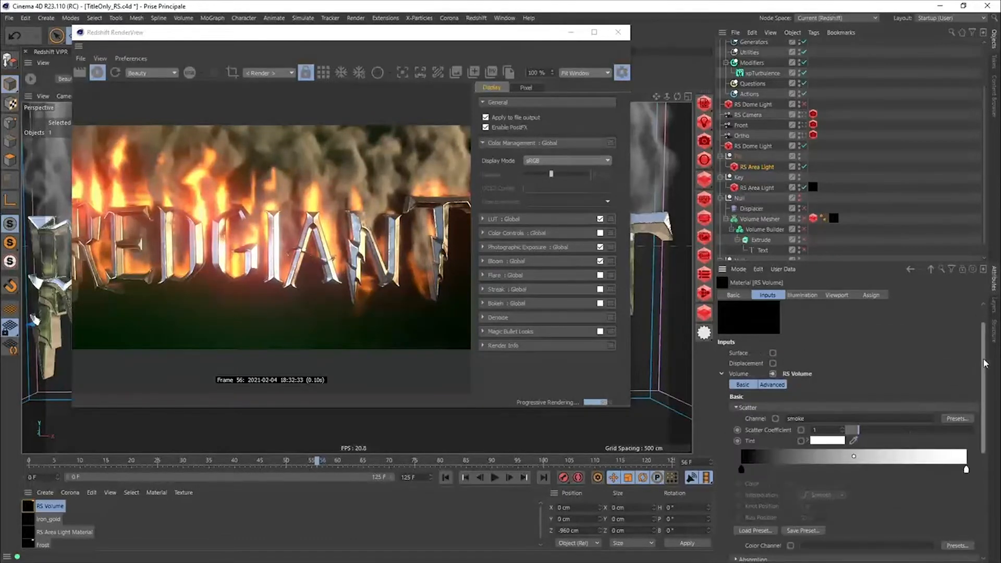
pyautogui.scroll(-1, 980, 370)
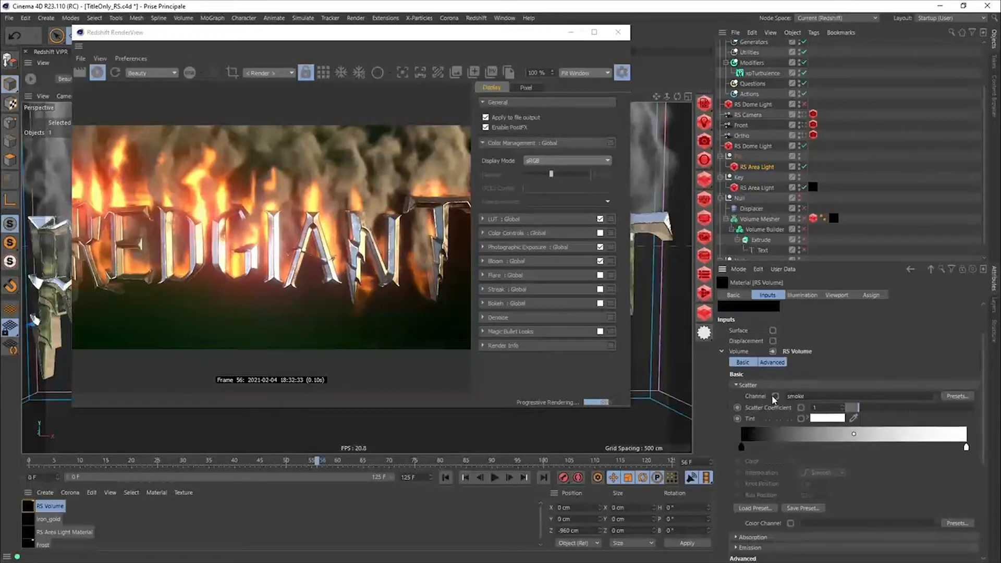
pyautogui.click(743, 540)
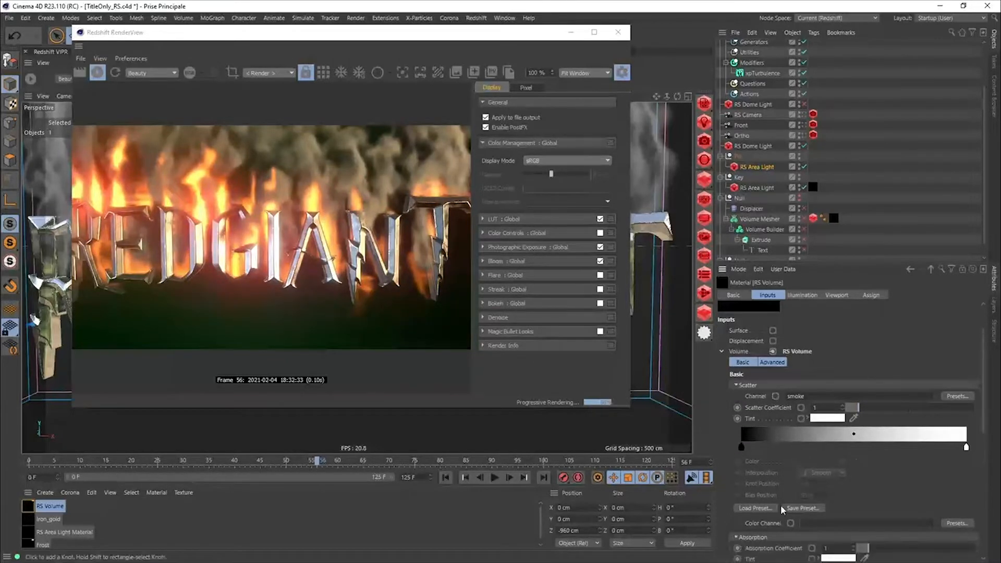
pyautogui.scroll(-3, 984, 334)
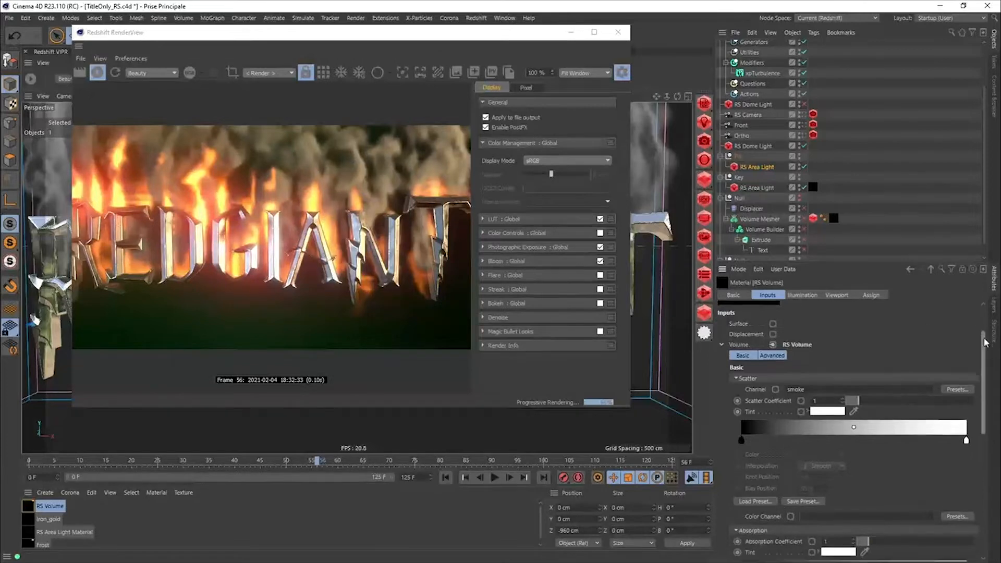
pyautogui.moveTo(878, 264); pyautogui.dragTo(878, 165)
pyautogui.moveTo(868, 388); pyautogui.dragTo(858, 388)
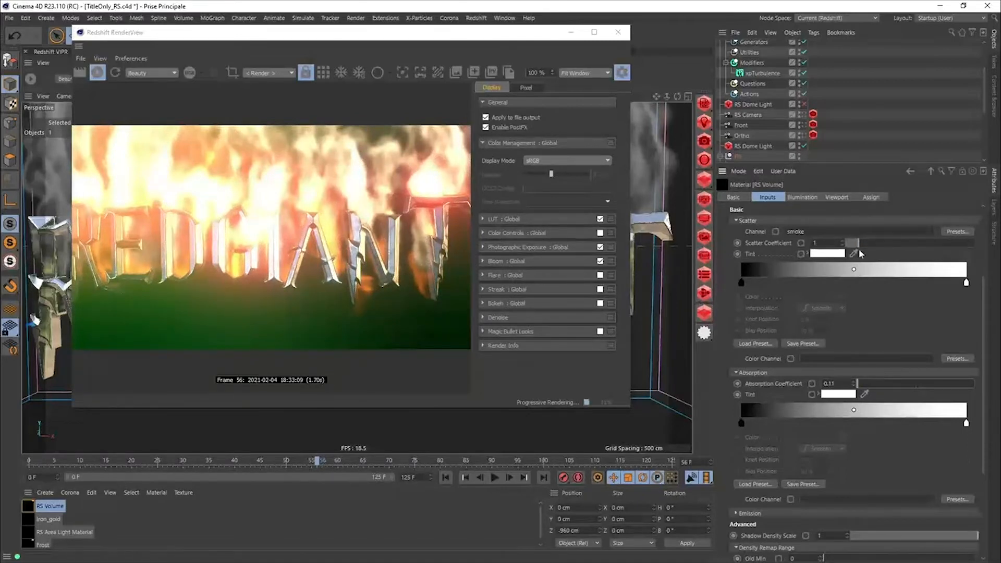
pyautogui.moveTo(859, 243); pyautogui.dragTo(850, 246)
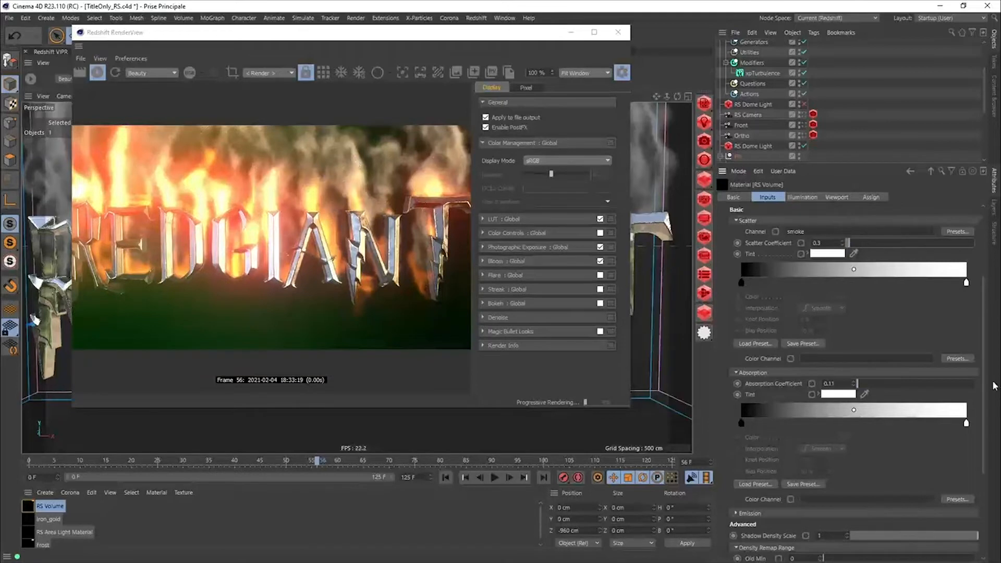
# Lower the emission scale of the RS Volume material to 0.43
pyautogui.scroll(-2, 987, 379)
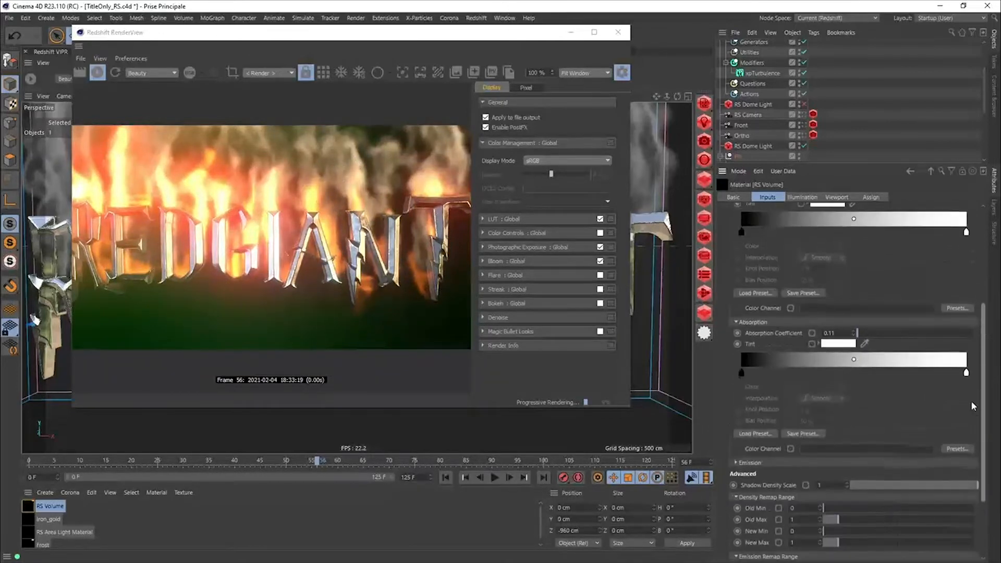
pyautogui.click(743, 467)
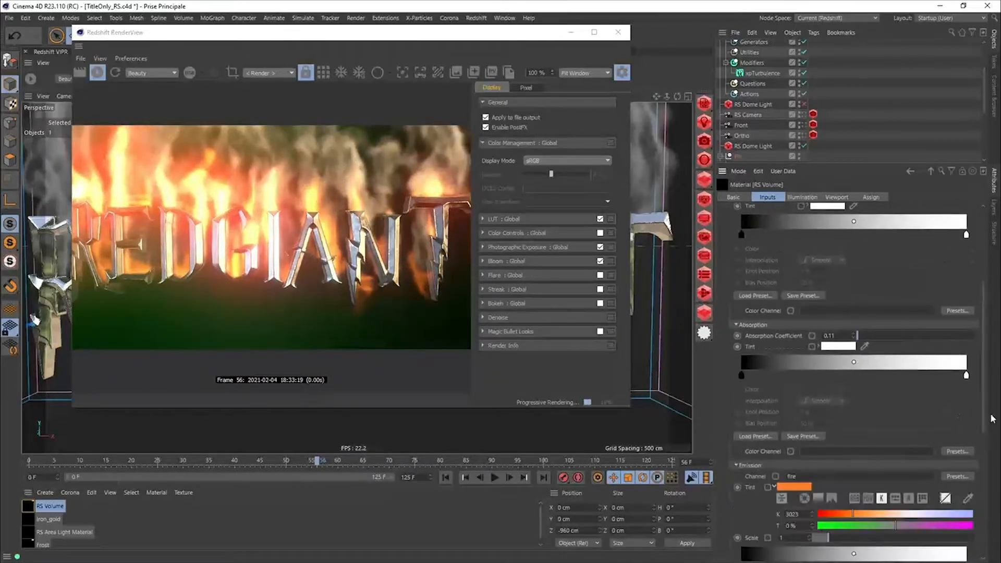
pyautogui.scroll(-3, 985, 417)
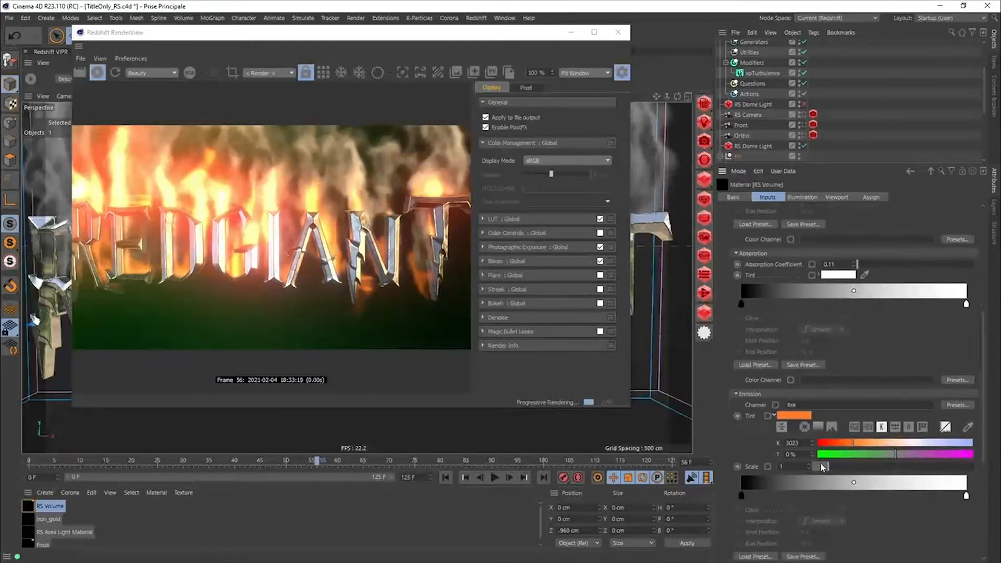
pyautogui.moveTo(822, 467)
pyautogui.mouseDown()
pyautogui.moveTo(855, 465)
pyautogui.moveTo(820, 473)
pyautogui.mouseUp()
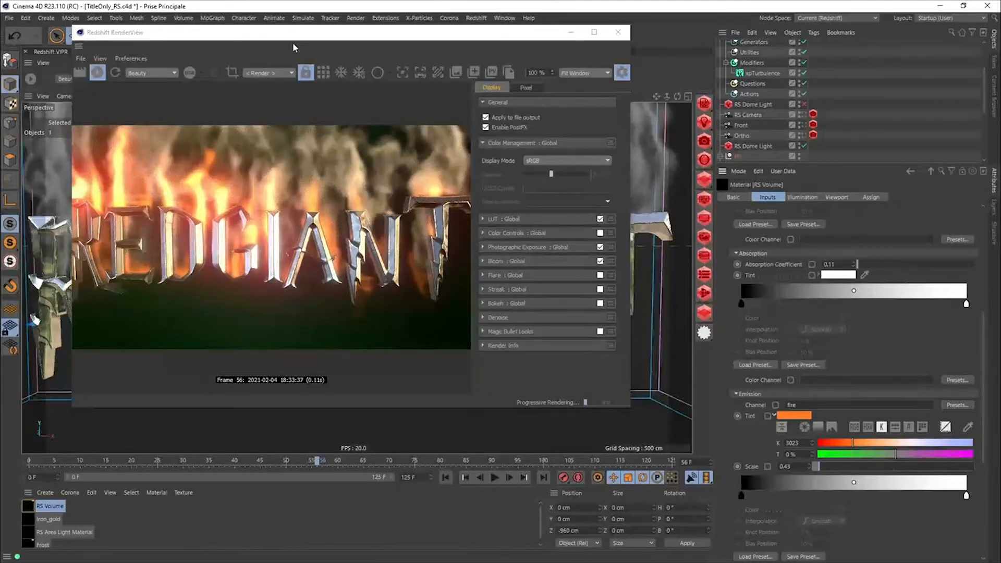
# Frame the whole REDGIANT title in the render to check the flames, and stop the live render
pyautogui.moveTo(276, 33); pyautogui.dragTo(665, 72)
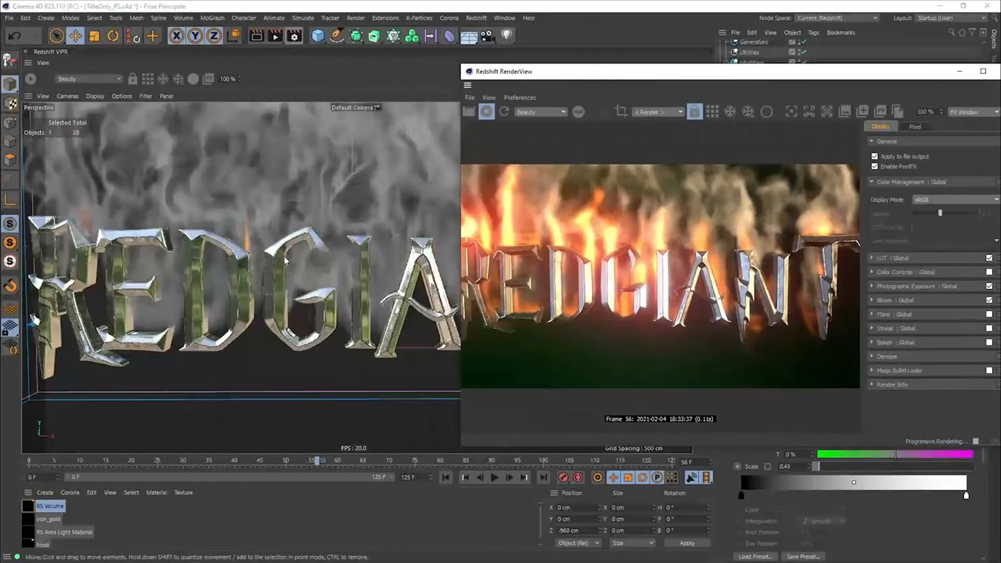
pyautogui.scroll(-10, 308, 261)
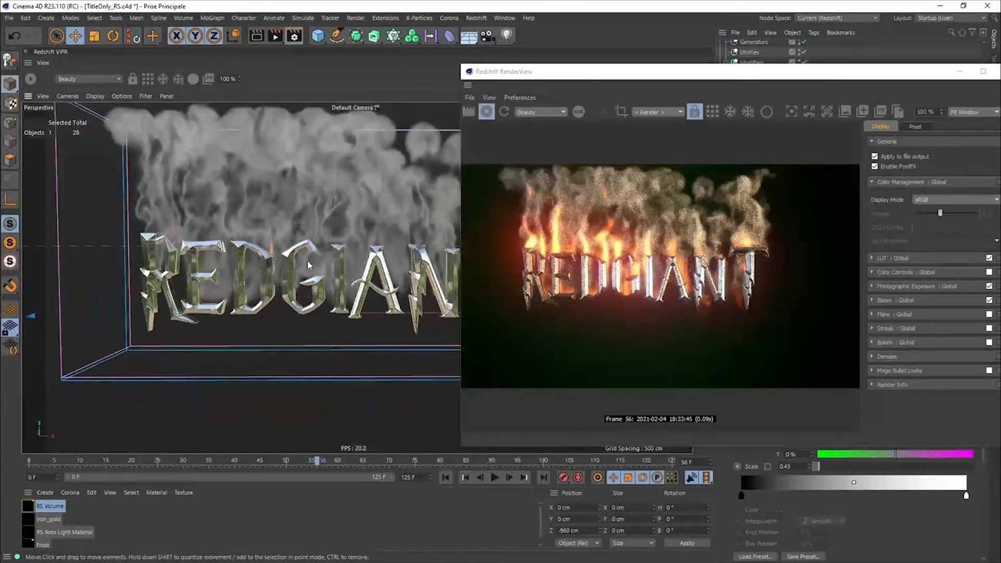
pyautogui.scroll(-3, 308, 261)
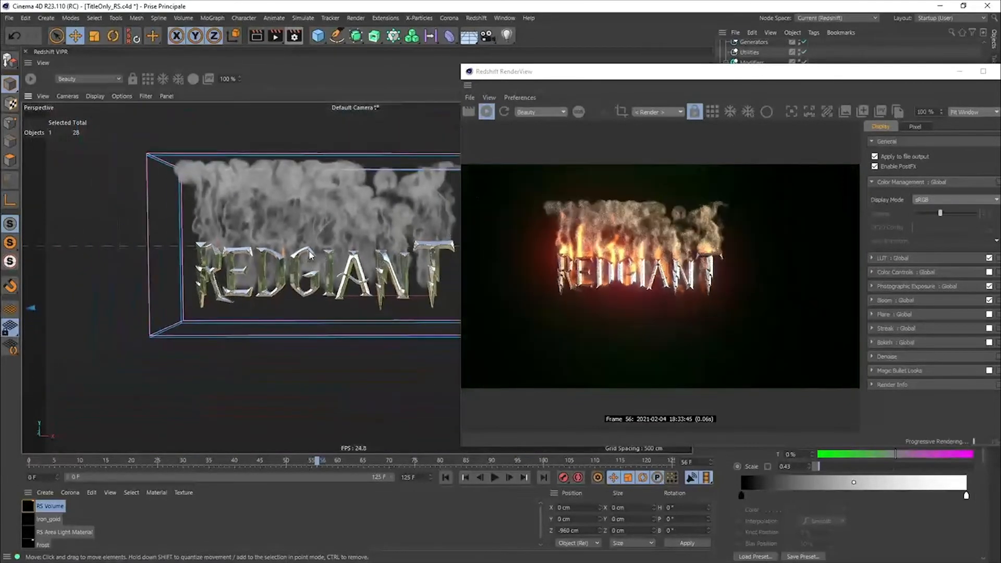
pyautogui.scroll(8, 308, 243)
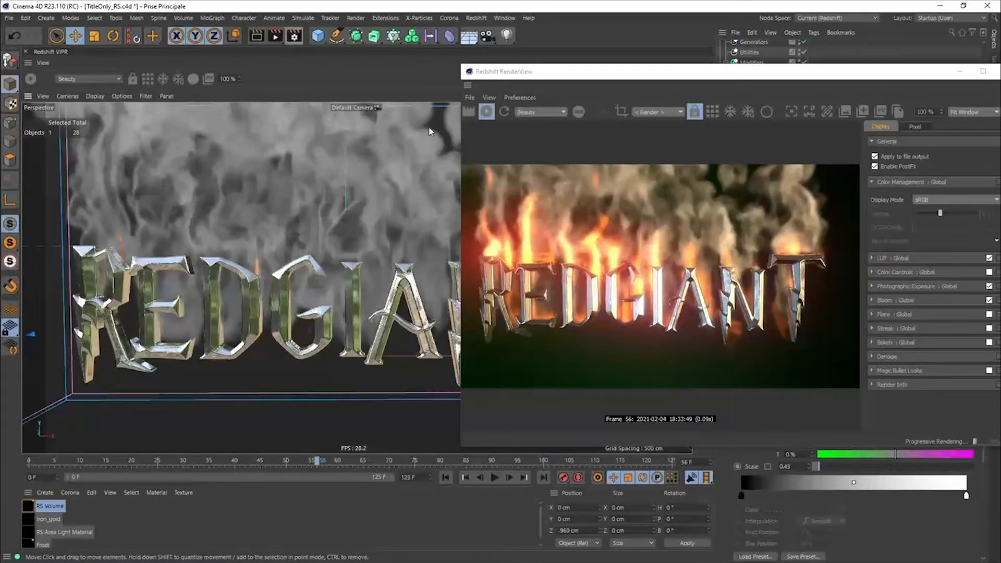
pyautogui.moveTo(563, 76); pyautogui.dragTo(228, 186)
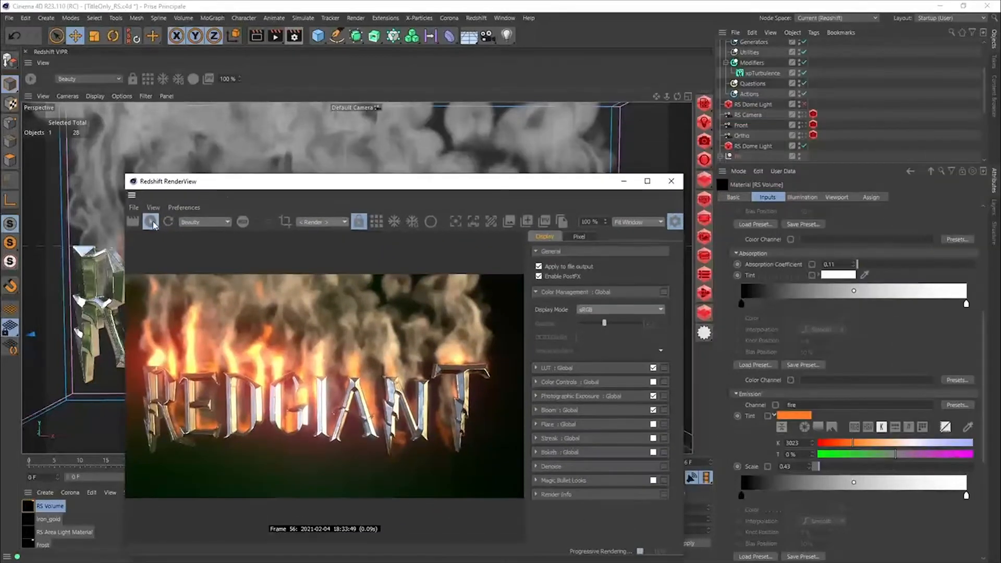
pyautogui.moveTo(421, 184); pyautogui.dragTo(363, 70)
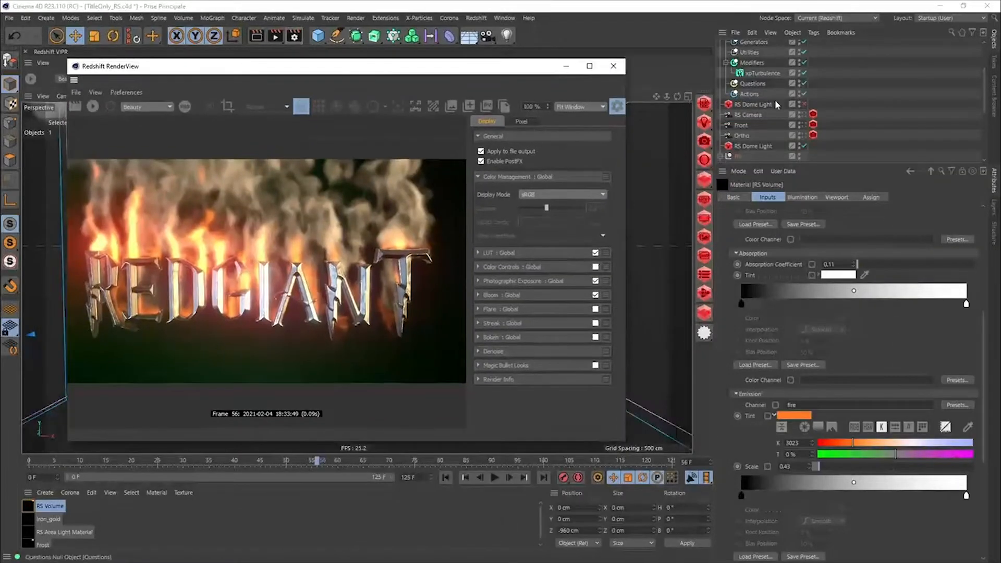
# Review the voxel size in the xpExplosiaFX solver settings and enable Upres for the simulation
pyautogui.scroll(-5, 771, 162)
pyautogui.scroll(5, 771, 130)
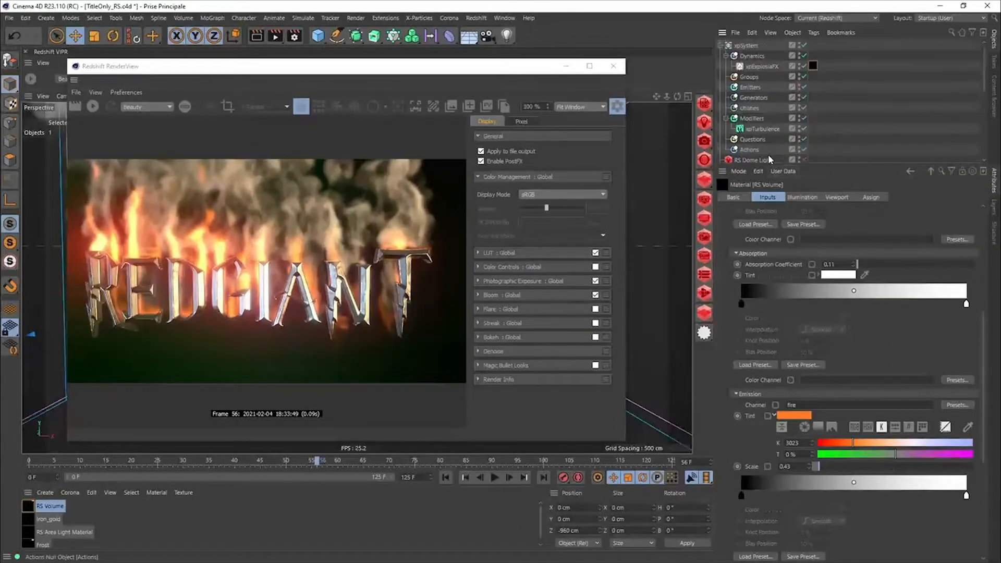
pyautogui.click(762, 66)
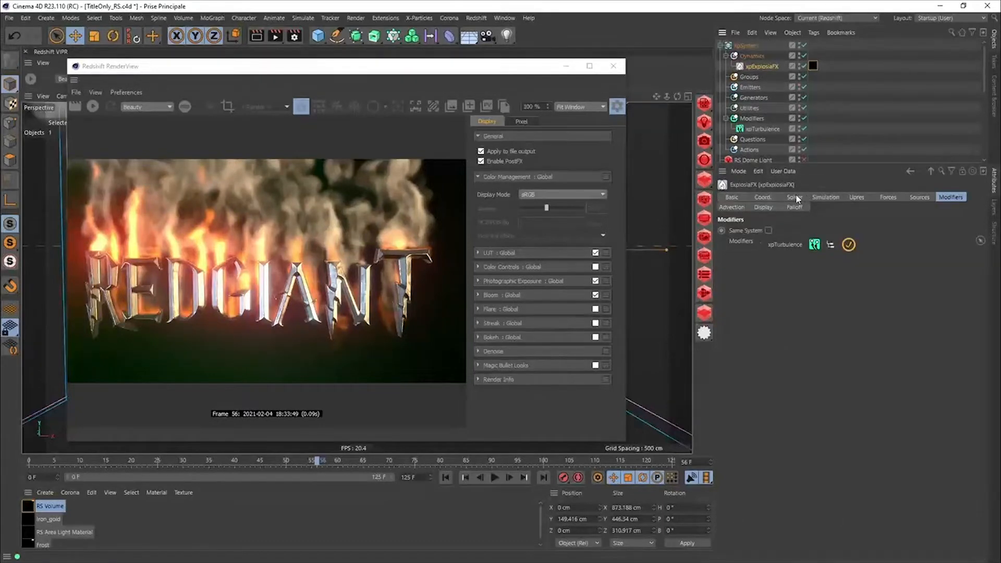
pyautogui.click(795, 196)
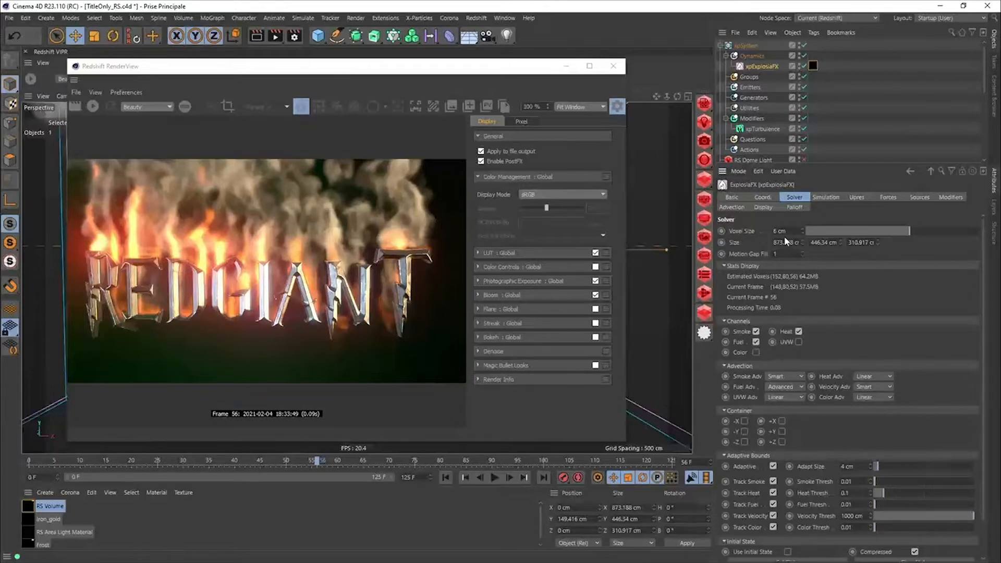
pyautogui.click(857, 197)
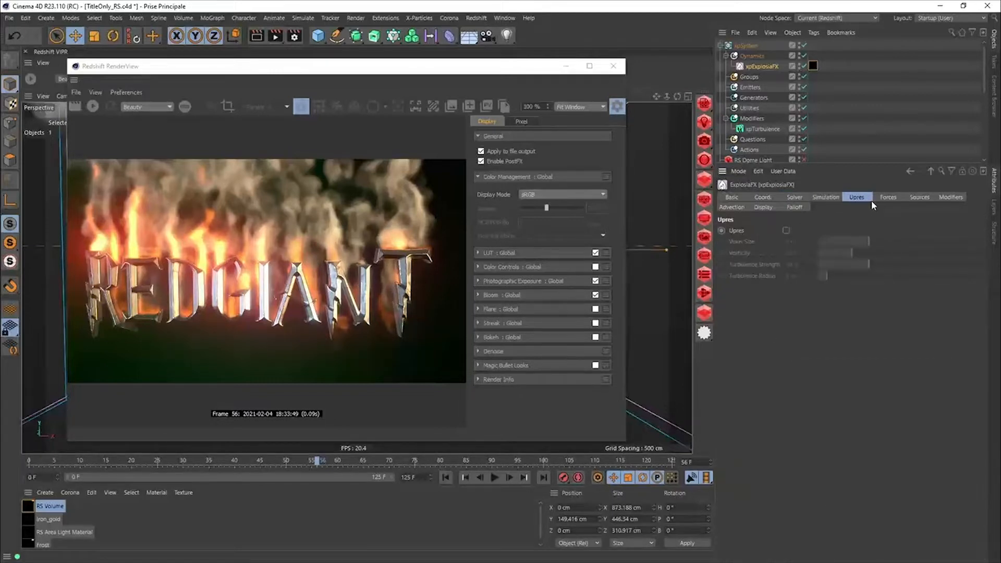
pyautogui.click(795, 198)
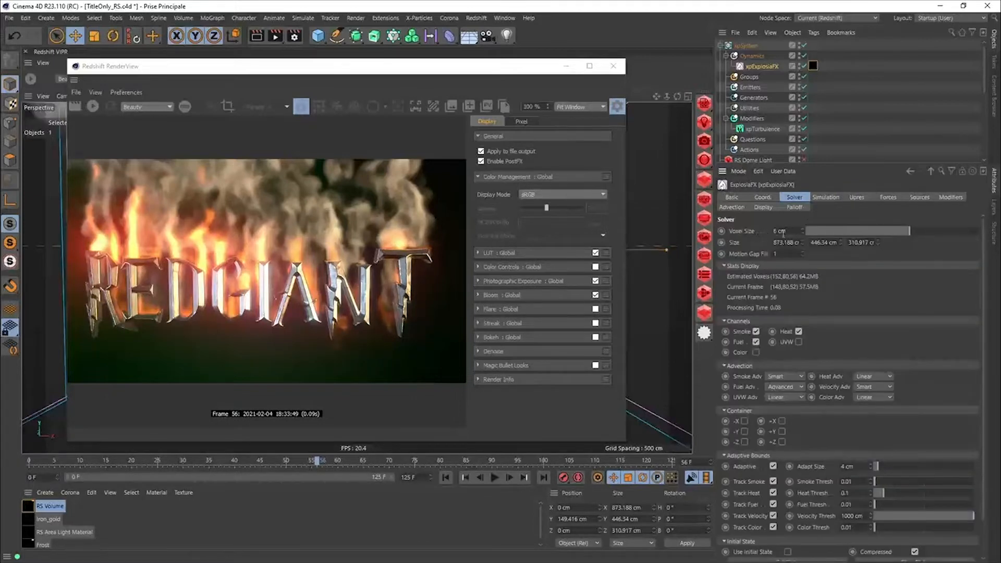
pyautogui.click(856, 197)
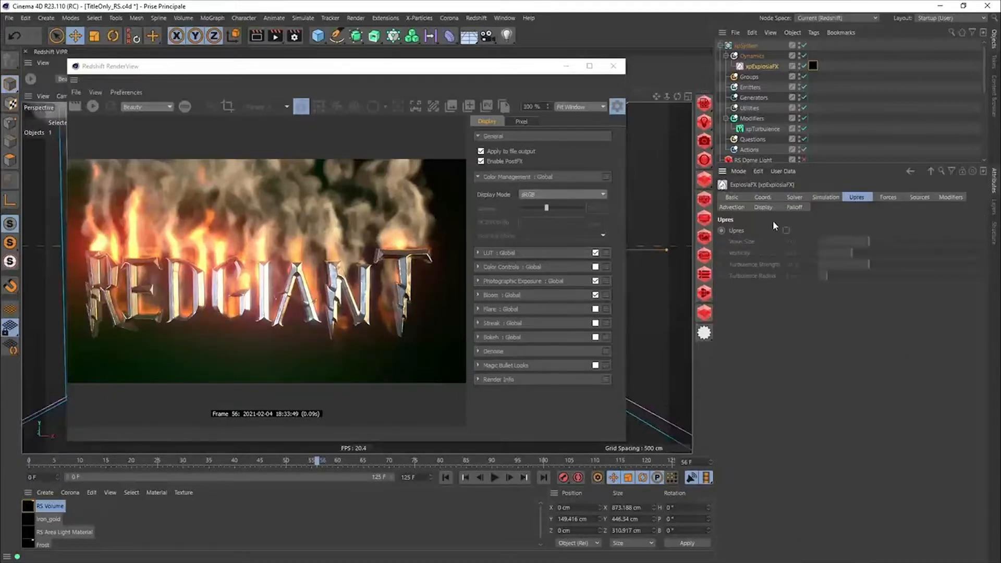
pyautogui.click(787, 229)
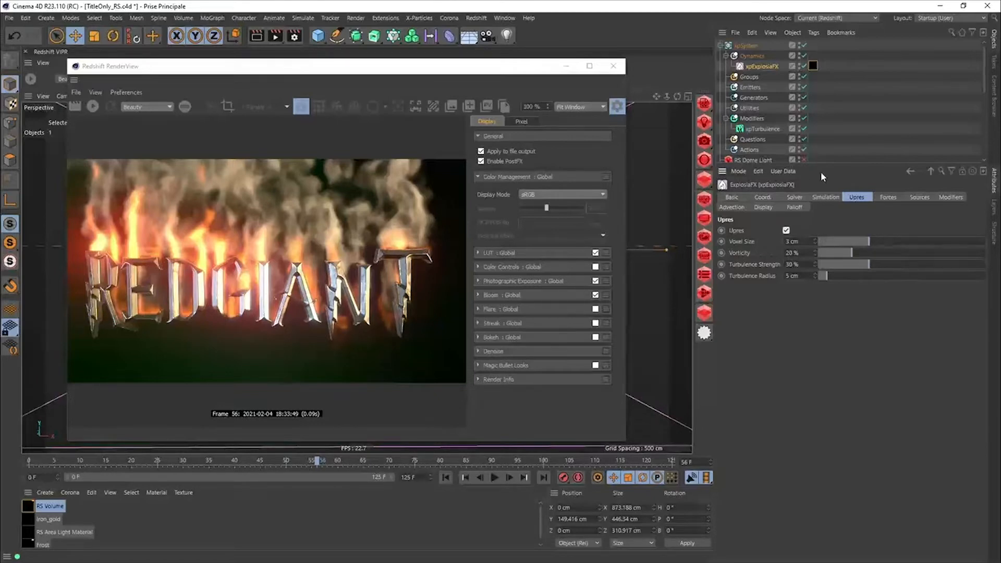
# Add an xpCache utility to the X-Particles system and set its EFX format to OpenVDB
pyautogui.moveTo(828, 163); pyautogui.dragTo(828, 224)
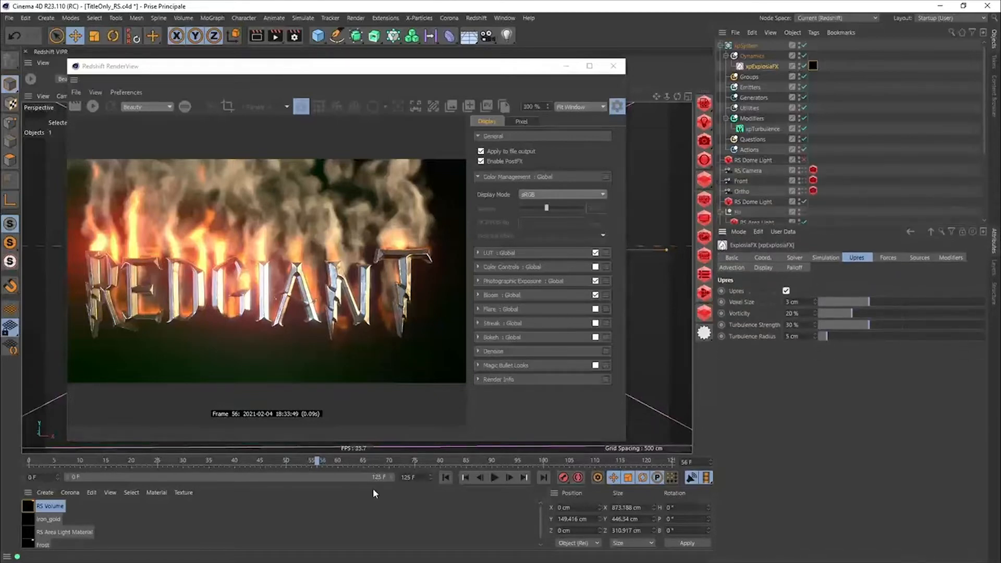
pyautogui.click(751, 108)
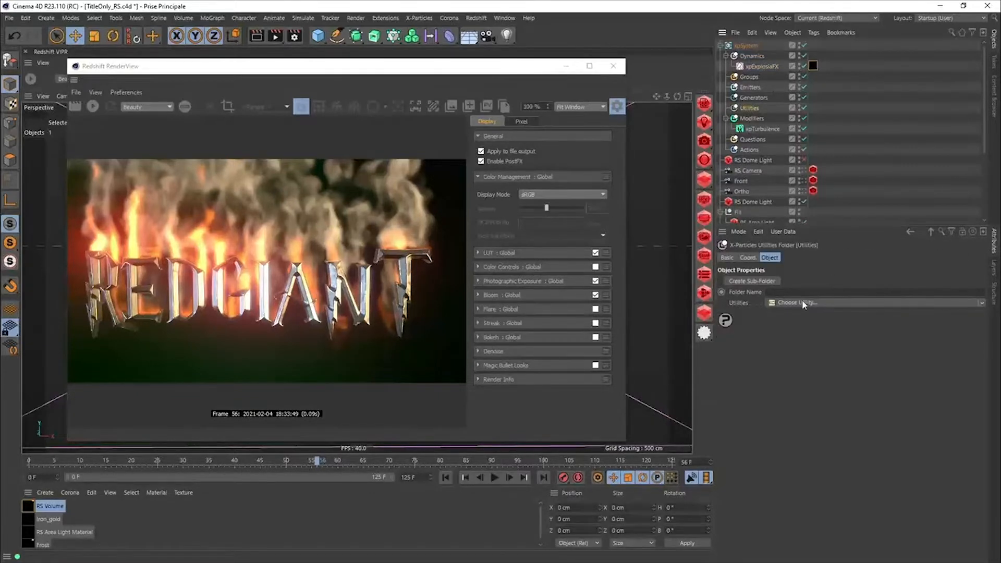
pyautogui.click(777, 302)
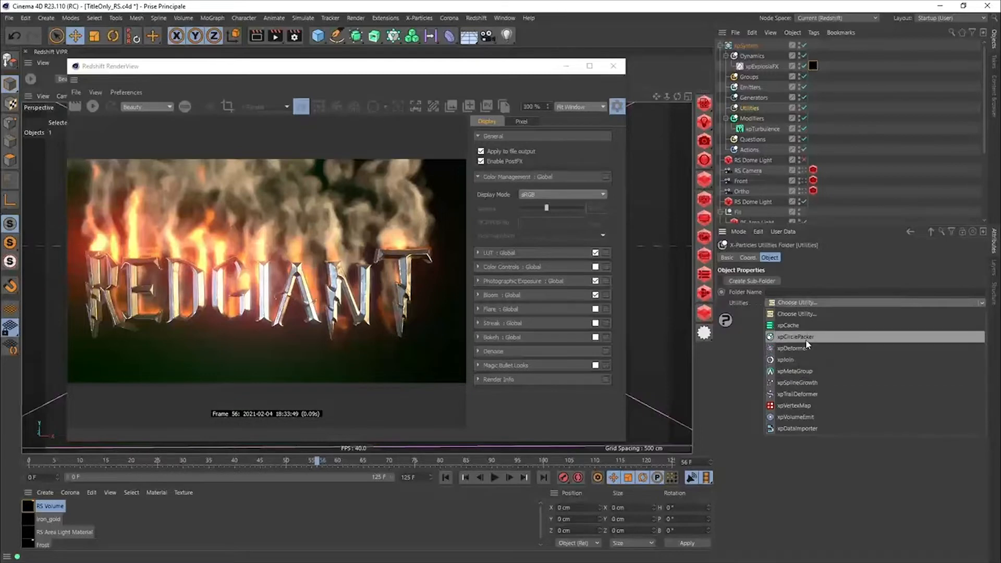
pyautogui.click(798, 327)
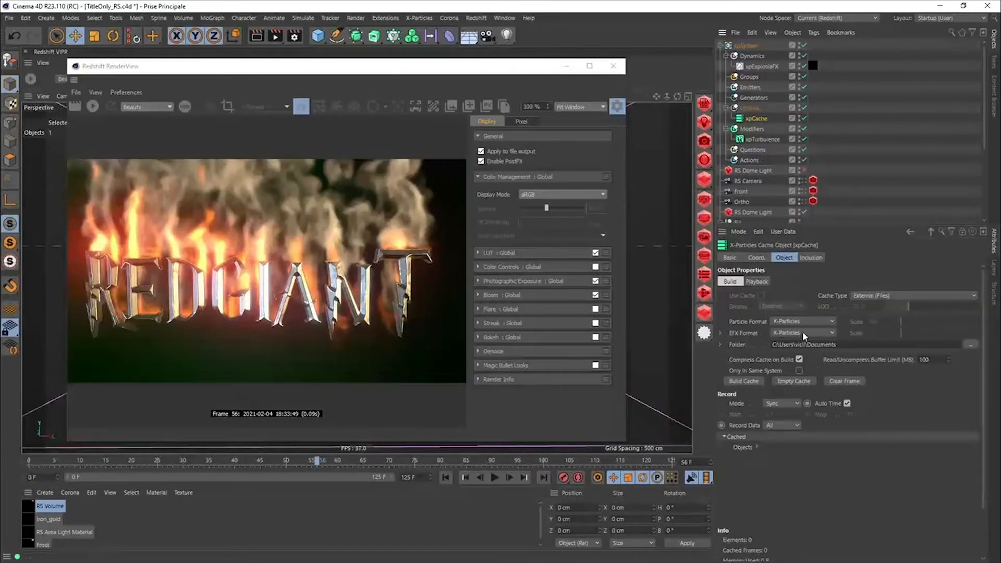
pyautogui.click(790, 332)
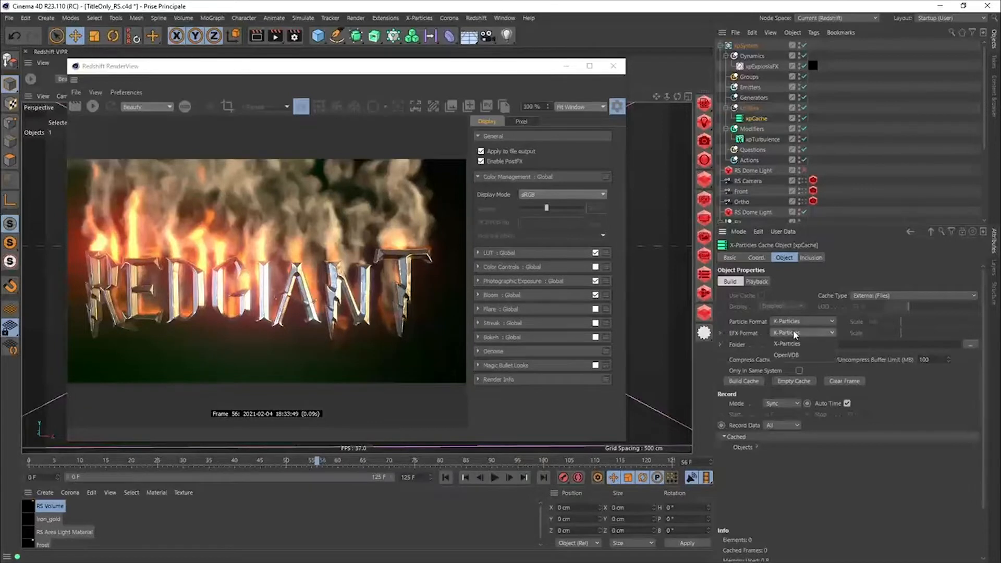
pyautogui.click(799, 356)
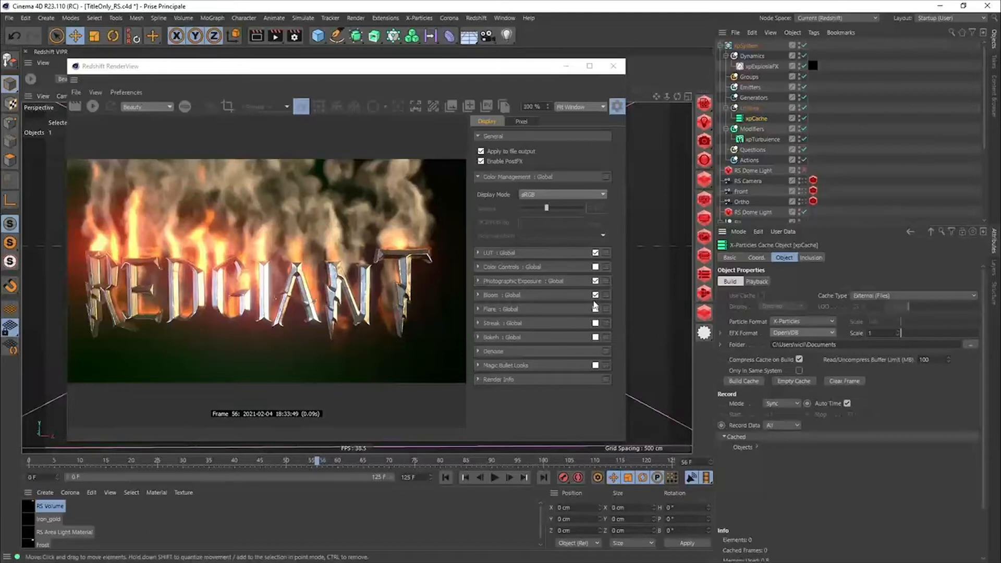
# Close the Redshift RenderView and open the scene TitleOnly_RS_0001.c4d
pyautogui.click(618, 70)
pyautogui.click(614, 66)
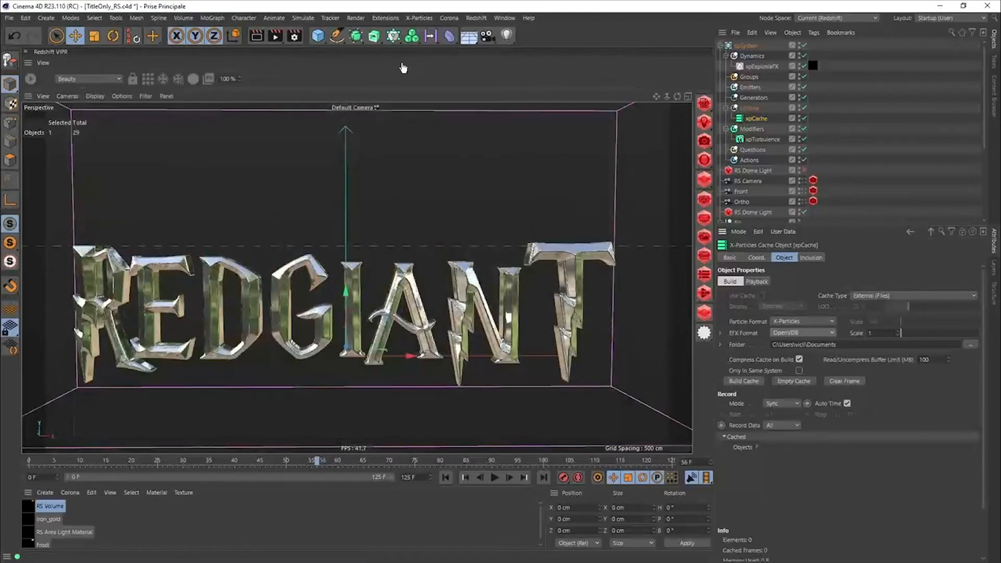
pyautogui.click(8, 17)
pyautogui.click(35, 46)
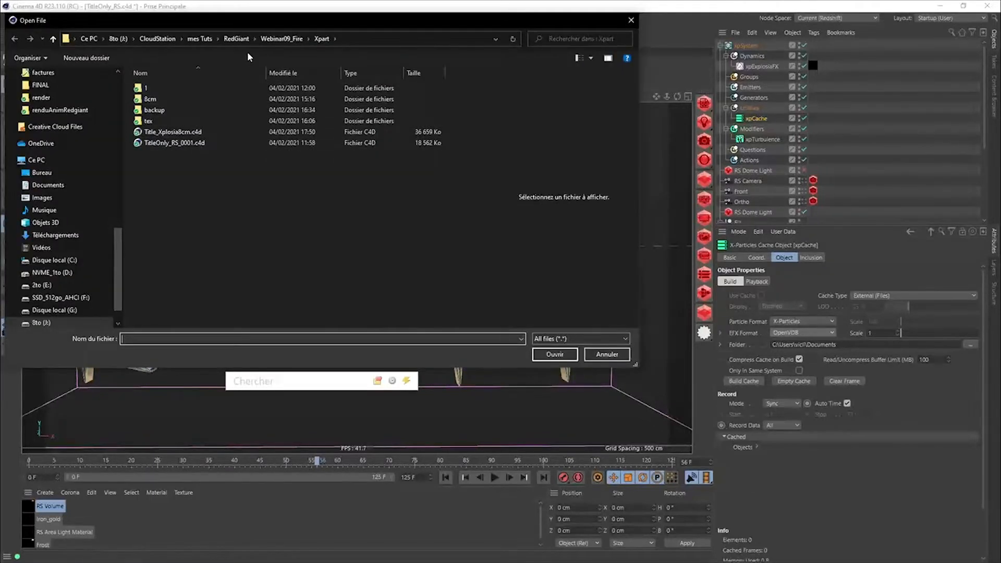
pyautogui.click(177, 132)
pyautogui.doubleClick(170, 143)
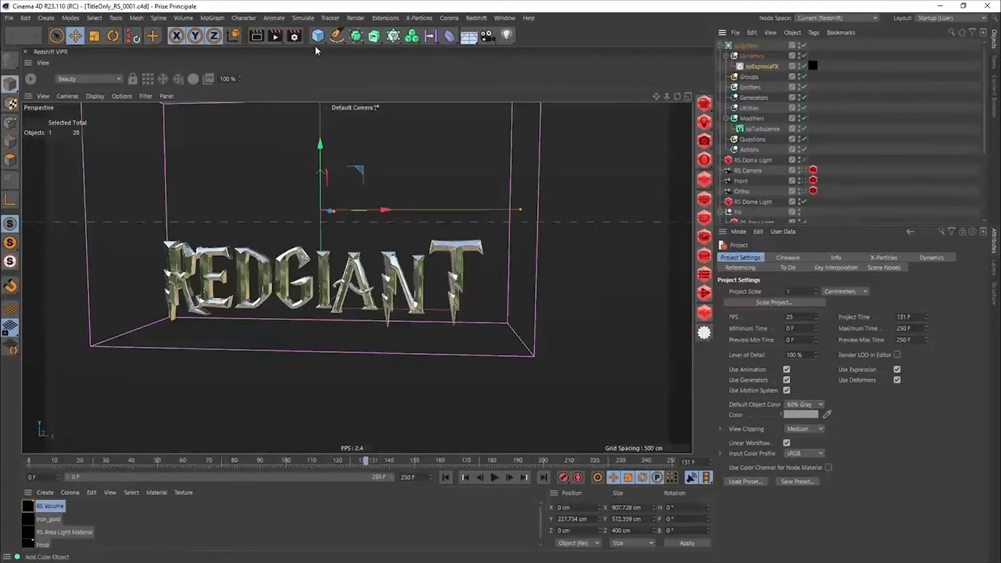
# Open the scene Title_Xplosia8cm.c4d from the Xpart folder
pyautogui.click(9, 17)
pyautogui.click(27, 46)
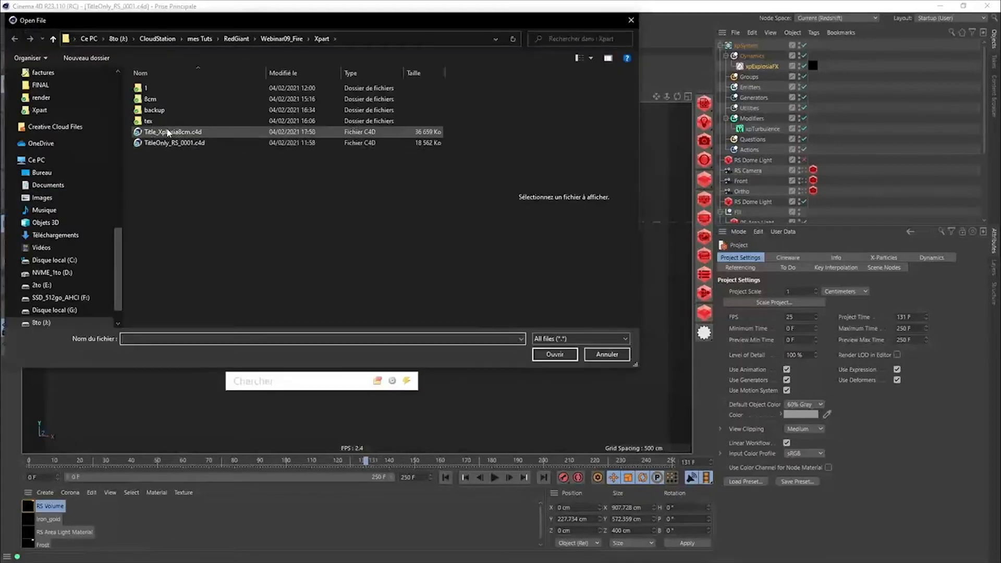
pyautogui.doubleClick(168, 132)
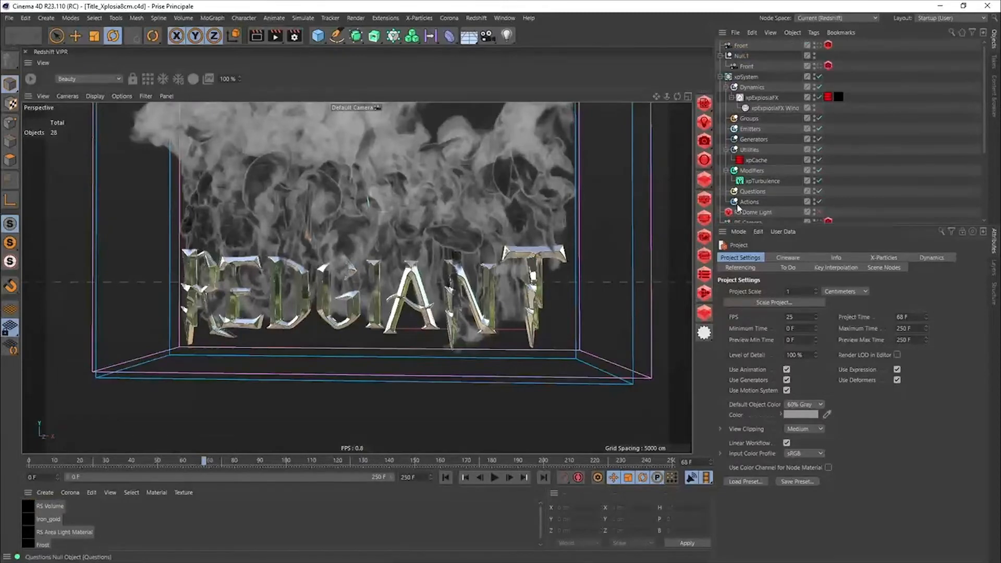
# Select the xpCache object and scrub through the cached smoke between frames 41 and 73, stopping at frame 66
pyautogui.click(751, 159)
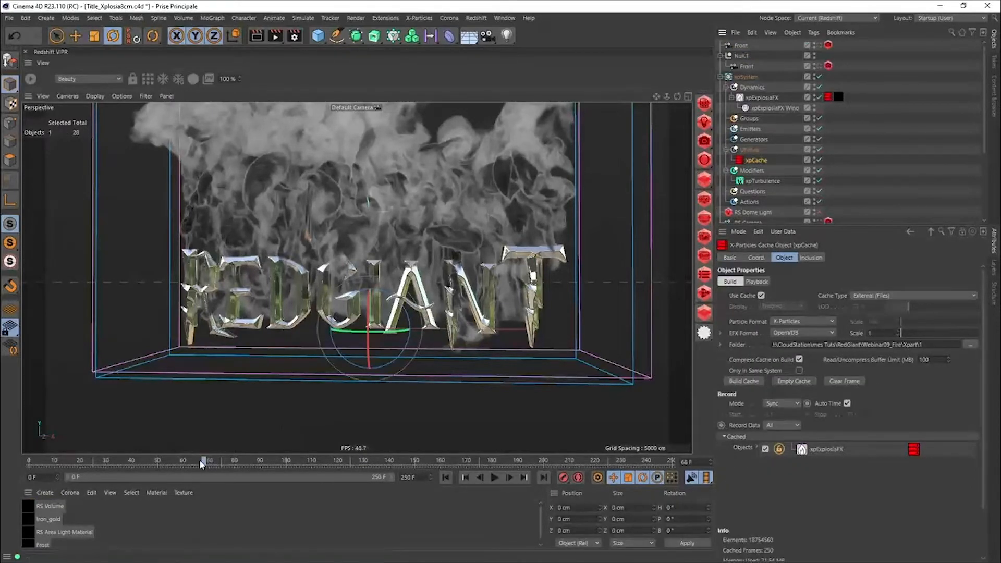
pyautogui.click(166, 463)
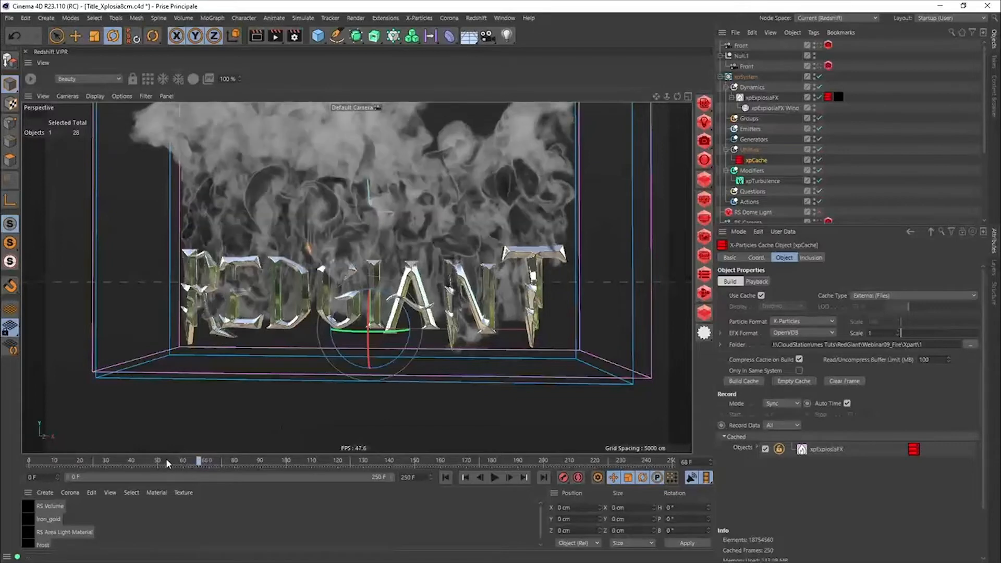
pyautogui.click(134, 462)
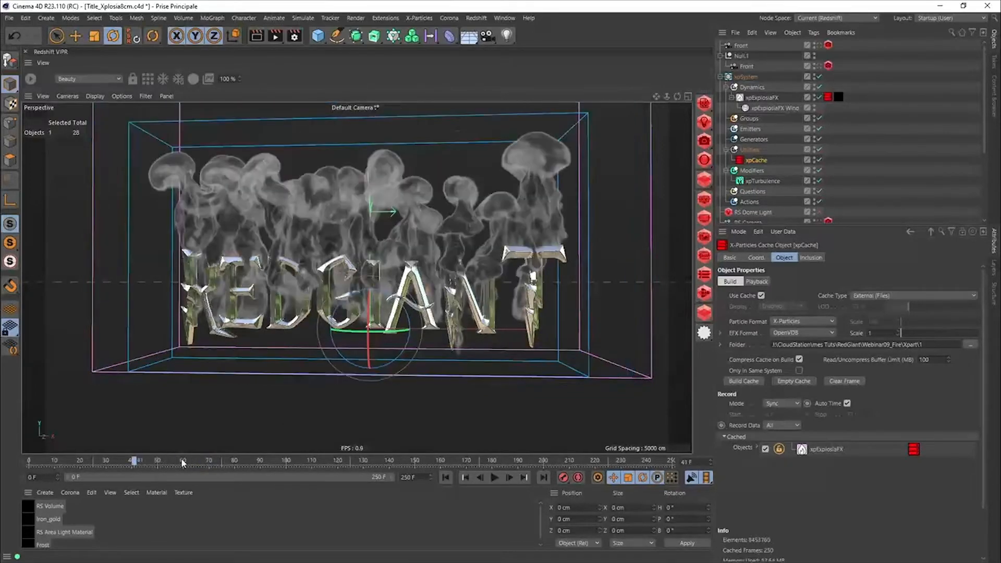
pyautogui.moveTo(200, 457); pyautogui.dragTo(218, 459)
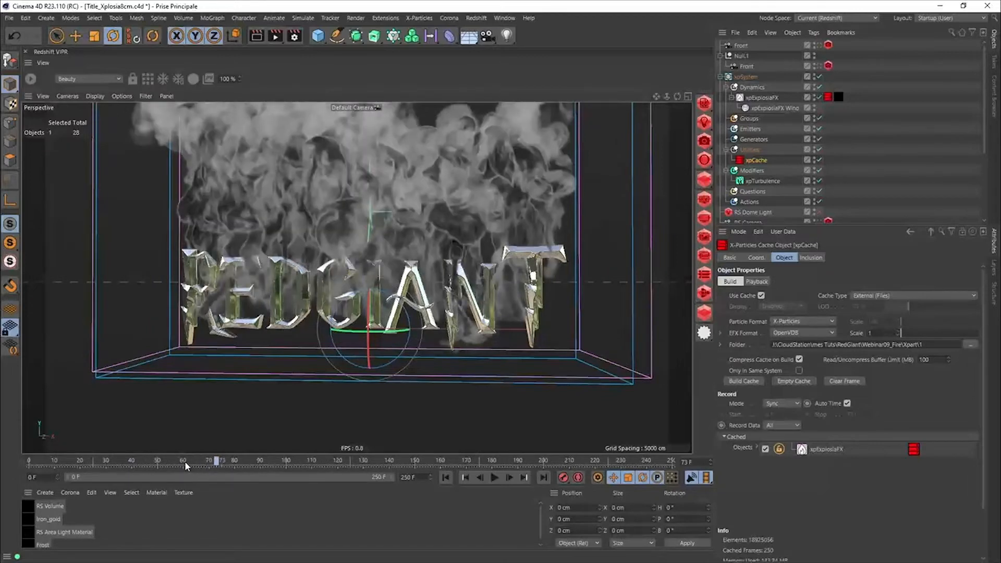
pyautogui.click(185, 461)
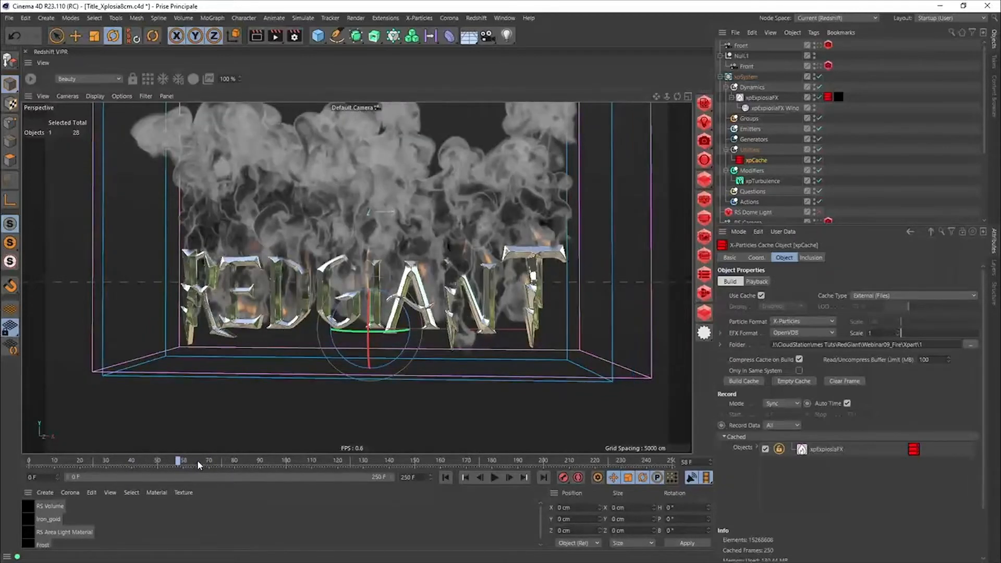
pyautogui.click(197, 460)
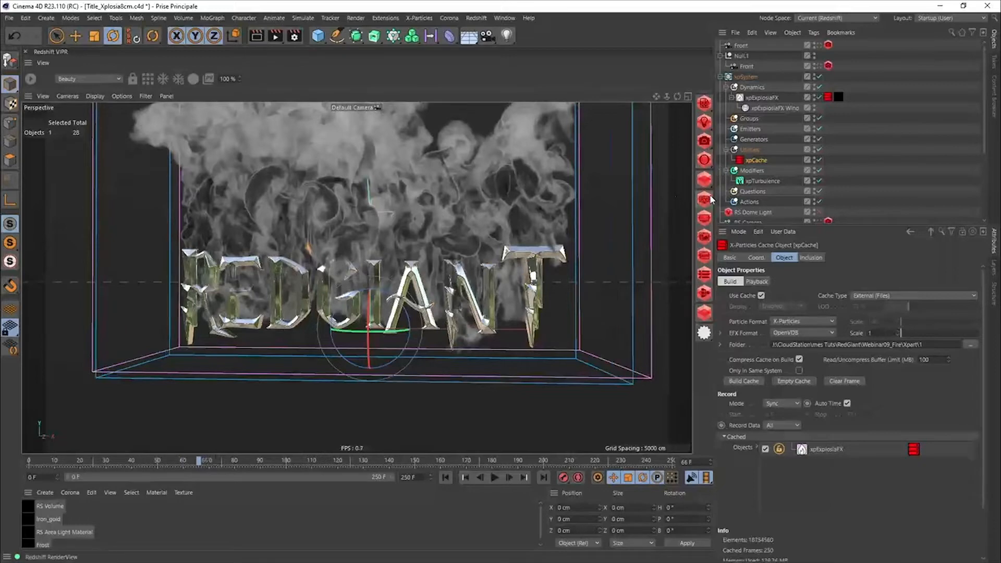
# Open the Redshift RenderView, start the live render of frame 66, and place its window beside the viewport
pyautogui.click(703, 162)
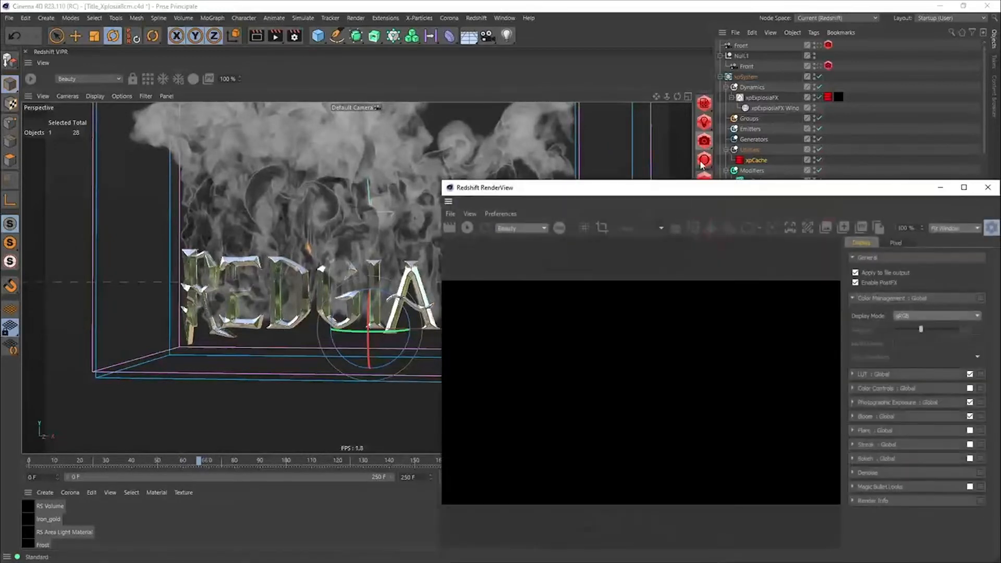
pyautogui.moveTo(711, 189); pyautogui.dragTo(342, 90)
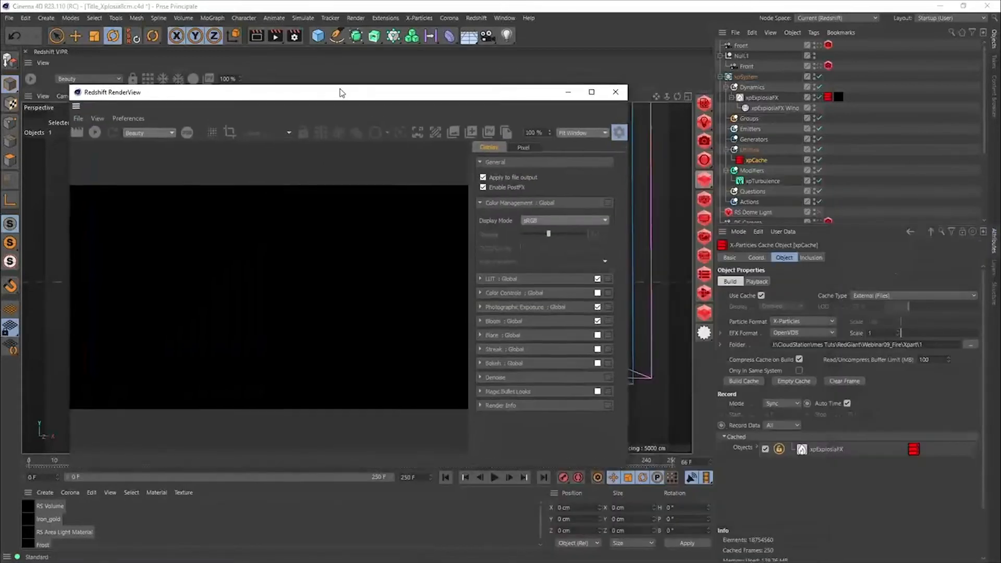
pyautogui.click(99, 130)
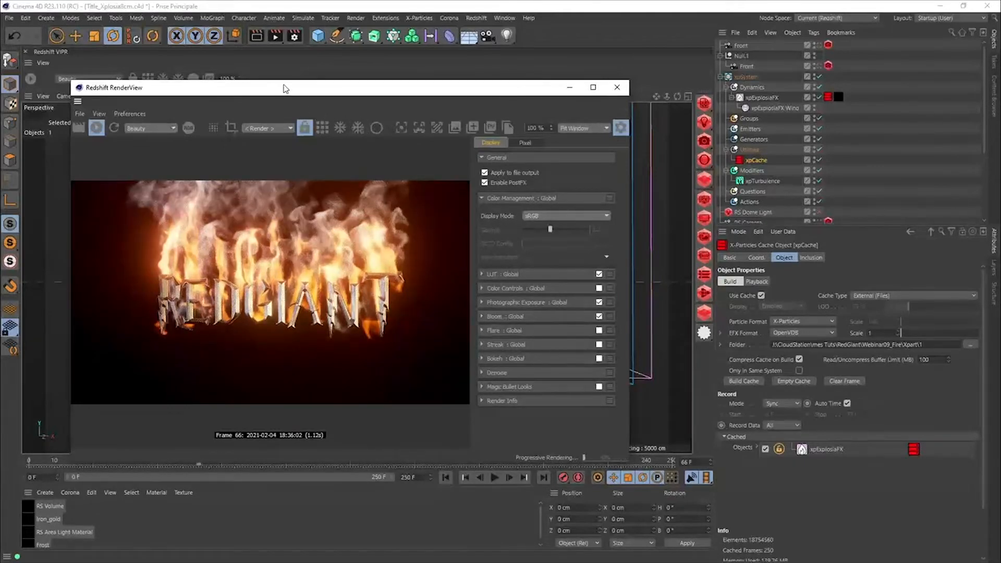
pyautogui.moveTo(275, 89); pyautogui.dragTo(552, 117)
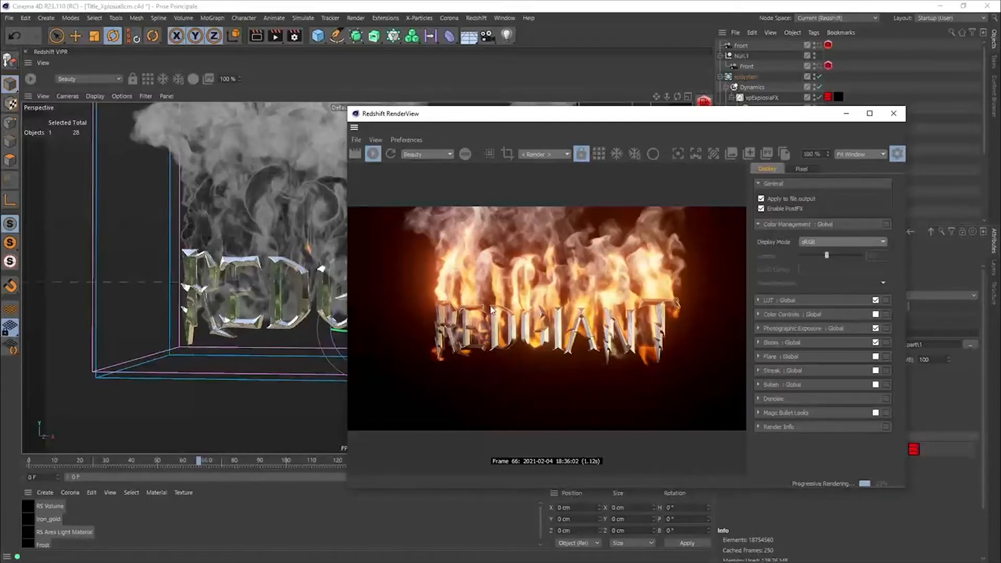
pyautogui.moveTo(566, 114); pyautogui.dragTo(697, 127)
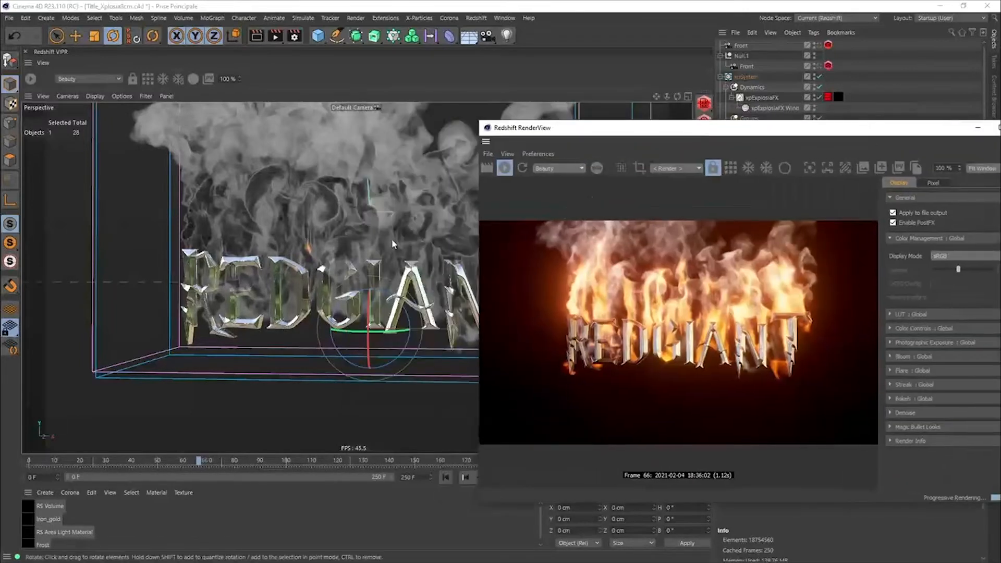
# Examine the burning letters in the live render from close and angled views, and stop the render
pyautogui.moveTo(335, 256); pyautogui.dragTo(420, 215)
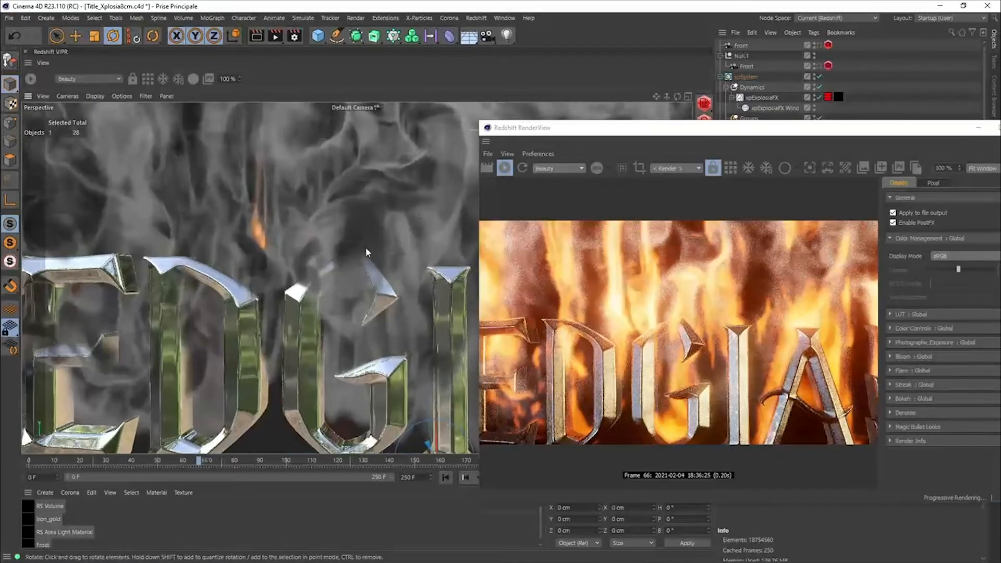
pyautogui.moveTo(364, 248); pyautogui.dragTo(338, 261)
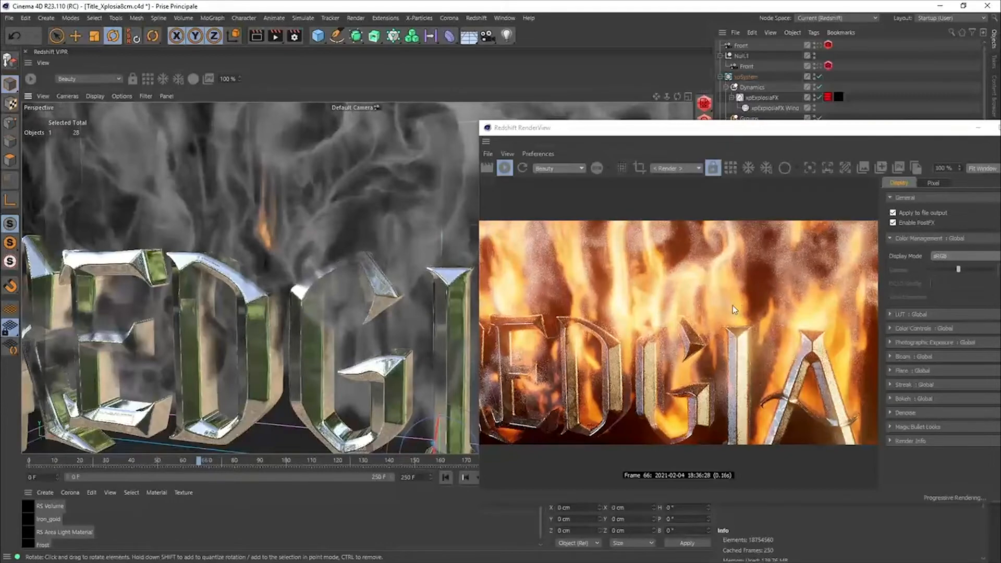
pyautogui.moveTo(693, 125); pyautogui.dragTo(330, 110)
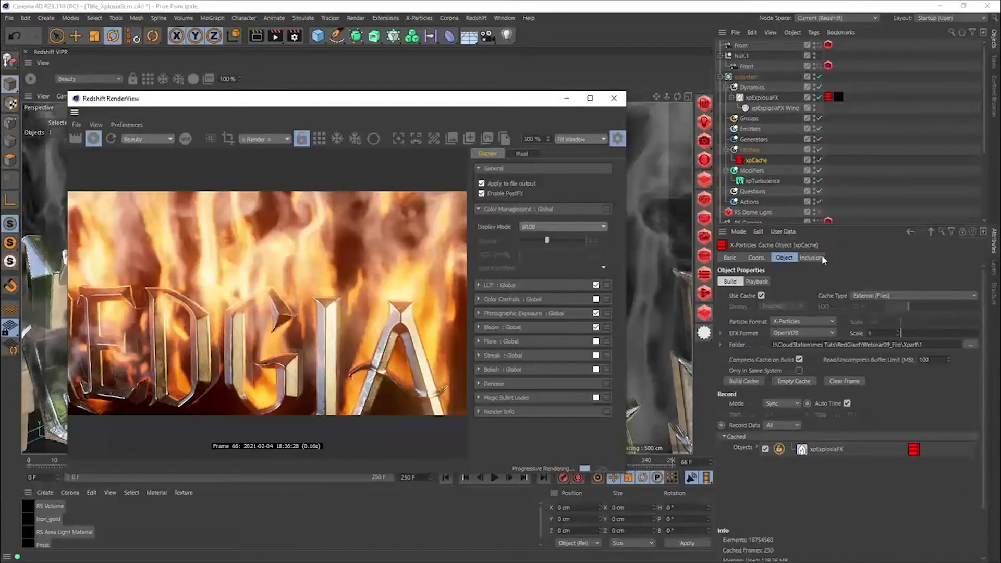
pyautogui.moveTo(337, 99); pyautogui.dragTo(759, 113)
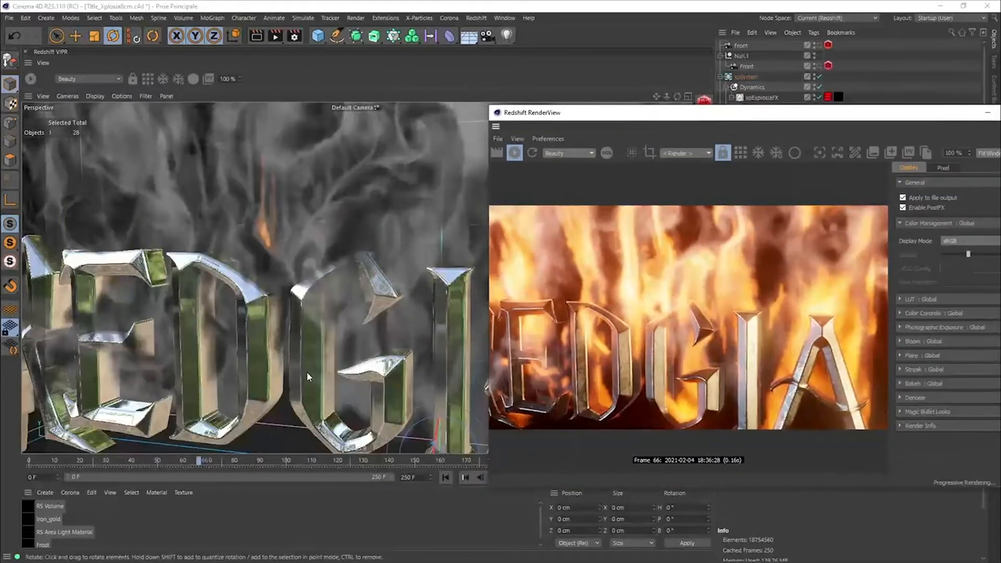
pyautogui.scroll(-5, 296, 342)
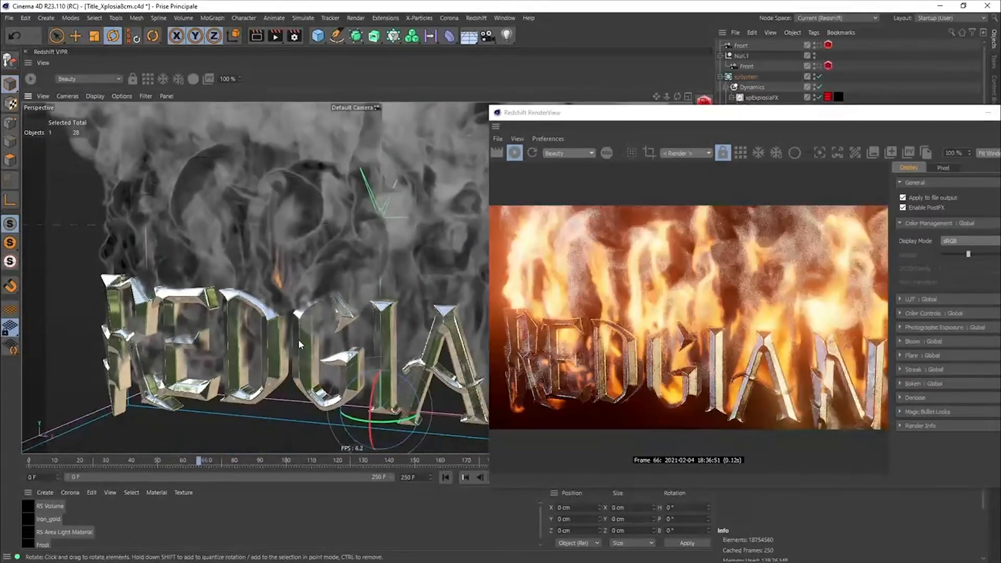
pyautogui.moveTo(298, 339); pyautogui.dragTo(312, 321)
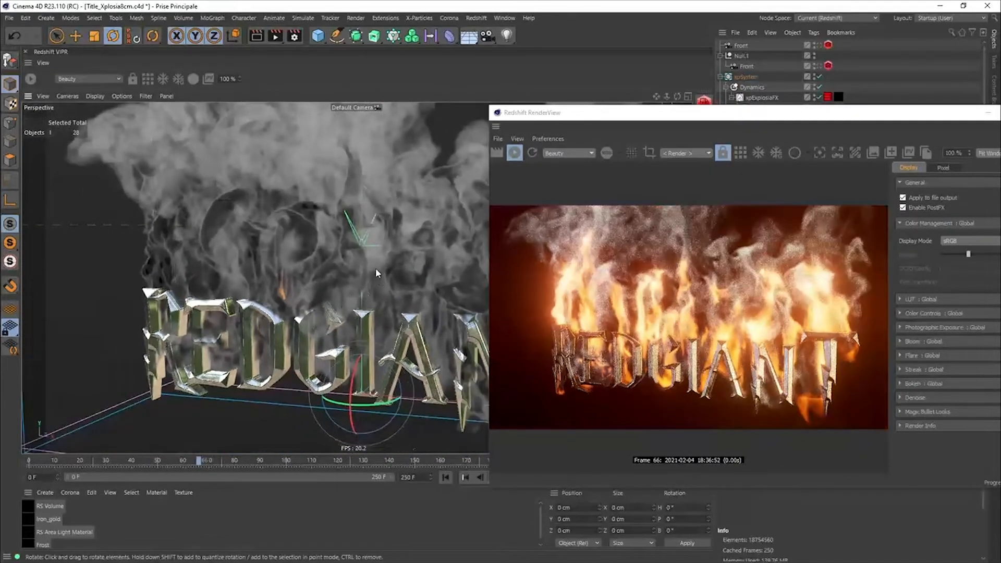
pyautogui.moveTo(376, 268); pyautogui.dragTo(324, 246)
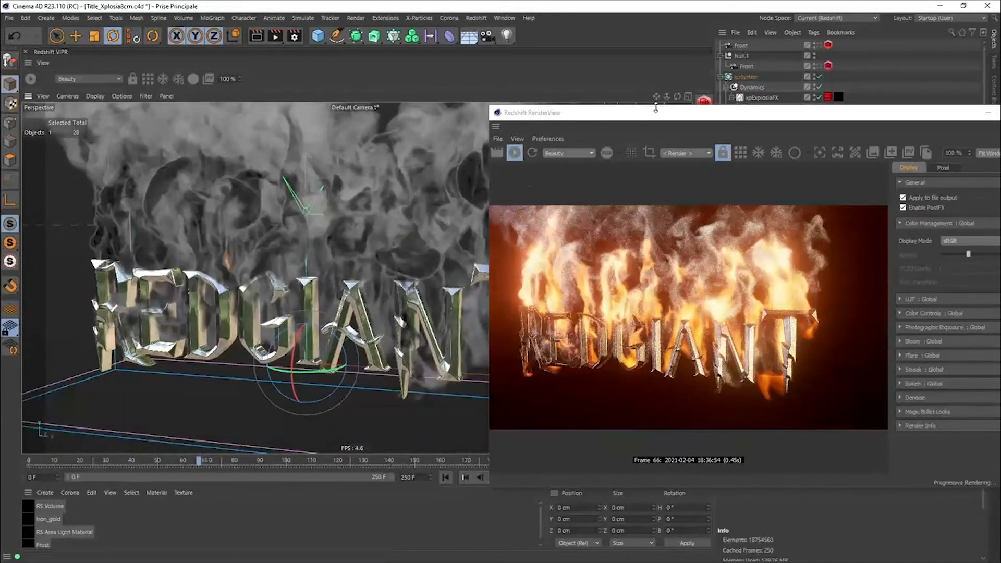
pyautogui.moveTo(656, 108); pyautogui.dragTo(349, 112)
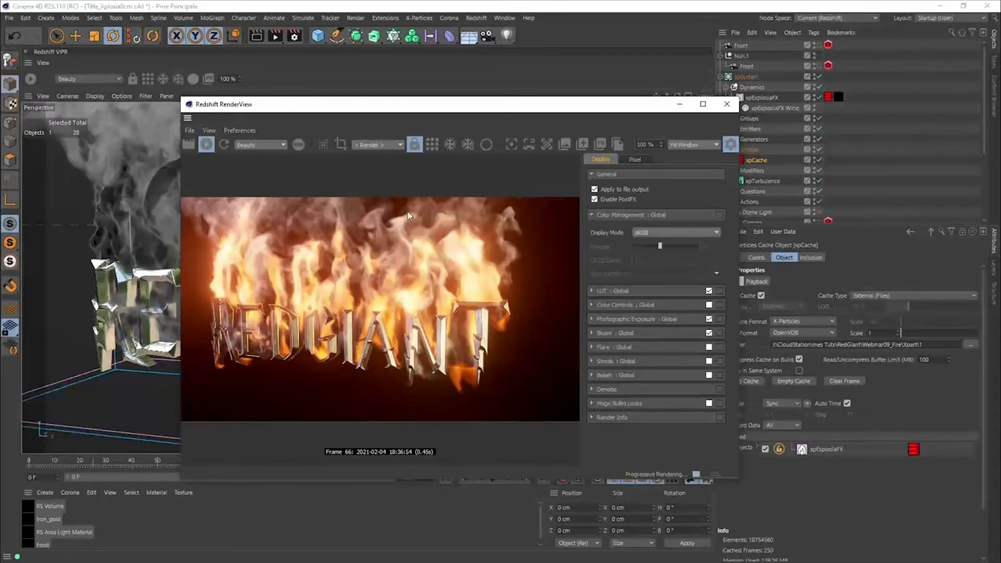
pyautogui.moveTo(432, 114); pyautogui.dragTo(406, 110)
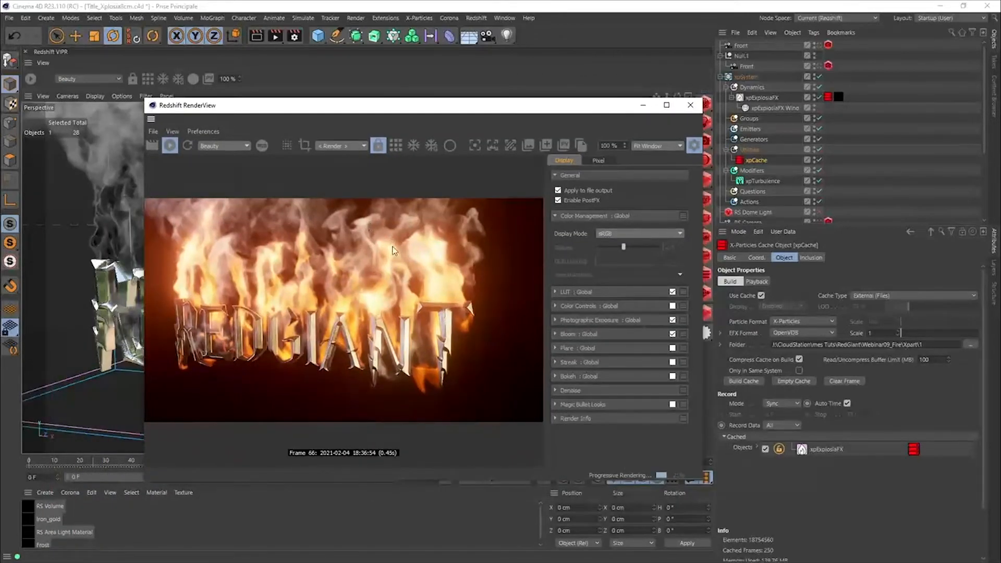
pyautogui.click(169, 145)
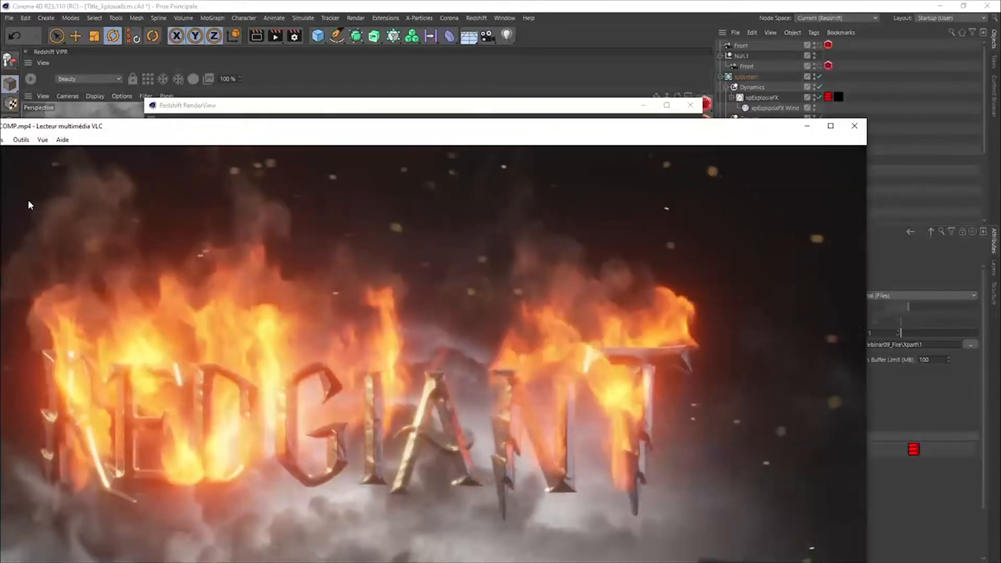
# Watch the composited burningTitle_[0000-0250] assemble SImple COMP.mp4 full screen in VLC and close the player
pyautogui.moveTo(295, 131); pyautogui.dragTo(472, 27)
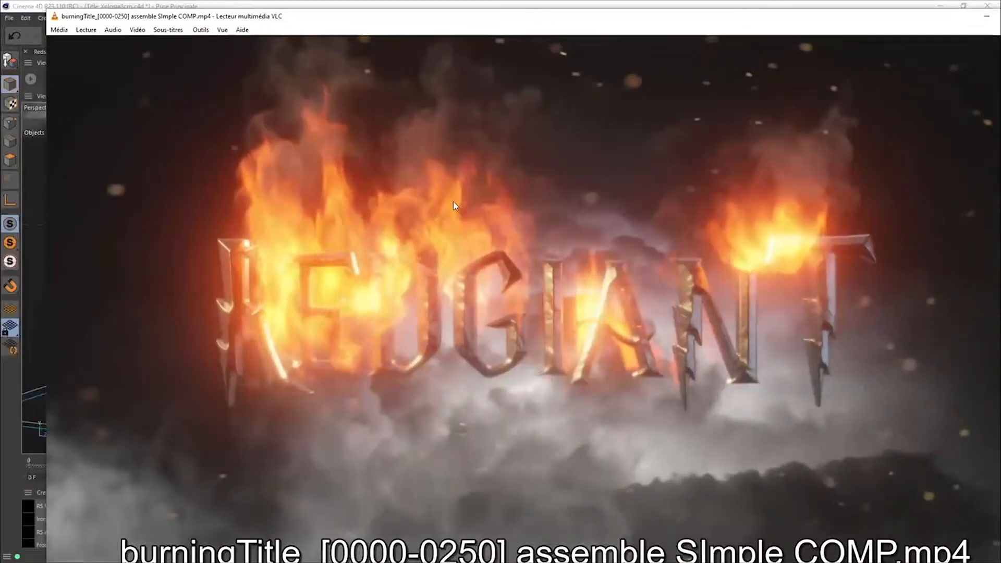
pyautogui.doubleClick(453, 202)
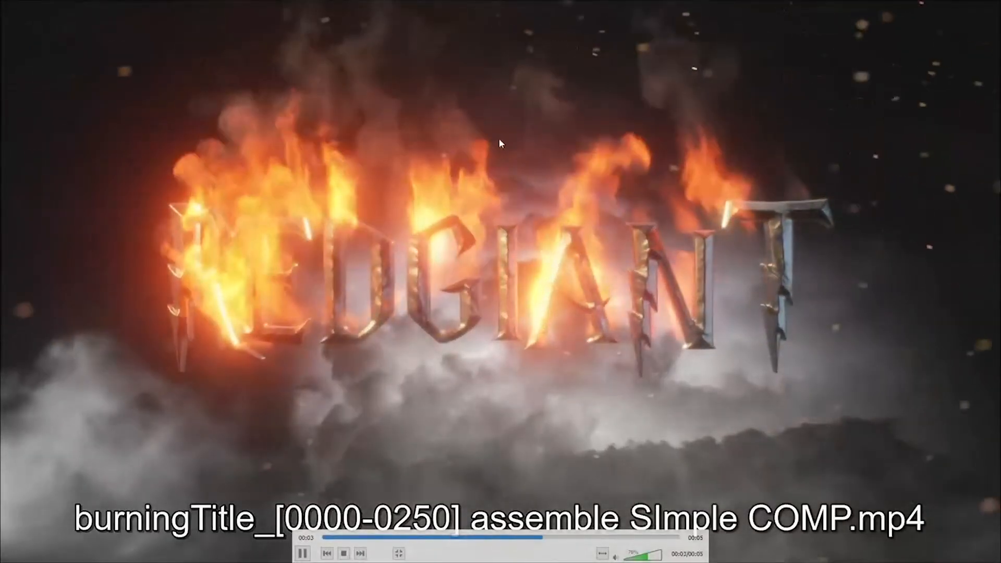
pyautogui.doubleClick(487, 145)
pyautogui.moveTo(913, 17); pyautogui.dragTo(759, 47)
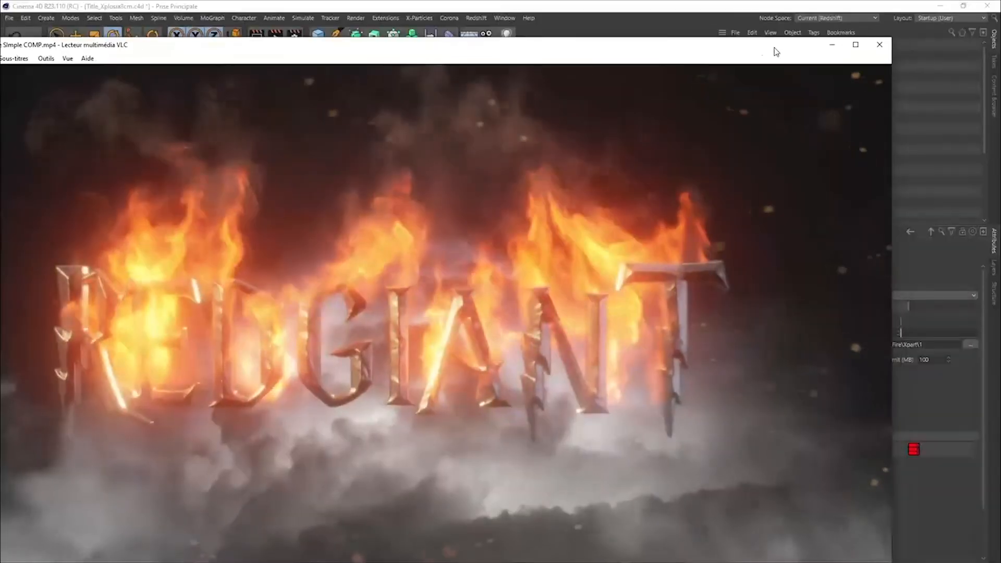
pyautogui.click(881, 45)
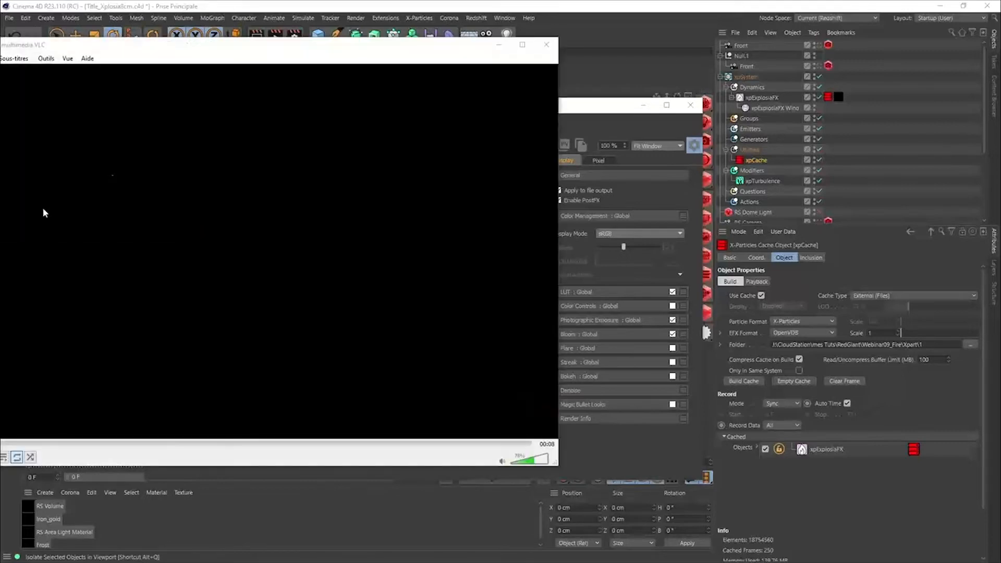
# Watch Render_Xplosia360.mp4 in VLC, and close both the player and the Redshift RenderView
pyautogui.doubleClick(365, 319)
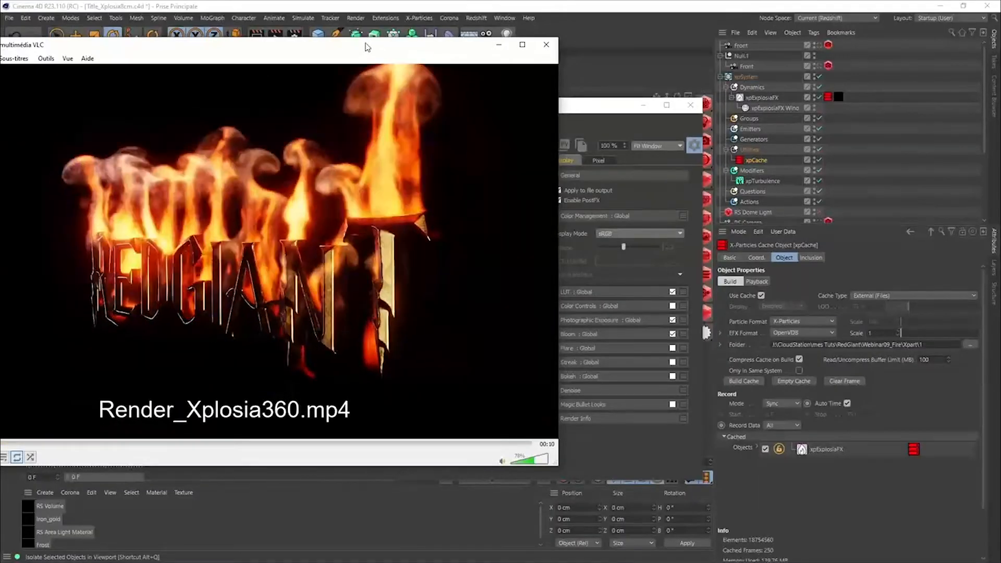
pyautogui.moveTo(332, 47); pyautogui.dragTo(454, 48)
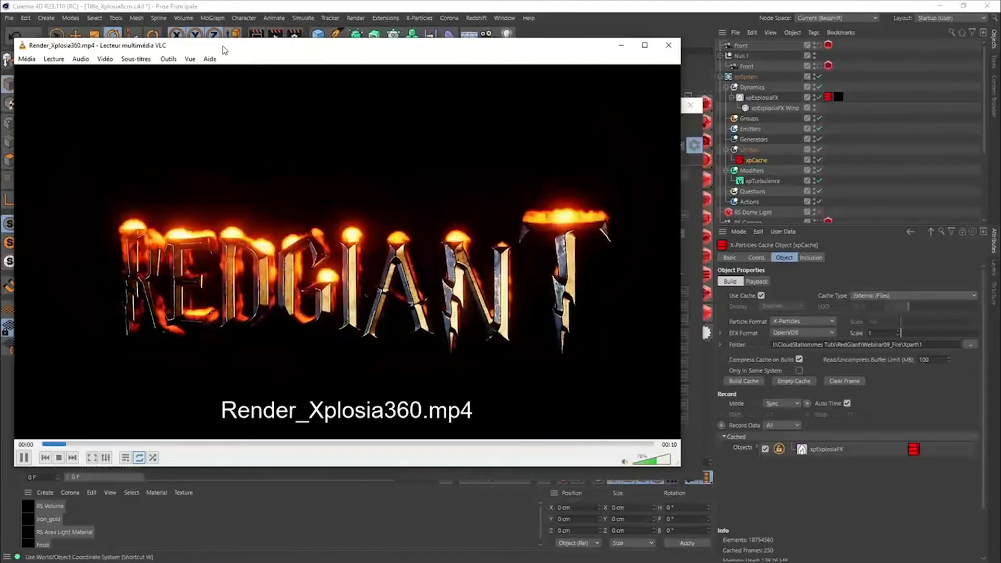
pyautogui.moveTo(223, 49); pyautogui.dragTo(289, 42)
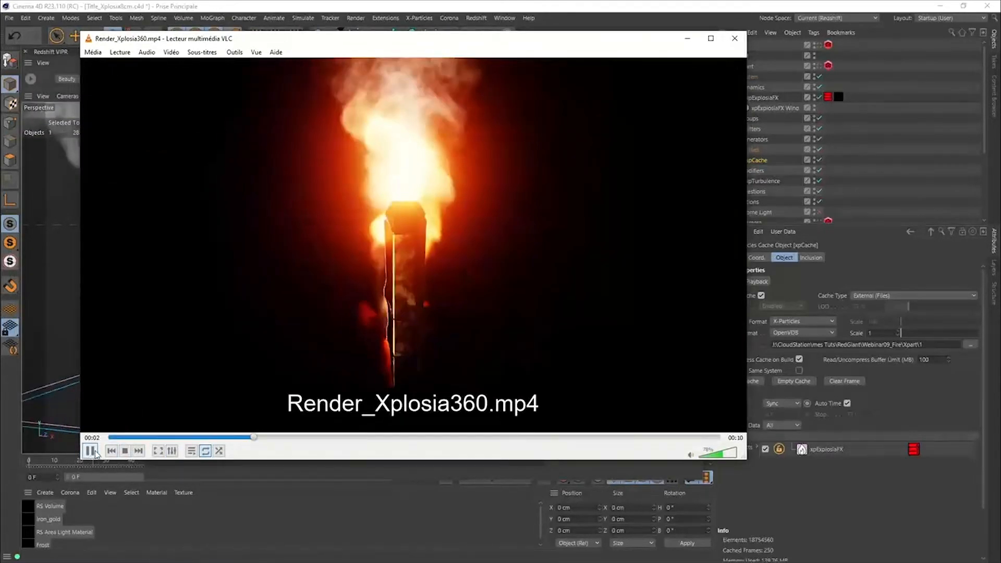
pyautogui.press('space')
pyautogui.click(735, 38)
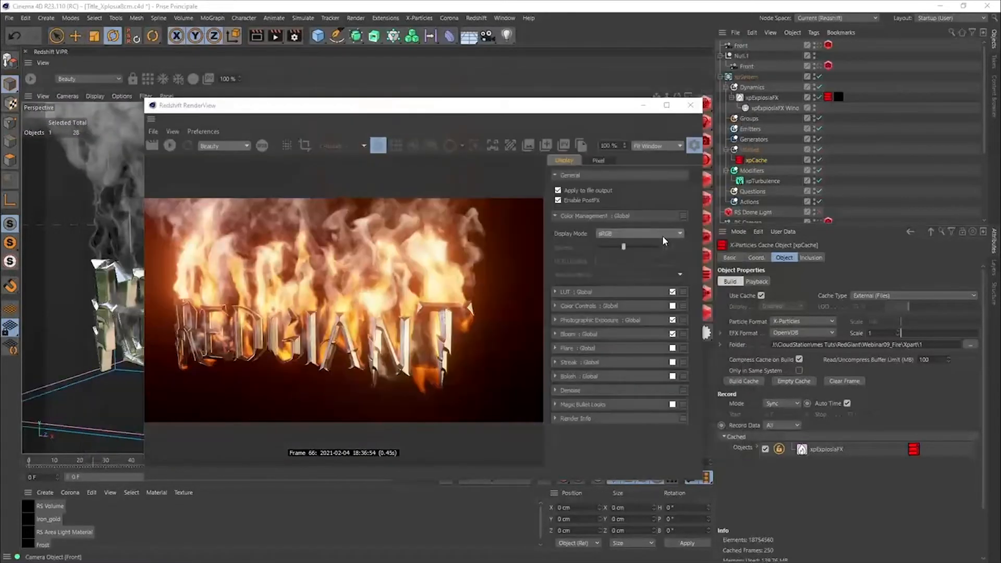
pyautogui.click(690, 104)
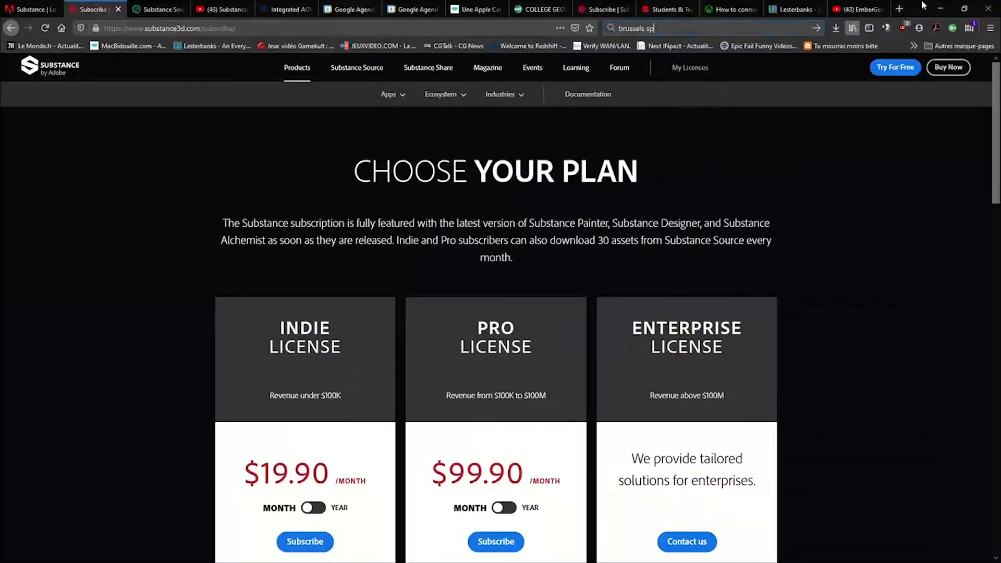
# Switch to the web browser and look up embergen to open JangaFX's EmberGen product page
pyautogui.click(941, 7)
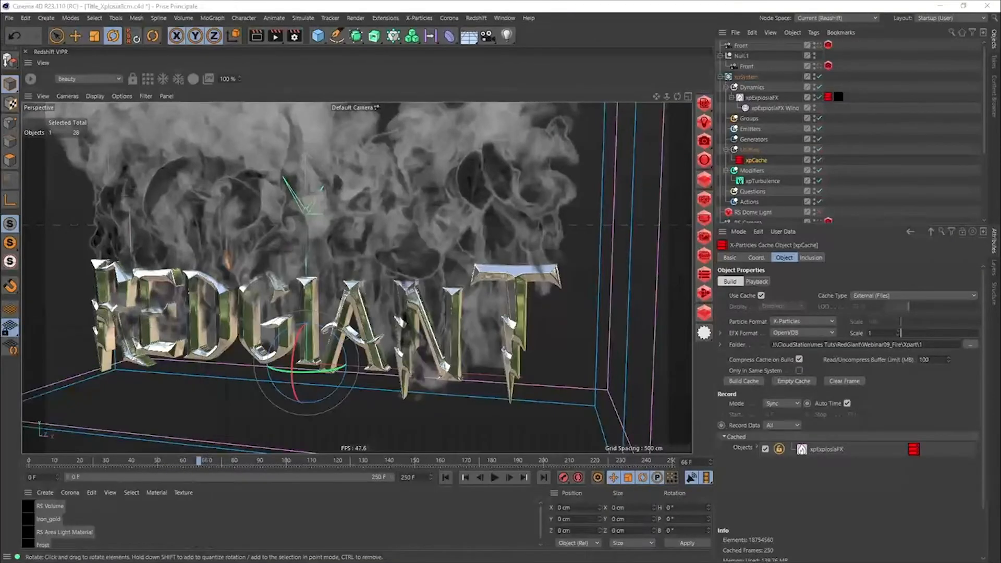
pyautogui.moveTo(0, 241); pyautogui.dragTo(529, 2)
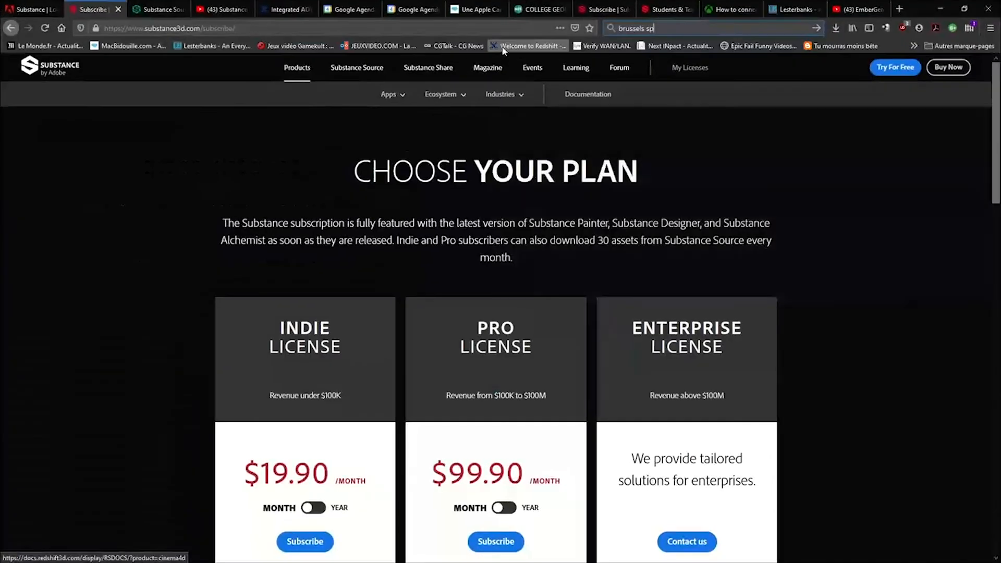
pyautogui.click(290, 30)
pyautogui.write('embergen')
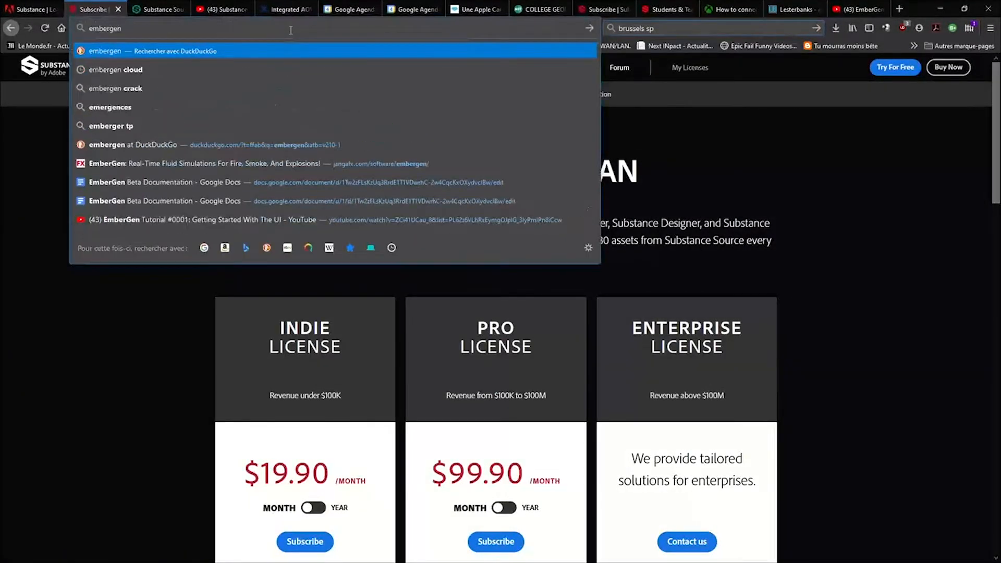
pyautogui.press('Return')
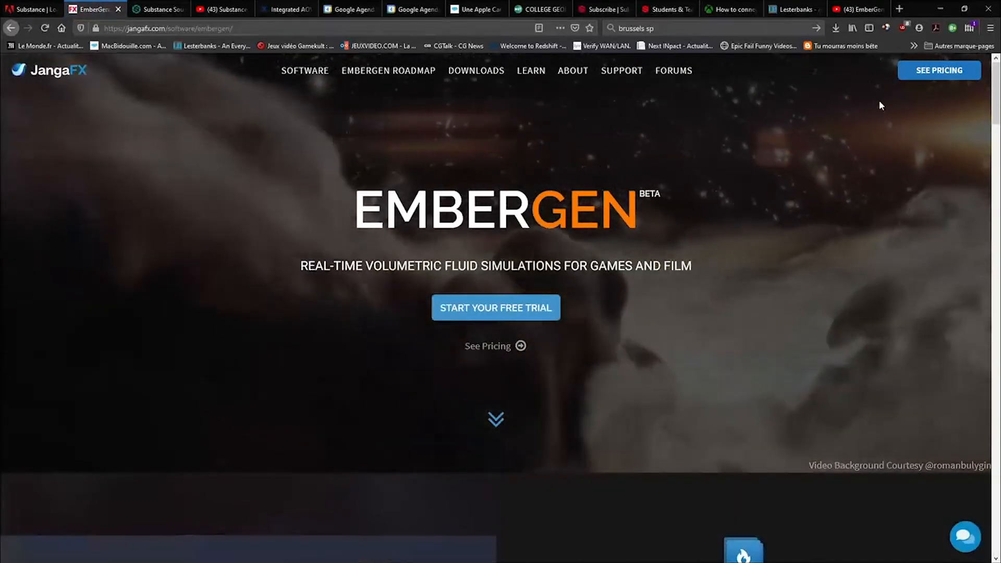
# Examine the indie license pricing for EmberGen on the JangaFX site and minimize the browser
pyautogui.click(920, 73)
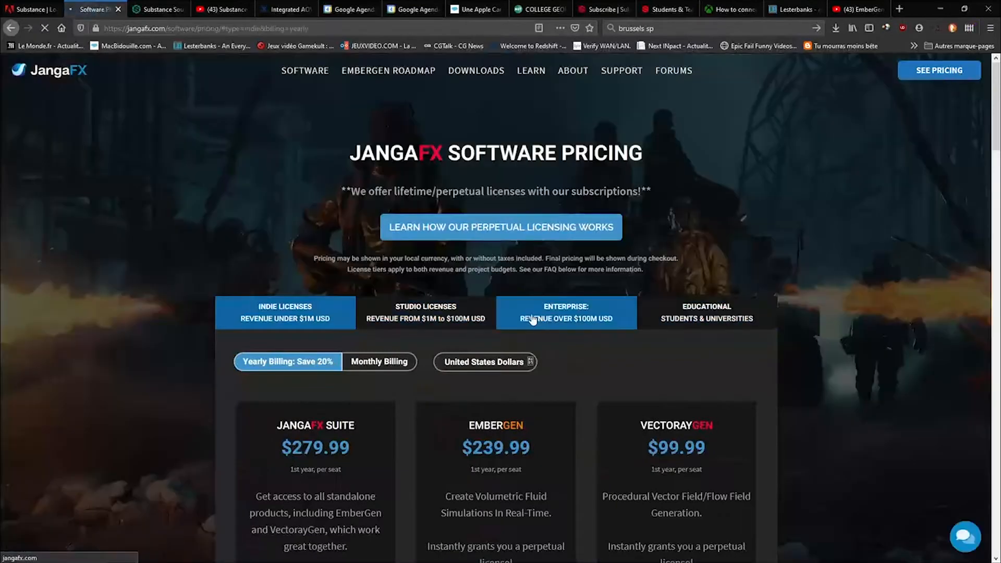
pyautogui.scroll(-3, 462, 360)
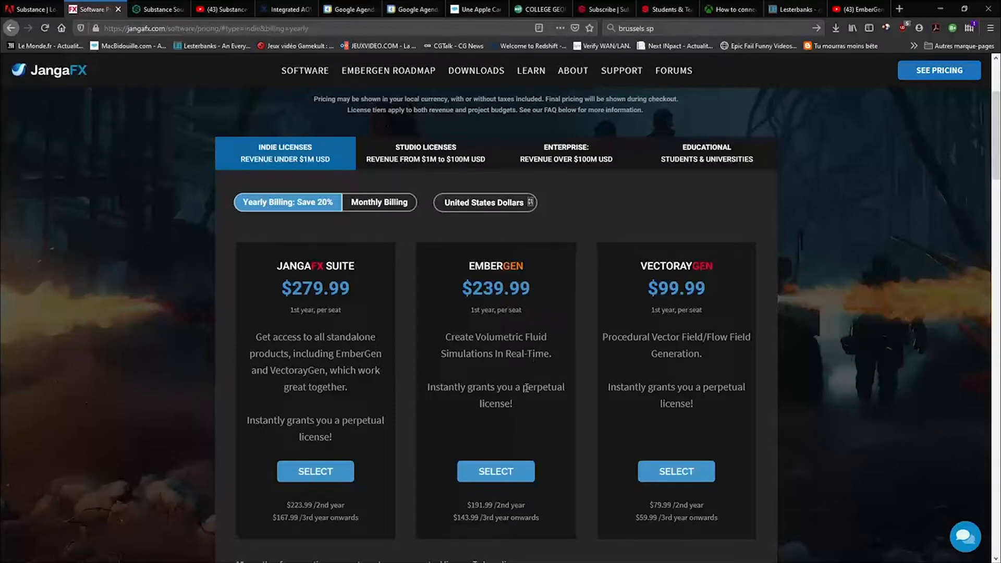
pyautogui.click(941, 8)
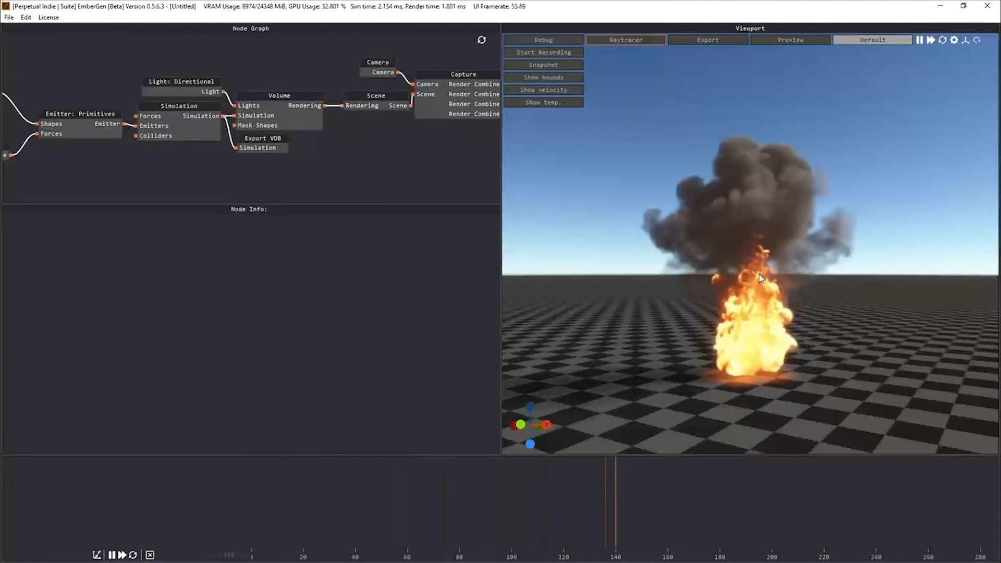
# In EmberGen, orbit around the default fire, select the Simulation node, and review its settings in an enlarged node info area
pyautogui.moveTo(743, 300); pyautogui.dragTo(709, 312)
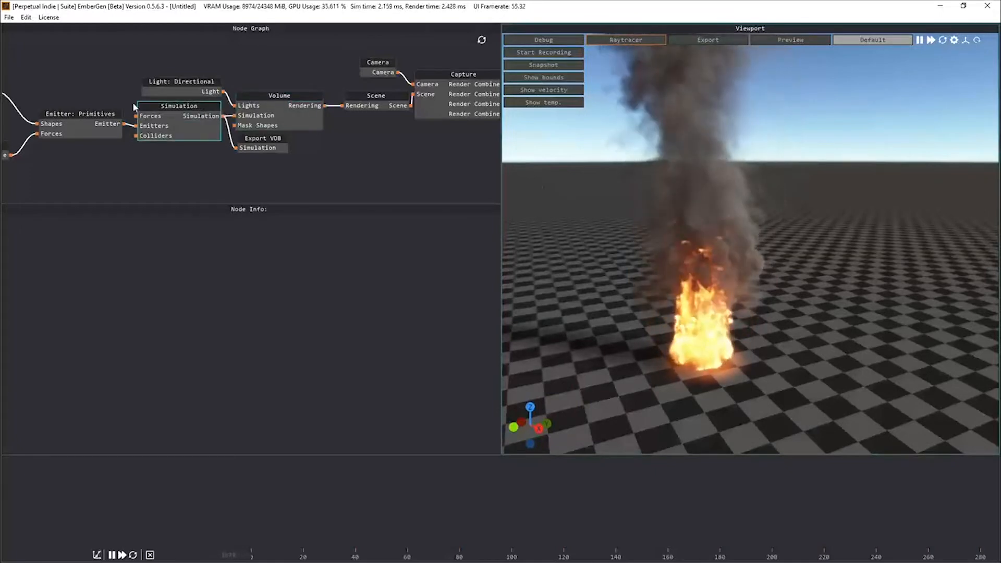
pyautogui.click(188, 113)
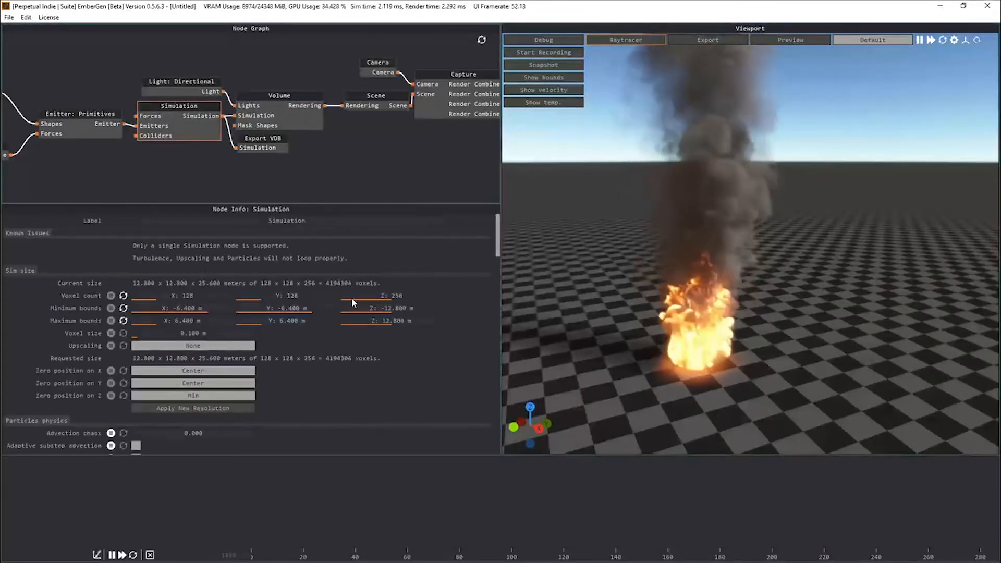
pyautogui.moveTo(307, 455); pyautogui.dragTo(312, 535)
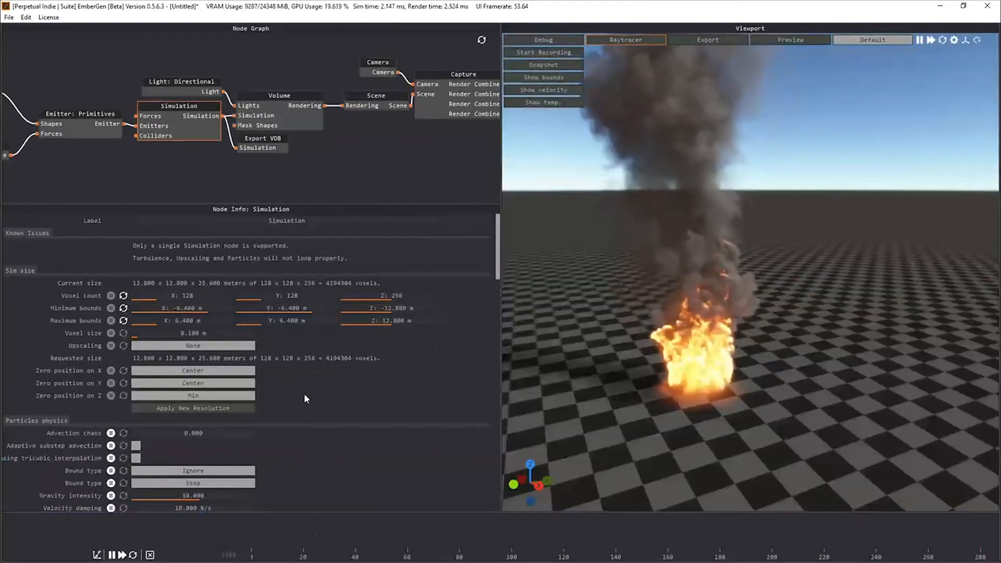
pyautogui.scroll(-15, 293, 388)
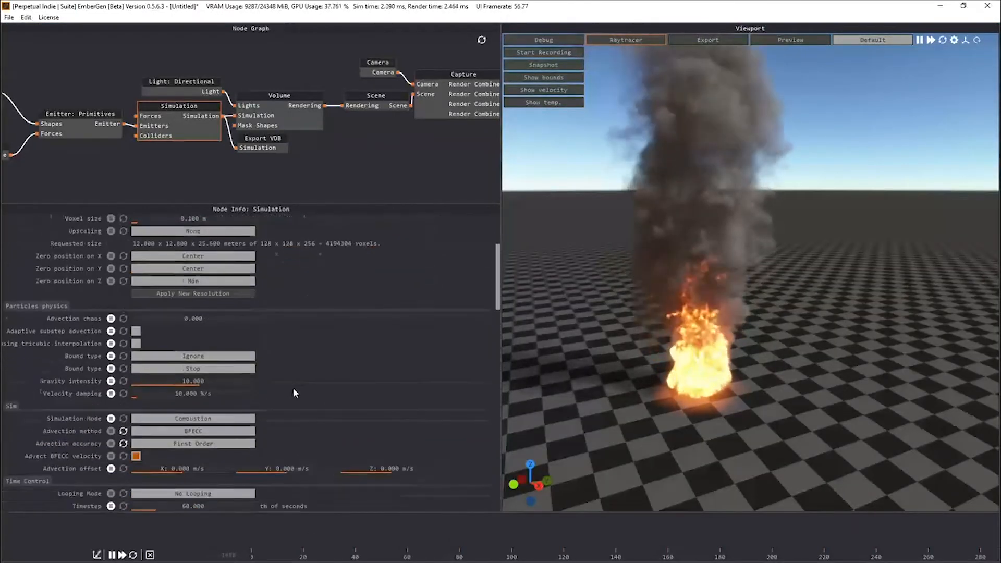
# Set the simulation's oxygen in fuel to 34.583 % and combustion ignition temp to 4225 K, and check the fire from a lower angle
pyautogui.scroll(-5, 293, 388)
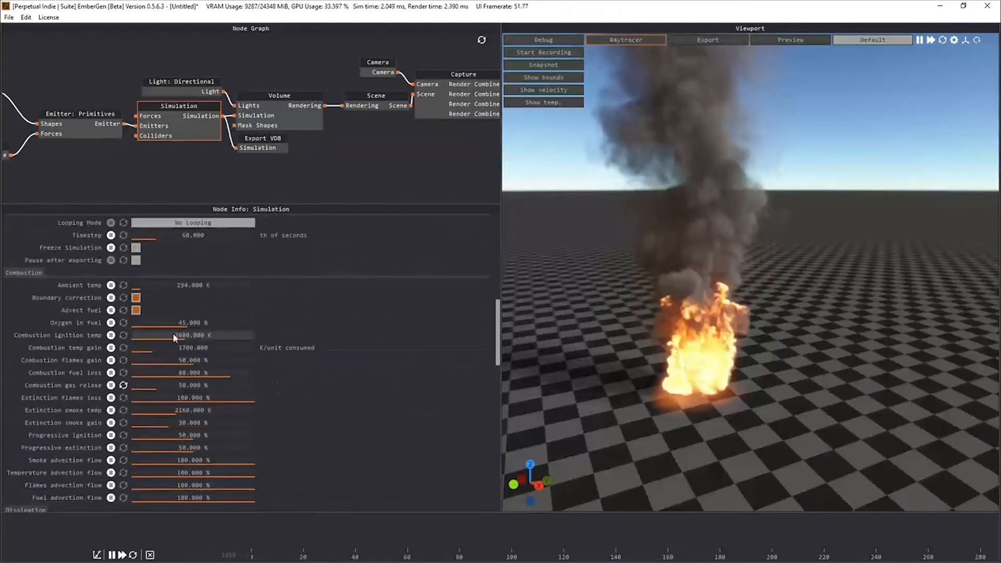
pyautogui.moveTo(182, 327); pyautogui.dragTo(167, 325)
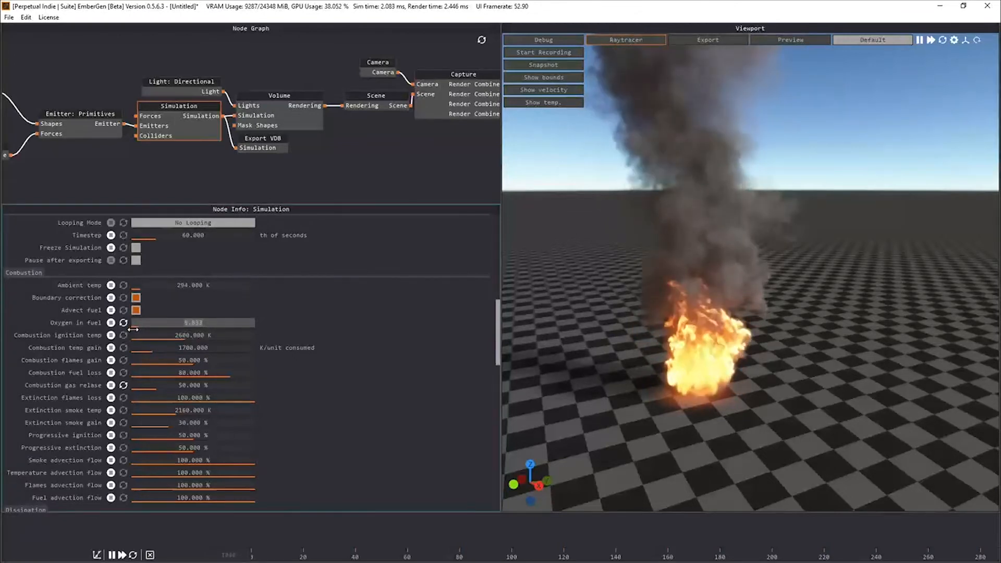
pyautogui.moveTo(130, 330); pyautogui.dragTo(229, 339)
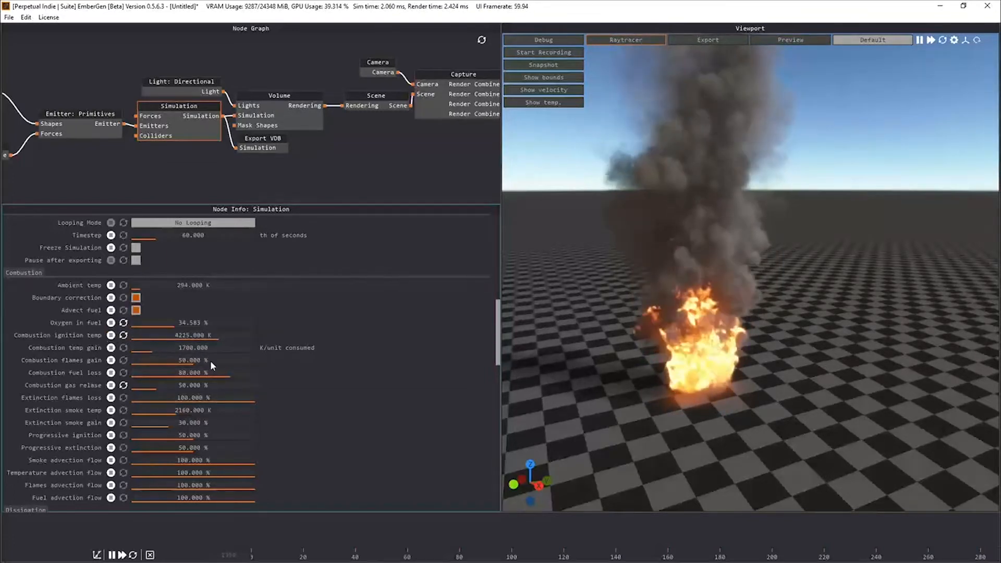
pyautogui.scroll(-3, 342, 396)
pyautogui.scroll(-3, 342, 393)
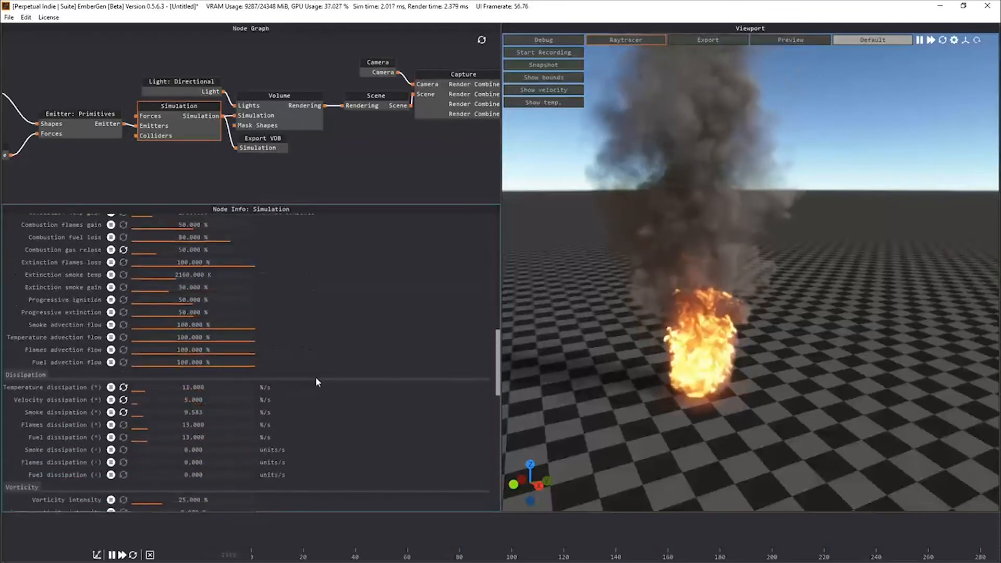
pyautogui.scroll(7, 270, 345)
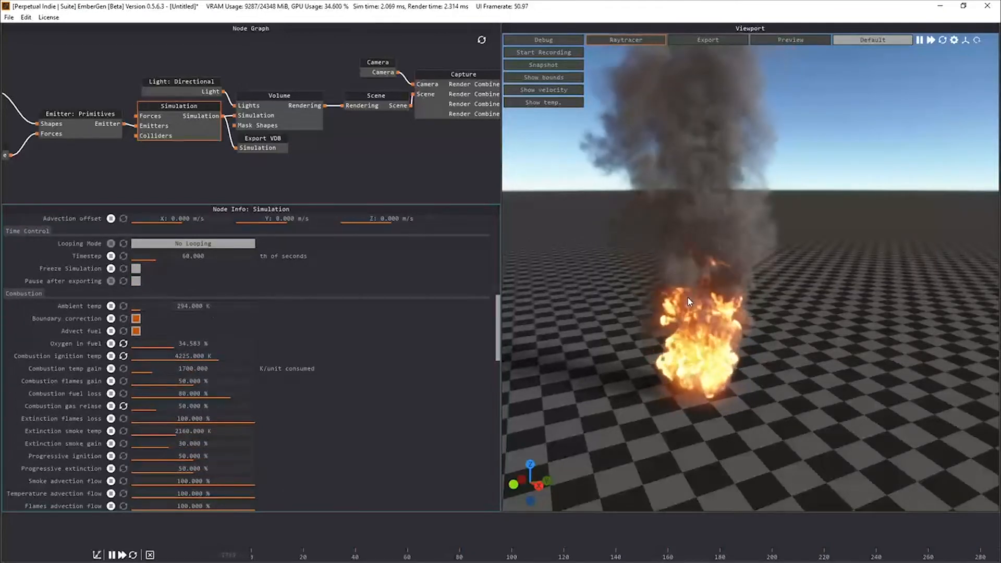
pyautogui.moveTo(721, 295); pyautogui.dragTo(680, 334)
# Open the 012-Fog.ember project from the EmberGenBeta presets folder
pyautogui.click(9, 17)
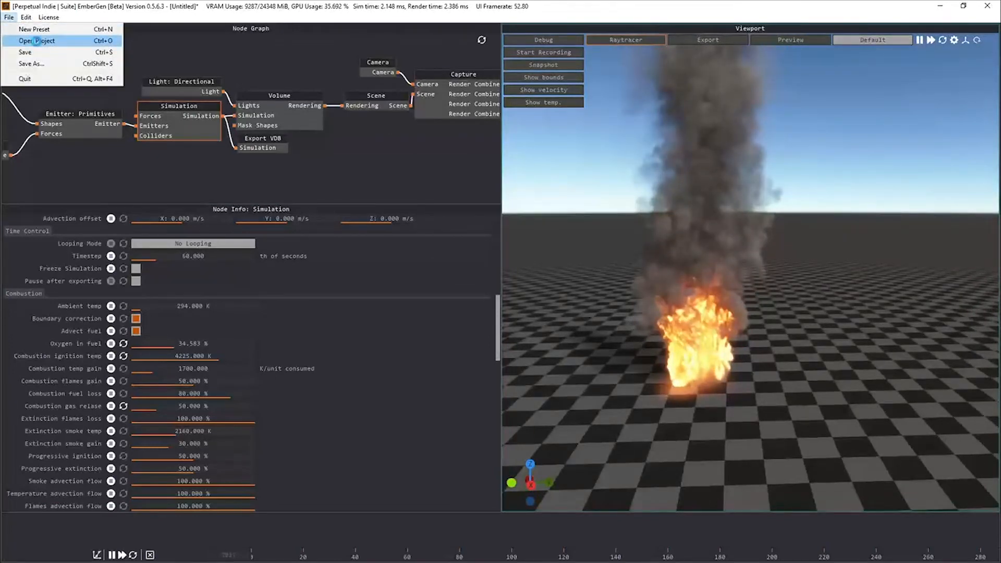
pyautogui.click(36, 41)
pyautogui.click(502, 319)
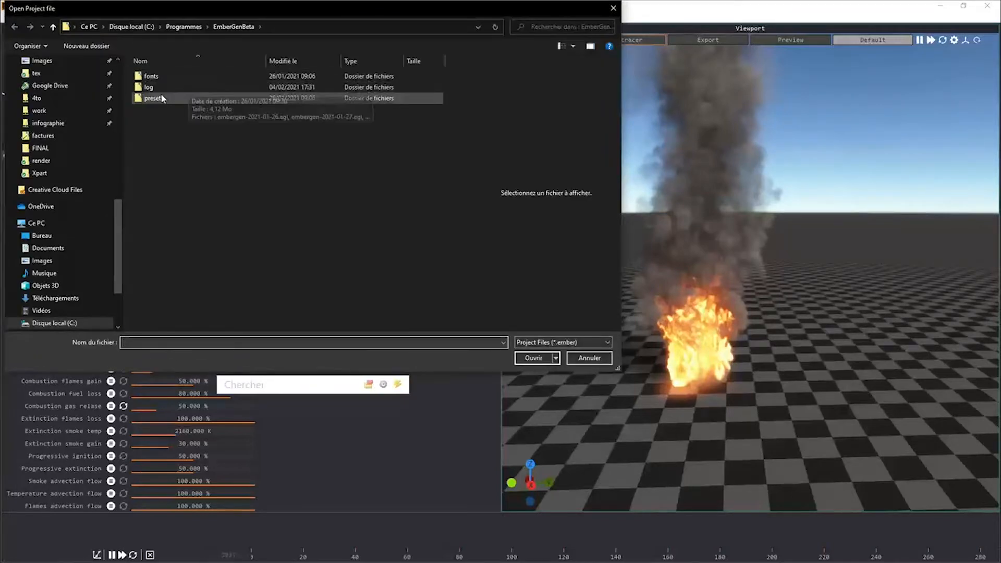
pyautogui.doubleClick(150, 98)
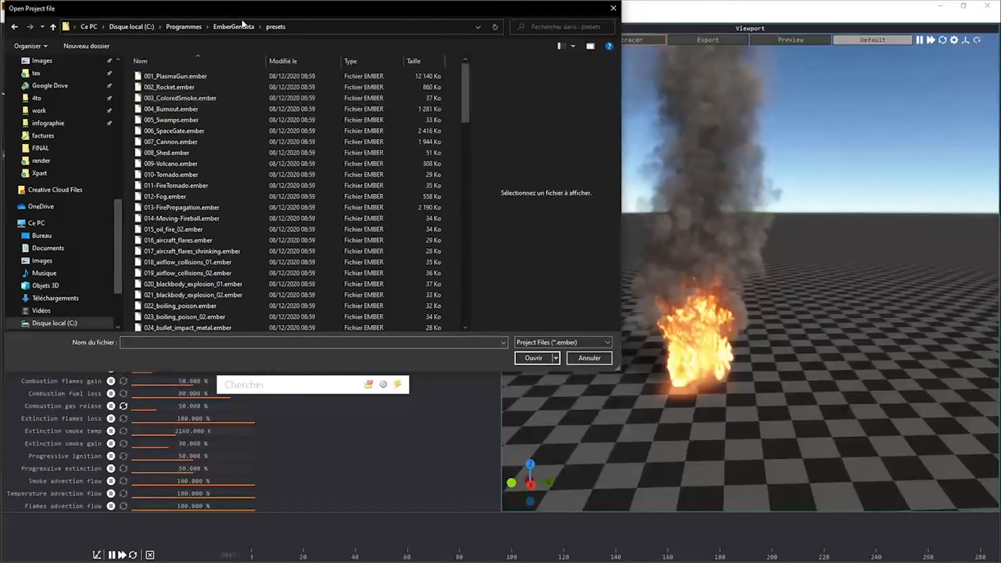
pyautogui.moveTo(246, 12); pyautogui.dragTo(315, 46)
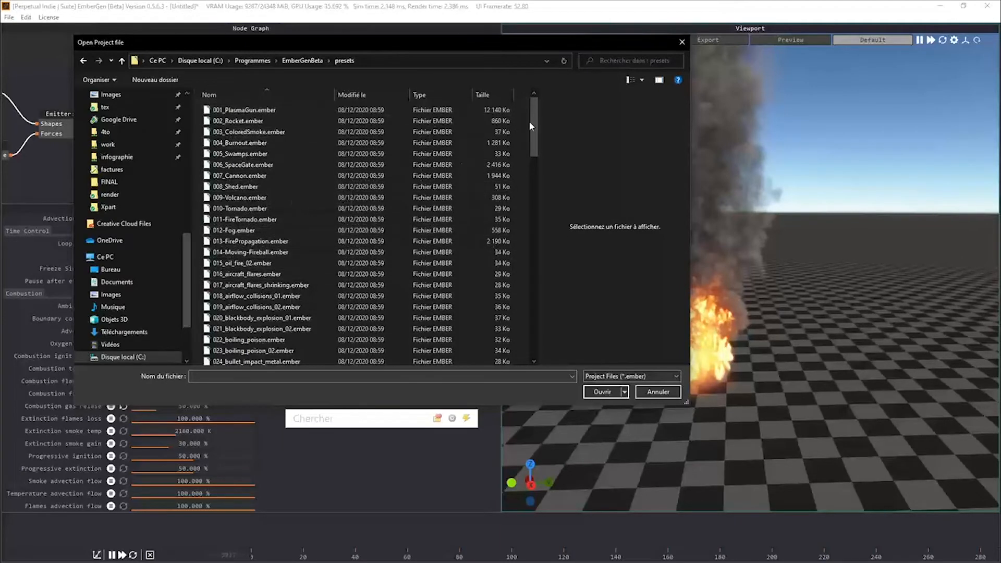
pyautogui.moveTo(535, 123); pyautogui.dragTo(535, 128)
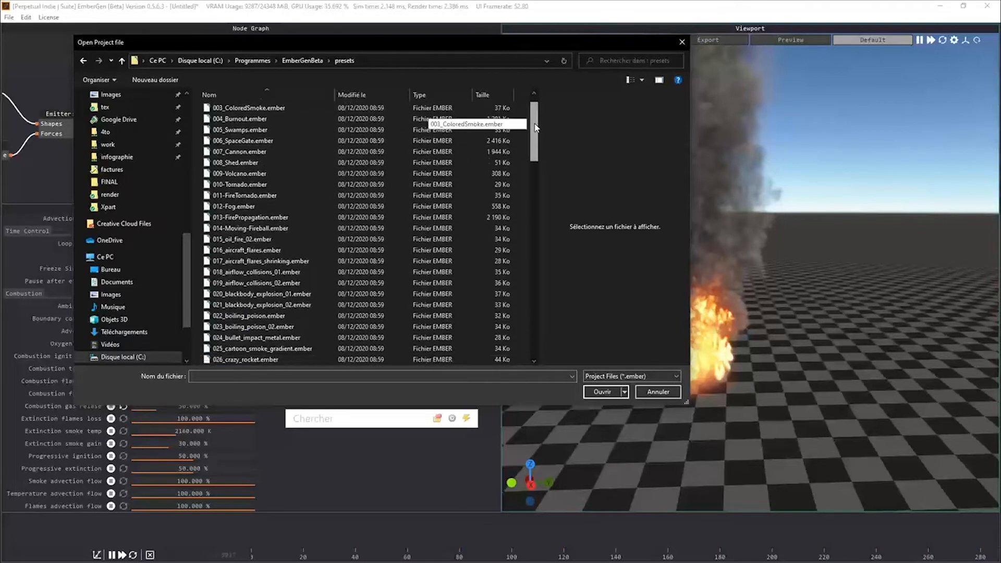
pyautogui.doubleClick(226, 207)
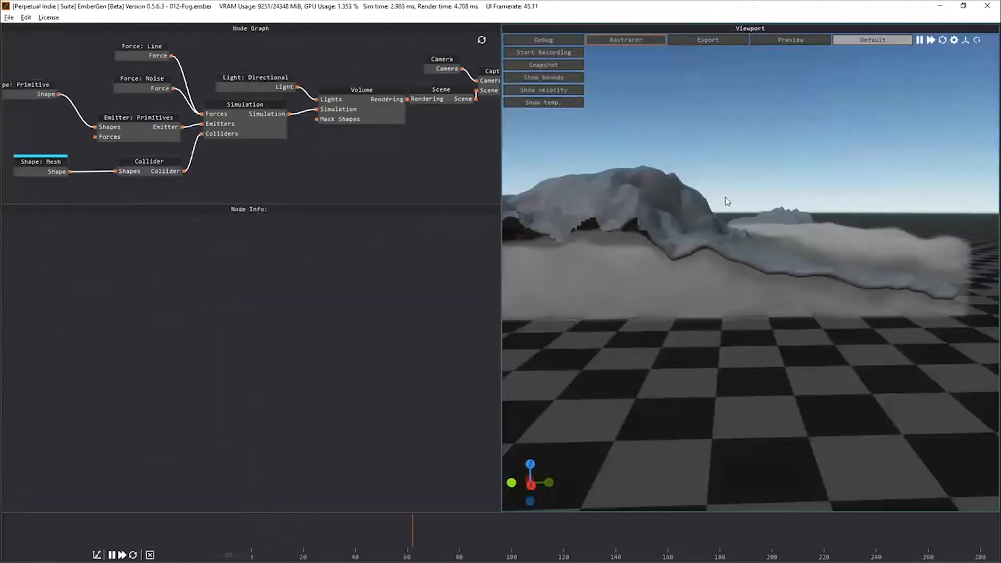
# Examine the fog simulation from several angles and in the combined render preview, and pause it in the raytracer view
pyautogui.moveTo(725, 198); pyautogui.dragTo(608, 222)
pyautogui.moveTo(787, 227); pyautogui.dragTo(697, 178)
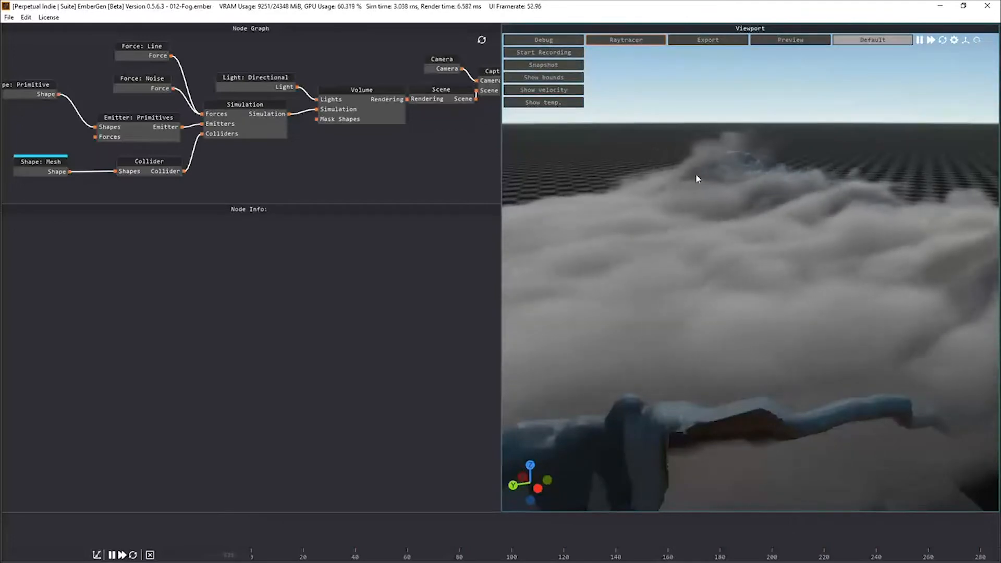
pyautogui.moveTo(708, 221); pyautogui.dragTo(708, 225)
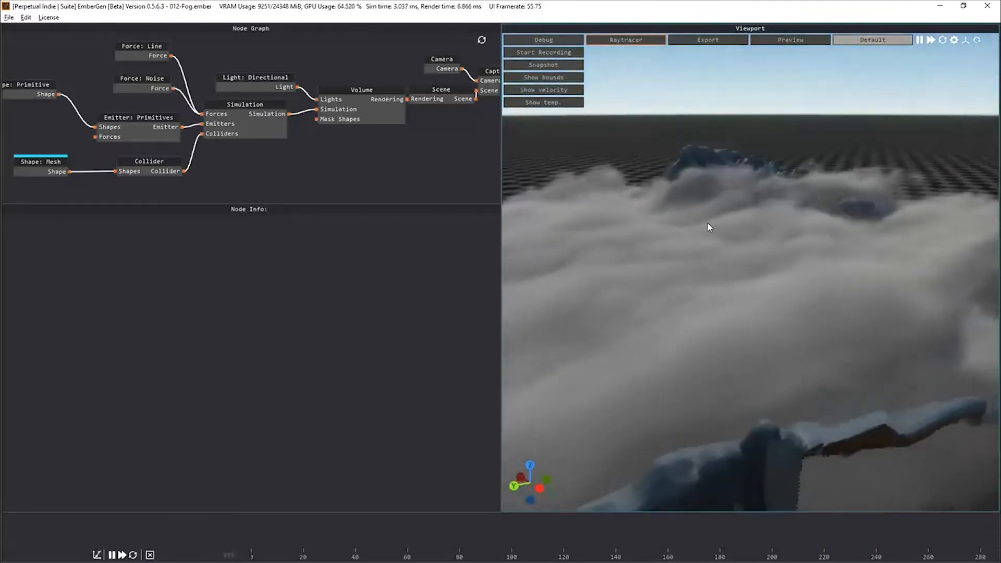
pyautogui.click(791, 40)
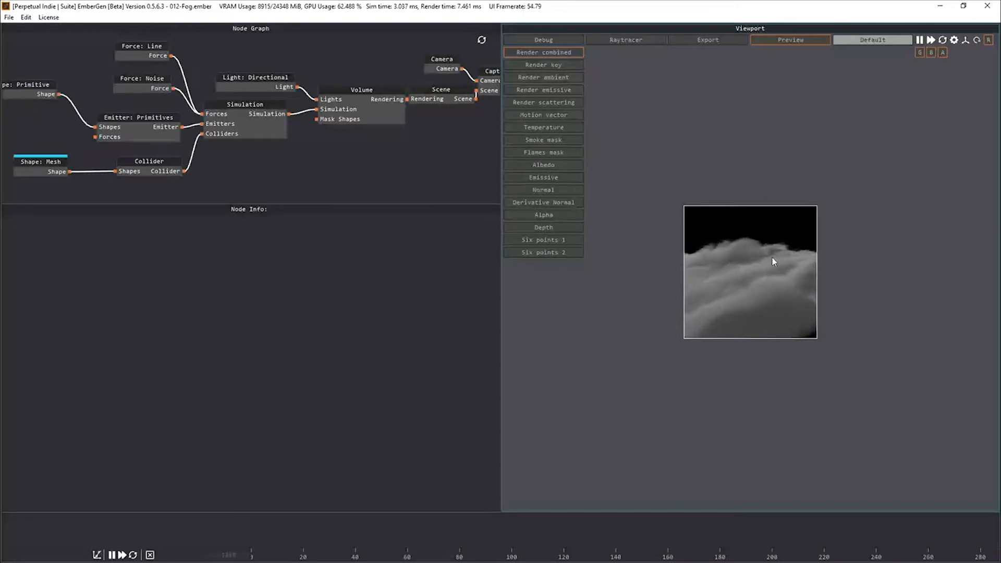
pyautogui.click(643, 41)
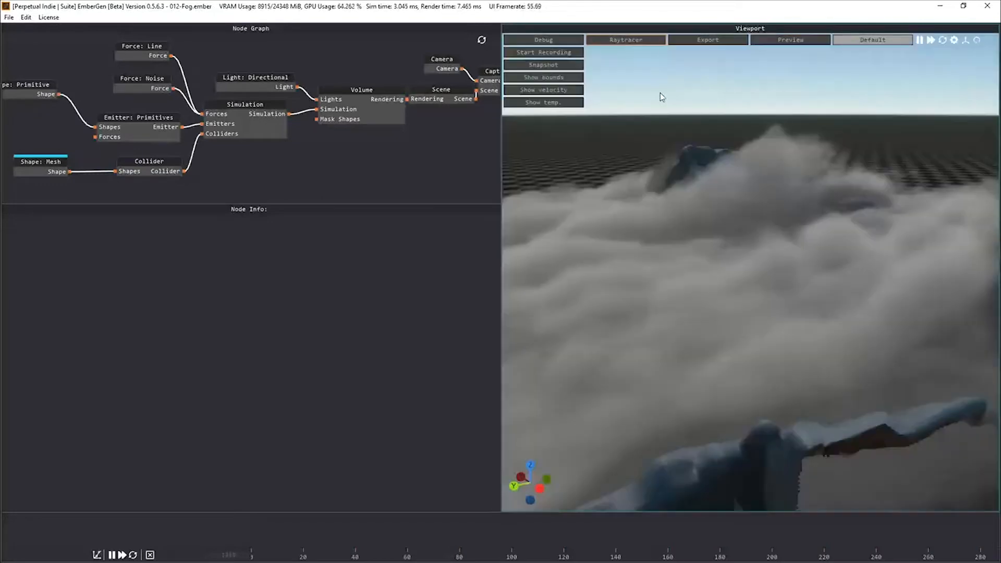
pyautogui.moveTo(706, 240)
pyautogui.mouseDown()
pyautogui.moveTo(721, 232)
pyautogui.moveTo(695, 240)
pyautogui.mouseUp()
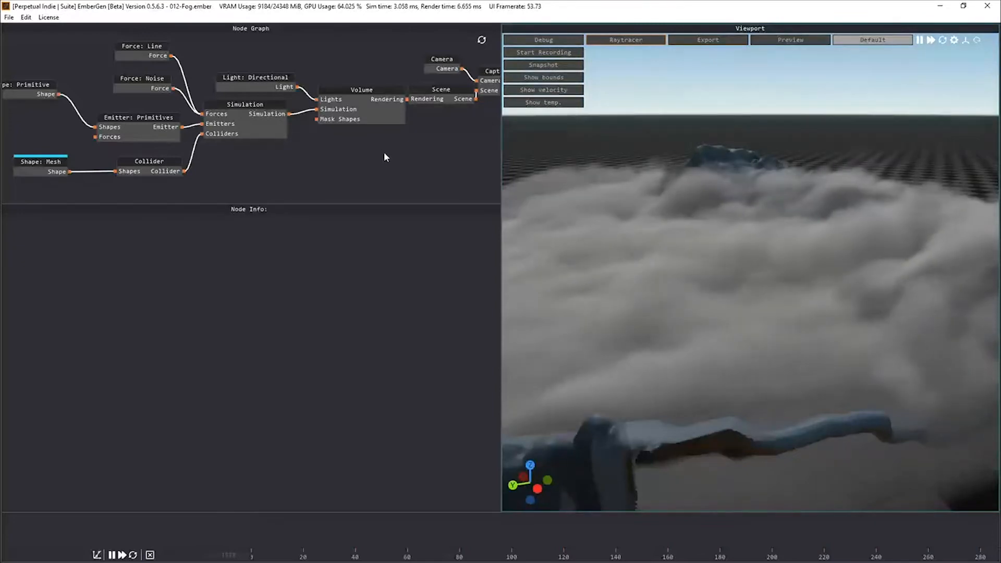
pyautogui.press('space')
# Open the 009-Volcano.ember preset and examine its running eruption from a low angle, pausing the simulation at the end
pyautogui.click(9, 19)
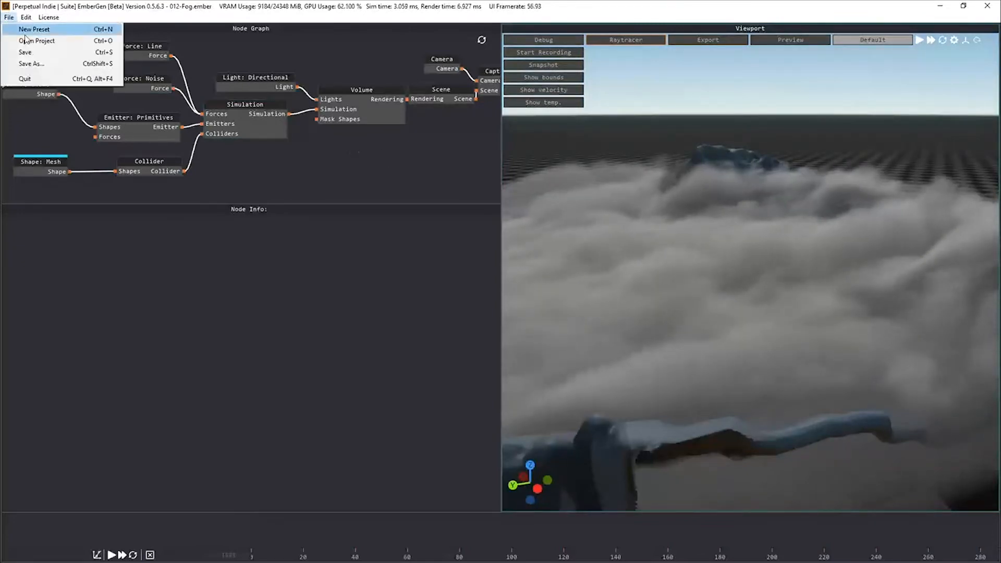
pyautogui.click(27, 39)
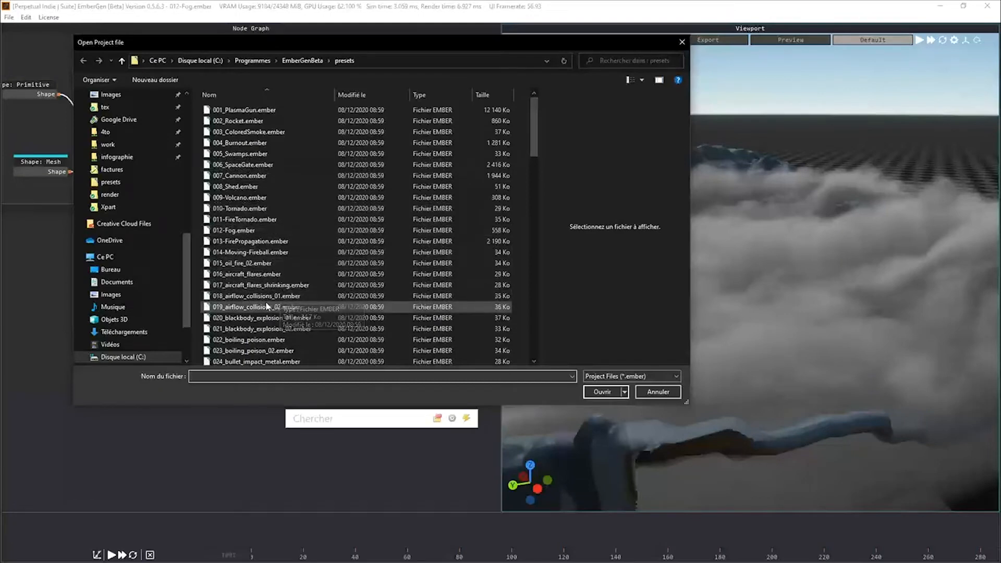
pyautogui.doubleClick(250, 200)
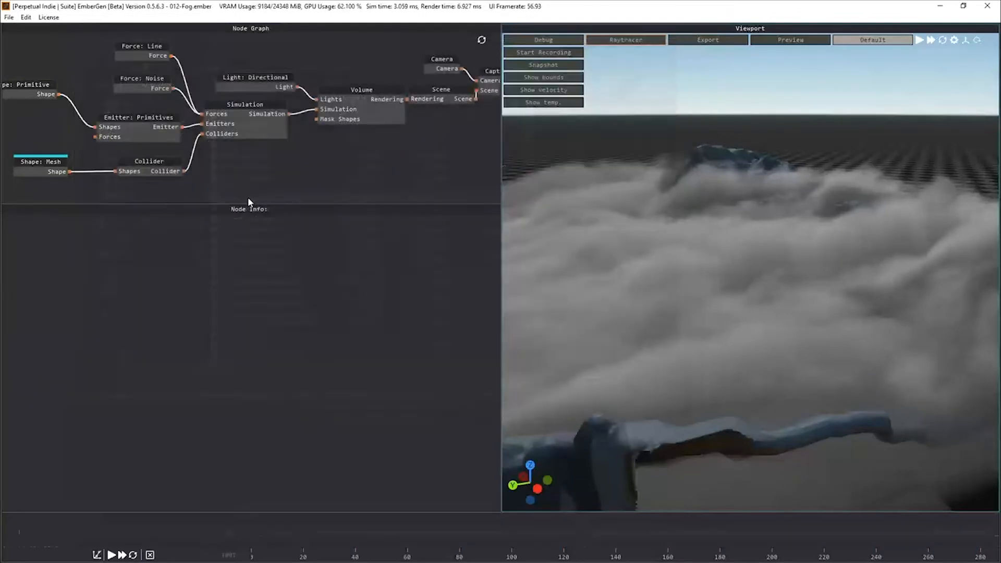
pyautogui.press('space')
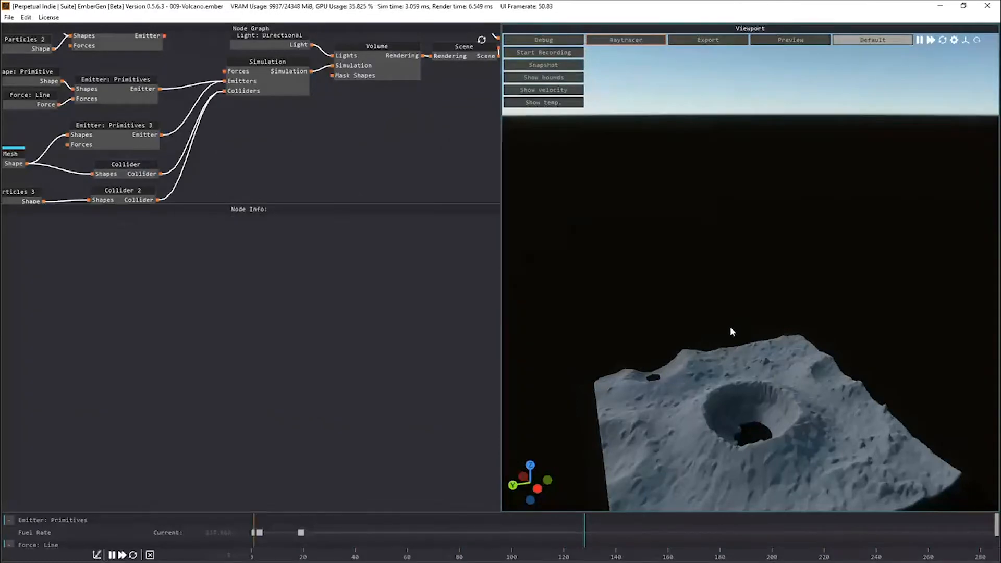
pyautogui.moveTo(685, 367); pyautogui.dragTo(698, 295)
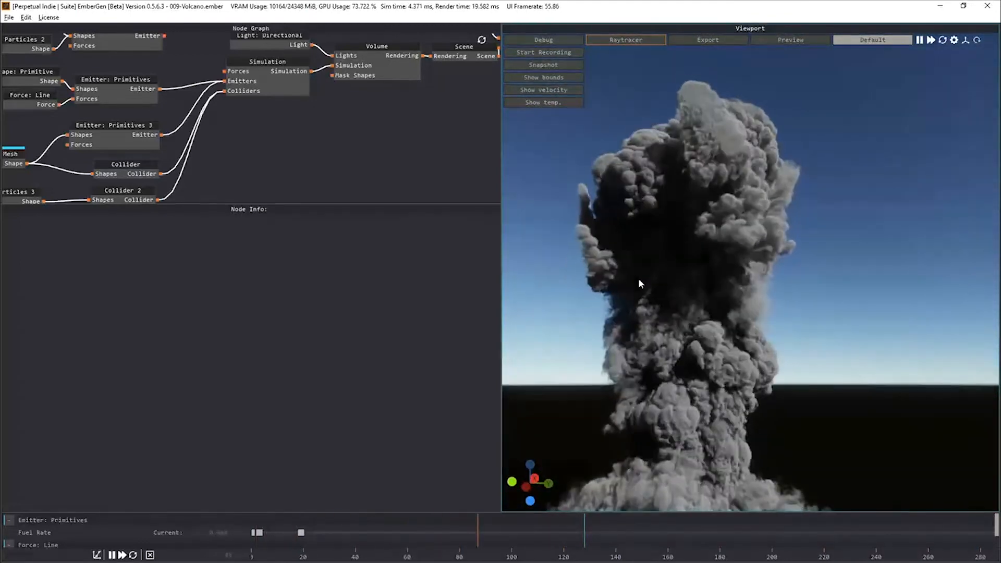
pyautogui.scroll(-4, 313, 125)
pyautogui.scroll(3, 311, 125)
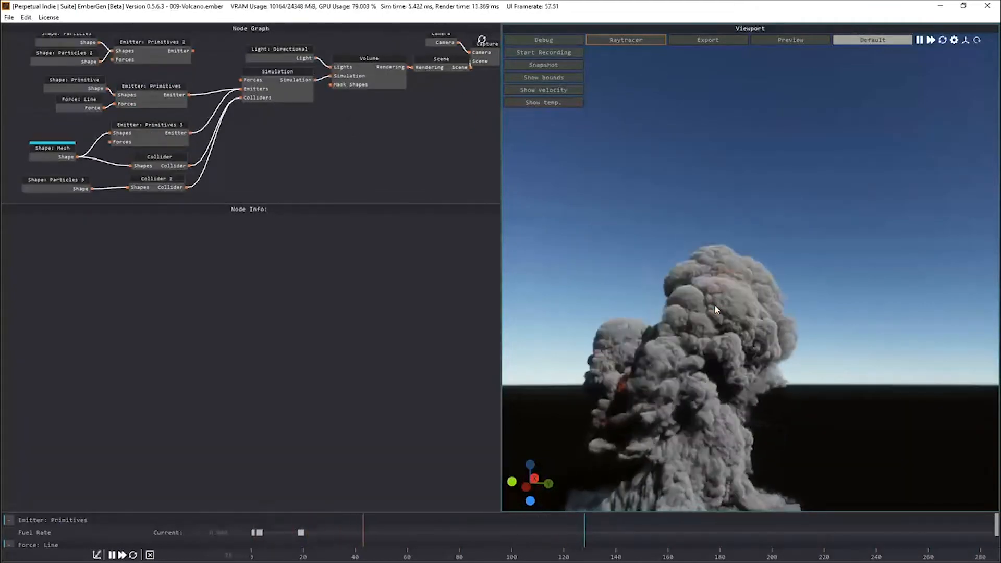
pyautogui.press('space')
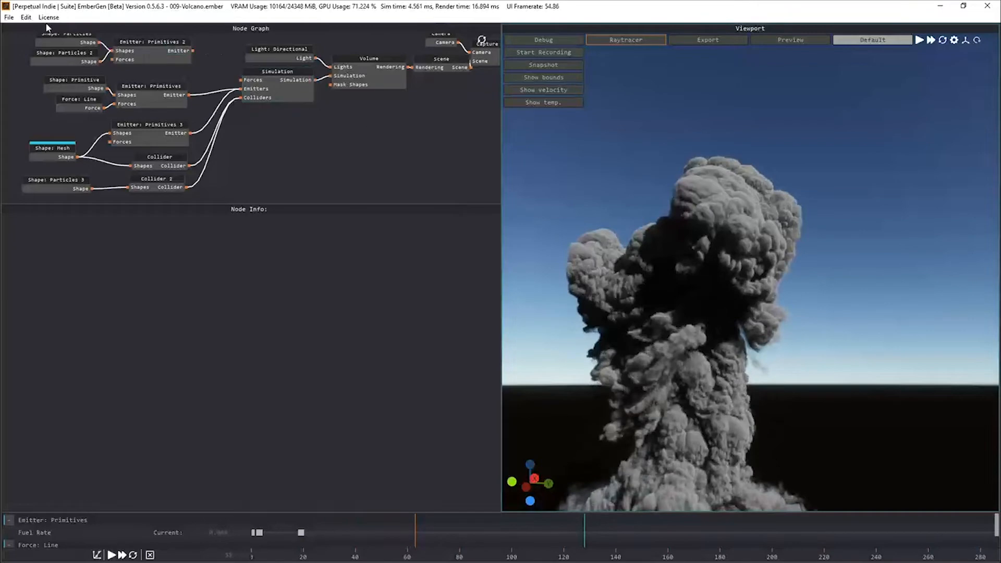
# Open the burningRedgiantBehind2.ember project from the embergen folder inside Webinar09_Fire
pyautogui.click(10, 17)
pyautogui.click(28, 43)
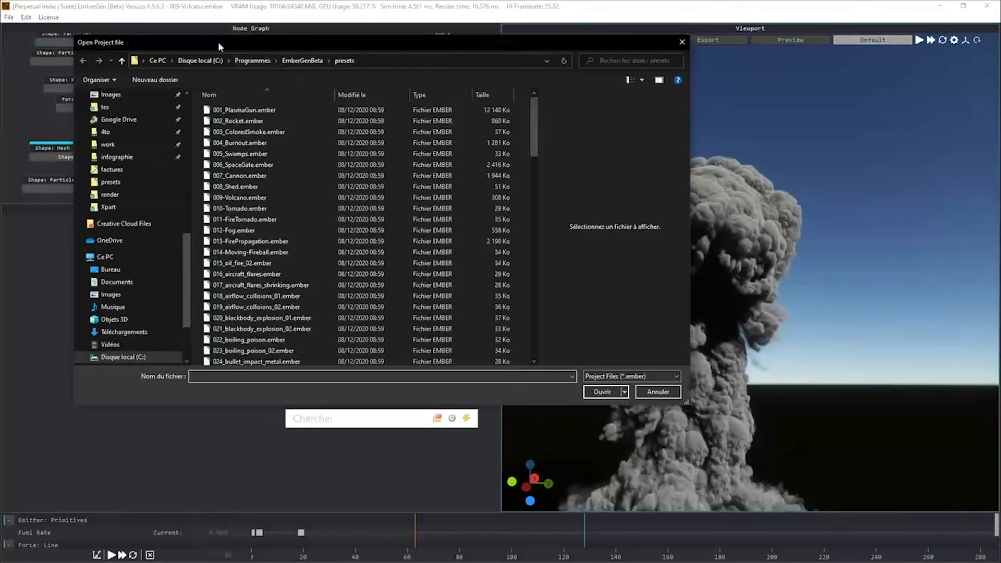
pyautogui.moveTo(219, 43); pyautogui.dragTo(280, 110)
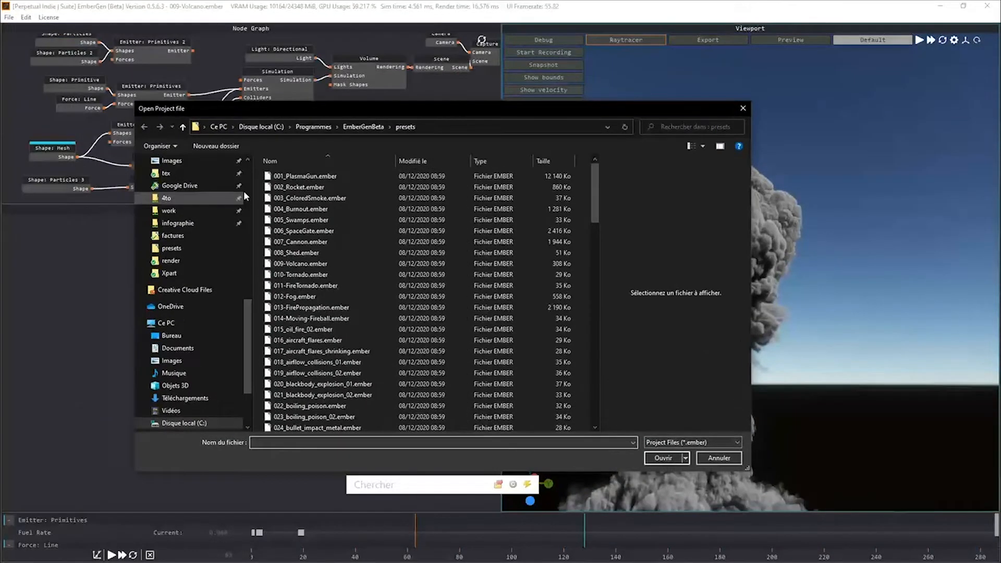
pyautogui.scroll(10, 245, 176)
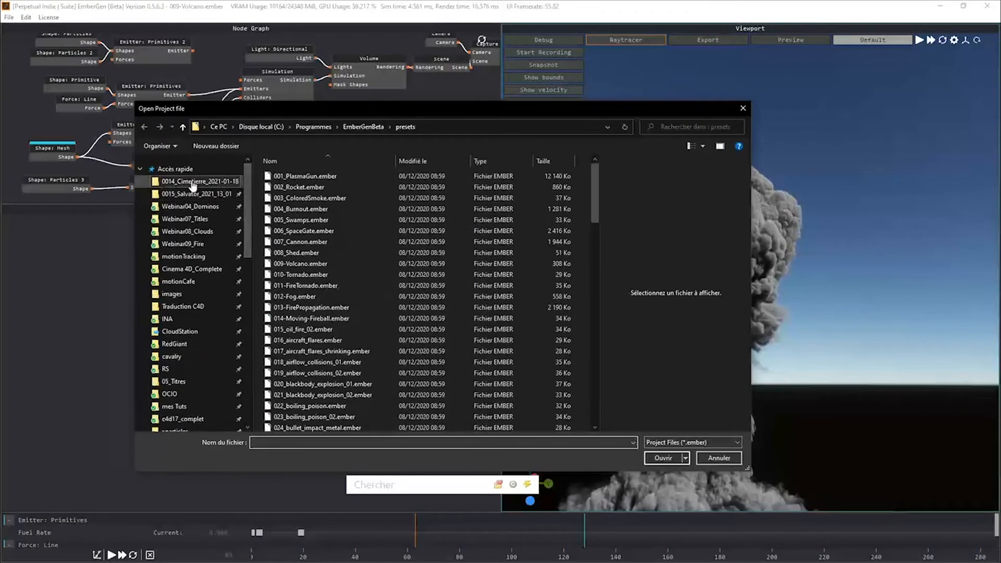
pyautogui.click(189, 244)
pyautogui.moveTo(338, 108); pyautogui.dragTo(270, 102)
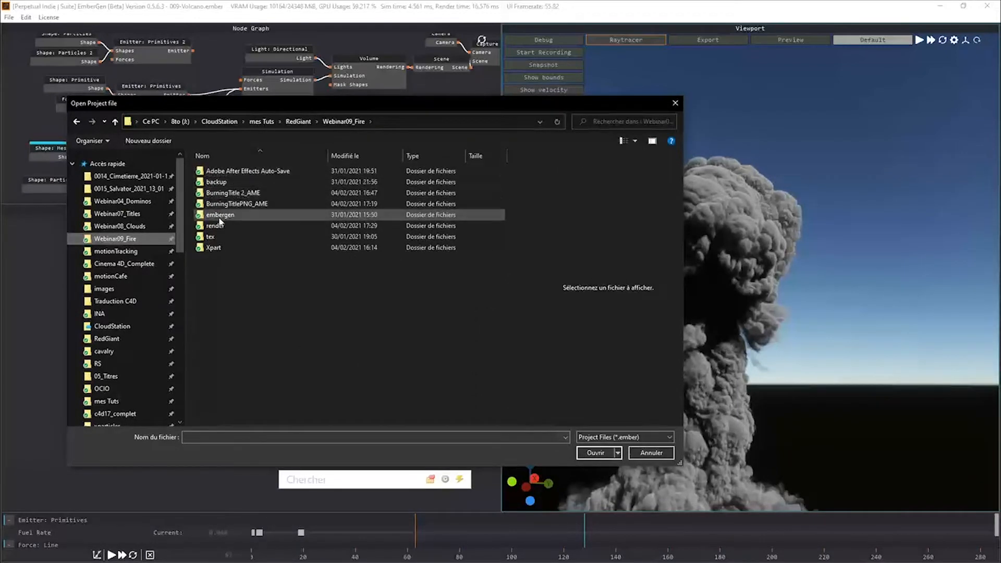
pyautogui.doubleClick(220, 215)
pyautogui.doubleClick(254, 171)
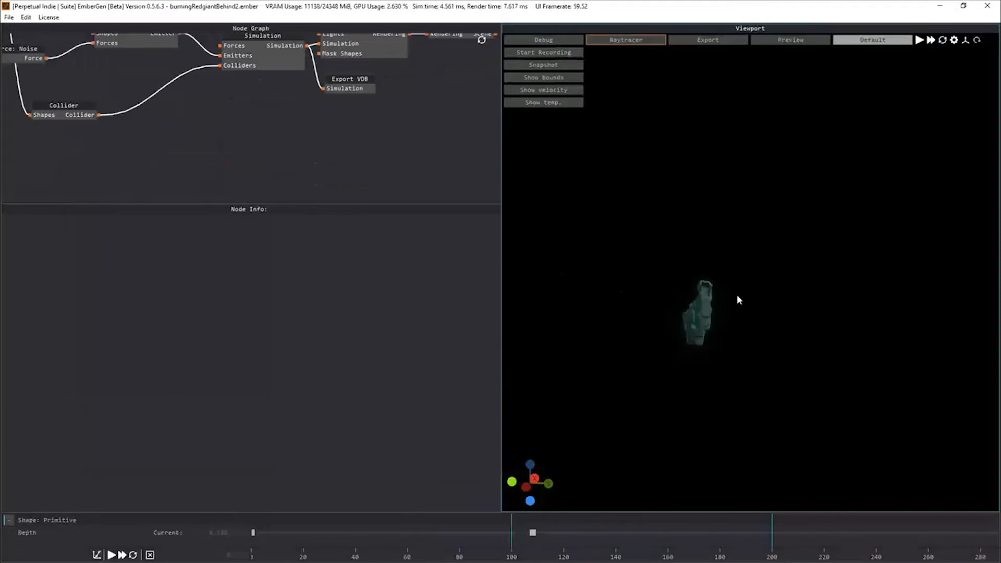
# Orbit to face the title lettering, play the burning title simulation to watch the flames, and pause it
pyautogui.moveTo(682, 330); pyautogui.dragTo(583, 339)
pyautogui.moveTo(698, 304); pyautogui.dragTo(736, 317)
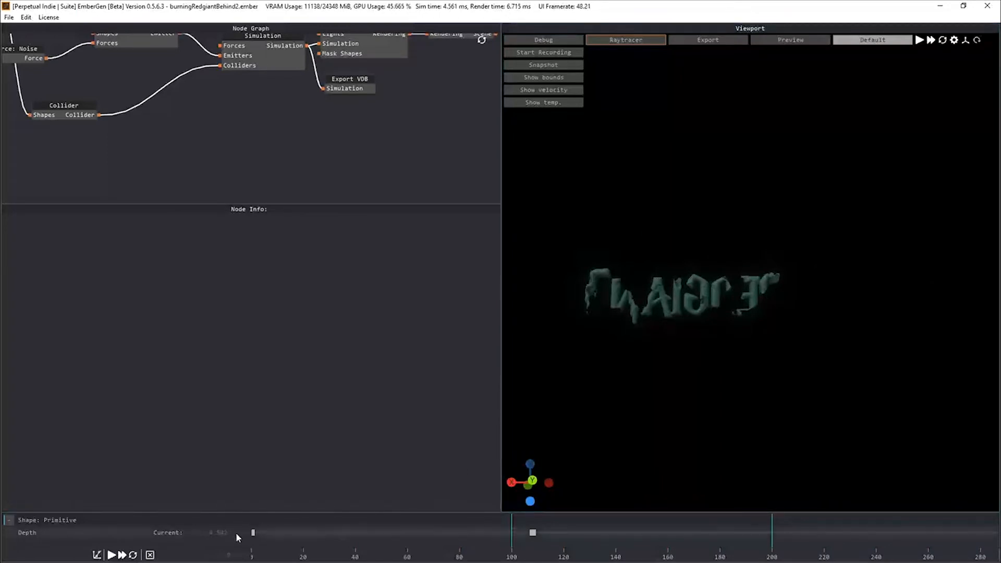
pyautogui.press('space')
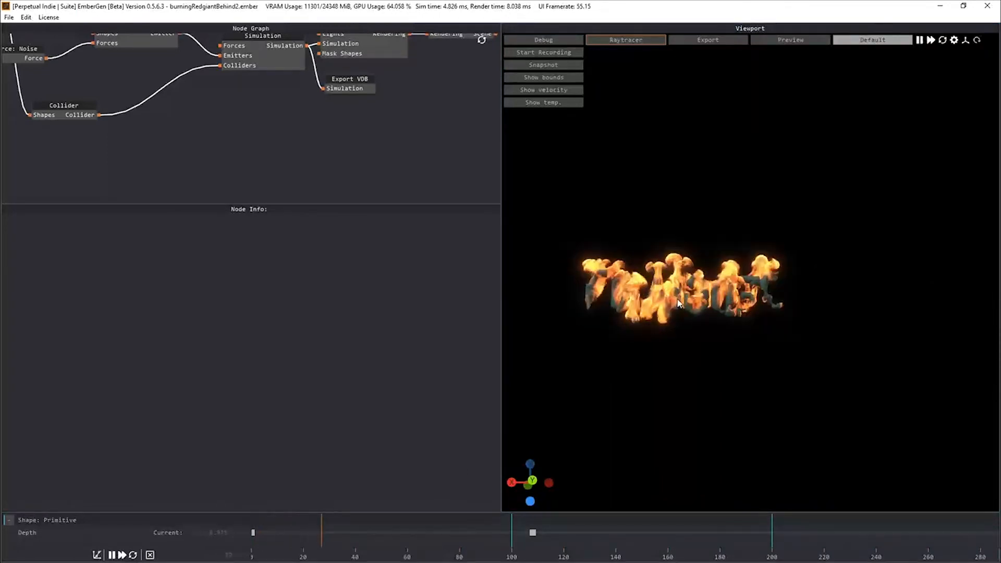
pyautogui.moveTo(693, 286)
pyautogui.mouseDown()
pyautogui.moveTo(851, 302)
pyautogui.moveTo(718, 281)
pyautogui.moveTo(743, 276)
pyautogui.mouseUp()
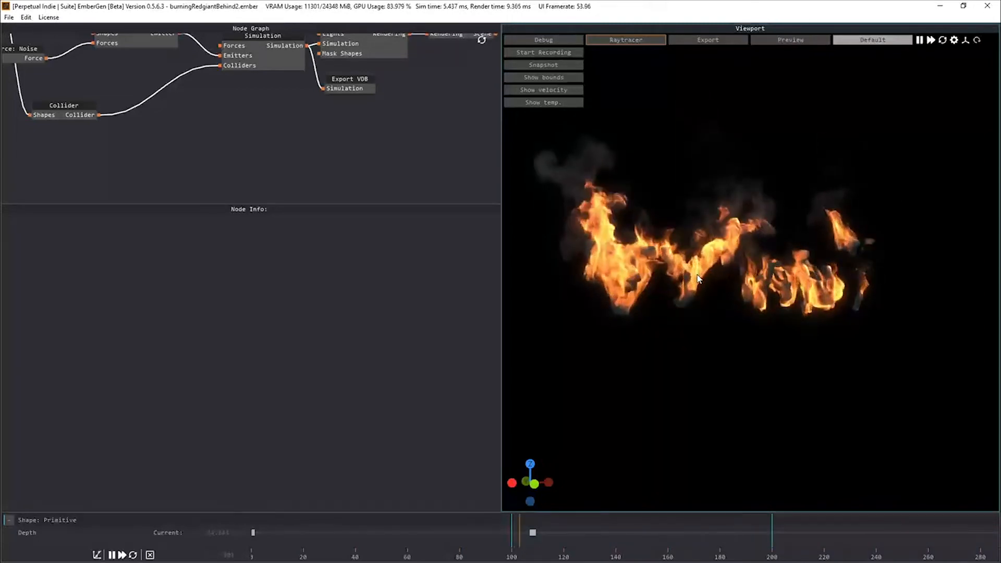
pyautogui.press('space')
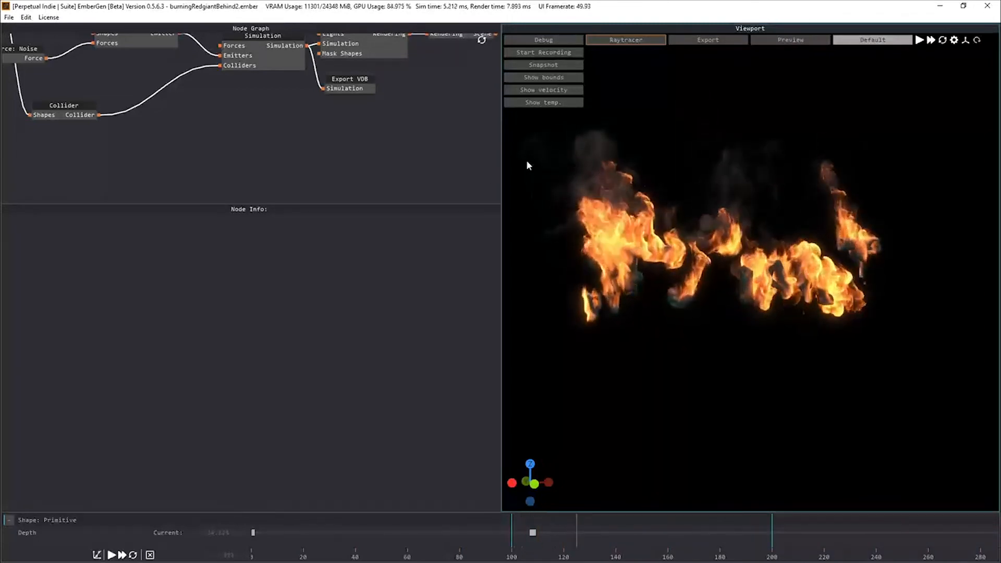
# Select the Export VDB node to show its export settings and move it slightly lower in the node graph
pyautogui.moveTo(352, 107); pyautogui.dragTo(222, 145)
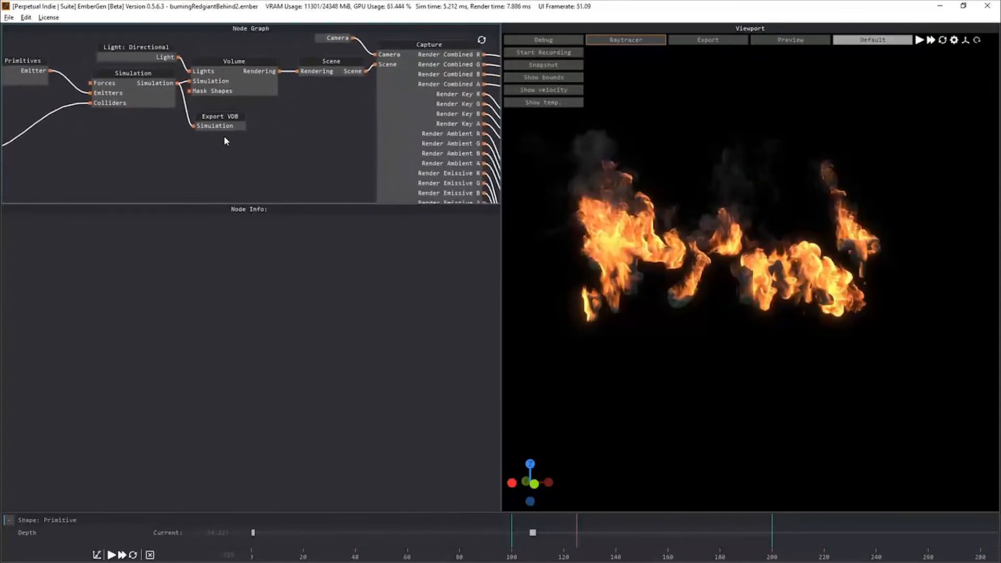
pyautogui.scroll(-2, 282, 128)
pyautogui.scroll(2, 282, 127)
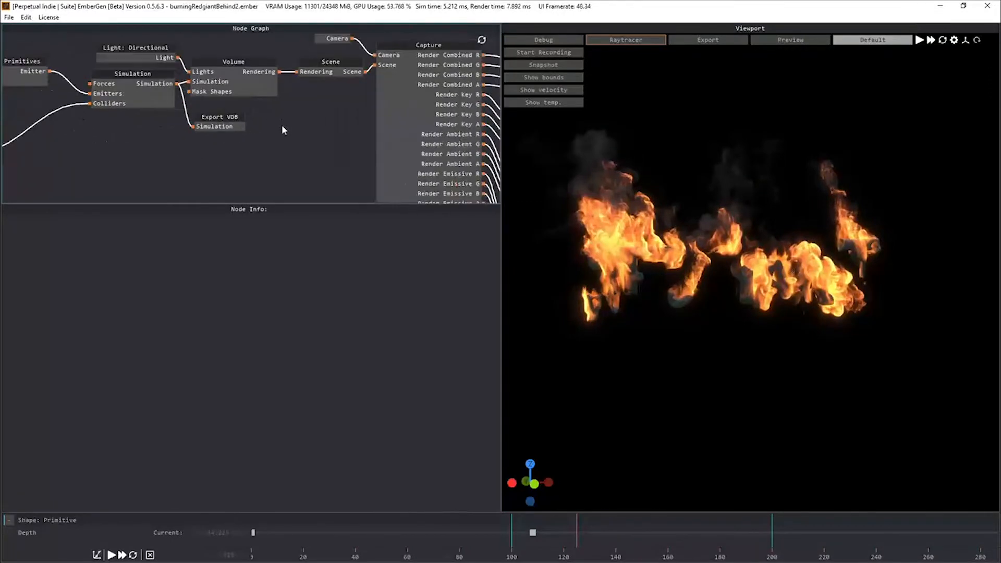
pyautogui.click(215, 122)
pyautogui.moveTo(215, 123); pyautogui.dragTo(231, 130)
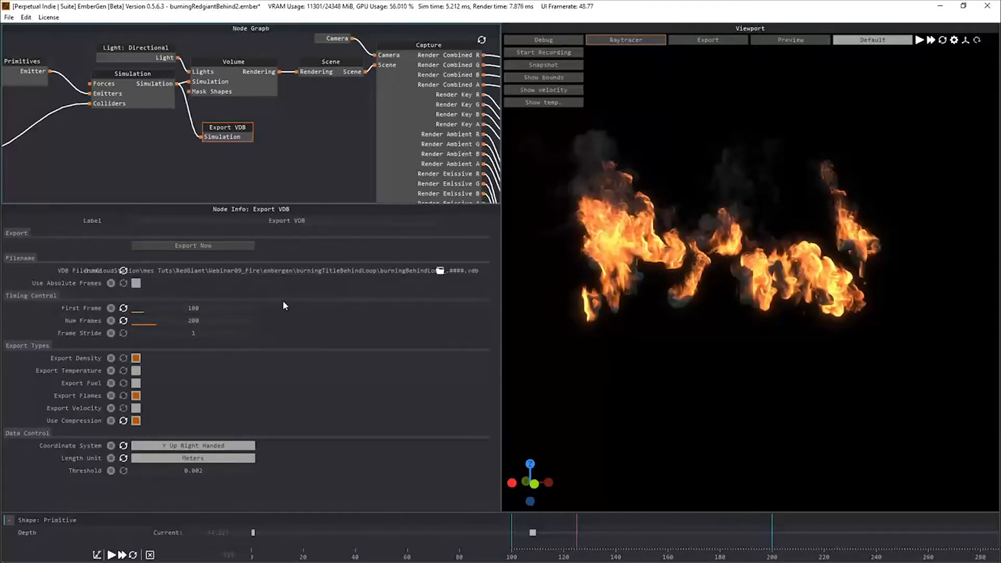
# Preview the combined render through the scene camera, play the burning title simulation to check the framing, and pause it
pyautogui.moveTo(342, 99); pyautogui.dragTo(157, 108)
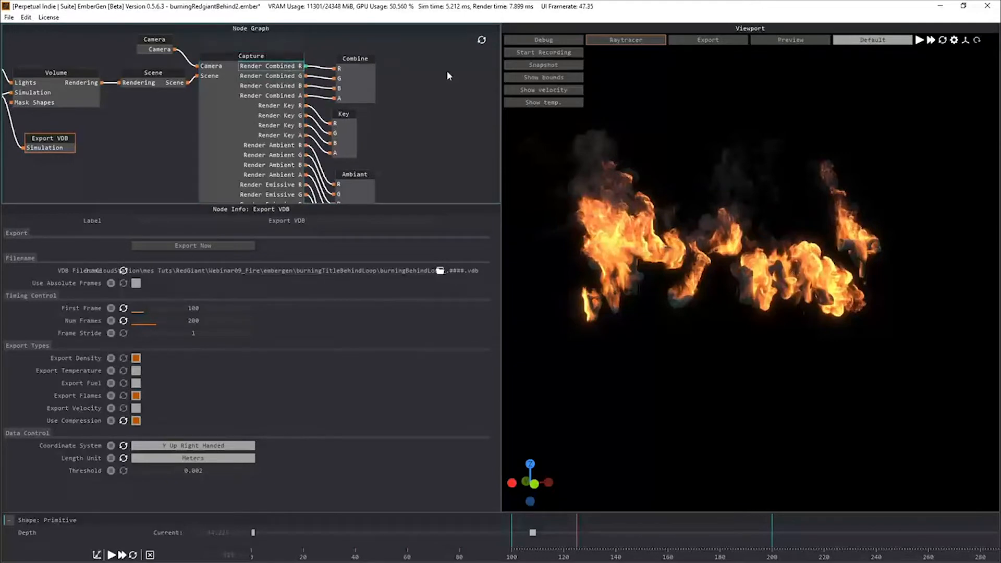
pyautogui.click(803, 41)
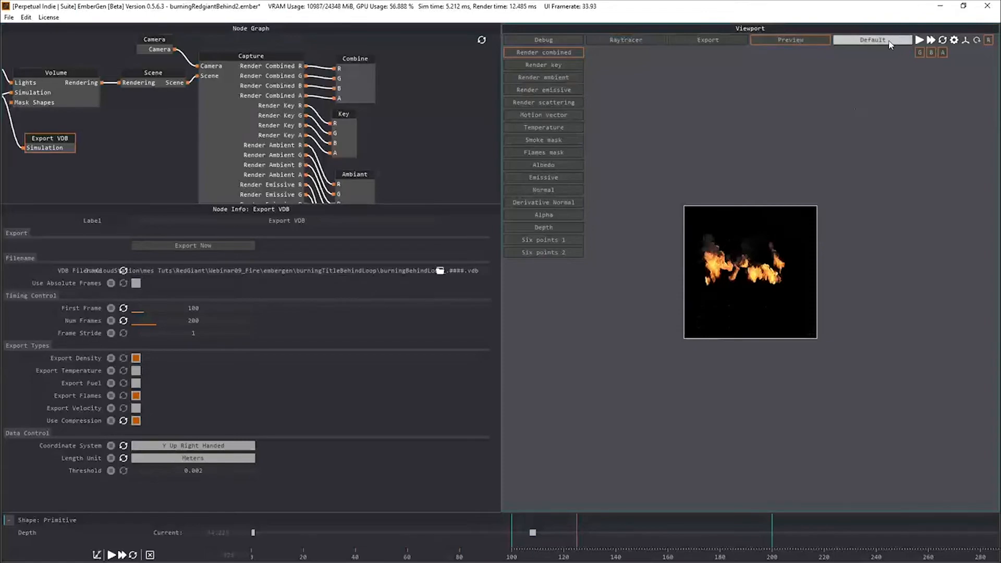
pyautogui.click(879, 62)
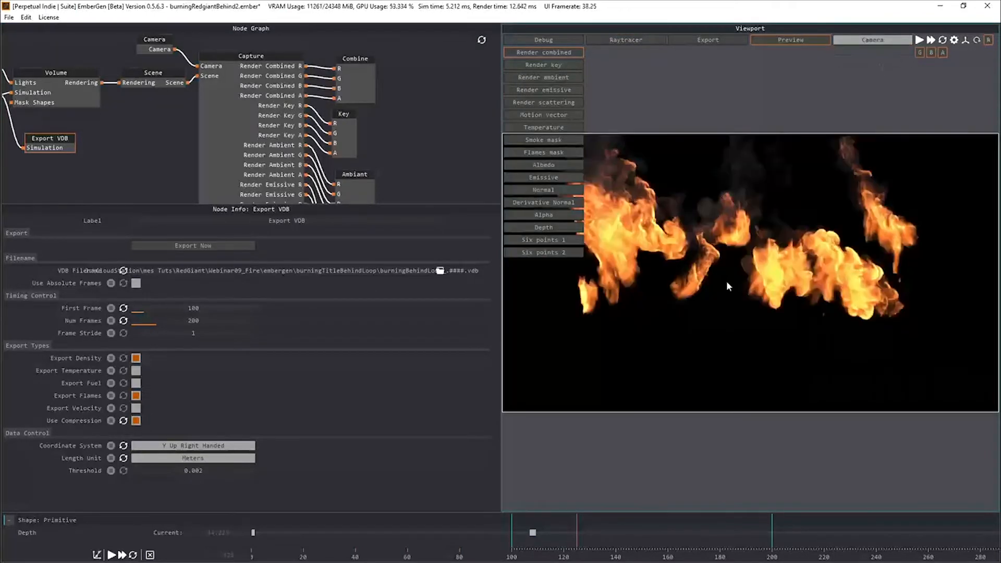
pyautogui.press('space')
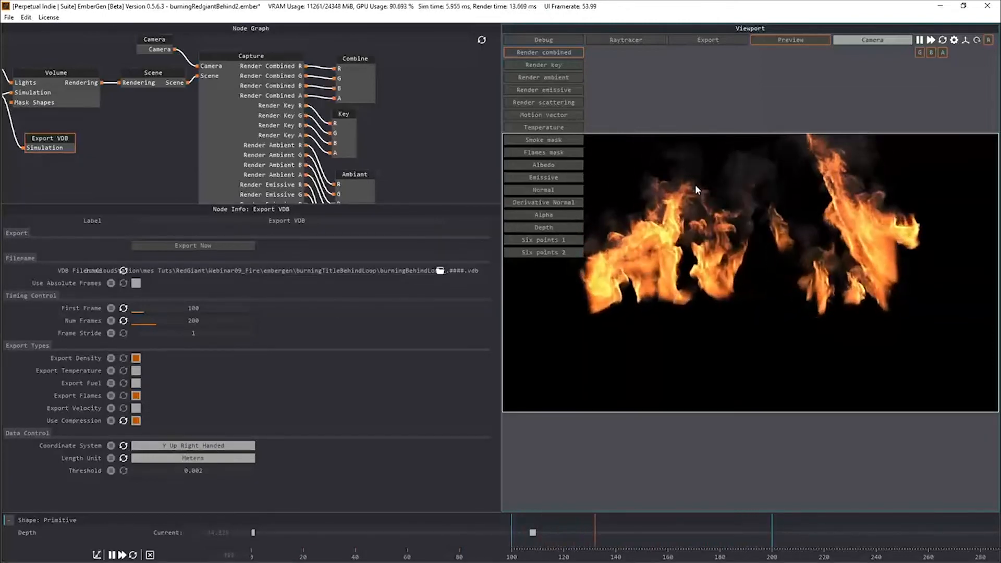
pyautogui.press('space')
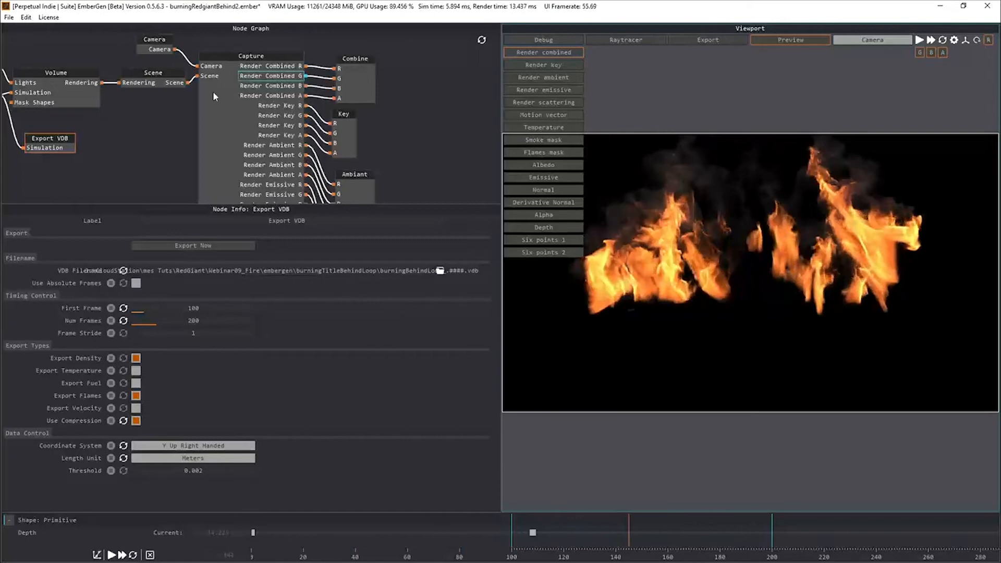
# Select the Export VDB node and bring it into view beside the simulation nodes, then close EmberGen to switch to After Effects
pyautogui.click(54, 143)
pyautogui.moveTo(118, 138); pyautogui.dragTo(228, 147)
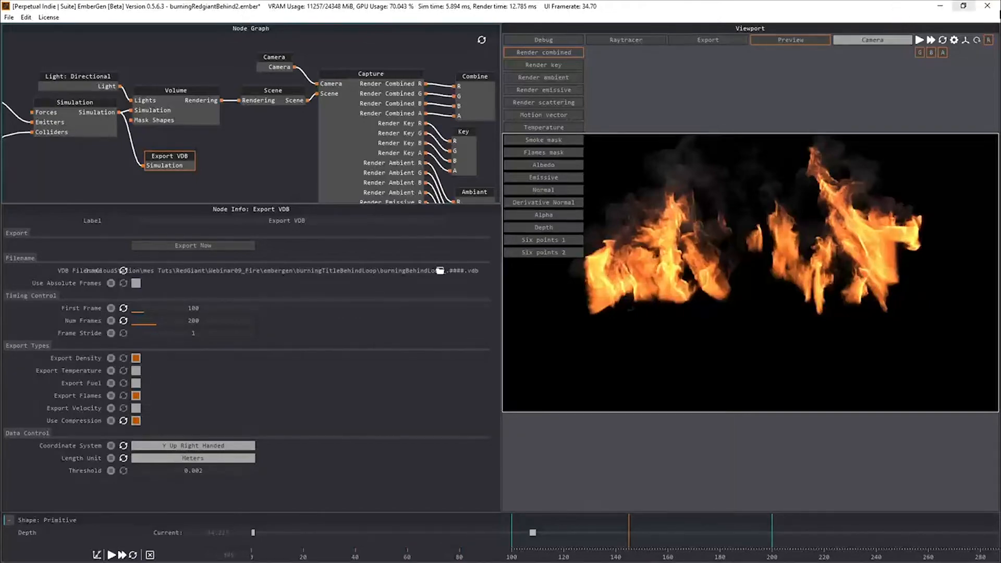
pyautogui.click(987, 6)
pyautogui.click(508, 319)
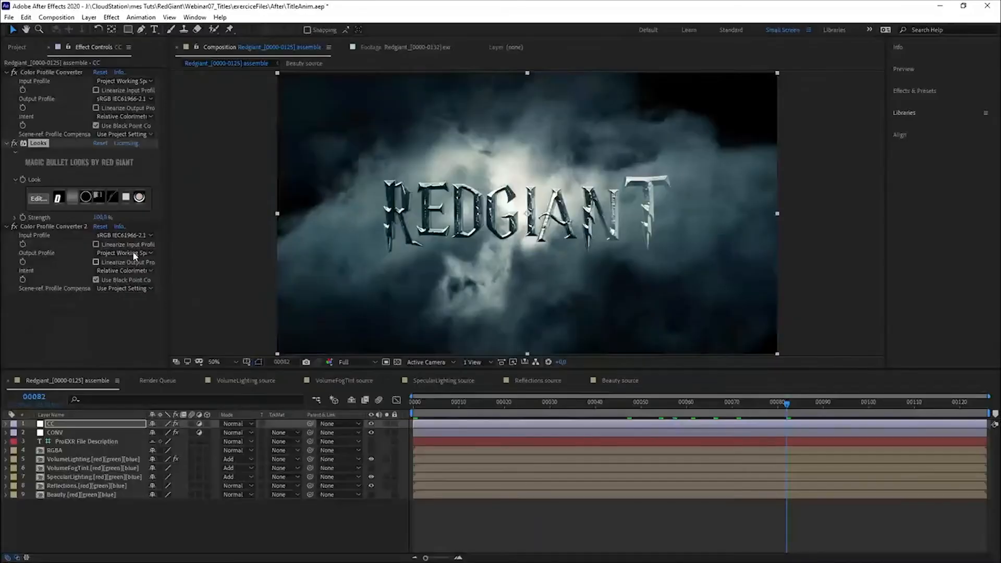
# Open the recent project BurningTitle 2.aep from the Webinar09_Fire folder, discarding the changes to TitleAnim.aep
pyautogui.click(10, 19)
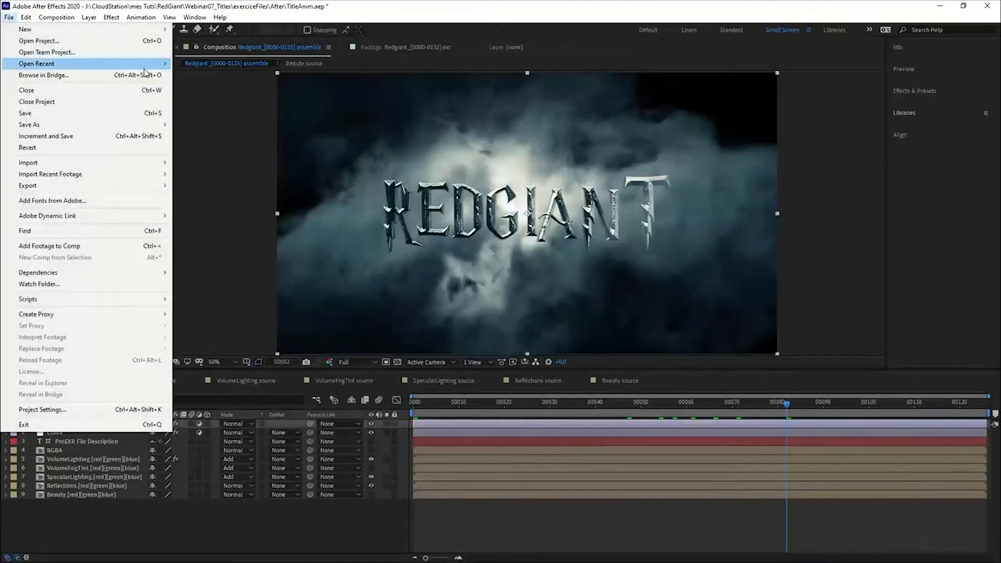
pyautogui.moveTo(144, 65)
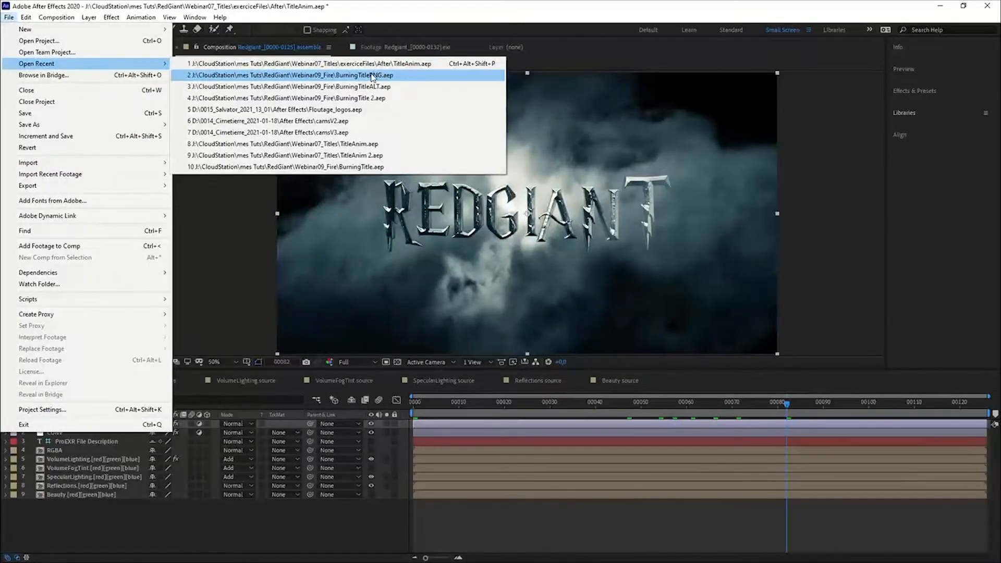
pyautogui.click(351, 99)
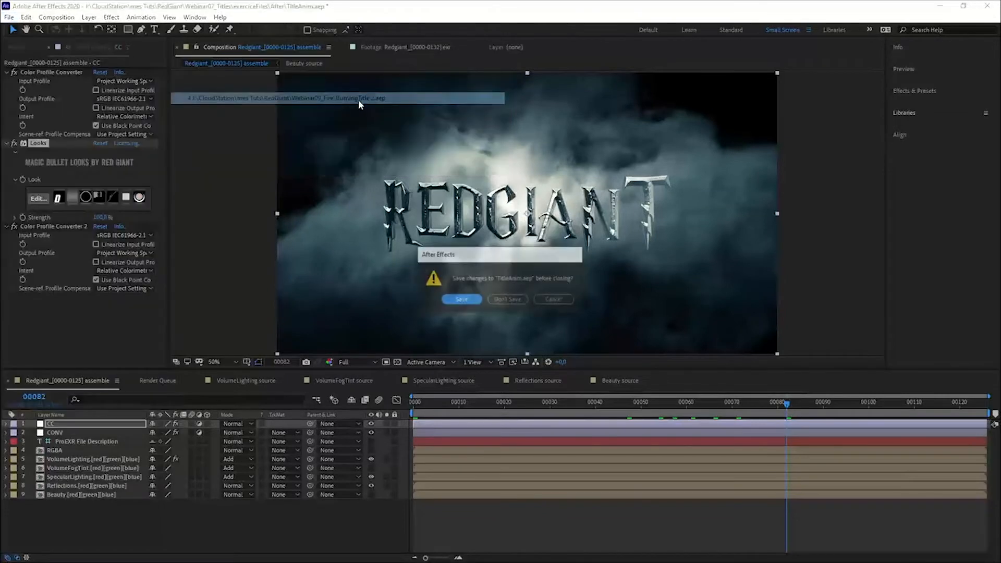
pyautogui.click(509, 299)
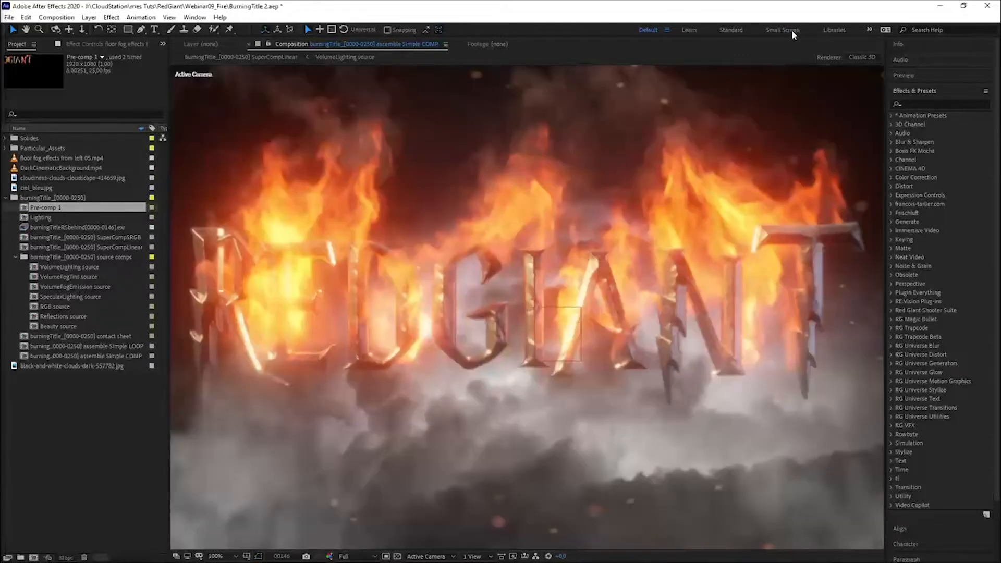
# Switch to the Small Screen workspace and open the nested assemble Simple COMP from the assemble Simple LOOP composition
pyautogui.click(792, 33)
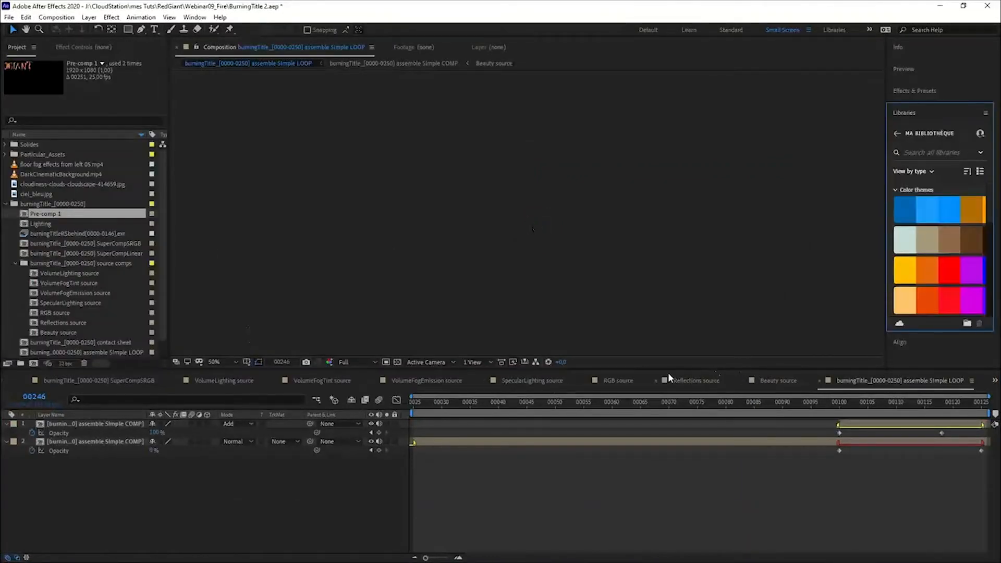
pyautogui.click(889, 382)
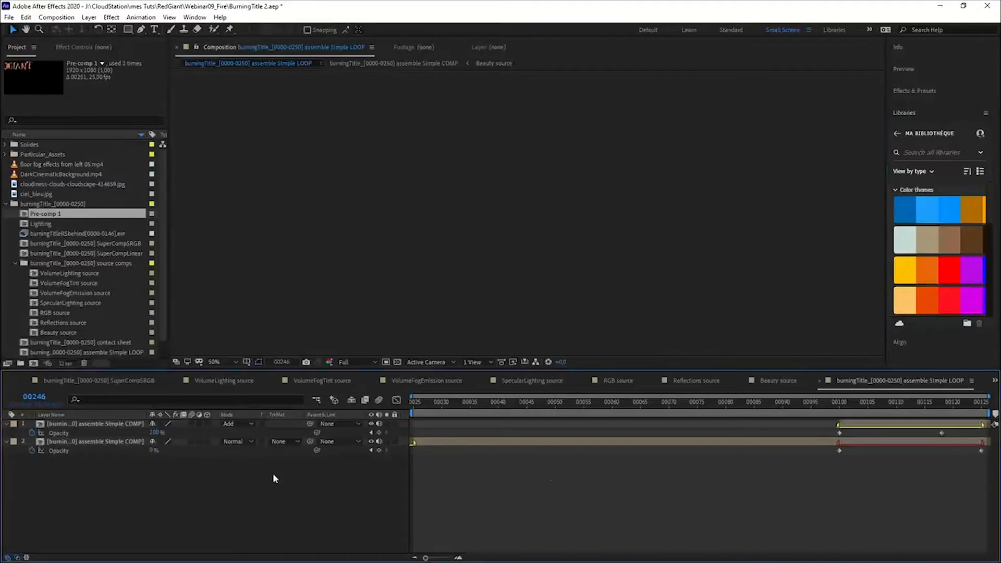
pyautogui.doubleClick(112, 441)
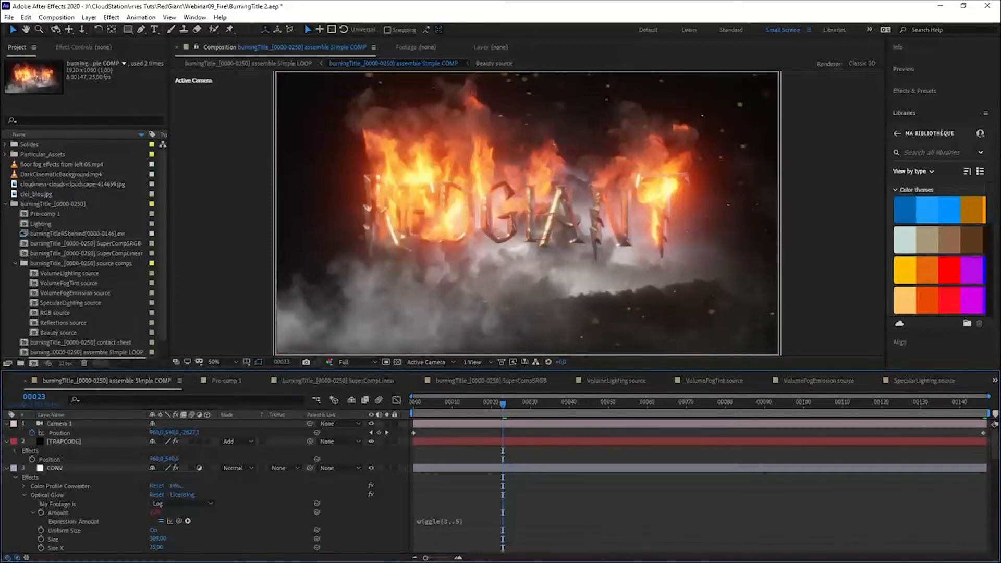
# Collapse the expanded properties of the CONV, TRAPCODE and Null 1 layers to shorten the layer list
pyautogui.click(7, 468)
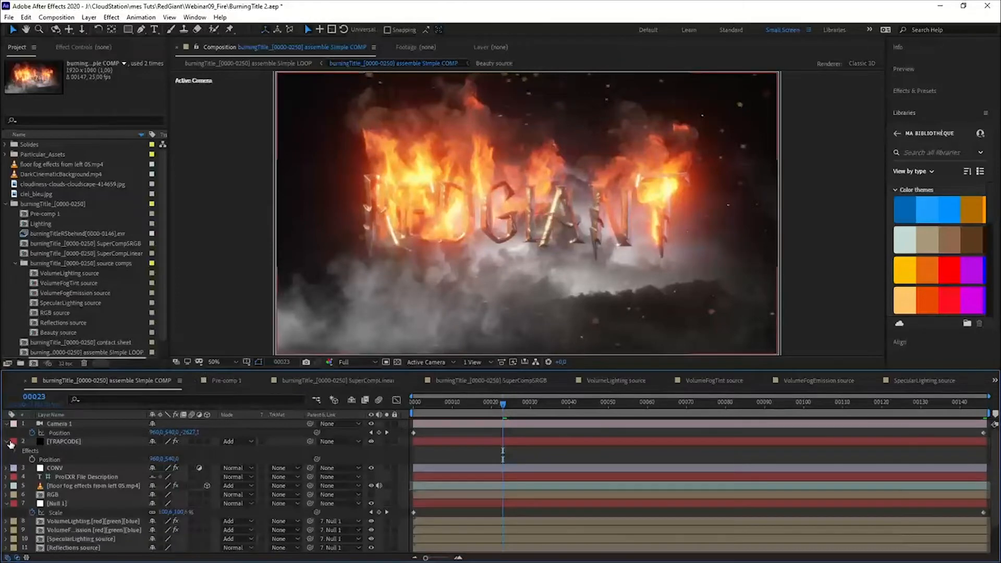
pyautogui.click(11, 442)
pyautogui.click(7, 442)
pyautogui.click(6, 442)
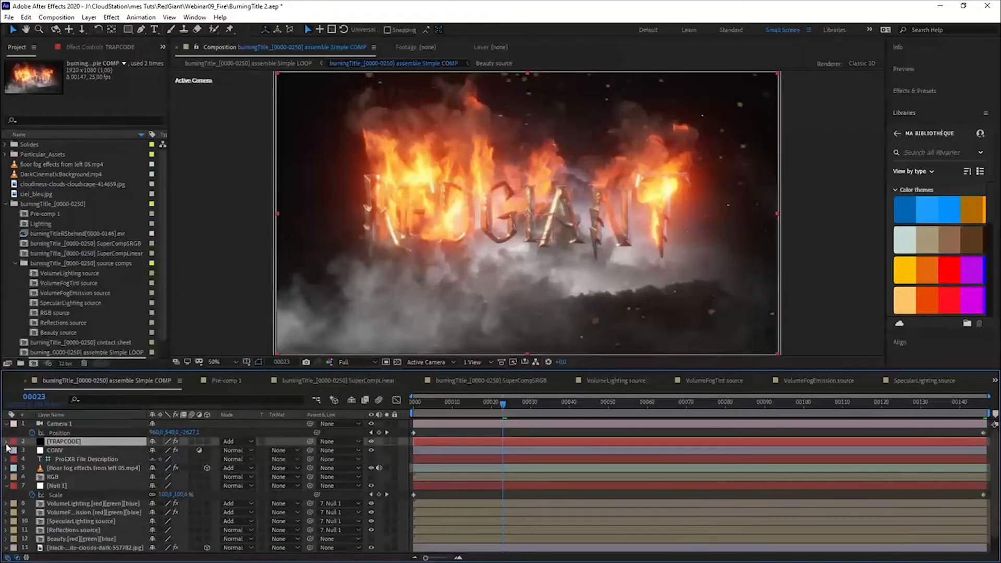
pyautogui.click(6, 486)
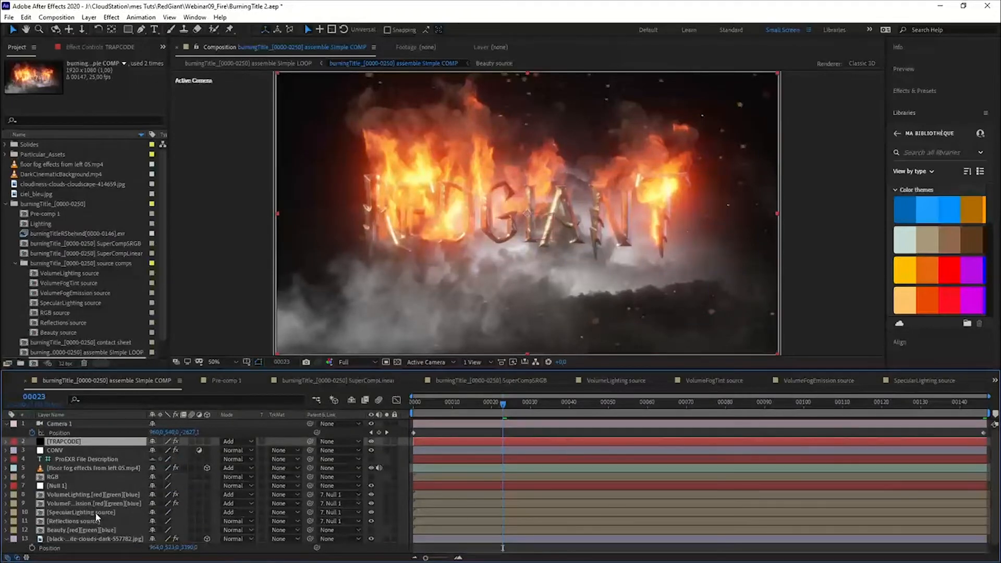
# Select the Beauty layer and the Reflections source layer in turn, solo the reflections, and scrub to frame 38 to inspect them
pyautogui.click(102, 530)
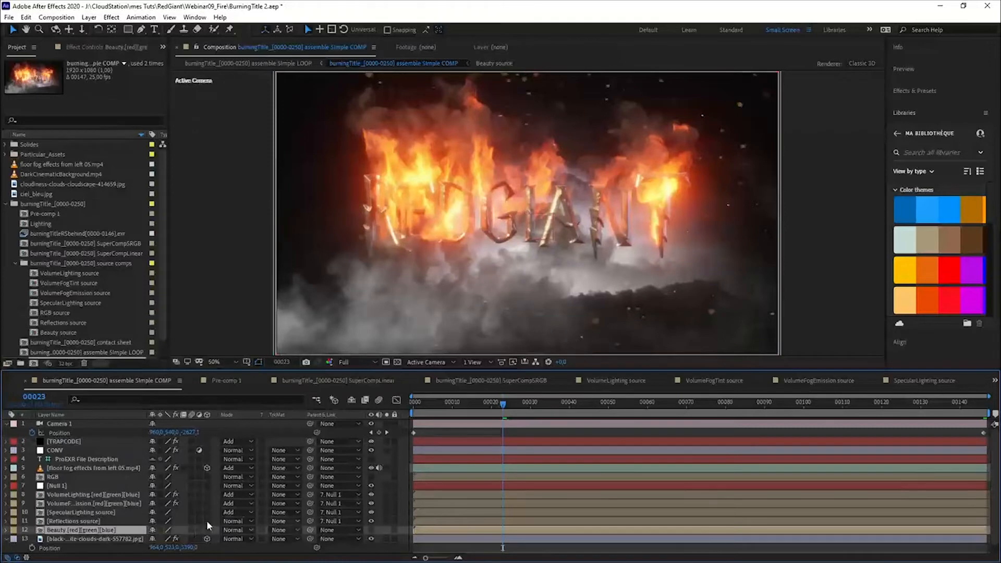
pyautogui.click(73, 521)
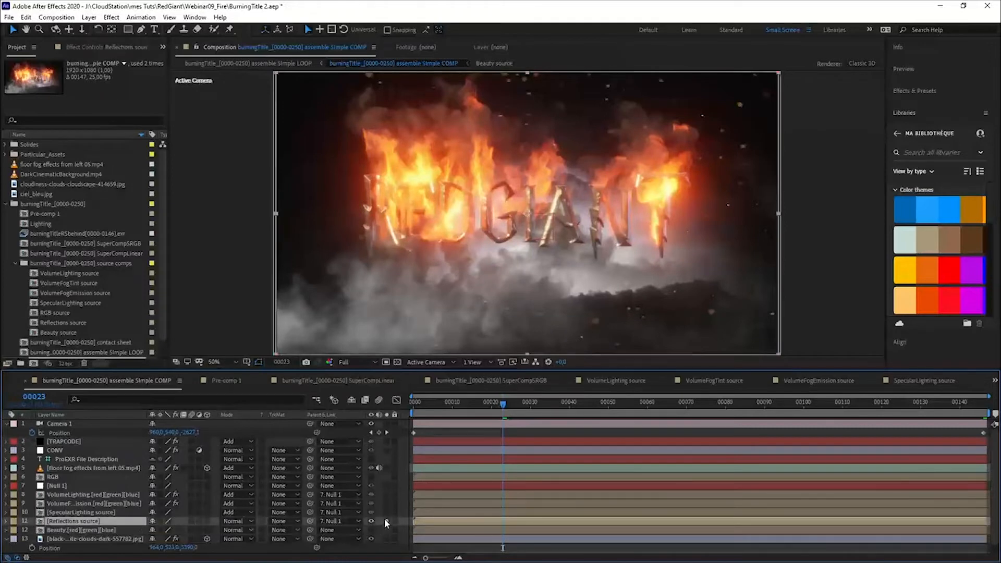
pyautogui.click(387, 521)
pyautogui.moveTo(505, 403); pyautogui.dragTo(562, 414)
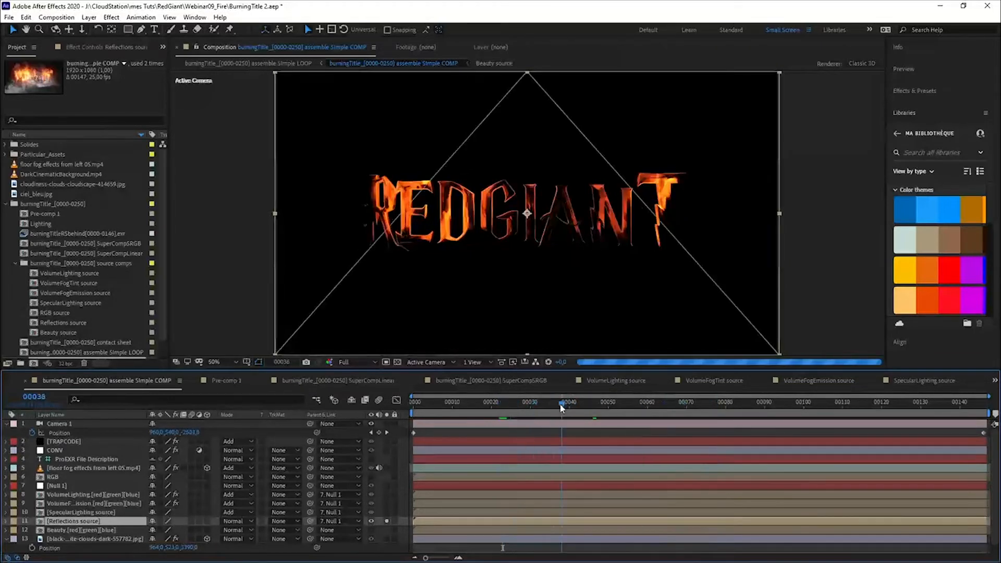
# Inspect the specular lighting, volume fog emission and volume lighting passes one at a time in solo, scrubbing to frame 55, then restore the full composite
pyautogui.click(386, 522)
pyautogui.click(387, 512)
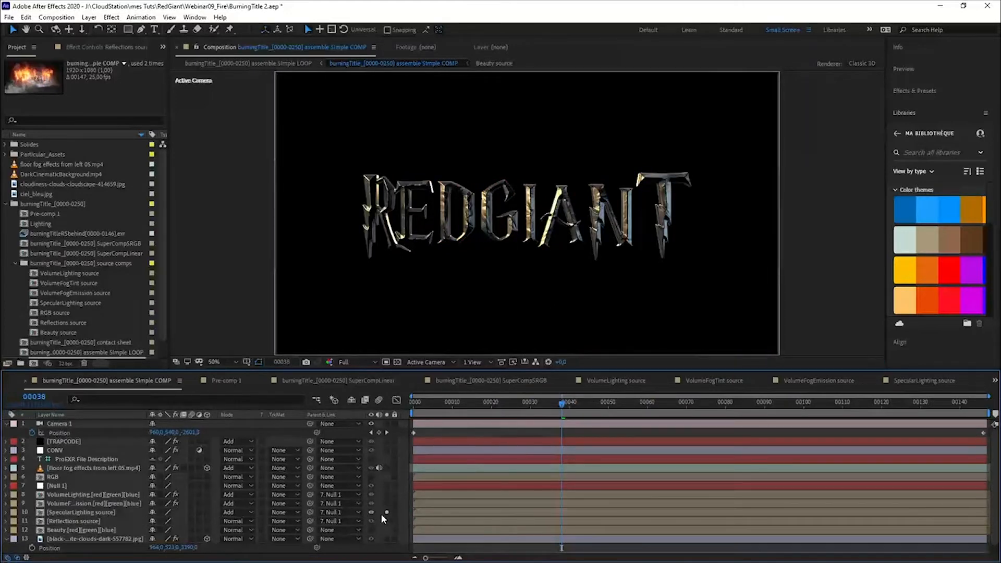
pyautogui.click(387, 504)
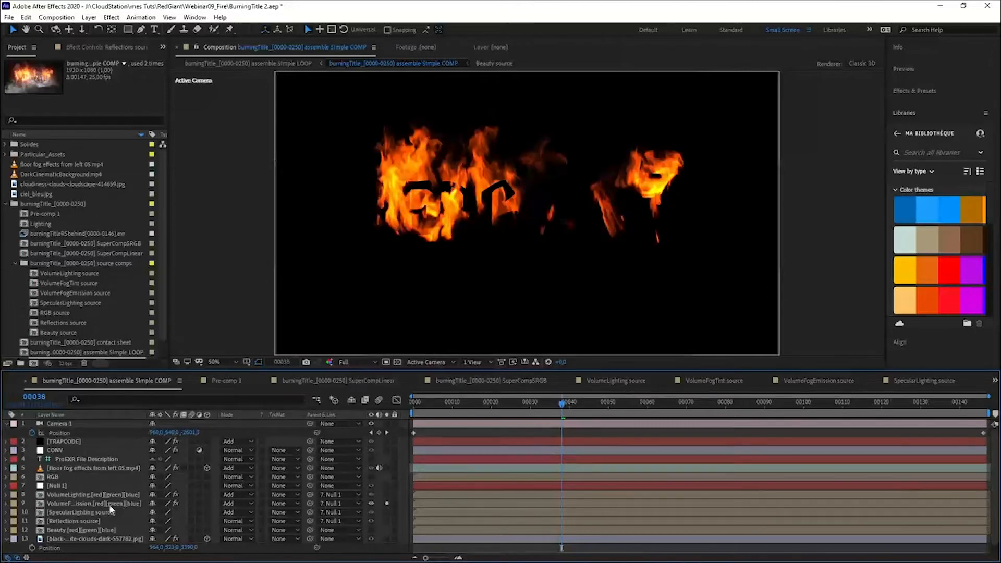
pyautogui.moveTo(573, 405); pyautogui.dragTo(627, 403)
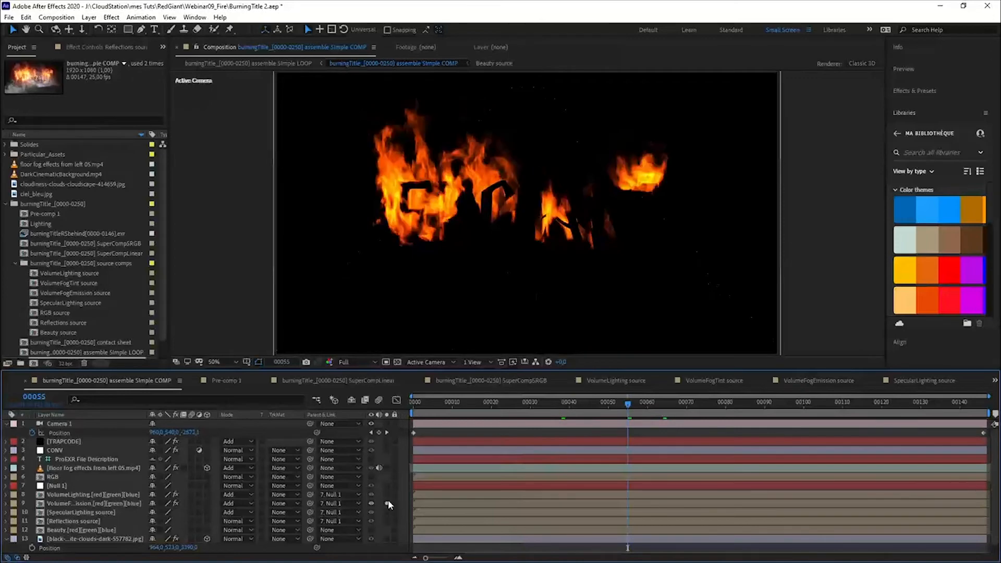
pyautogui.click(387, 494)
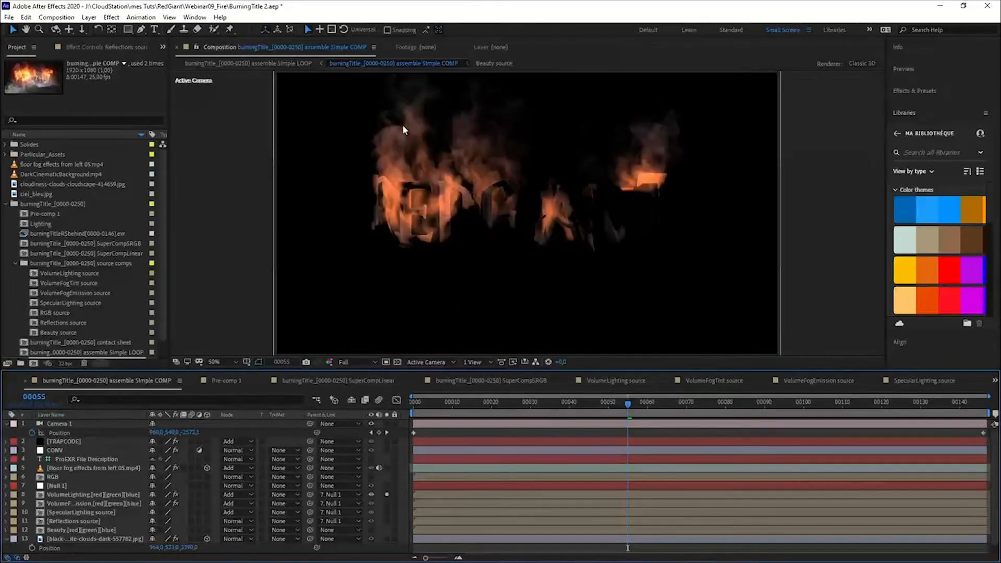
pyautogui.click(386, 495)
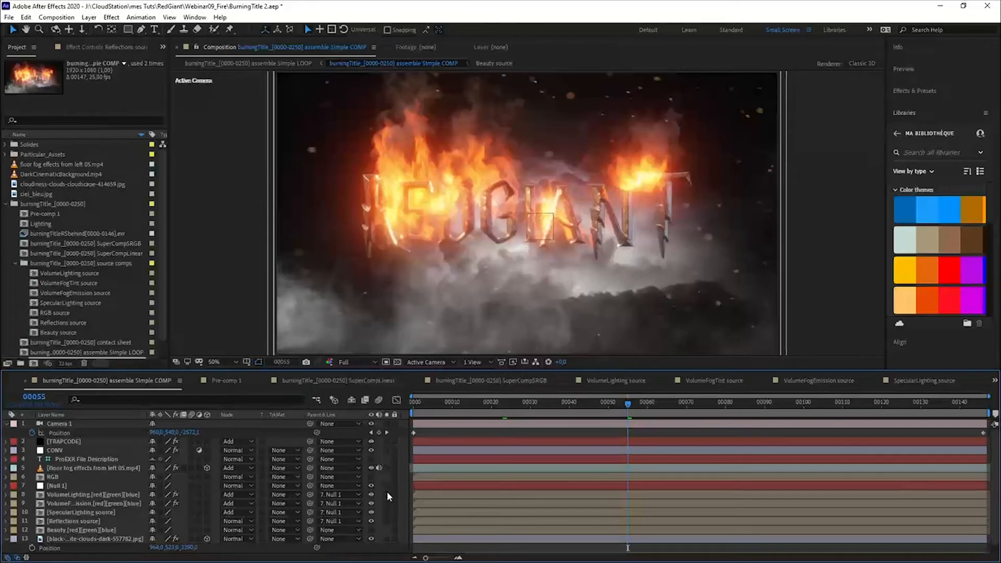
# Solo the two volume passes, specular lighting and reflections together, scrub to frame 35 to inspect their combination, and clear the solos
pyautogui.moveTo(386, 491); pyautogui.dragTo(387, 521)
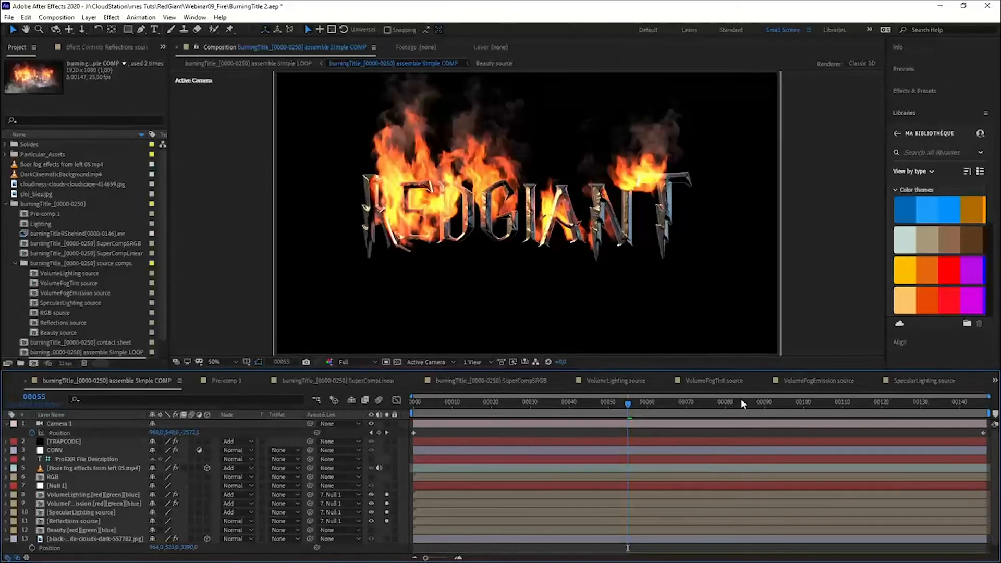
pyautogui.moveTo(730, 402); pyautogui.dragTo(551, 418)
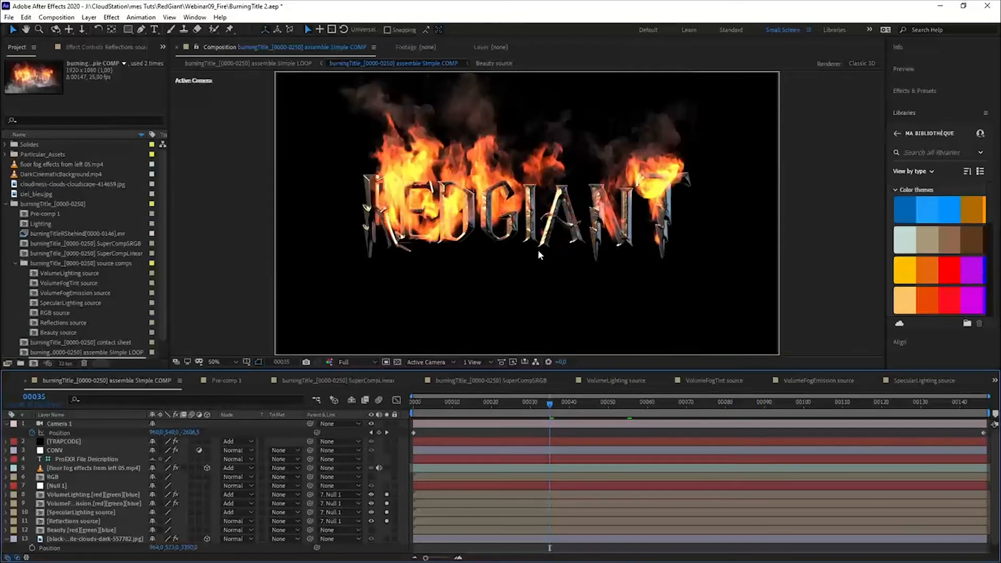
pyautogui.moveTo(389, 494); pyautogui.dragTo(376, 519)
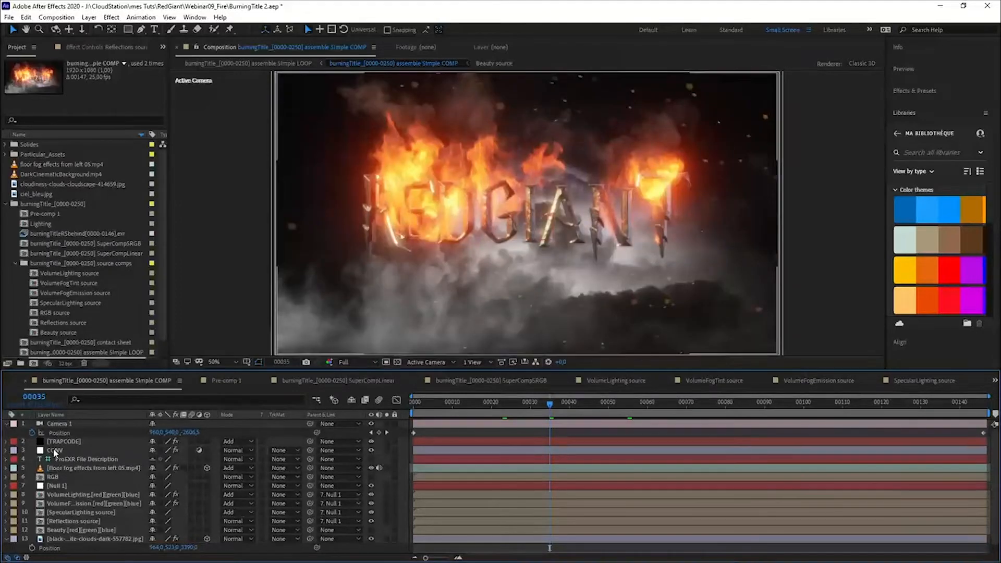
# Show the effects of the CONV layer and collapse the settings of Color Profile Converter and the first Optical Glow
pyautogui.click(67, 451)
pyautogui.click(94, 47)
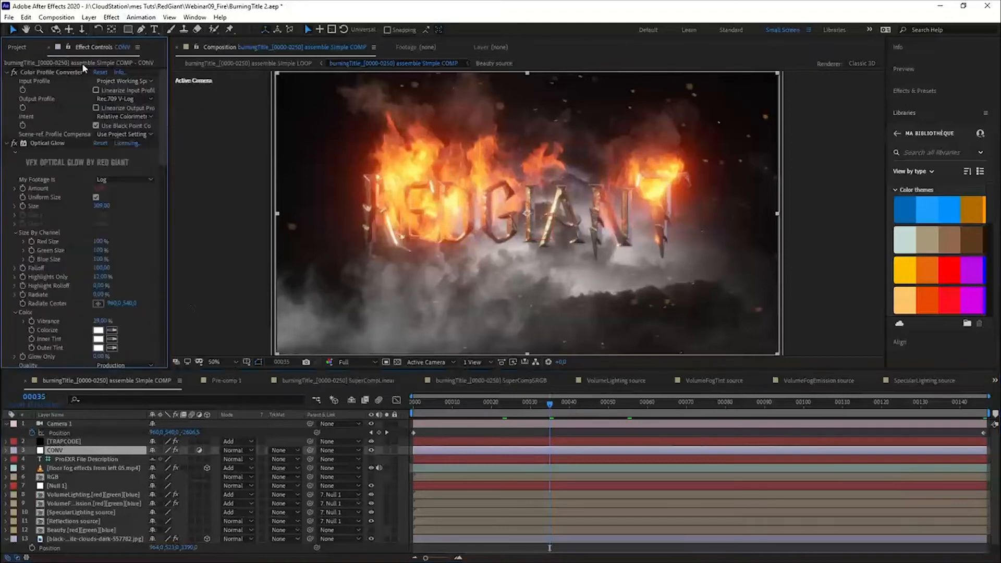
pyautogui.click(6, 143)
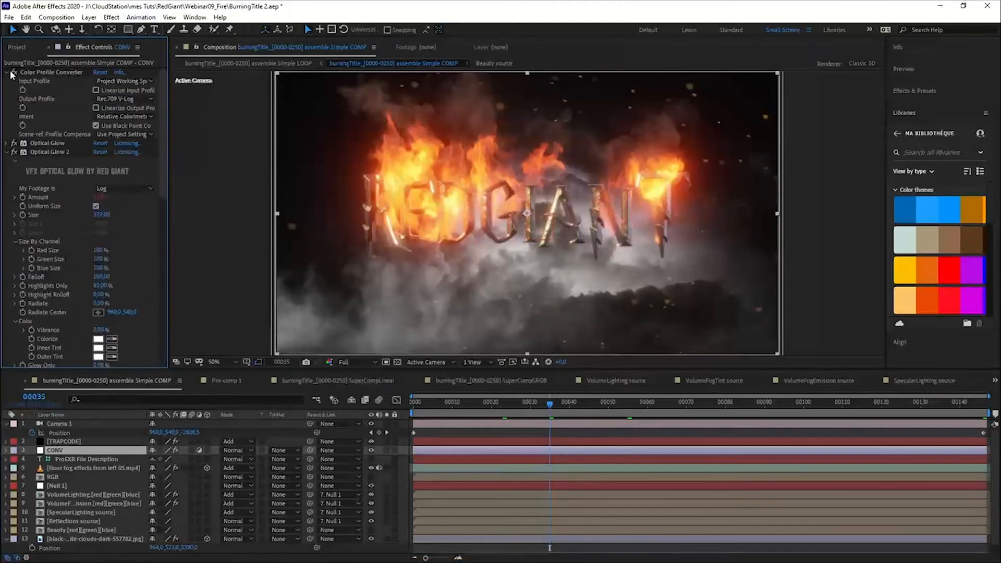
pyautogui.click(8, 73)
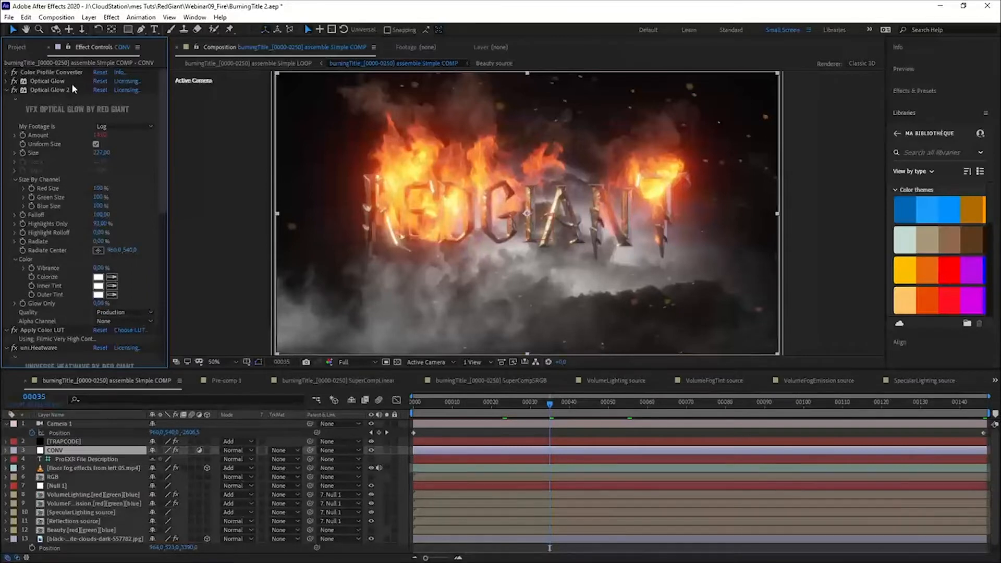
# Compare the title without glow by disabling both Optical Glow effects on the CONV layer and enabling them again
pyautogui.click(14, 81)
pyautogui.click(14, 90)
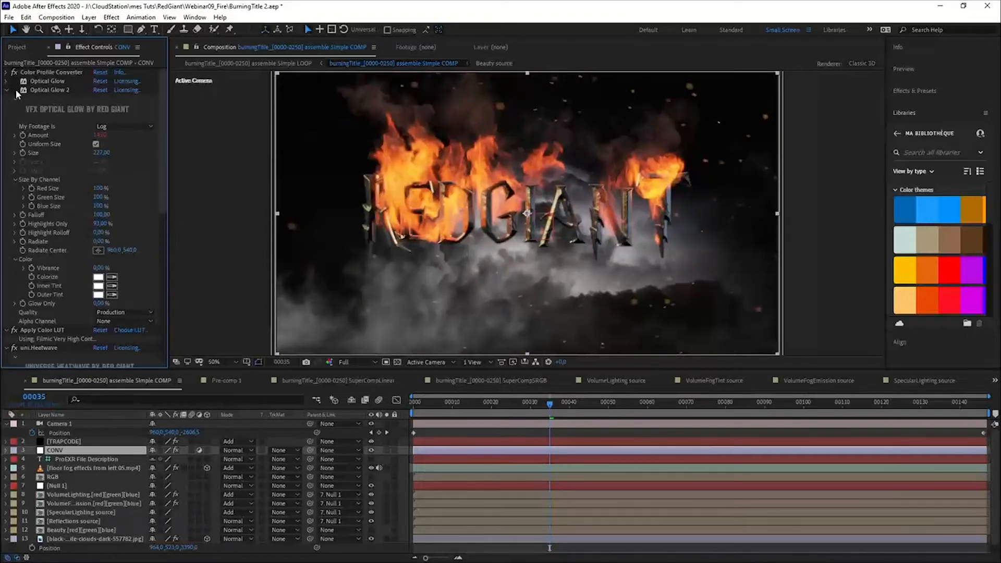
pyautogui.click(14, 81)
pyautogui.click(14, 90)
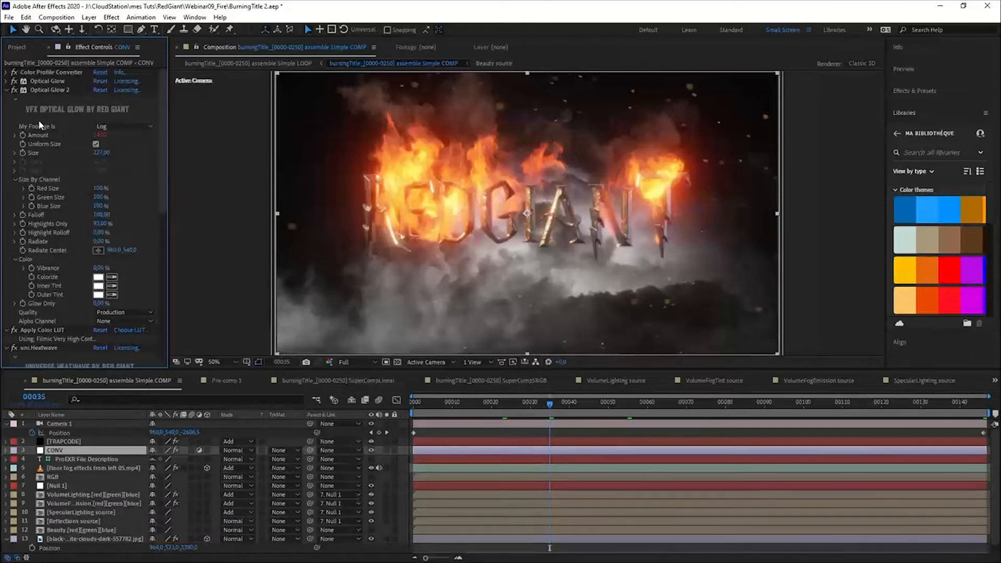
# Collapse Optical Glow 2 and select the Apply Color LUT and uni.Heatwave effects in turn to examine their settings
pyautogui.click(6, 90)
pyautogui.click(40, 99)
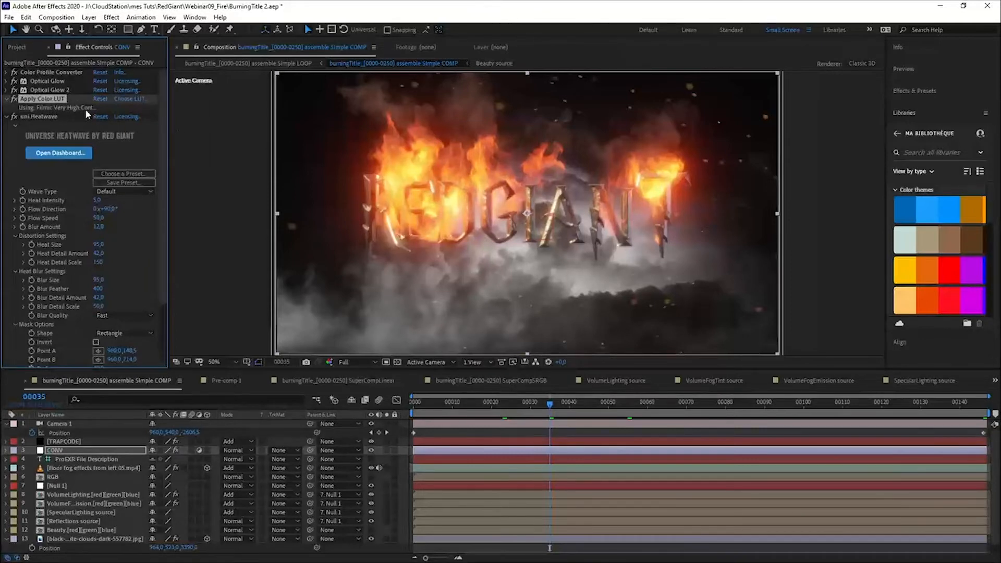
pyautogui.click(40, 117)
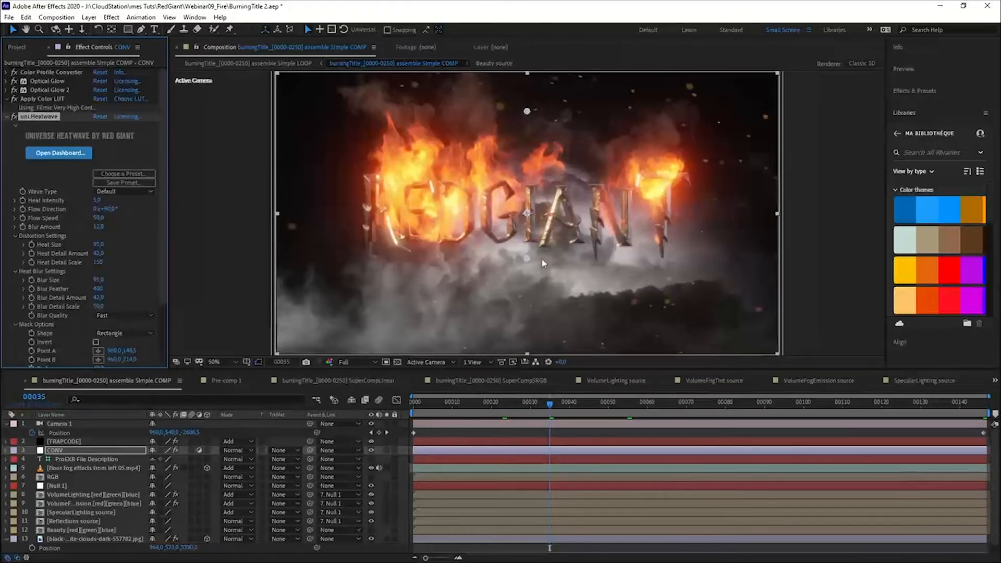
# Show the TRAPCODE layer's Particular effect and inspect its particles alone by soloing it, moving to frame 62 and clearing the solo
pyautogui.click(7, 117)
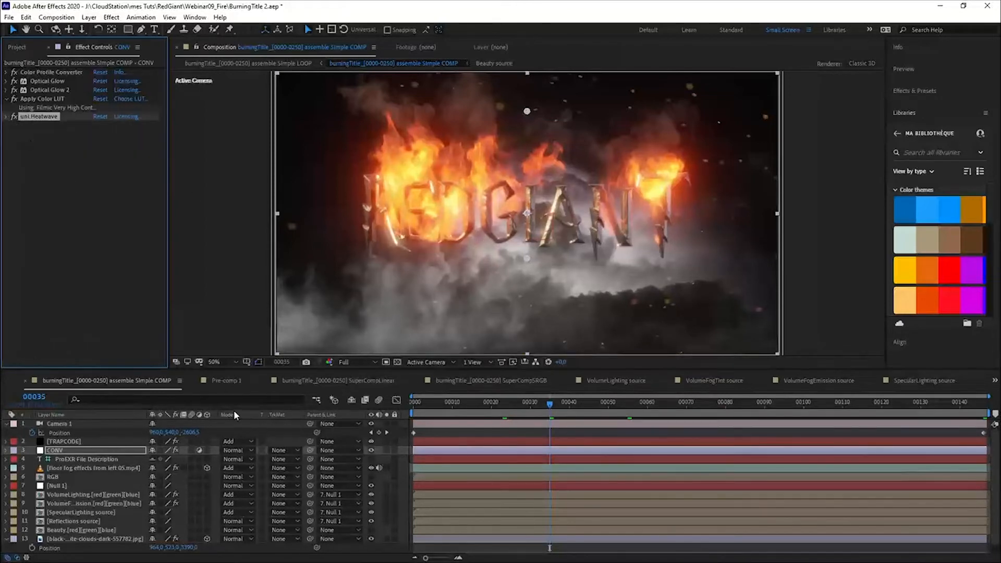
pyautogui.click(53, 442)
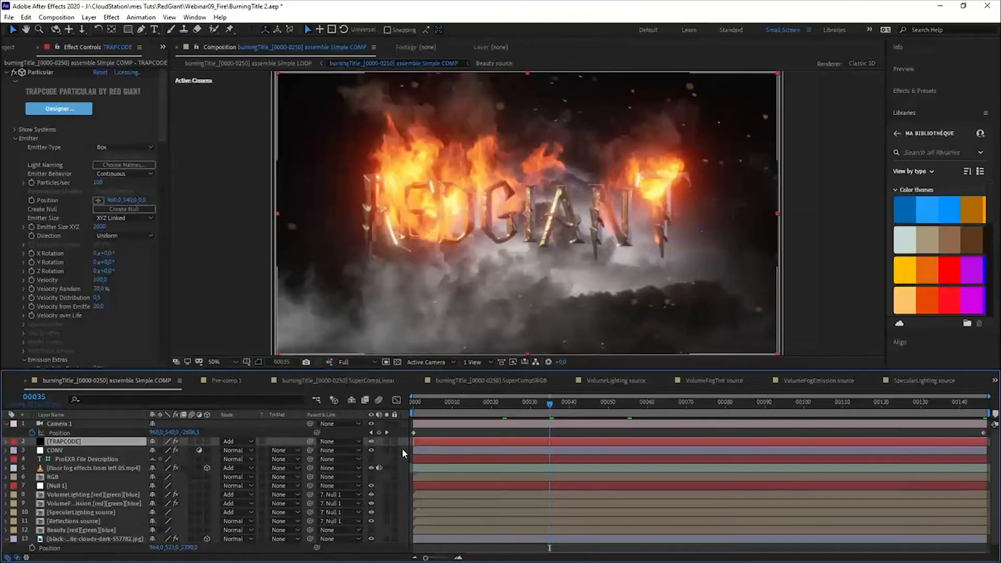
pyautogui.click(387, 441)
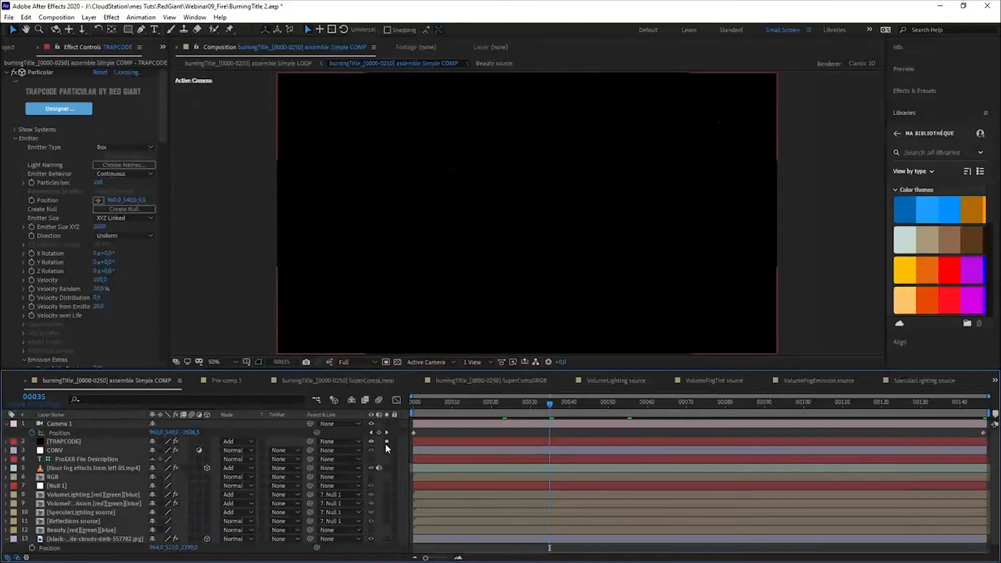
pyautogui.click(397, 363)
pyautogui.click(397, 362)
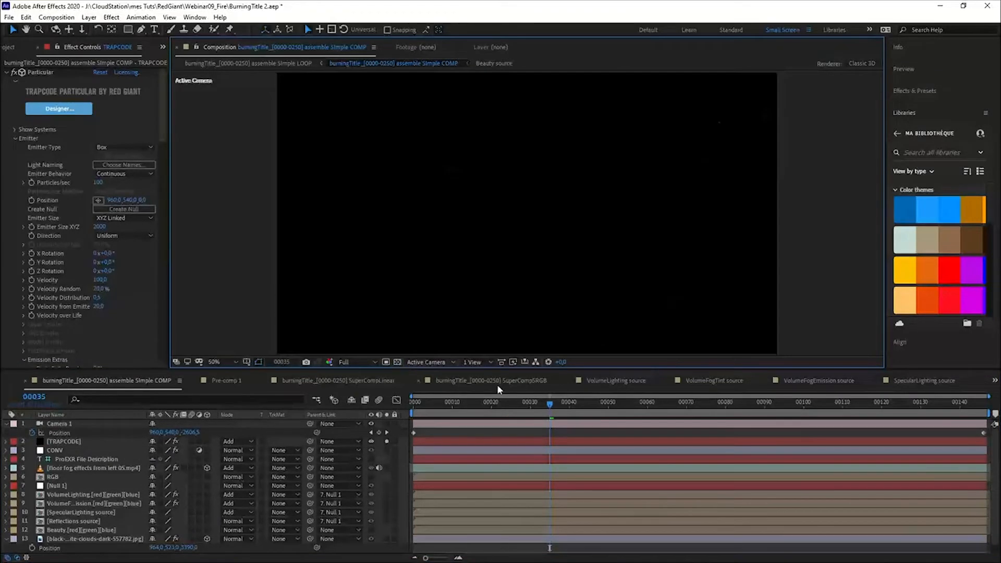
pyautogui.moveTo(534, 405); pyautogui.dragTo(655, 410)
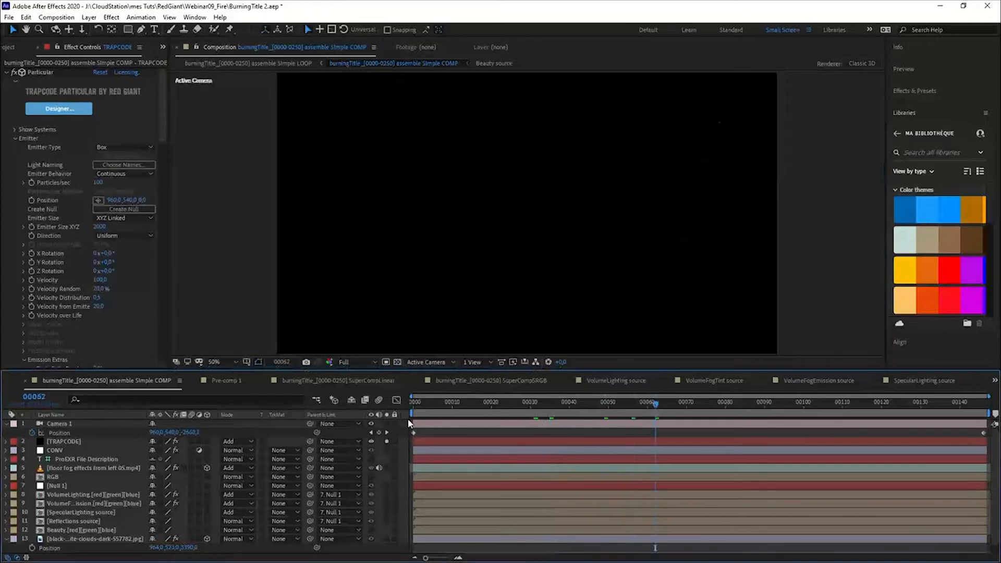
pyautogui.click(386, 441)
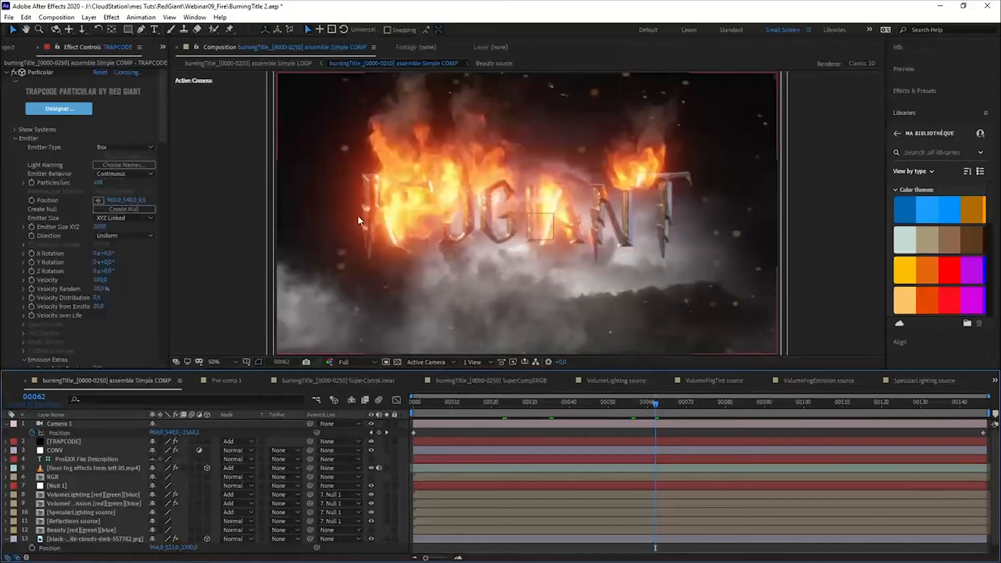
pyautogui.click(371, 441)
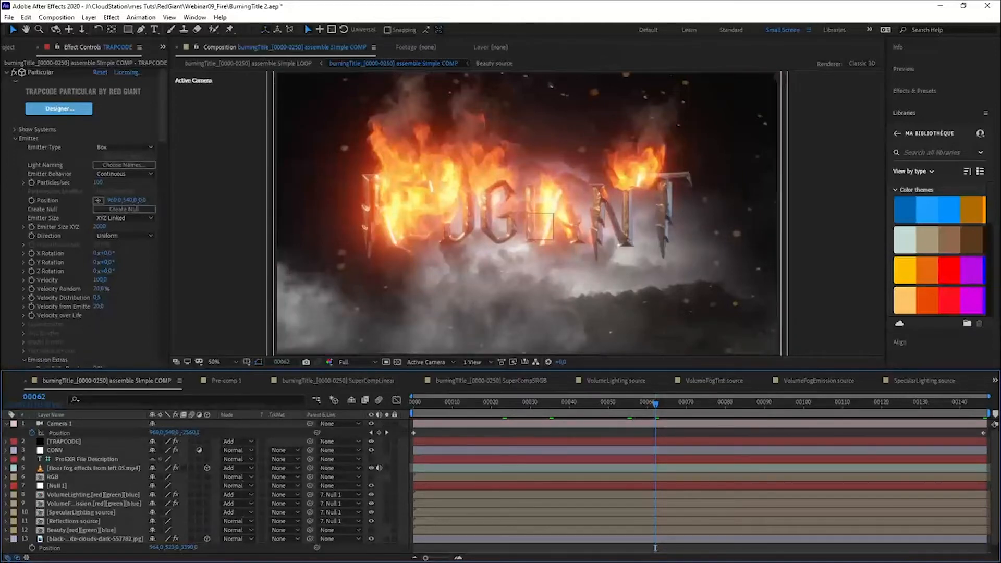
# Switch to VLC, watch the rendered burningTitle_[0000-0250] assemble SImple COMP.mp4 full screen, and close the player
pyautogui.hotkey('alt', 'Tab')
pyautogui.press('super+d')
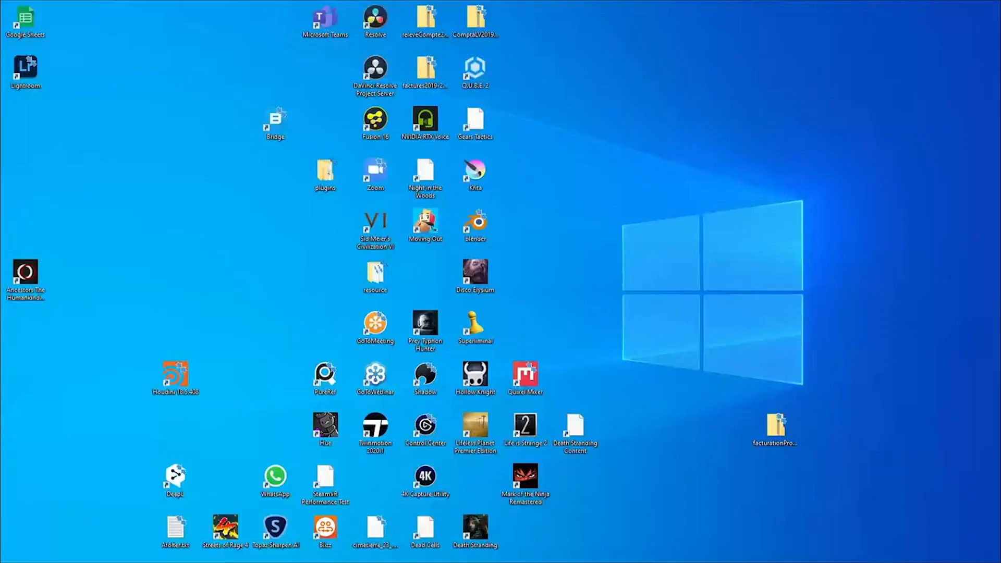
pyautogui.press('super+d')
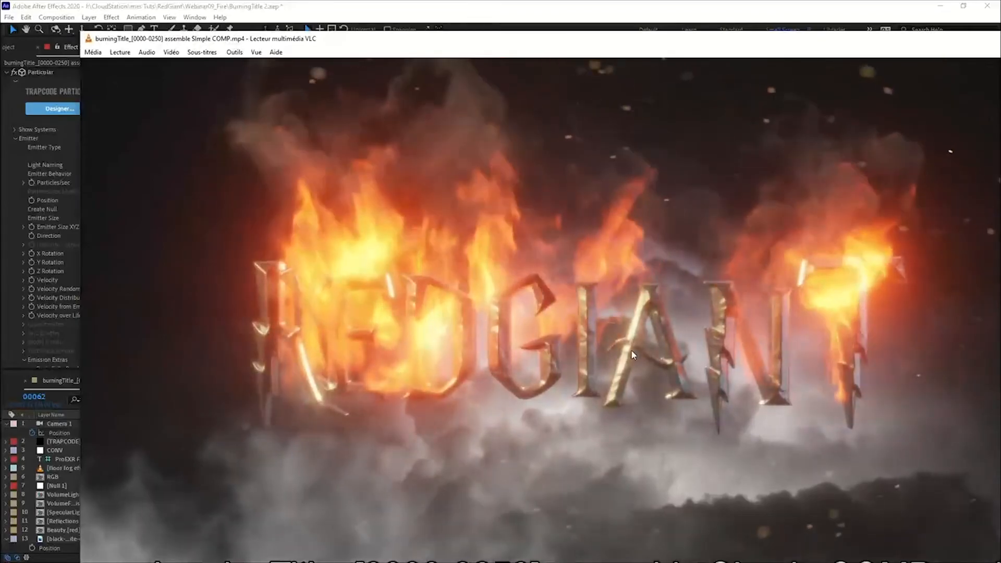
pyautogui.doubleClick(631, 350)
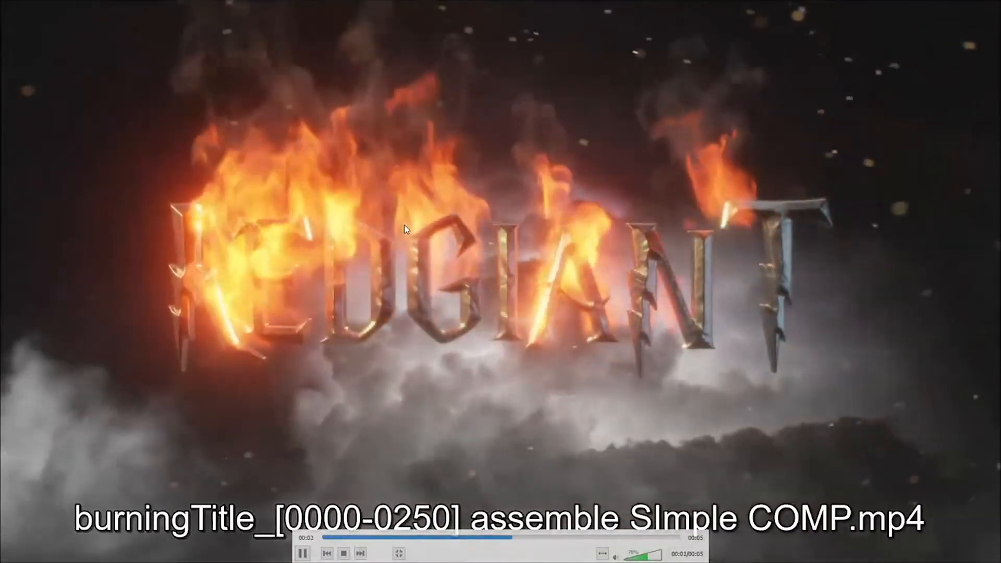
pyautogui.doubleClick(405, 225)
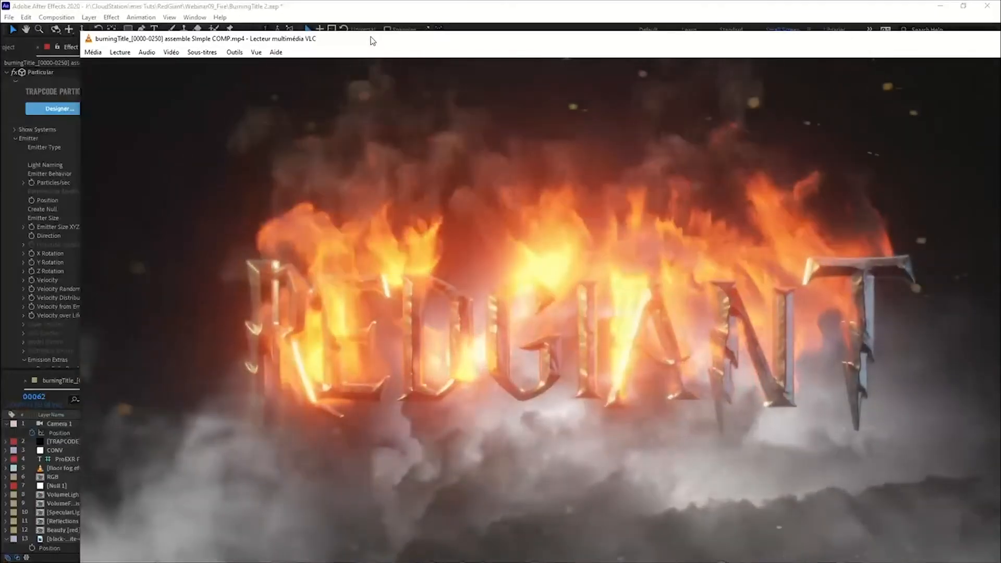
pyautogui.moveTo(373, 44); pyautogui.dragTo(320, 41)
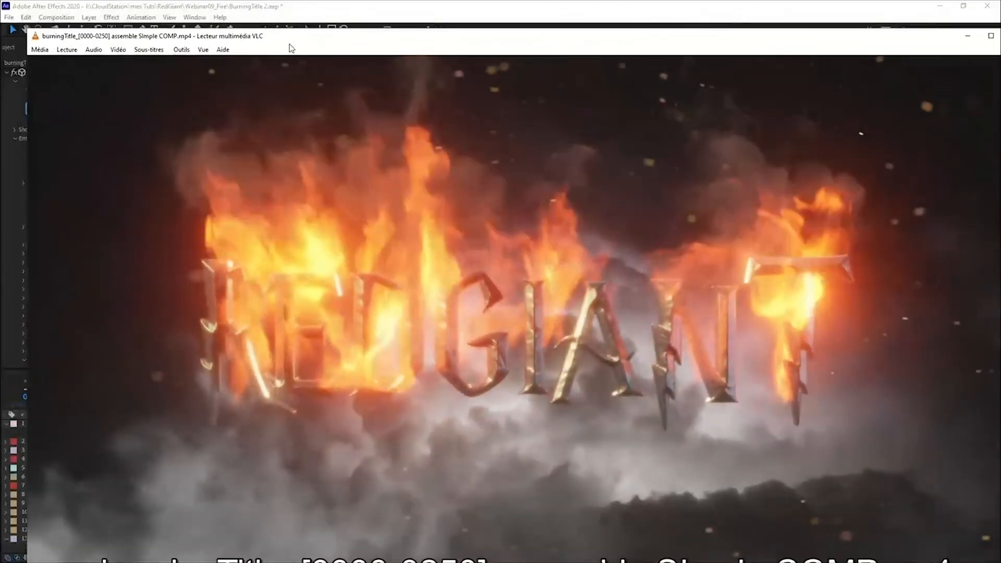
pyautogui.moveTo(893, 40); pyautogui.dragTo(839, 42)
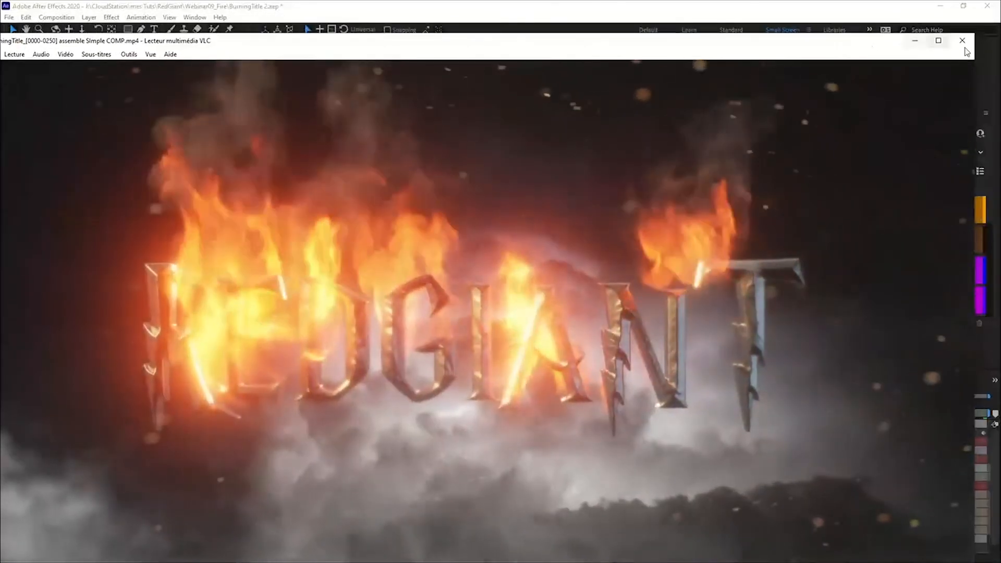
pyautogui.click(964, 40)
pyautogui.click(417, 312)
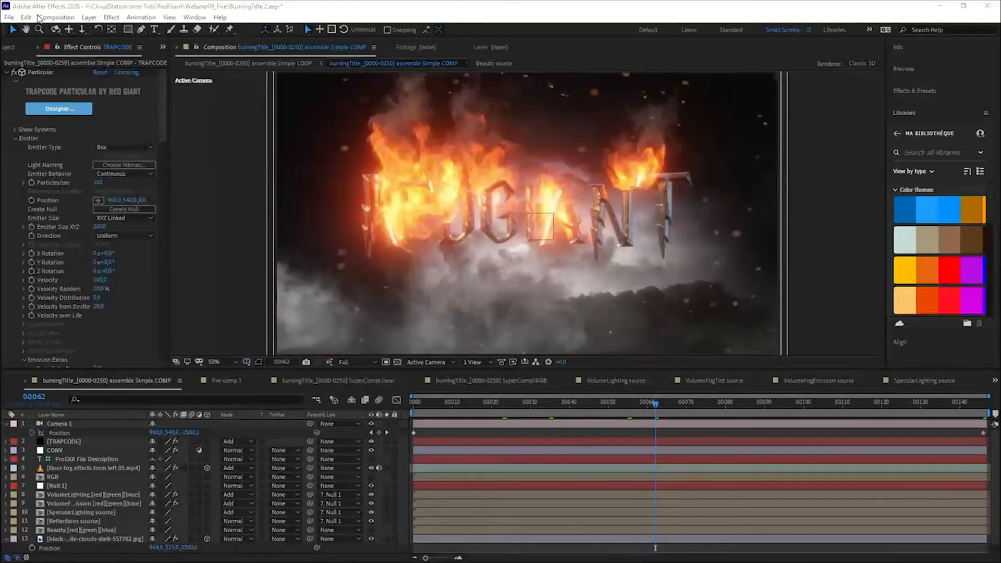
# Open the recent project BurningTitlePNG.aep and switch to the Small Screen workspace
pyautogui.click(9, 17)
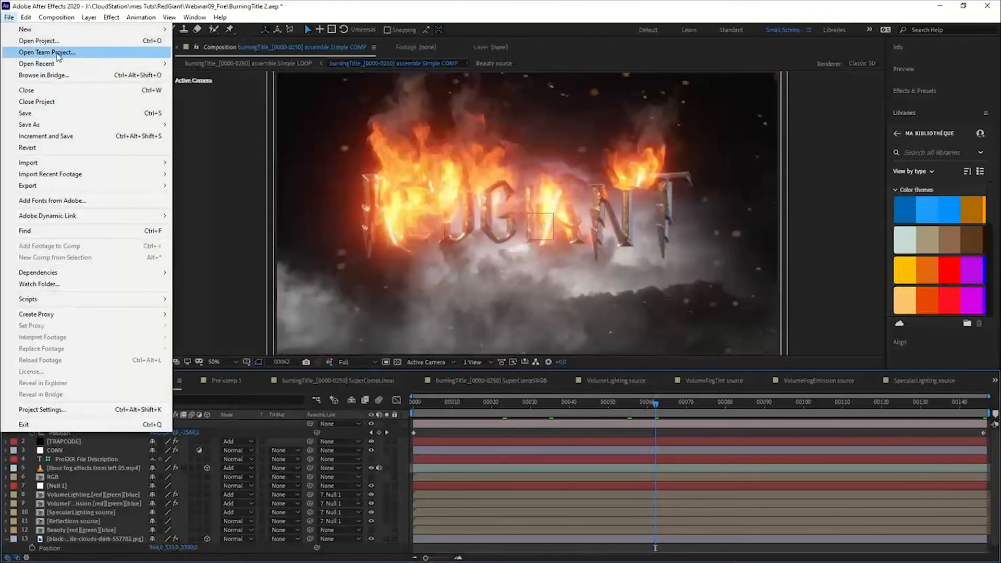
pyautogui.moveTo(92, 66)
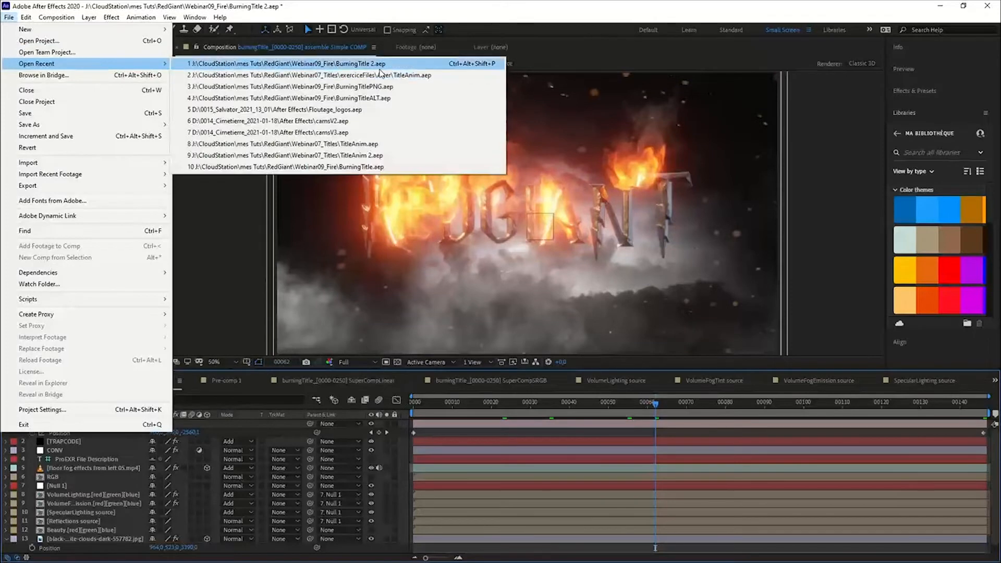
pyautogui.click(395, 86)
pyautogui.click(514, 301)
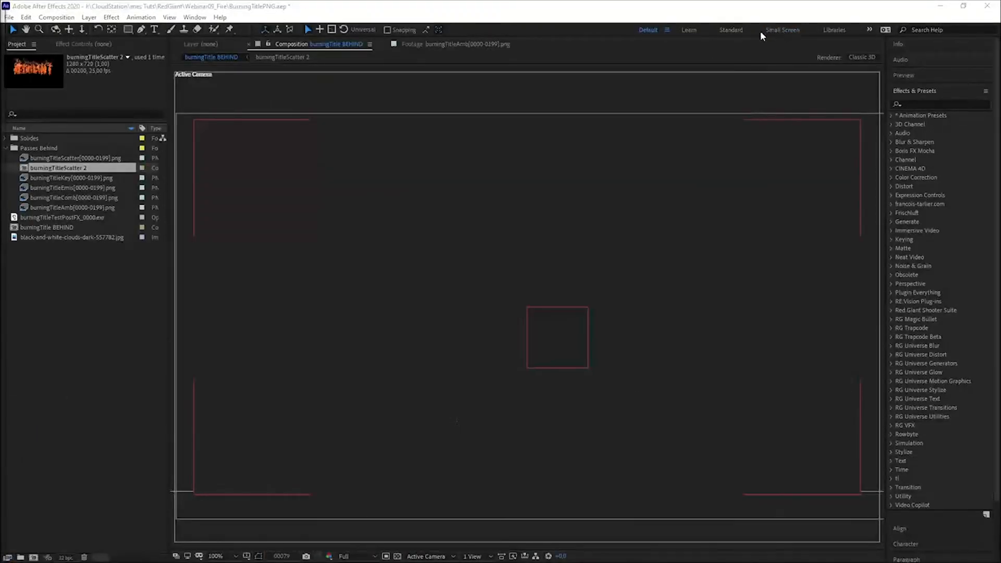
pyautogui.click(781, 30)
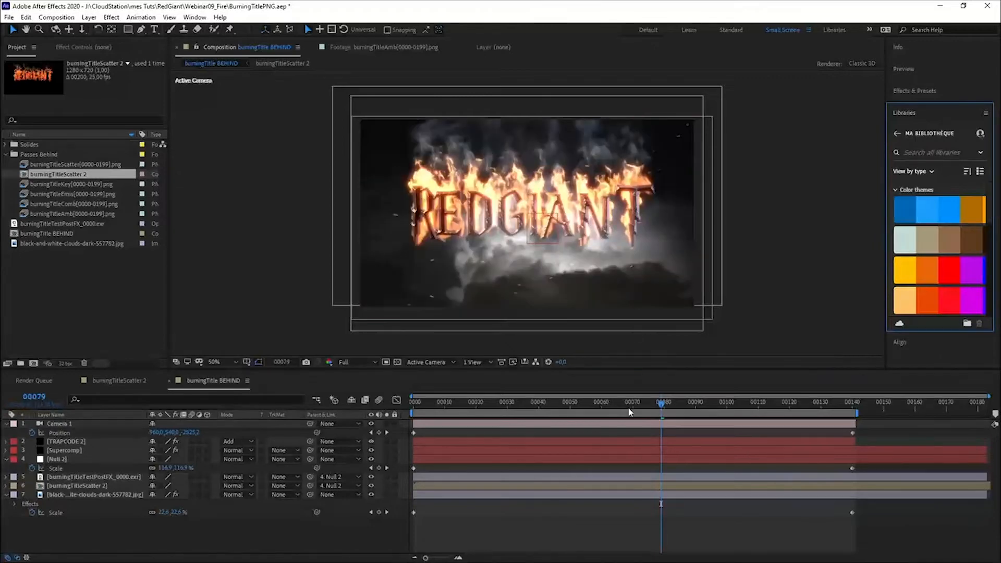
# Move to frame 50, switch to VLC to watch burningTitle BEHIND.mp4 full screen, and close the player
pyautogui.click(571, 402)
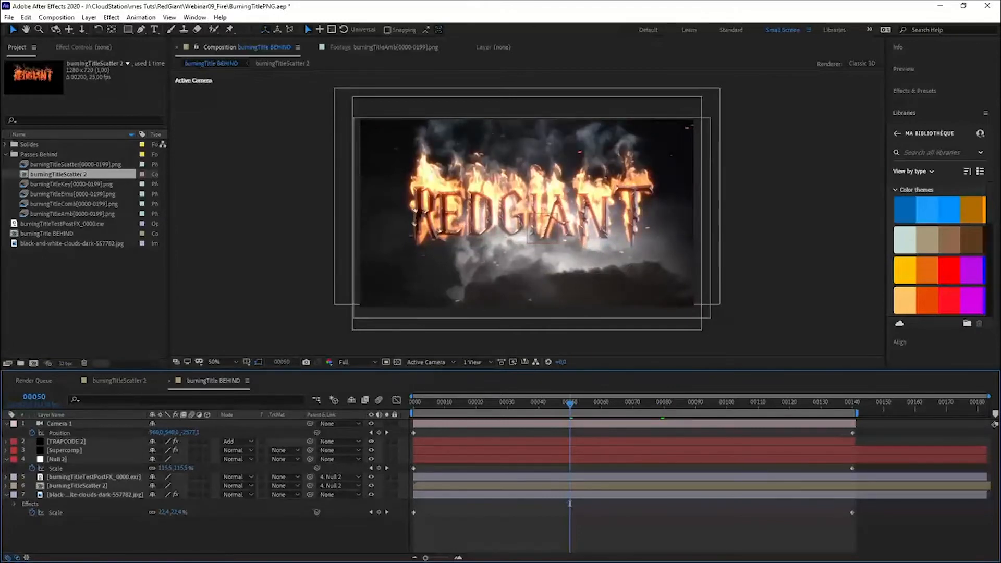
pyautogui.hotkey('alt', 'Tab')
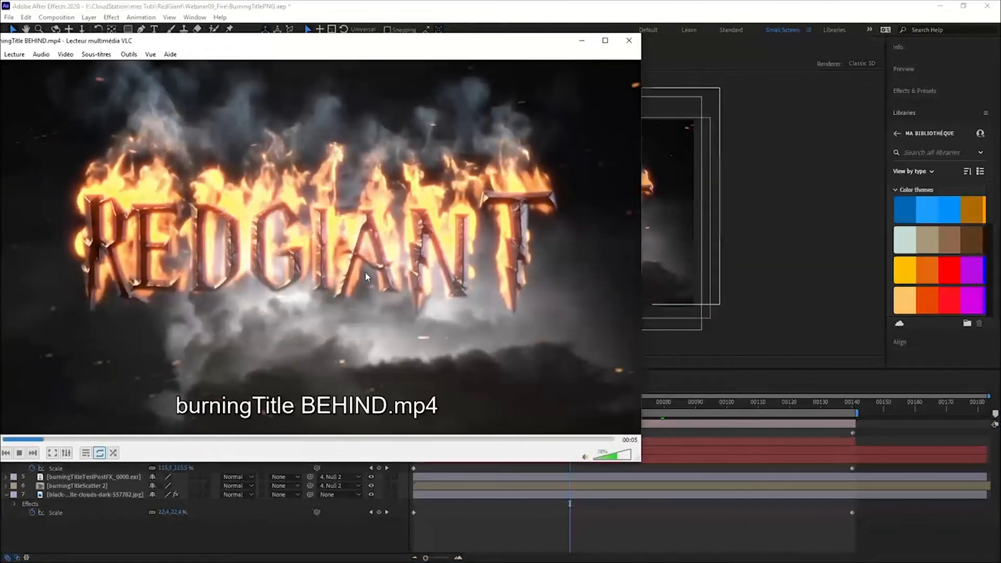
pyautogui.doubleClick(466, 311)
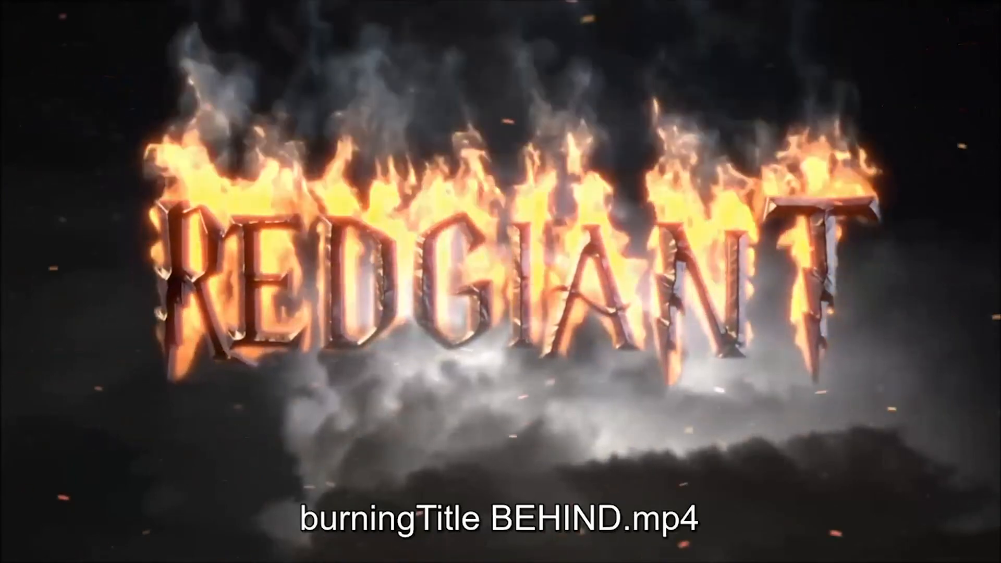
pyautogui.moveTo(525, 216)
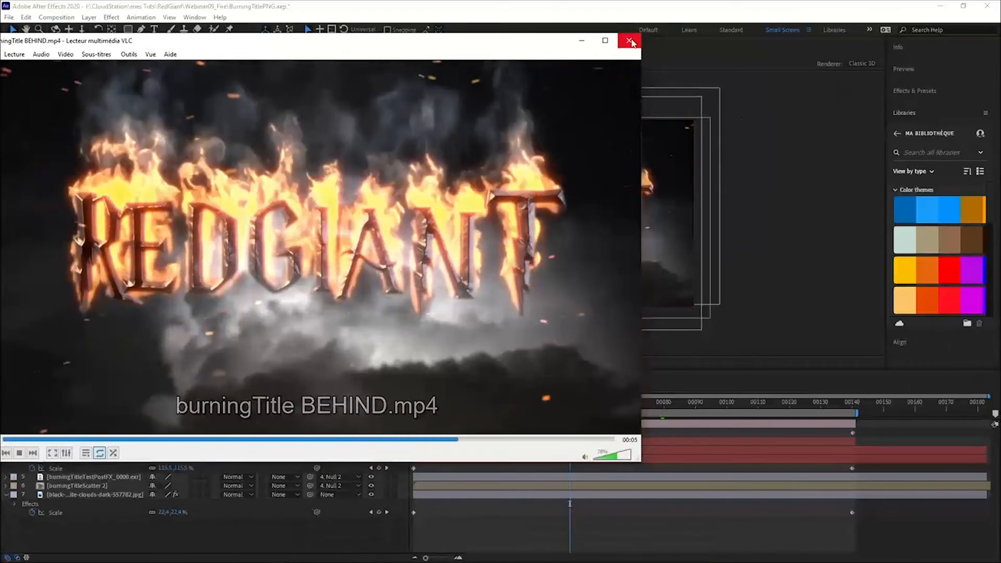
pyautogui.click(629, 40)
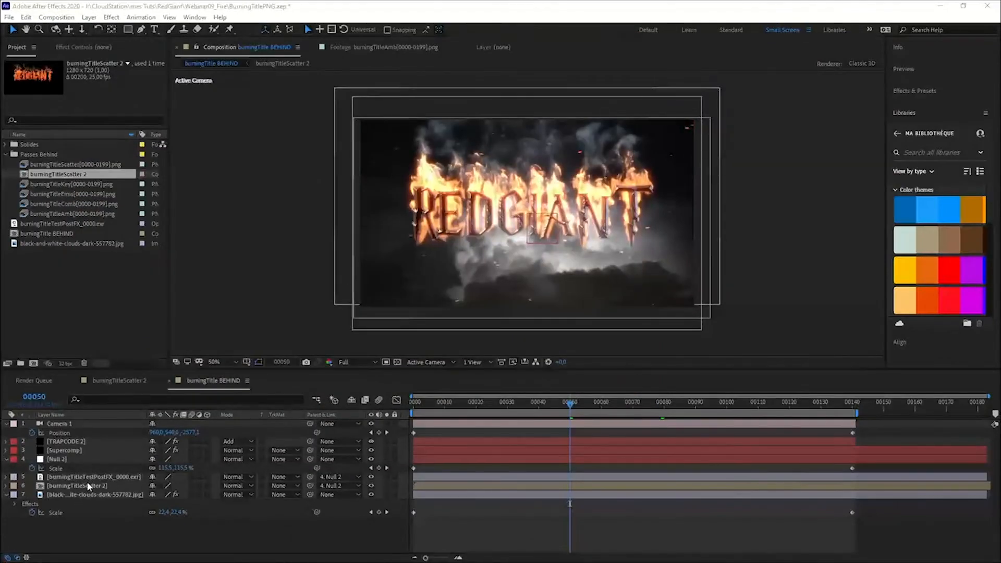
# Select the burningTitleKey[0000-0199].png footage, examine the project's color settings, and cancel the Project Settings dialog
pyautogui.click(55, 184)
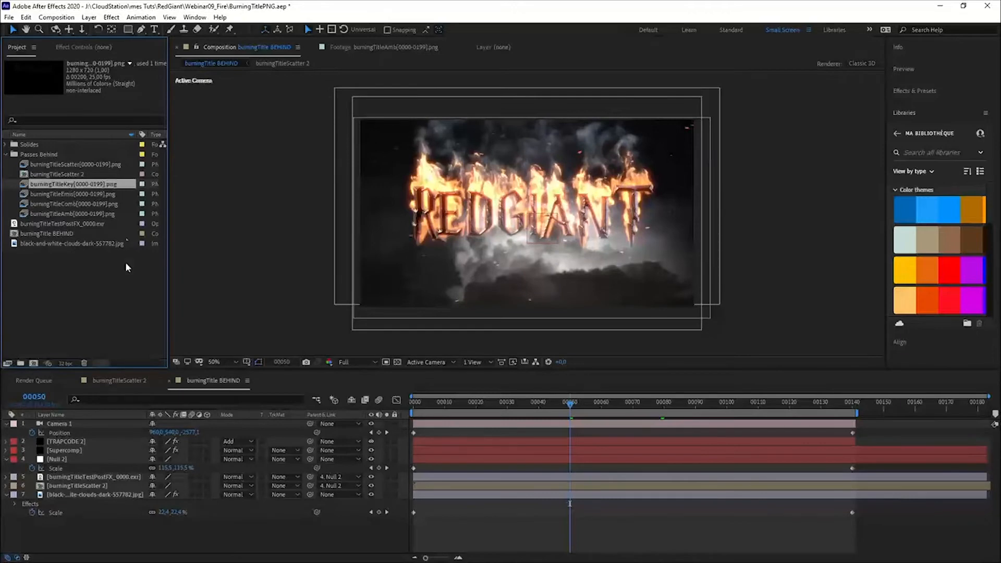
pyautogui.click(65, 364)
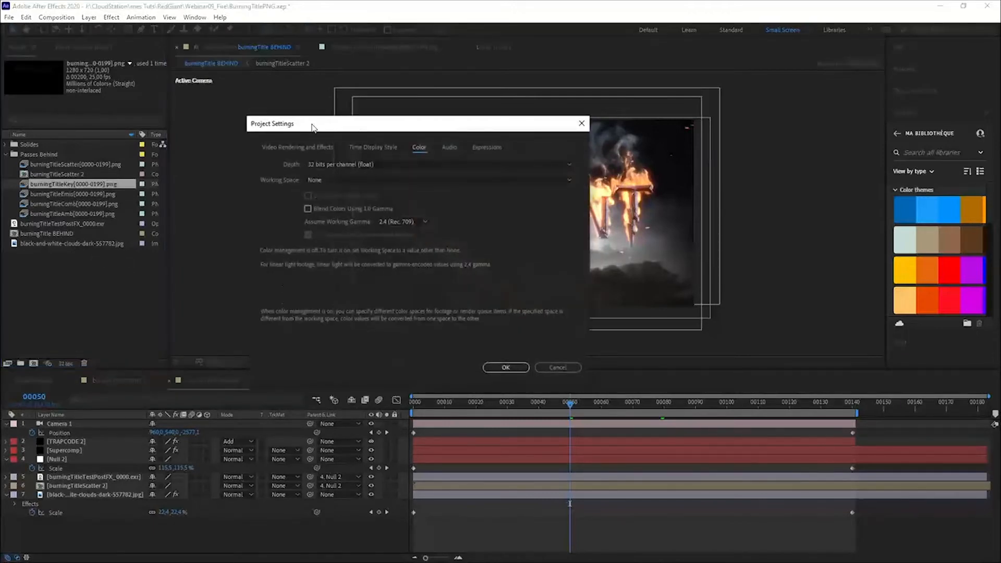
pyautogui.moveTo(313, 123); pyautogui.dragTo(230, 98)
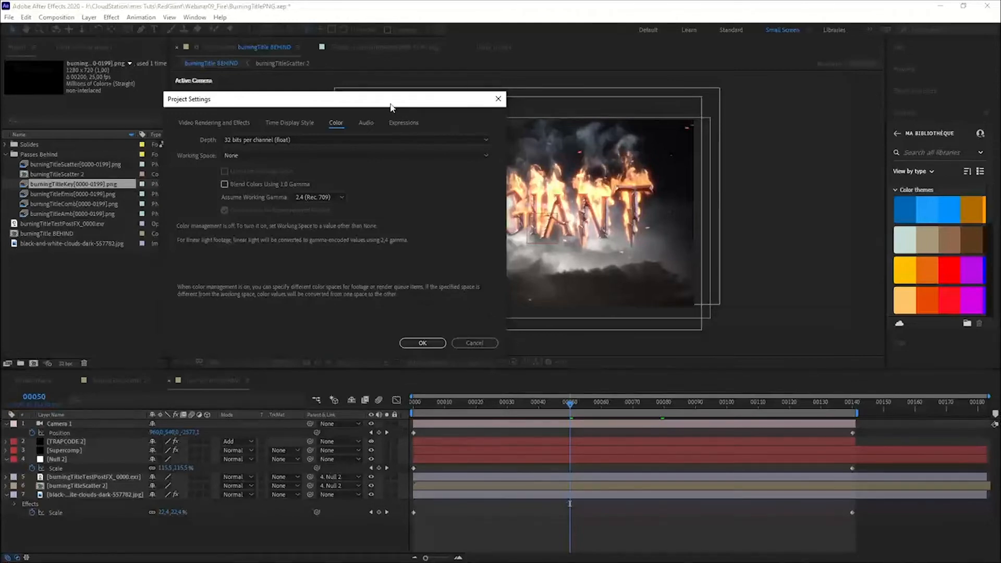
pyautogui.moveTo(348, 100); pyautogui.dragTo(370, 150)
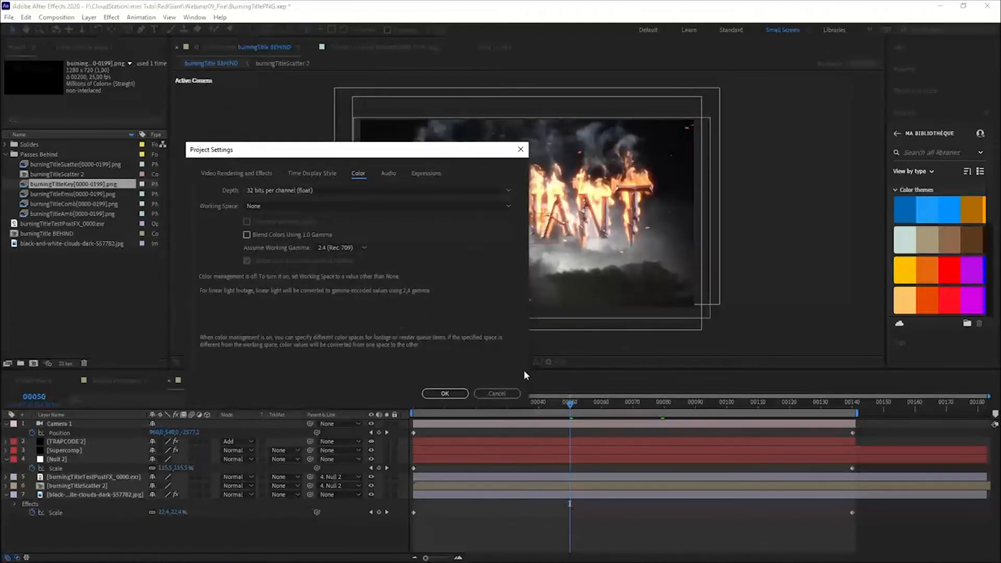
pyautogui.click(495, 394)
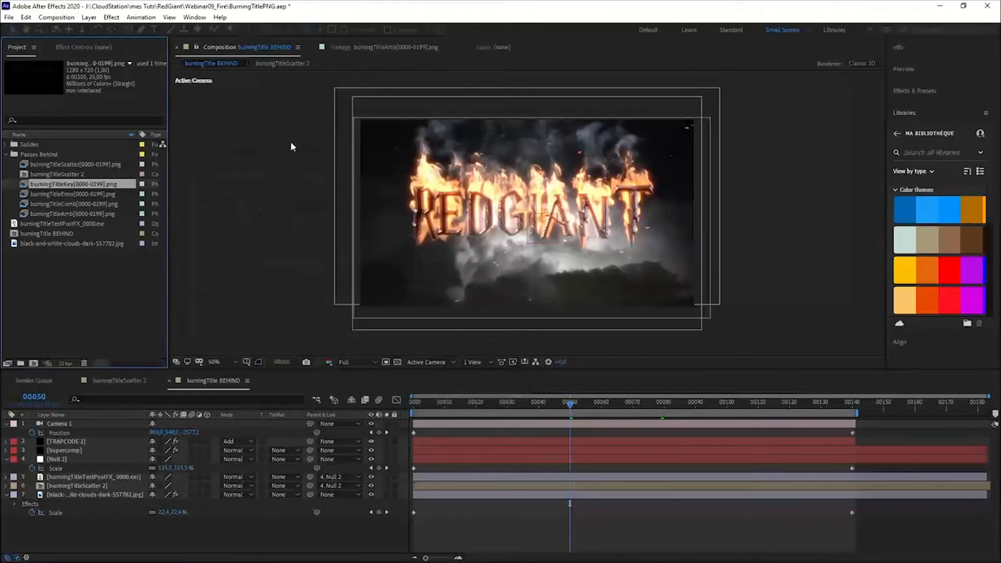
# Select TRAPCODE 2 to inspect it in the composition, and open the RG VFX Supercomp panel from the Supercomp layer's effect
pyautogui.click(67, 442)
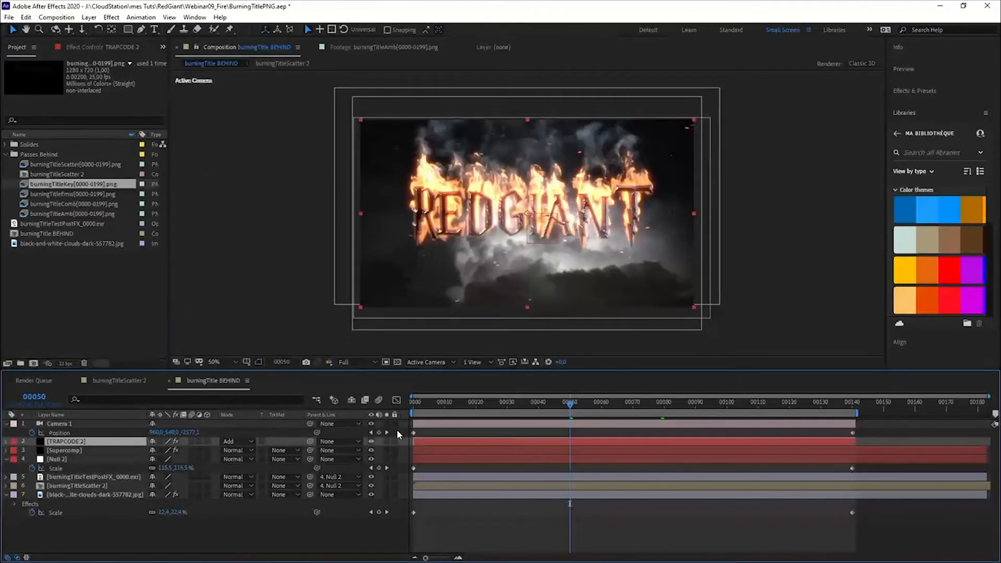
pyautogui.press('/')
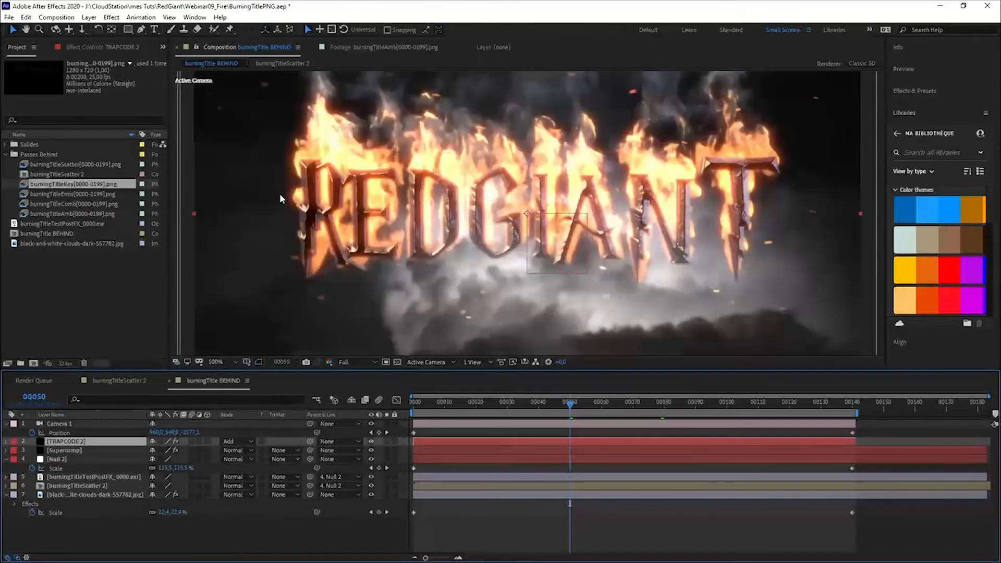
pyautogui.click(69, 450)
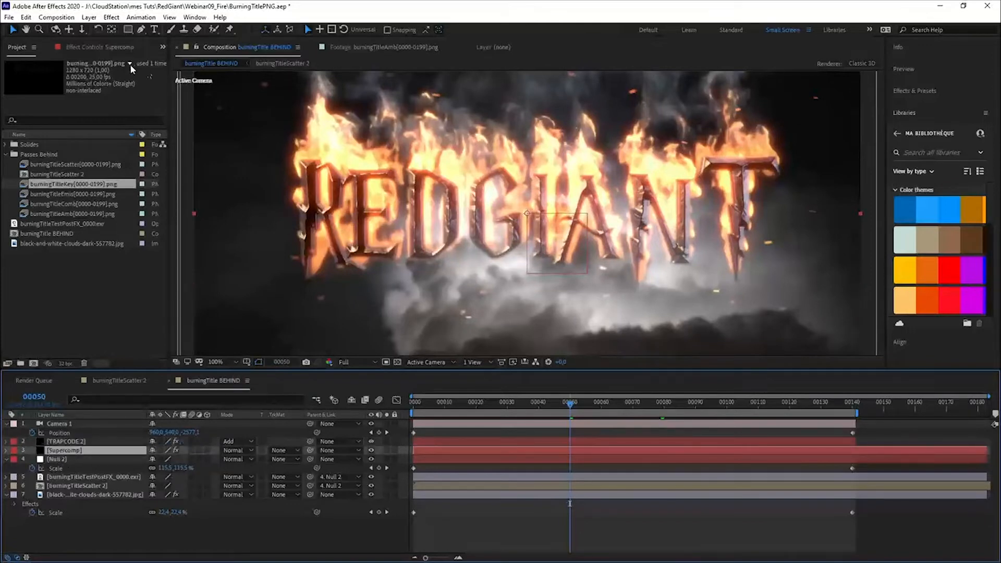
pyautogui.click(80, 46)
pyautogui.click(49, 109)
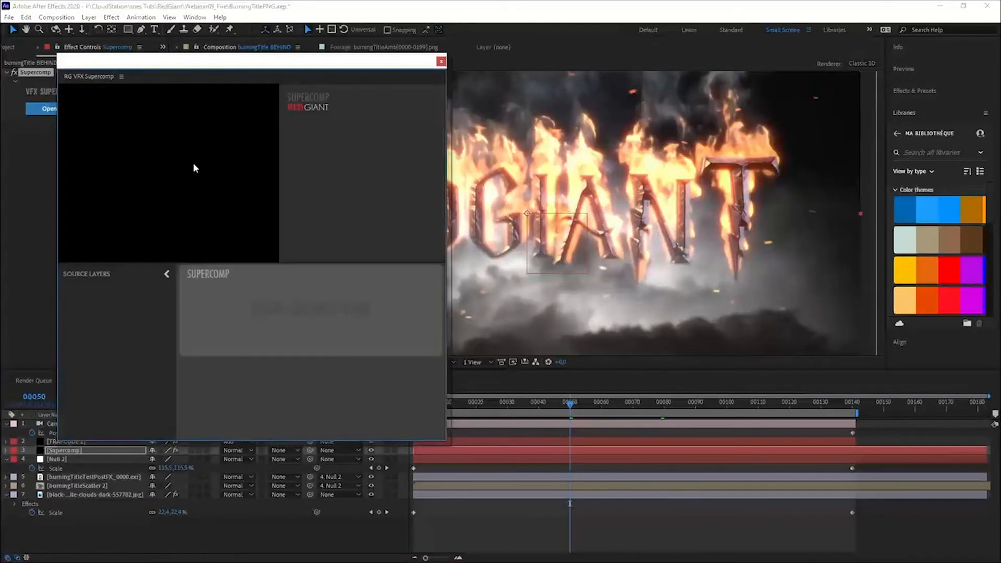
# Dock the RG VFX Supercomp window with the Project and Effect Controls panels and widen that panel group
pyautogui.moveTo(236, 66); pyautogui.dragTo(312, 92)
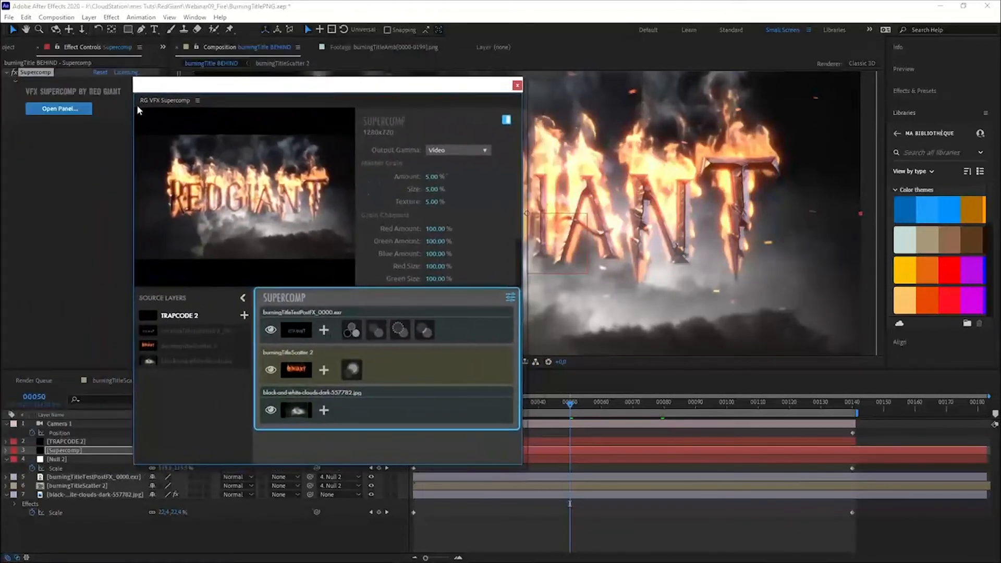
pyautogui.moveTo(146, 98); pyautogui.dragTo(18, 50)
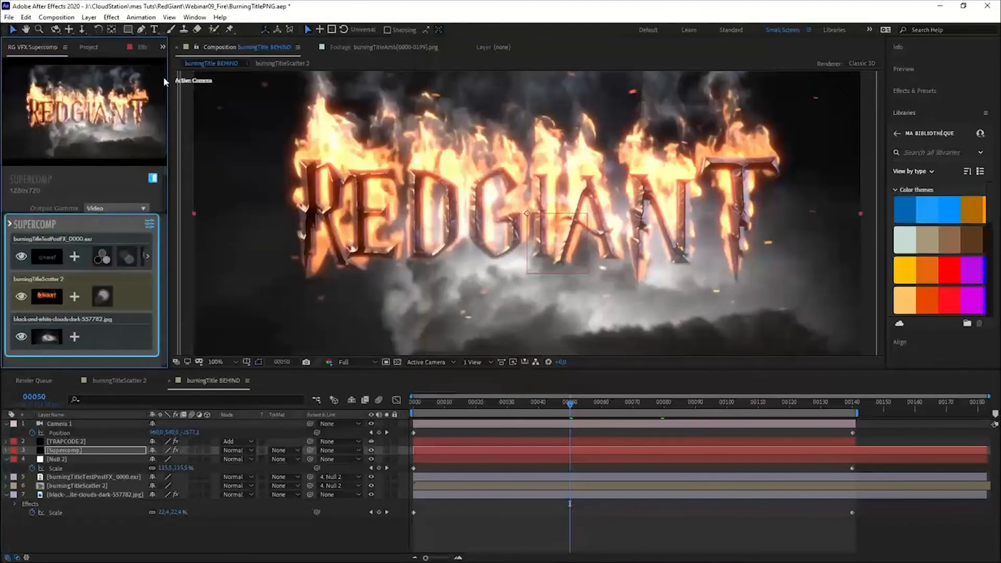
pyautogui.moveTo(164, 76); pyautogui.dragTo(406, 95)
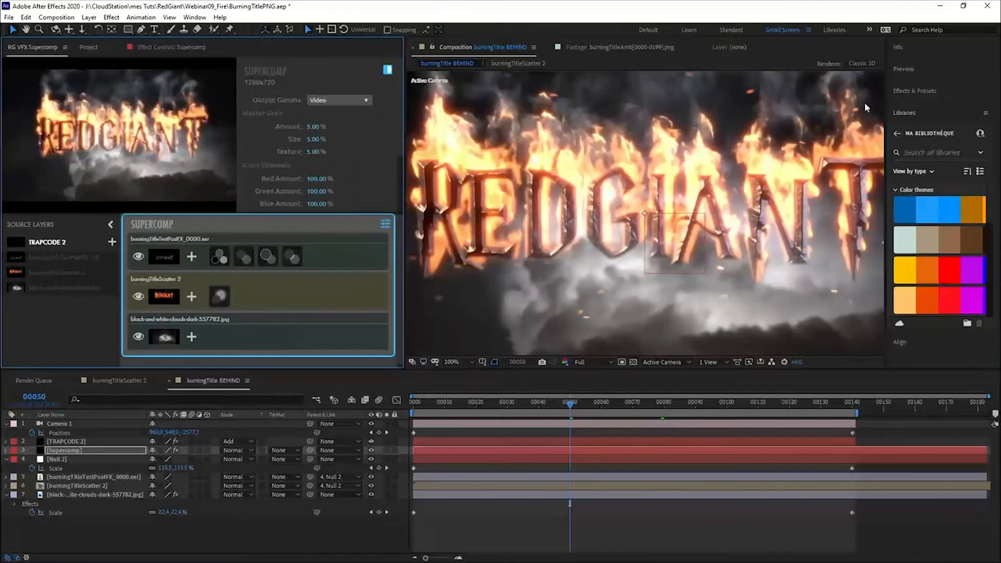
# Widen the composition viewer and hide the Supercomp layer to see the composite without its effects
pyautogui.moveTo(884, 96); pyautogui.dragTo(953, 92)
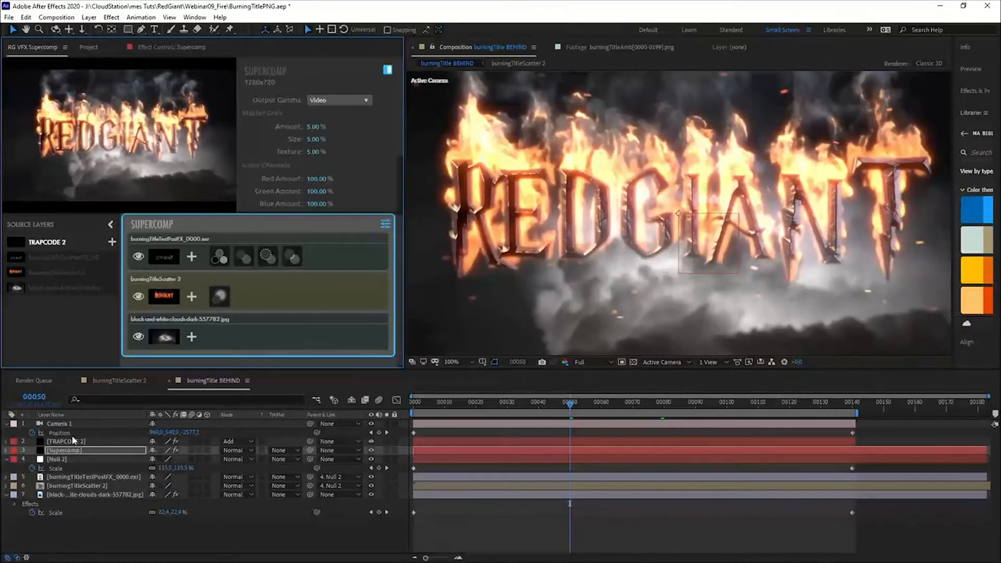
pyautogui.click(64, 452)
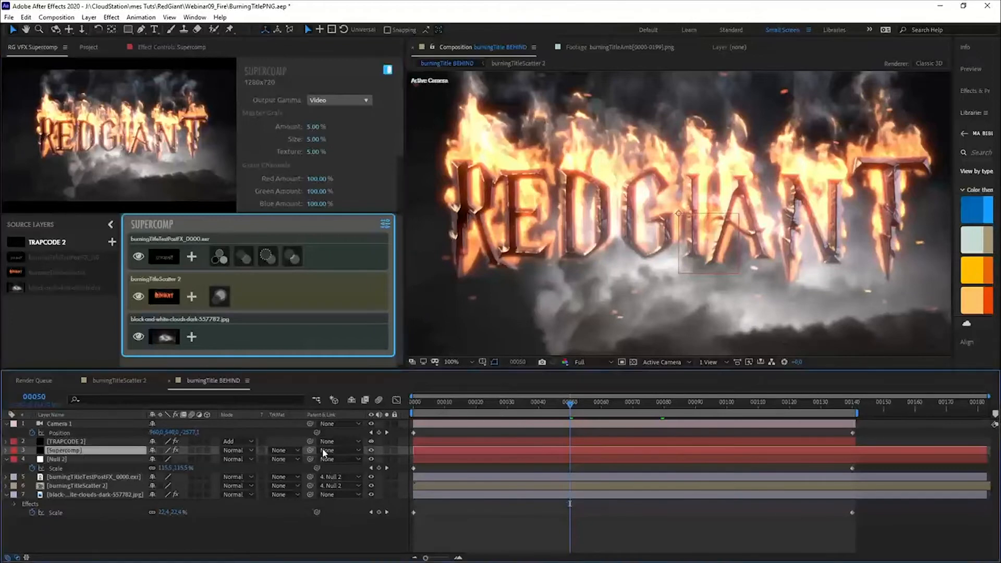
pyautogui.click(372, 450)
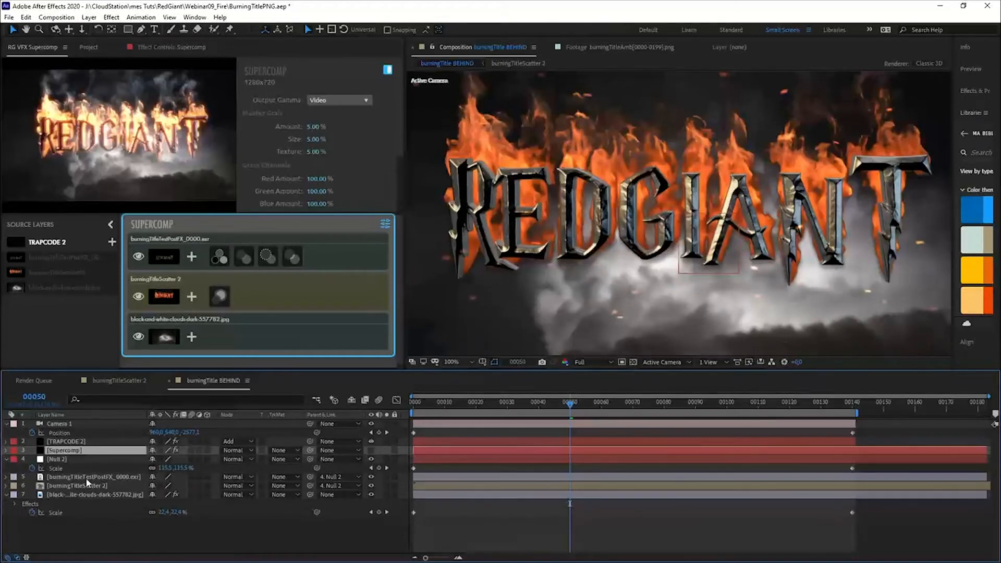
# Solo burningTitleTestPostFX_0000.exr and burningTitleScatter 2 one after the other to inspect each, ending with both solos off
pyautogui.click(115, 477)
pyautogui.click(387, 477)
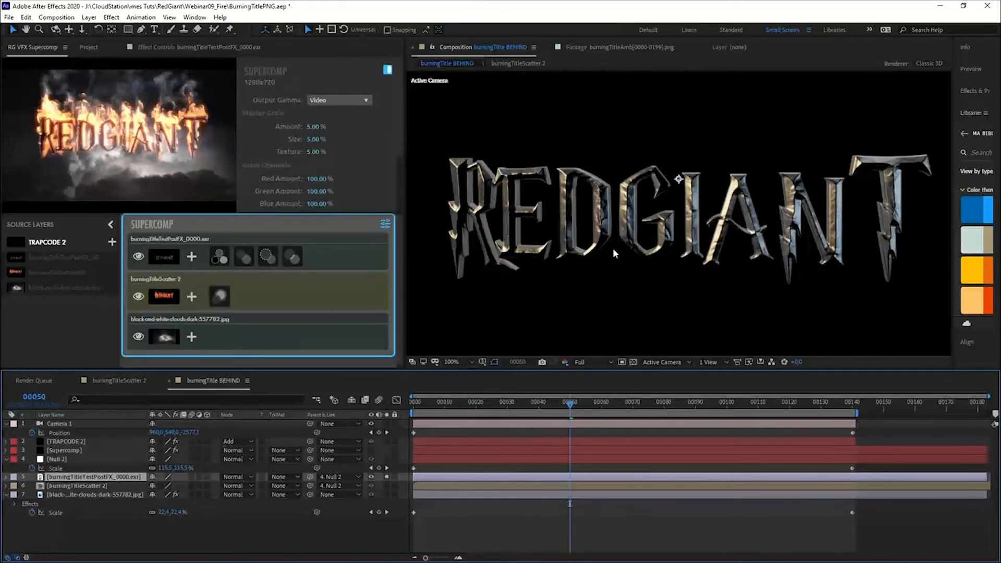
pyautogui.click(386, 476)
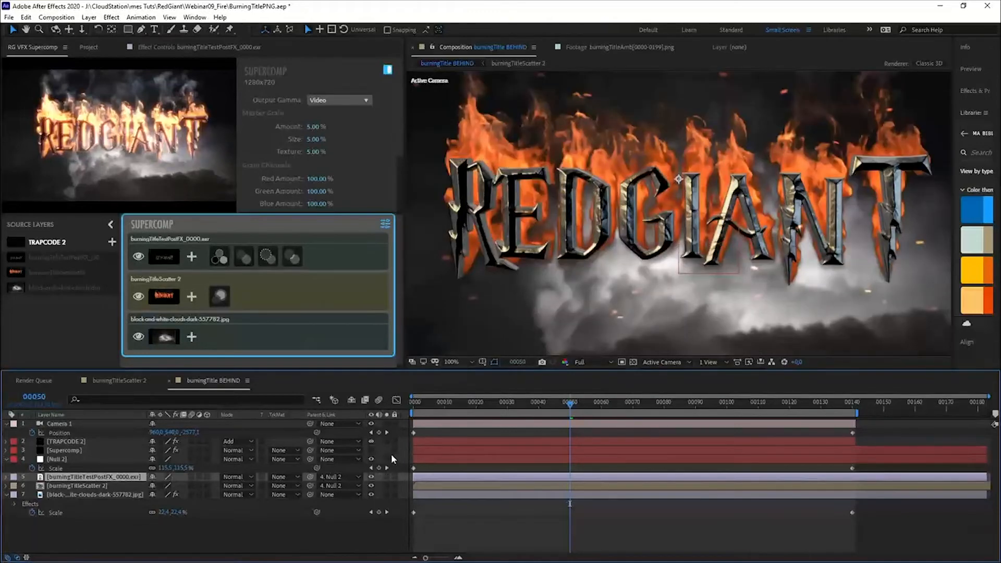
pyautogui.click(387, 485)
pyautogui.click(386, 486)
# Show the Supercomp layer again and inspect its clouds, burningTitleScatter 2 and burningTitleTestPostFX_0000.exr layers individually
pyautogui.click(61, 450)
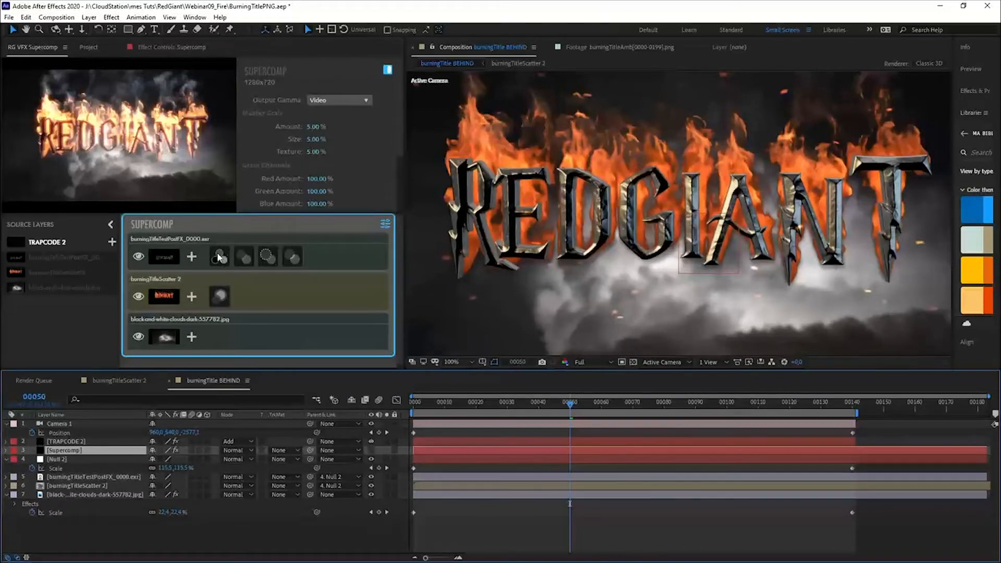
pyautogui.click(371, 450)
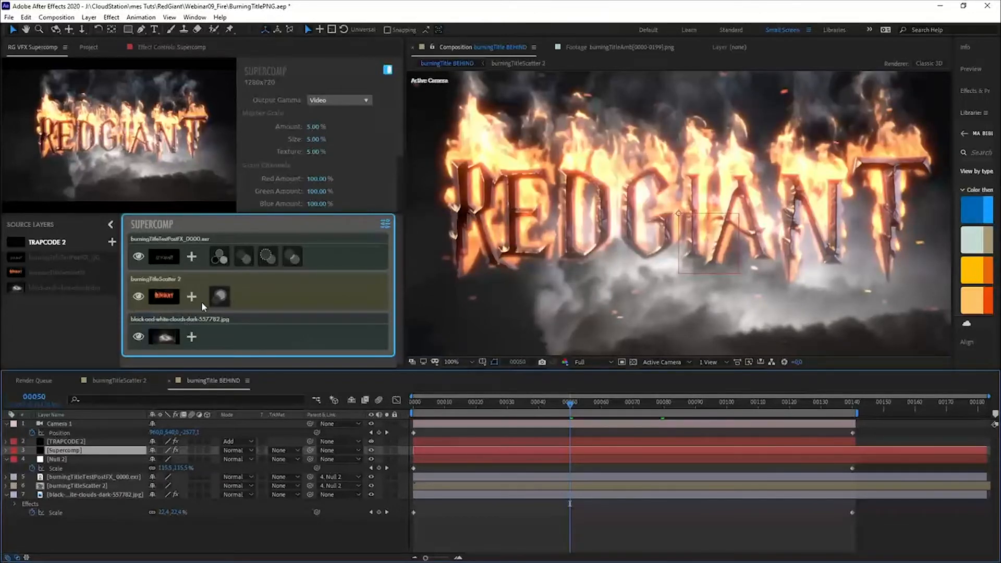
pyautogui.click(211, 336)
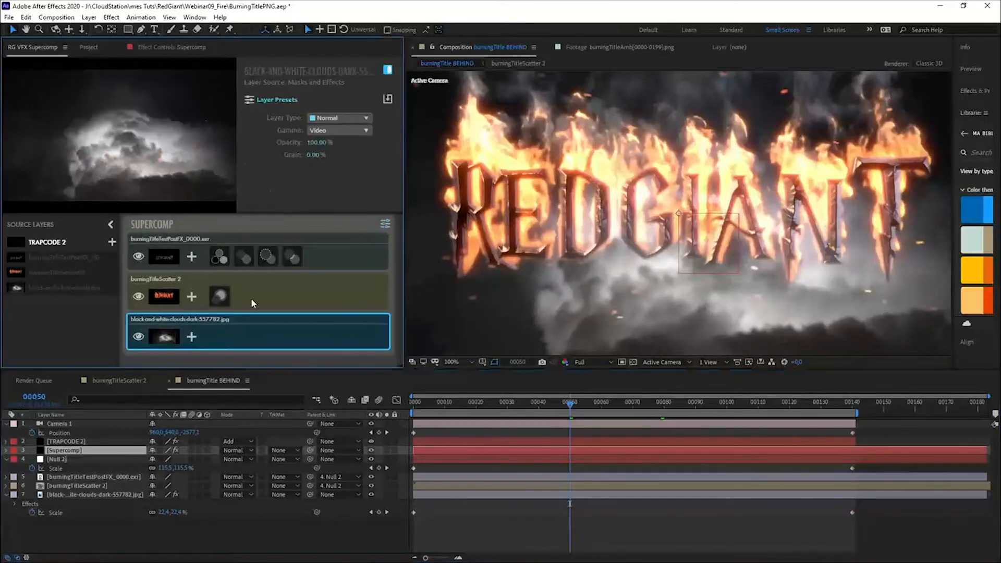
pyautogui.click(252, 295)
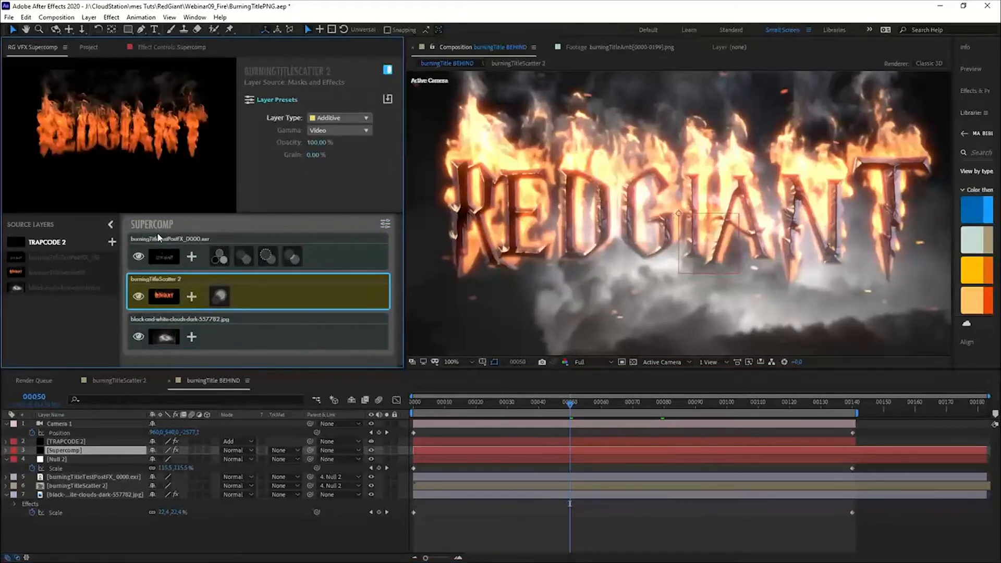
pyautogui.click(336, 252)
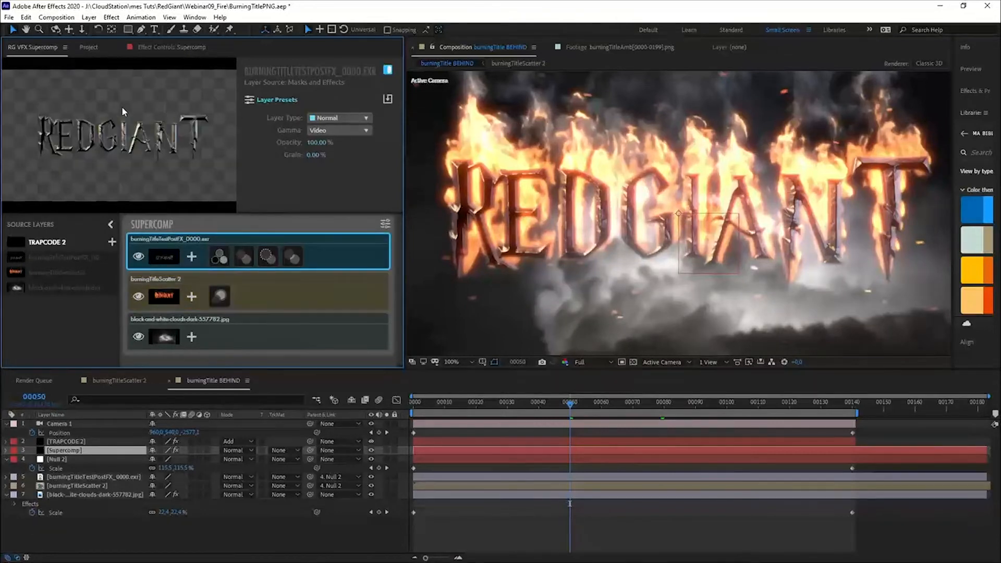
# Enlarge the Supercomp panel's height and compare the title layer's Color Correction effect off and on
pyautogui.click(219, 258)
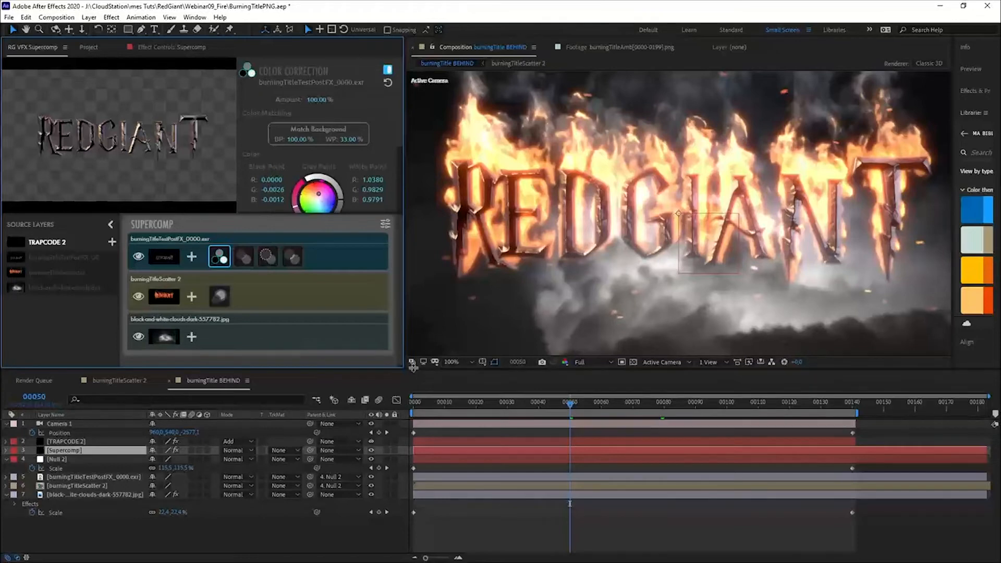
pyautogui.moveTo(431, 372); pyautogui.dragTo(431, 488)
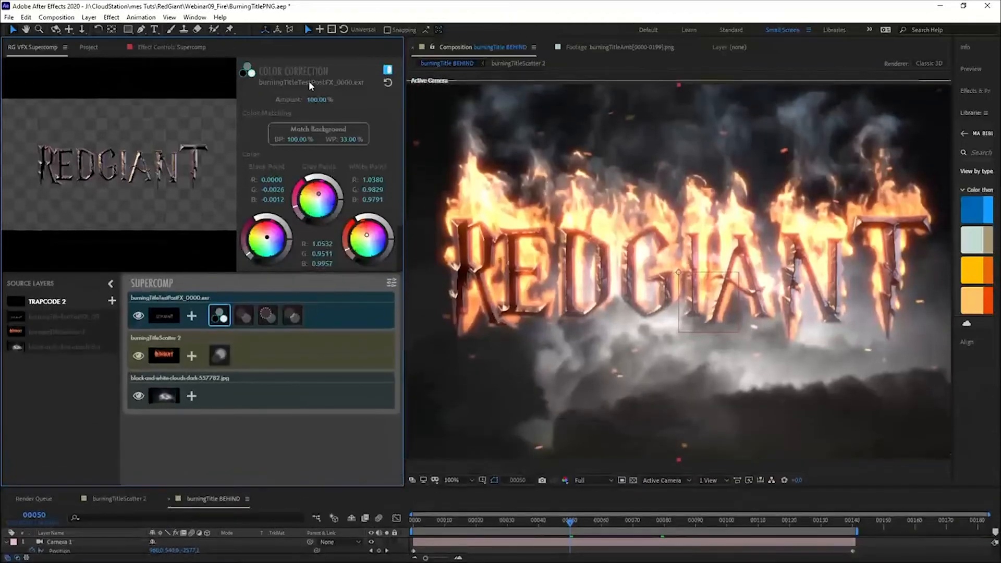
pyautogui.click(389, 71)
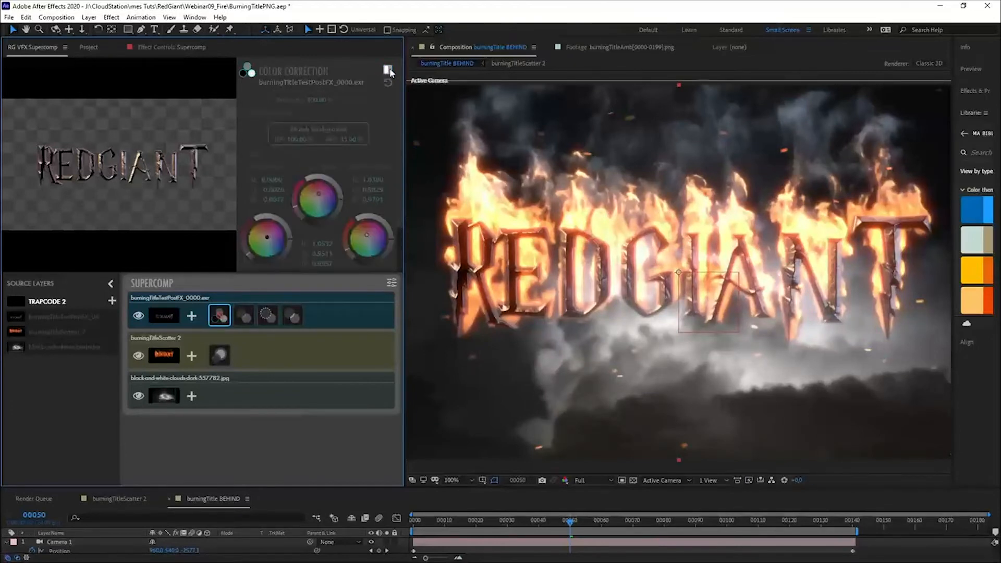
pyautogui.click(388, 70)
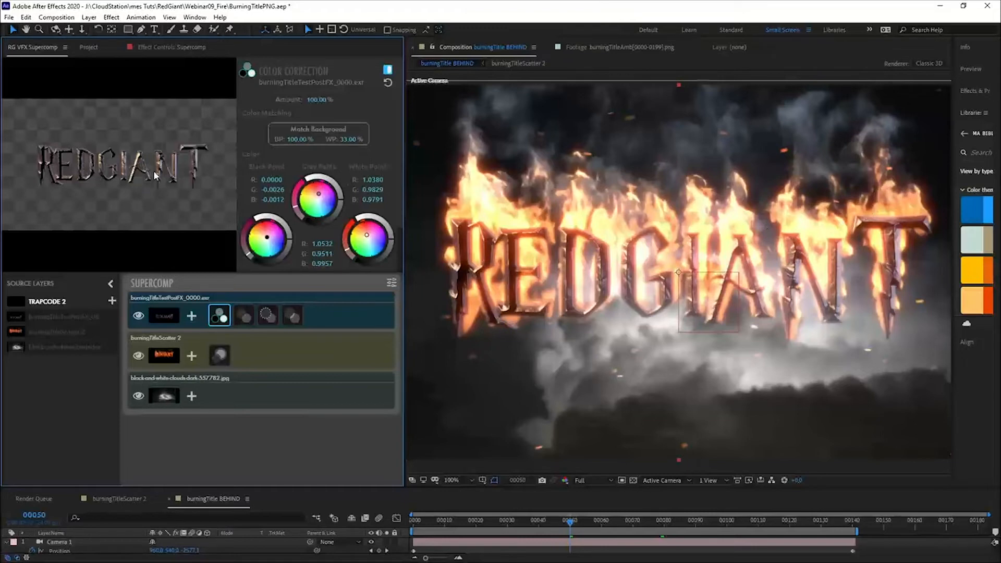
# Compare the Edge Erode effect on burningTitleTestPostFX_0000.exr off and on, leaving it enabled
pyautogui.click(246, 316)
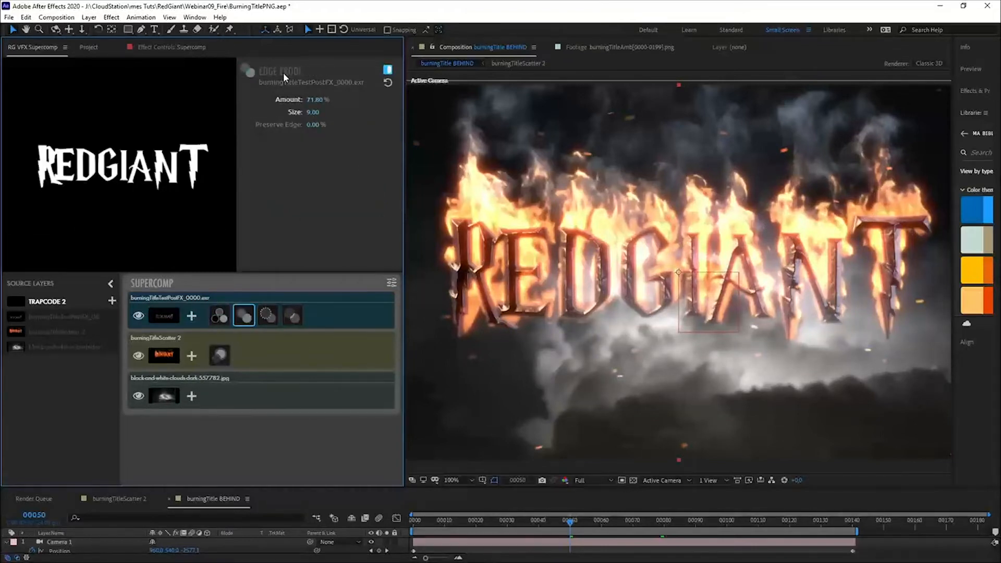
pyautogui.click(388, 70)
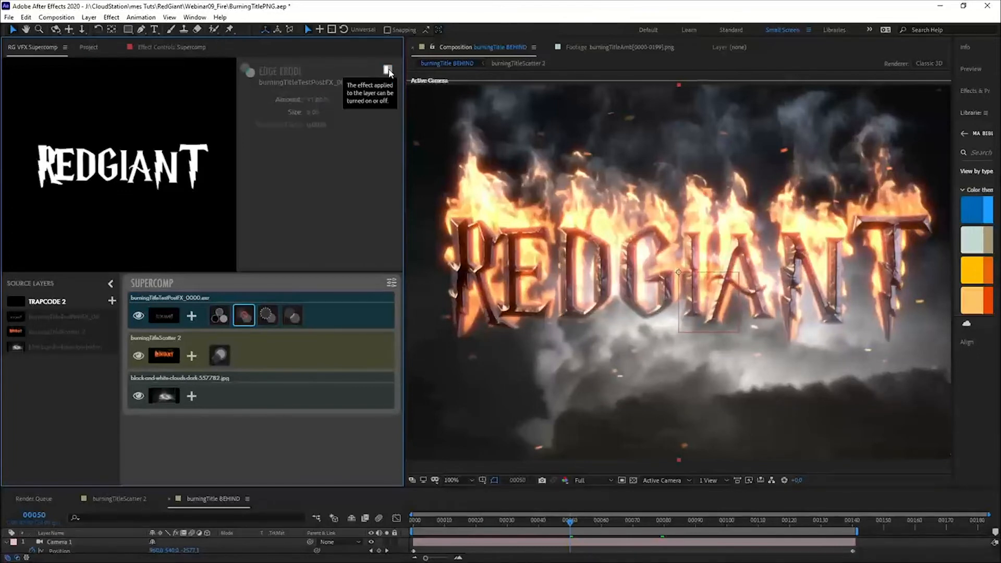
pyautogui.click(388, 70)
pyautogui.click(388, 69)
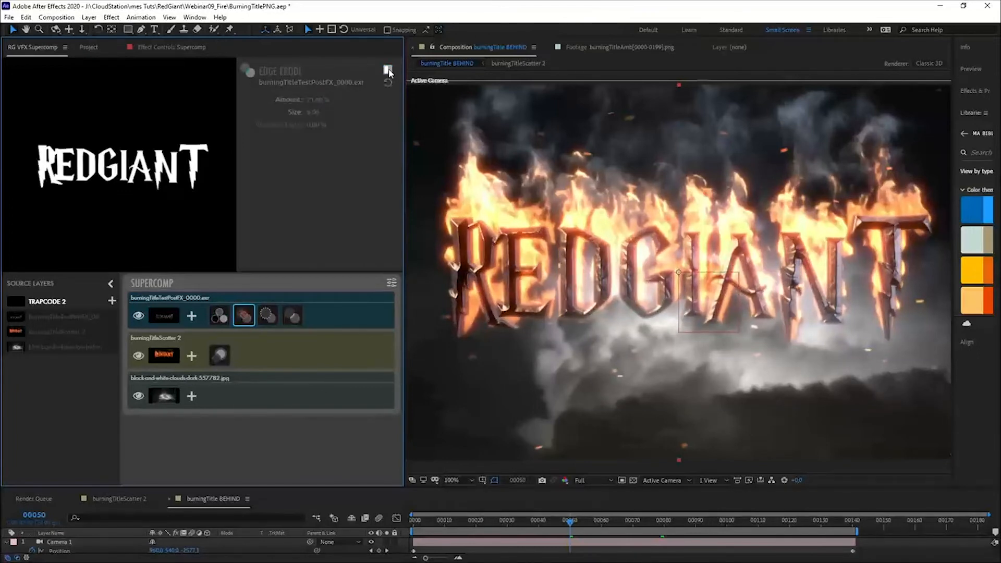
pyautogui.click(388, 70)
pyautogui.click(388, 70)
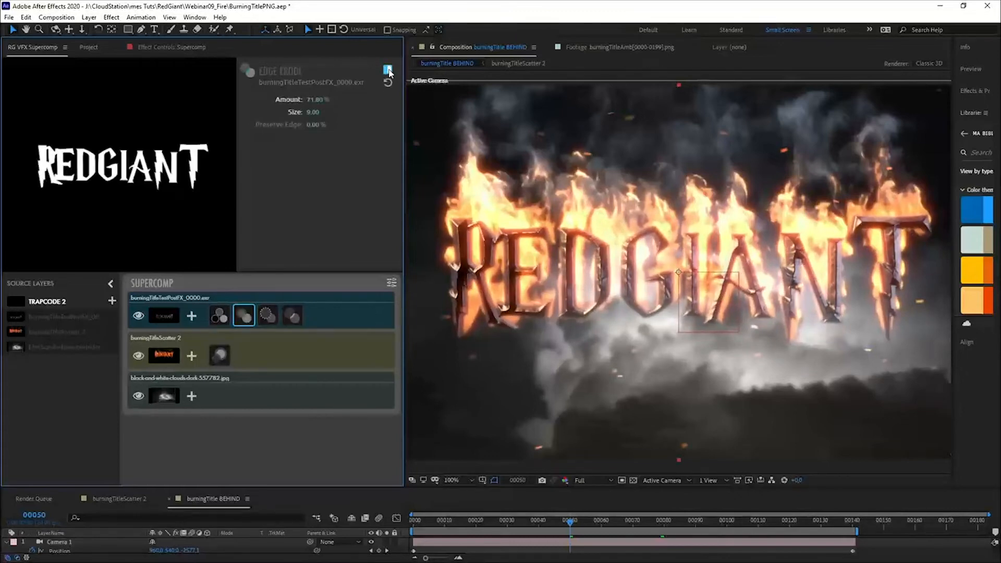
# Check the Edge Blend and Light Wrap effects on burningTitleTestPostFX_0000.exr by switching them off and on, leaving both enabled
pyautogui.click(269, 315)
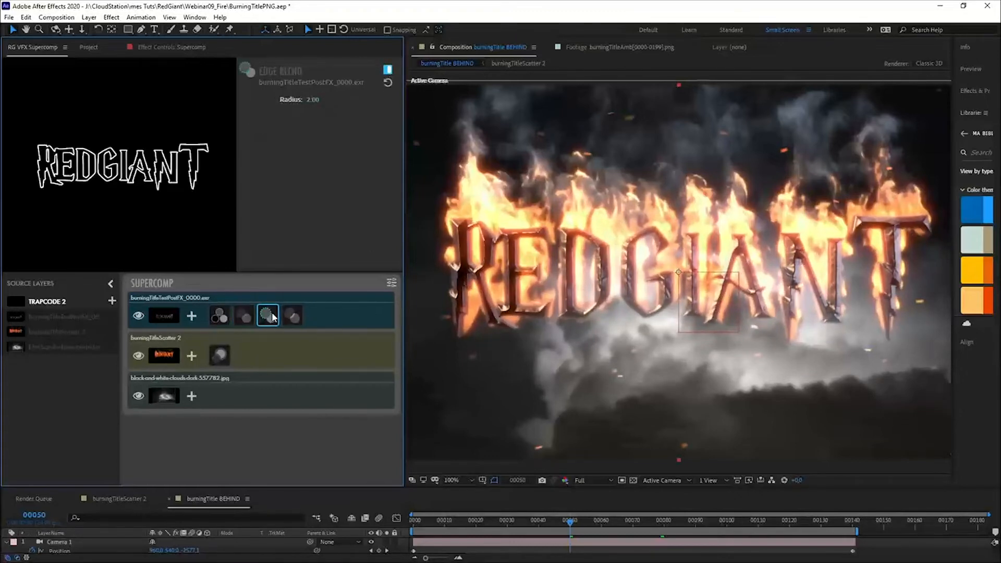
pyautogui.click(388, 70)
pyautogui.click(292, 316)
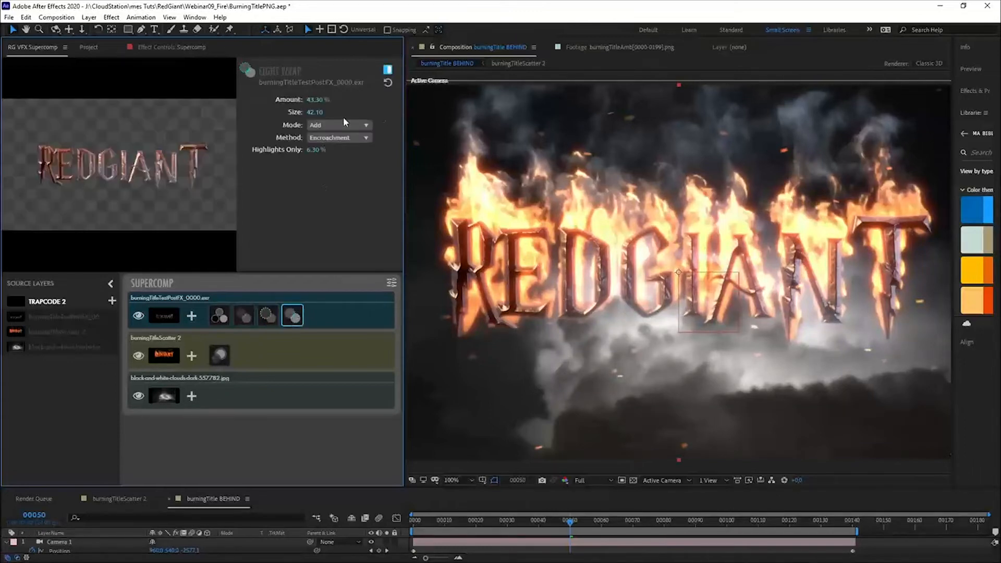
pyautogui.click(388, 69)
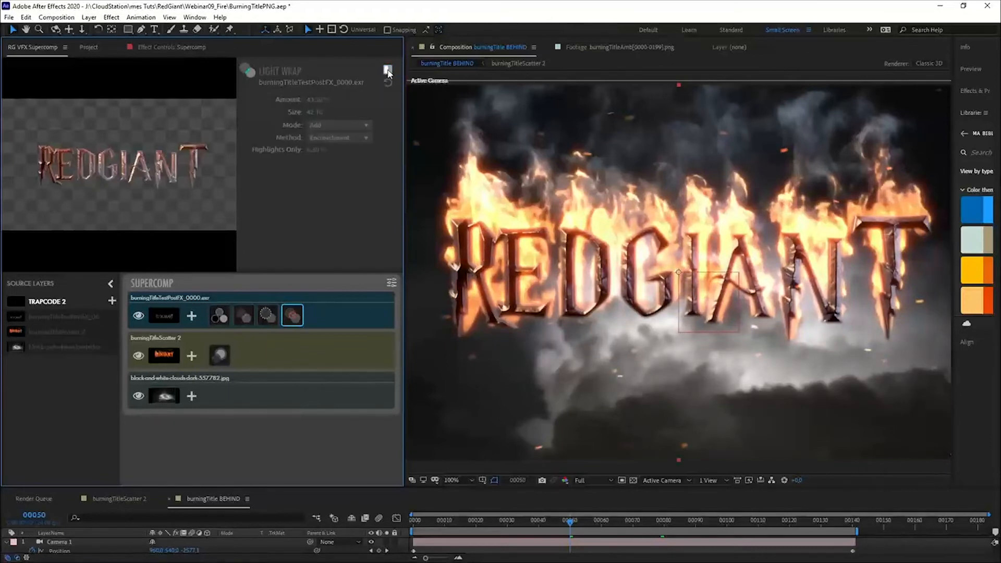
pyautogui.click(388, 70)
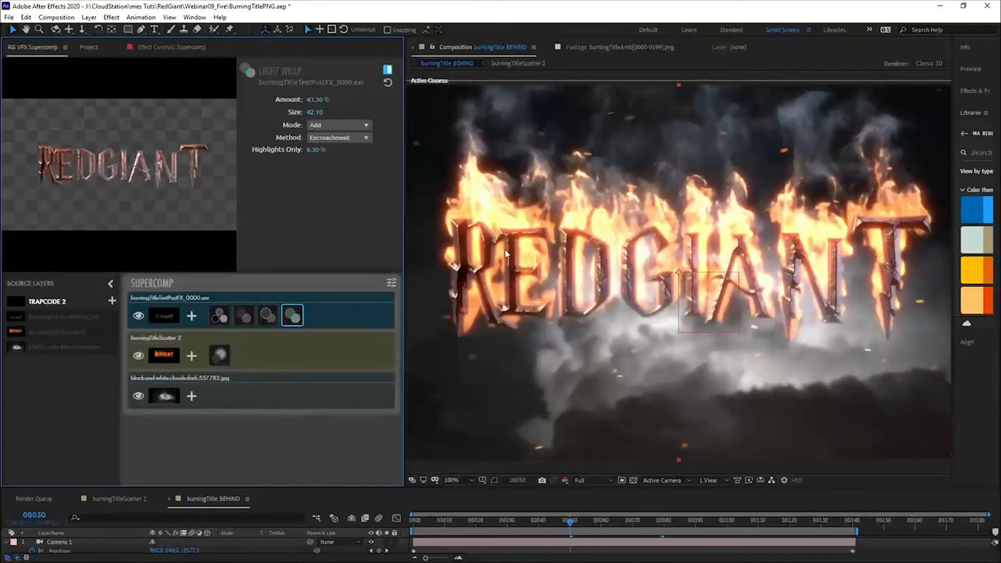
pyautogui.click(388, 70)
pyautogui.click(387, 70)
# Apply the Hazy Cool Glow layer preset to the burningTitleScatter 2 layer in Supercomp
pyautogui.click(177, 350)
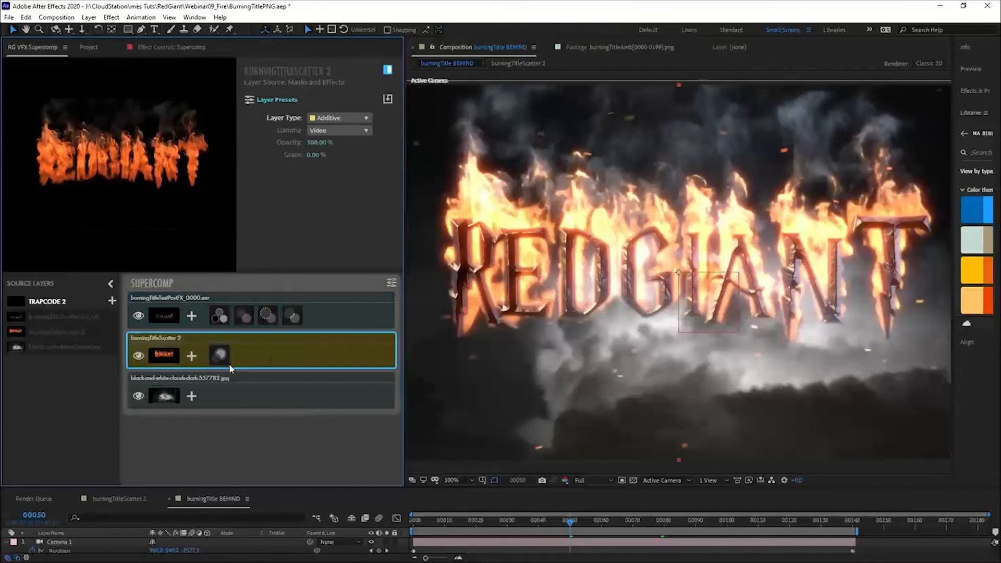
pyautogui.click(191, 355)
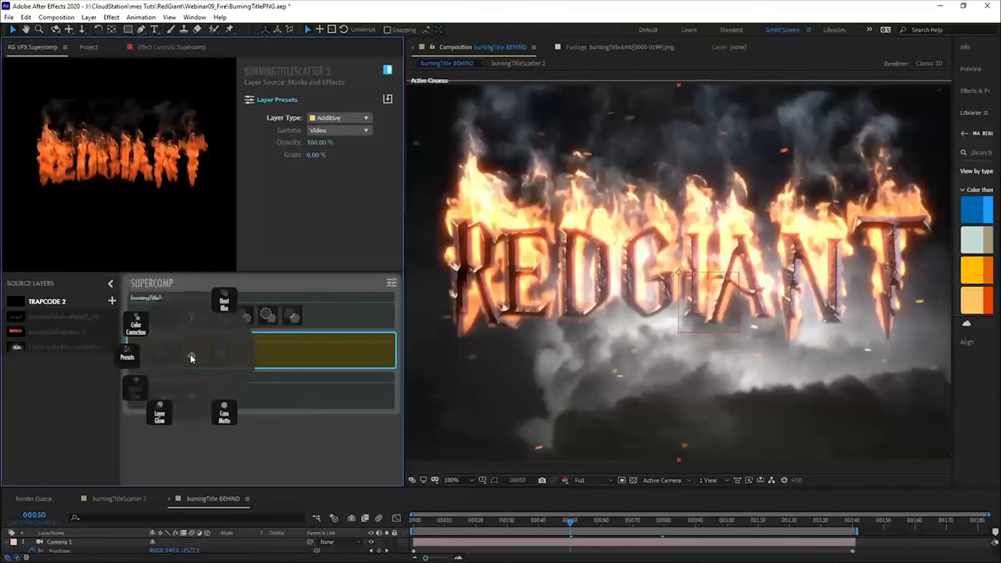
pyautogui.click(128, 357)
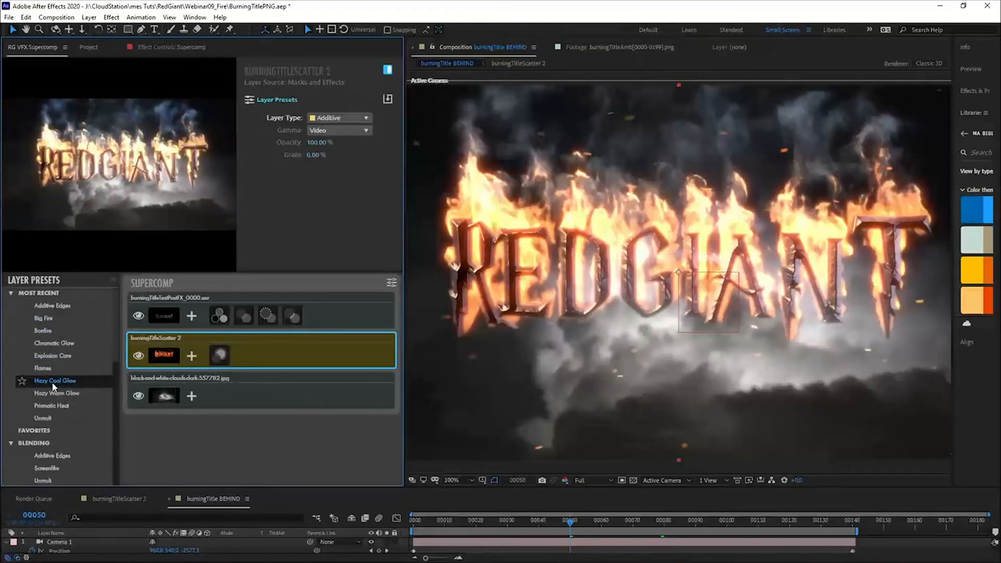
pyautogui.doubleClick(49, 386)
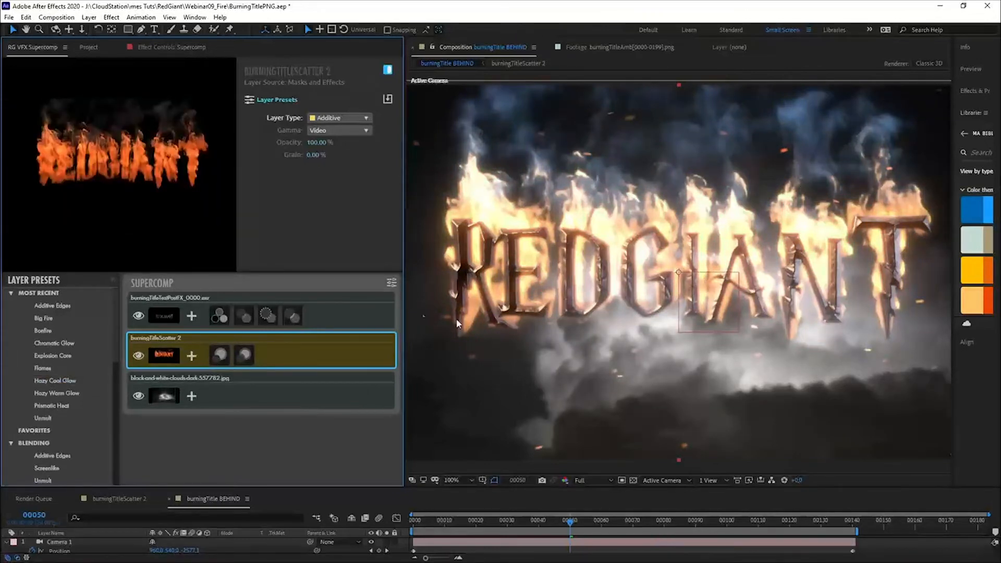
# Adjust the Optical Glow amount on burningTitleScatter 2 and set its Layer Glow amount to 5.40%
pyautogui.click(220, 356)
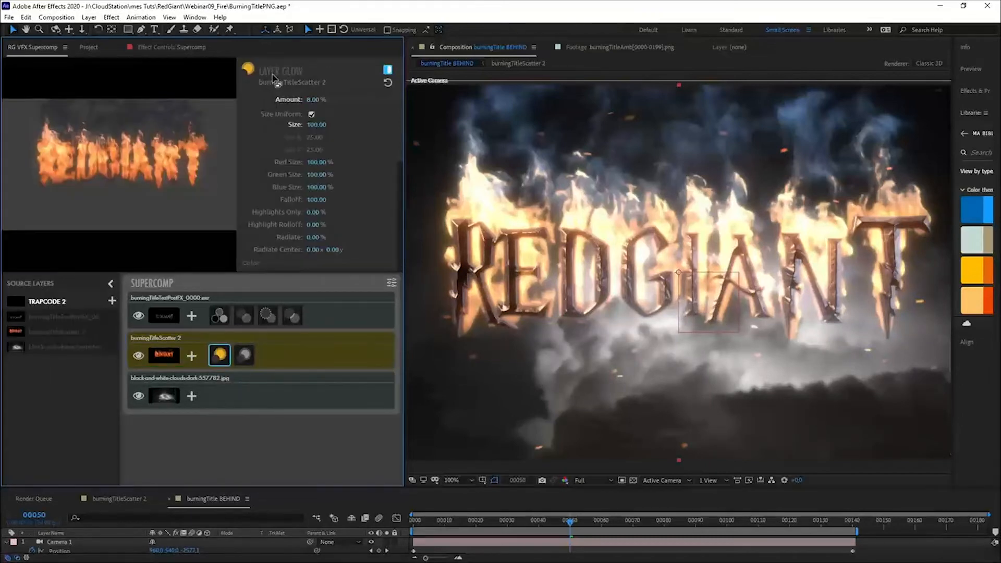
pyautogui.click(245, 362)
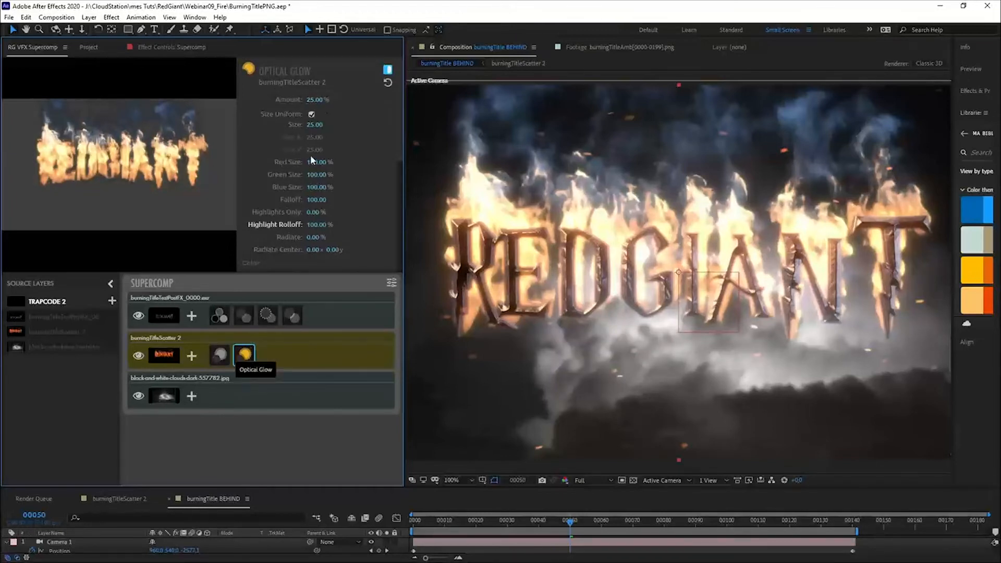
pyautogui.moveTo(315, 102); pyautogui.dragTo(368, 99)
pyautogui.click(219, 356)
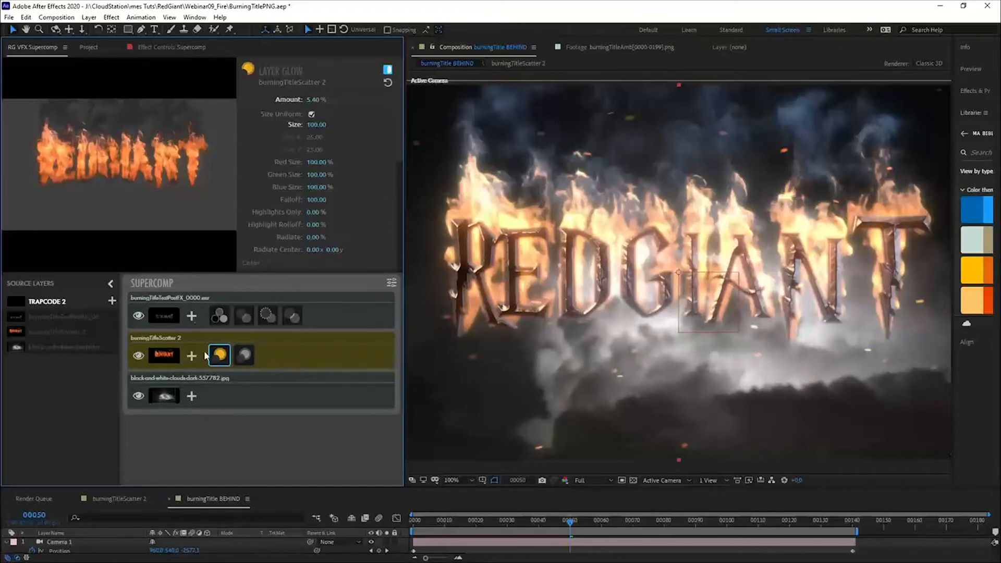
# Switch between the burningTitleTestPostFX_0000.exr and burningTitleScatter 2 layers to compare their previews and effect stacks
pyautogui.click(165, 312)
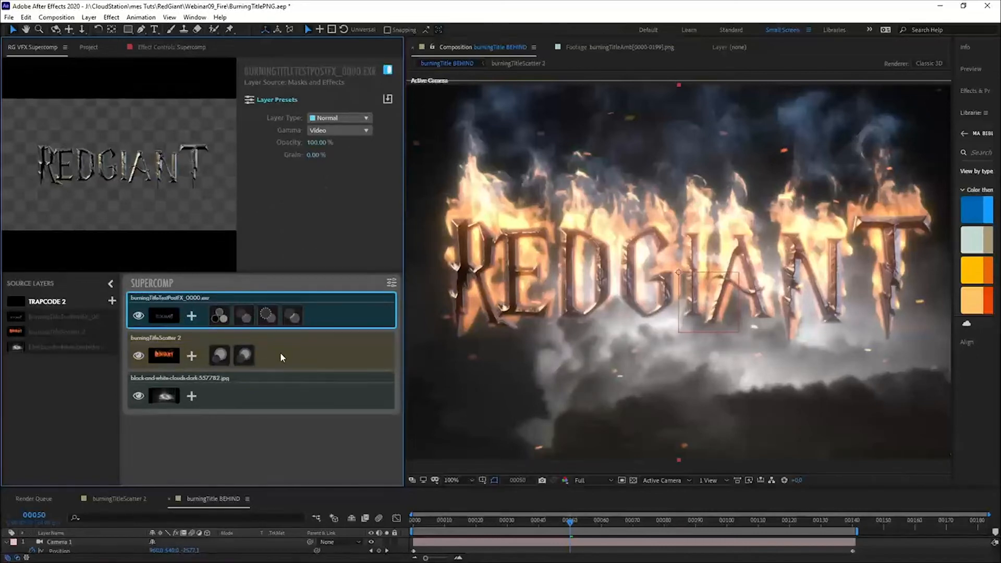
pyautogui.click(178, 351)
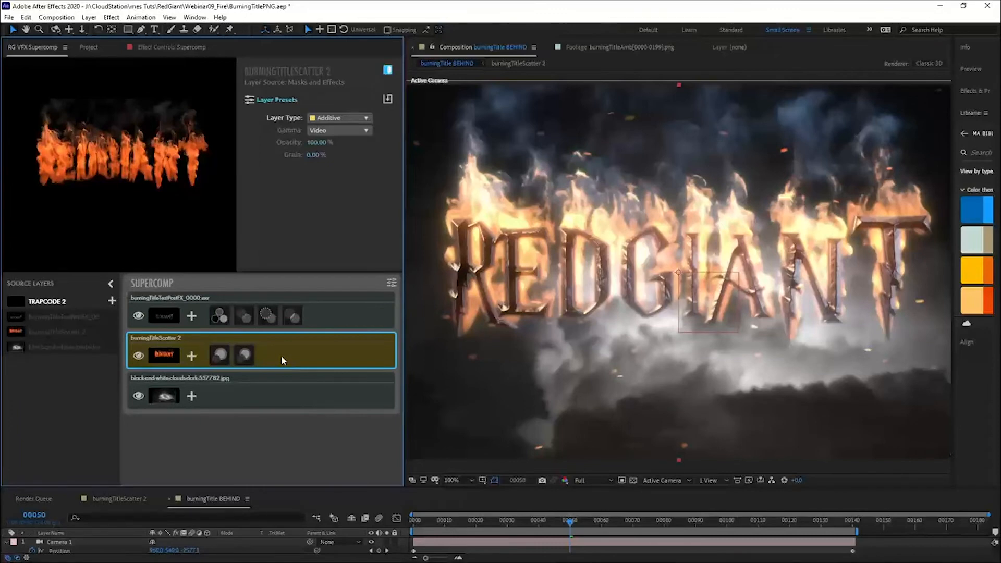
pyautogui.click(178, 316)
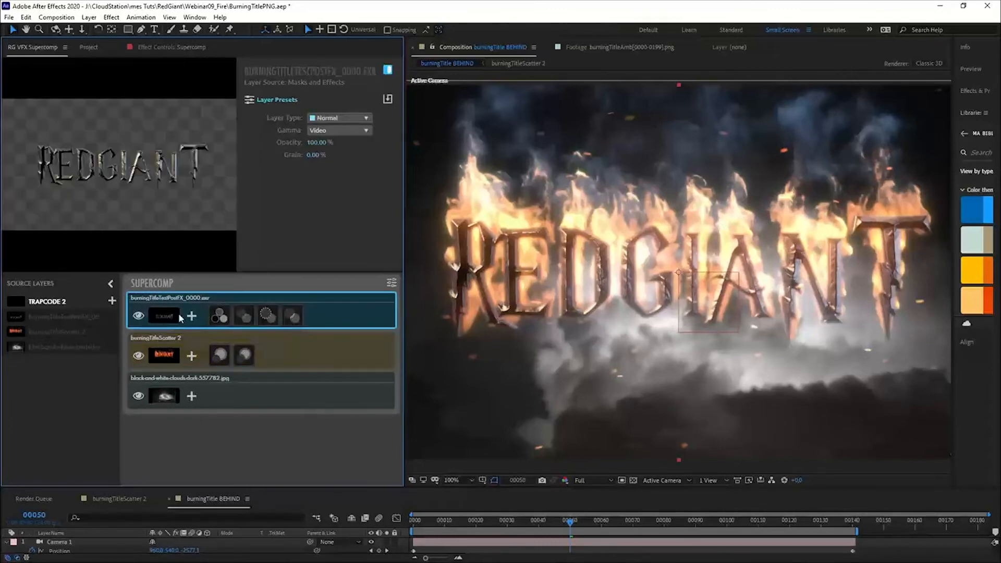
# Add Color Correction to burningTitleScatter 2 and shift its gray point toward blue, to R 0.9642, G 0.9592, B 1.0766
pyautogui.click(300, 359)
pyautogui.click(191, 355)
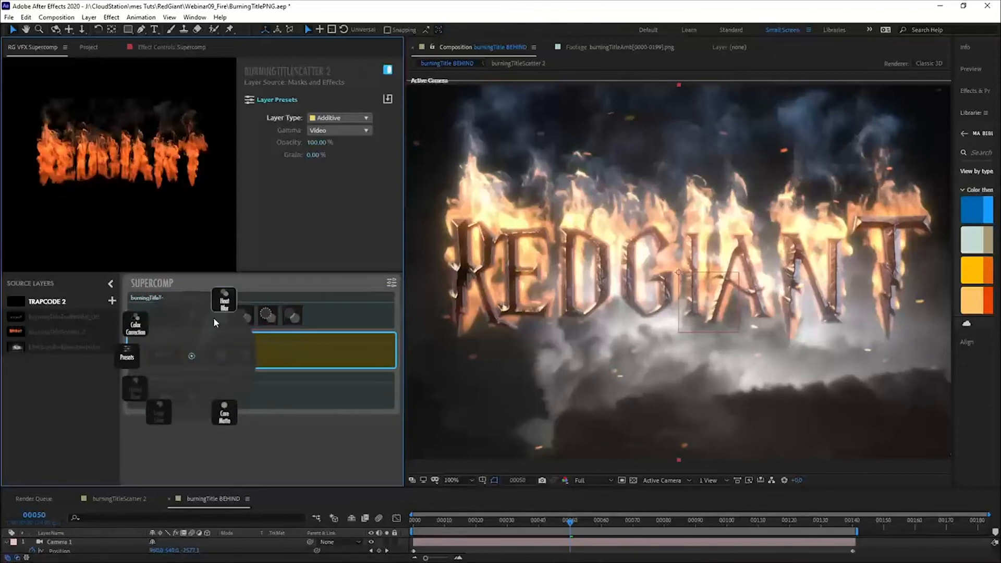
pyautogui.click(135, 328)
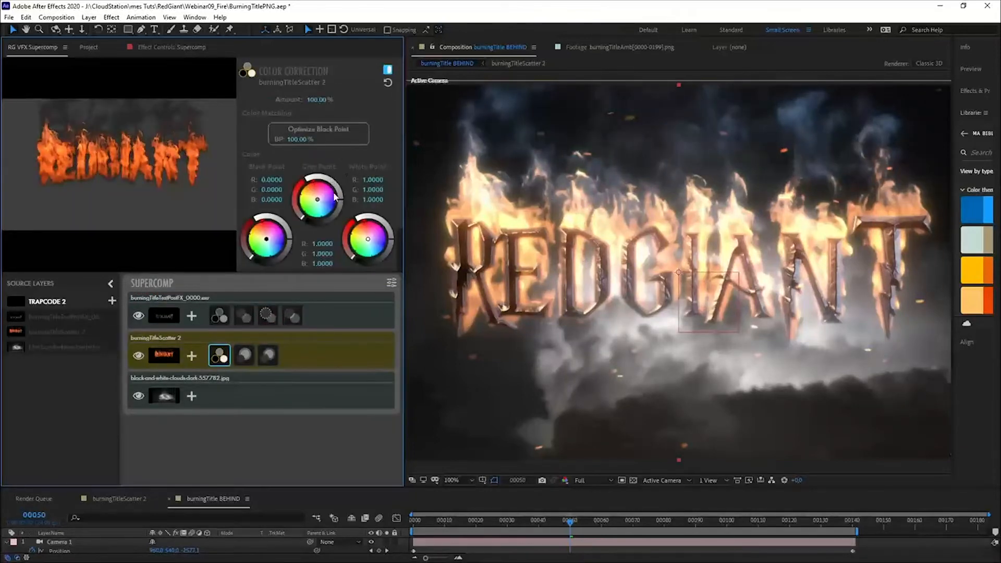
pyautogui.moveTo(335, 197); pyautogui.dragTo(323, 201)
pyautogui.moveTo(398, 215); pyautogui.dragTo(403, 248)
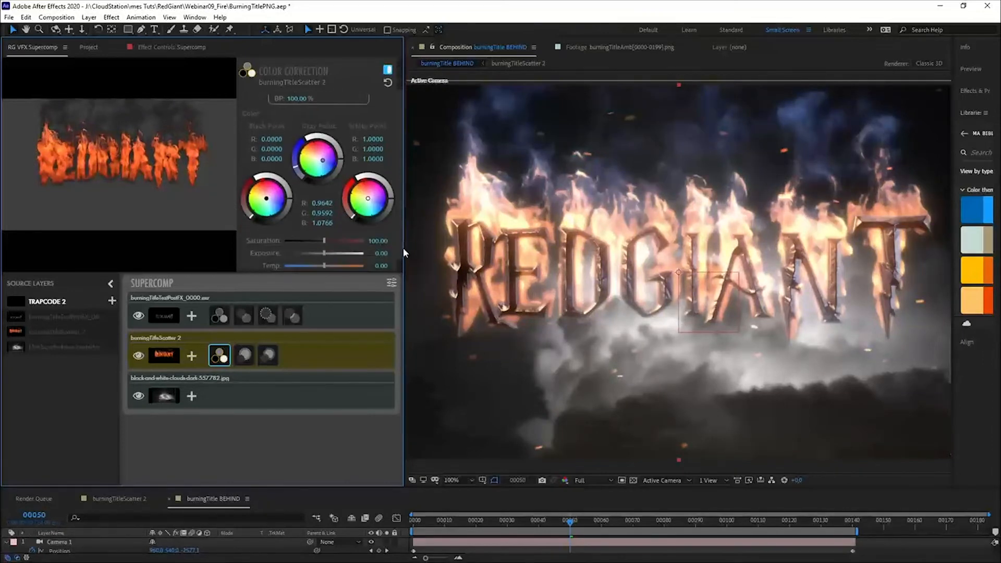
# Set burningTitleScatter 2's Color Correction black point to R -0.3432, G -0.2524, B 0.0000 and gray point to R 0.9530, G 0.8918, B 1.1552
pyautogui.moveTo(367, 200); pyautogui.dragTo(372, 201)
pyautogui.moveTo(266, 197); pyautogui.dragTo(276, 204)
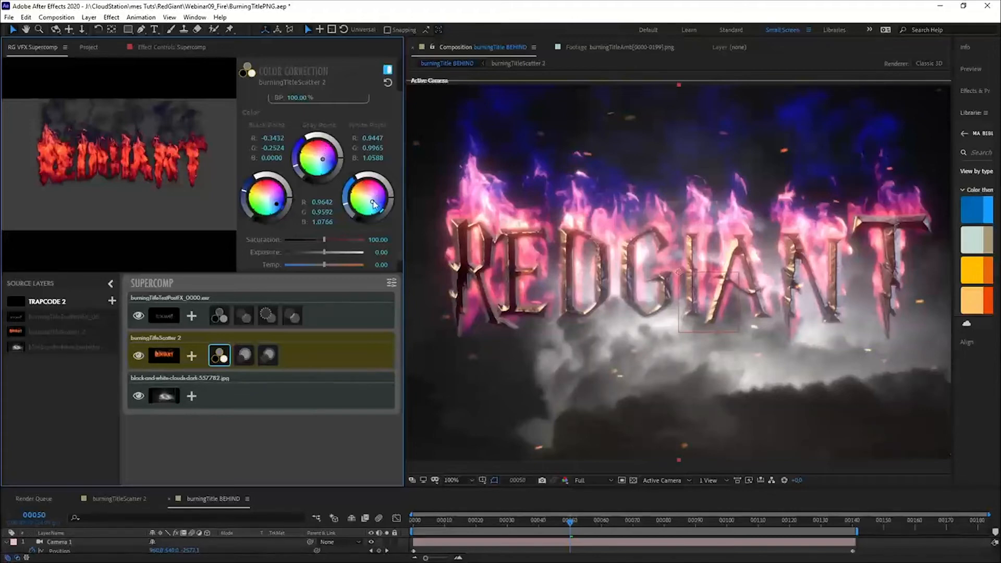
pyautogui.moveTo(374, 204); pyautogui.dragTo(368, 197)
pyautogui.moveTo(323, 159); pyautogui.dragTo(325, 158)
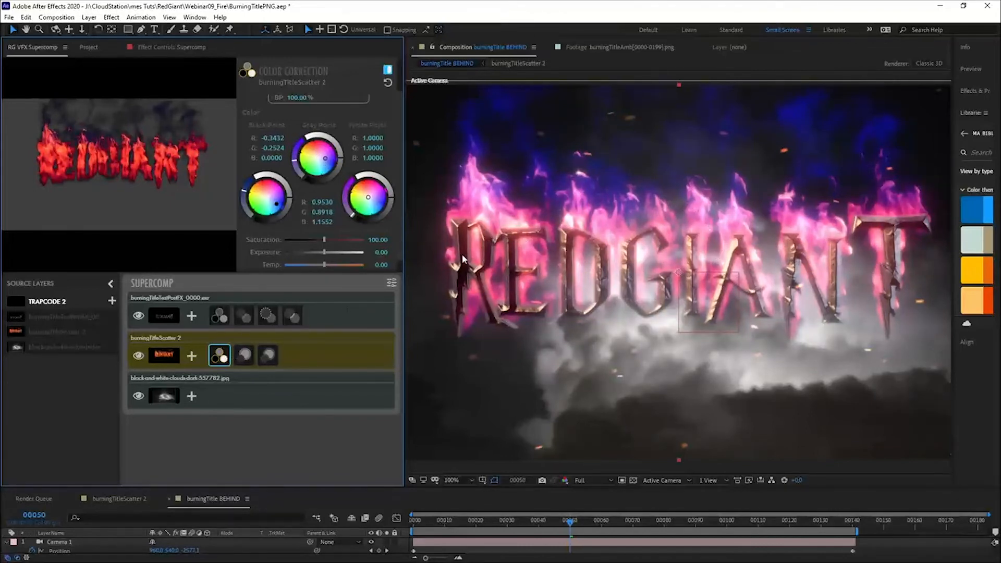
# Check the title layer's Light Wrap and burningTitleScatter 2's Optical Glow, and delete the Color Correction effect from burningTitleScatter 2
pyautogui.click(321, 315)
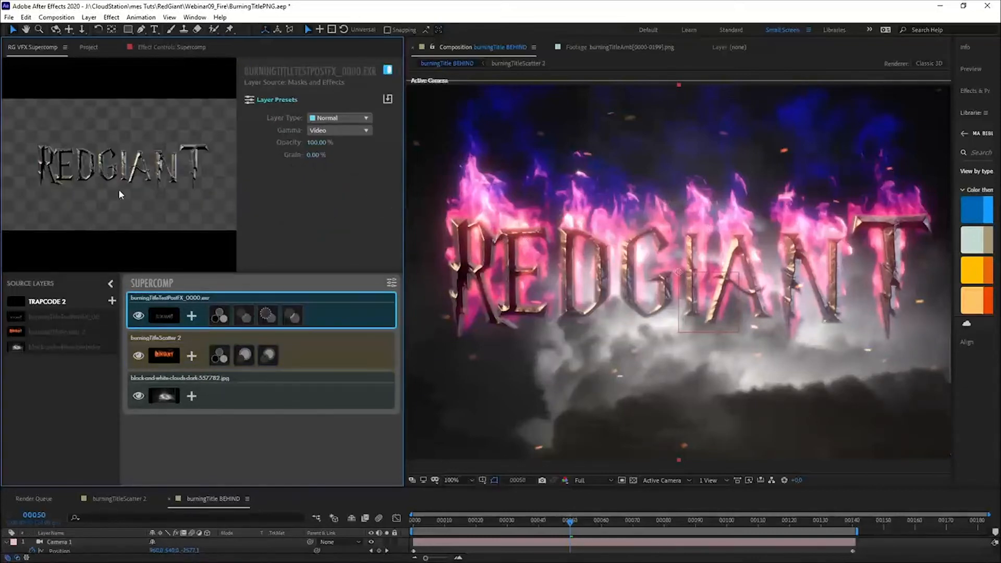
pyautogui.click(289, 318)
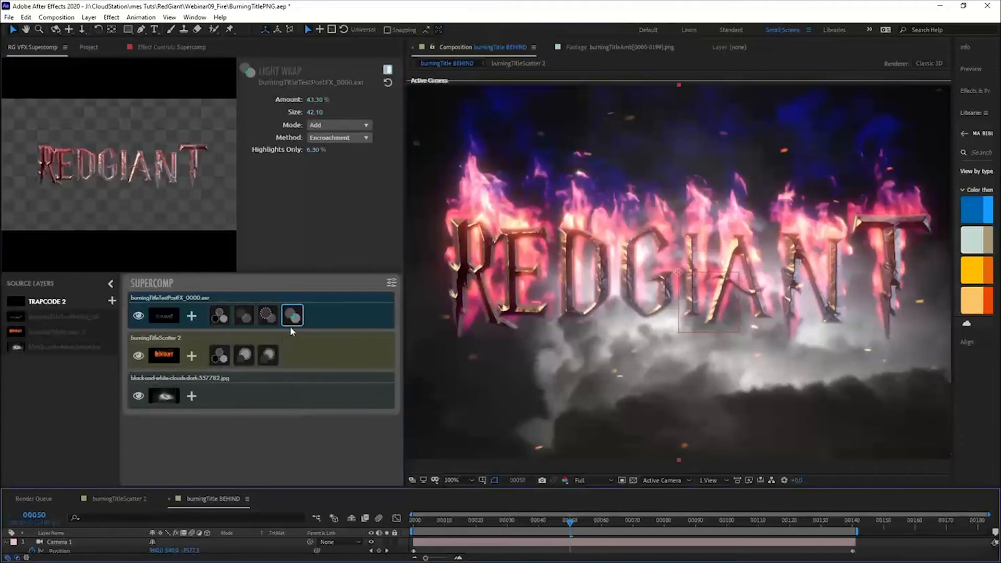
pyautogui.click(268, 356)
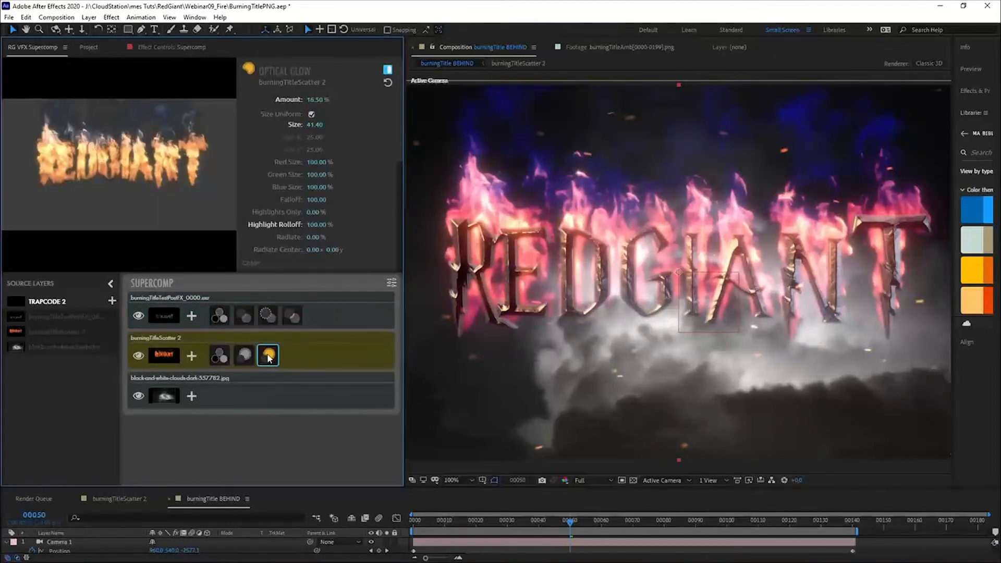
pyautogui.click(219, 356)
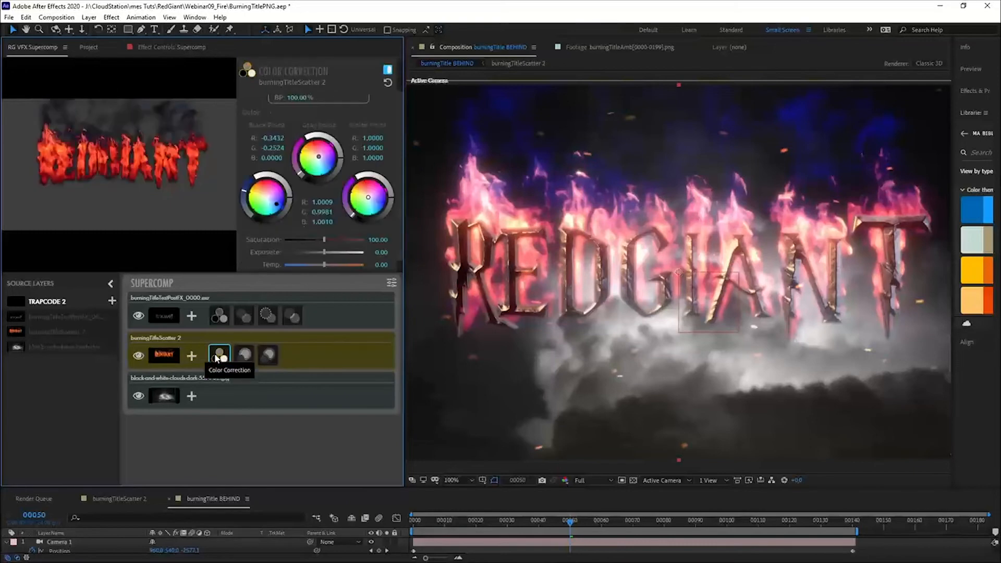
pyautogui.press('Delete')
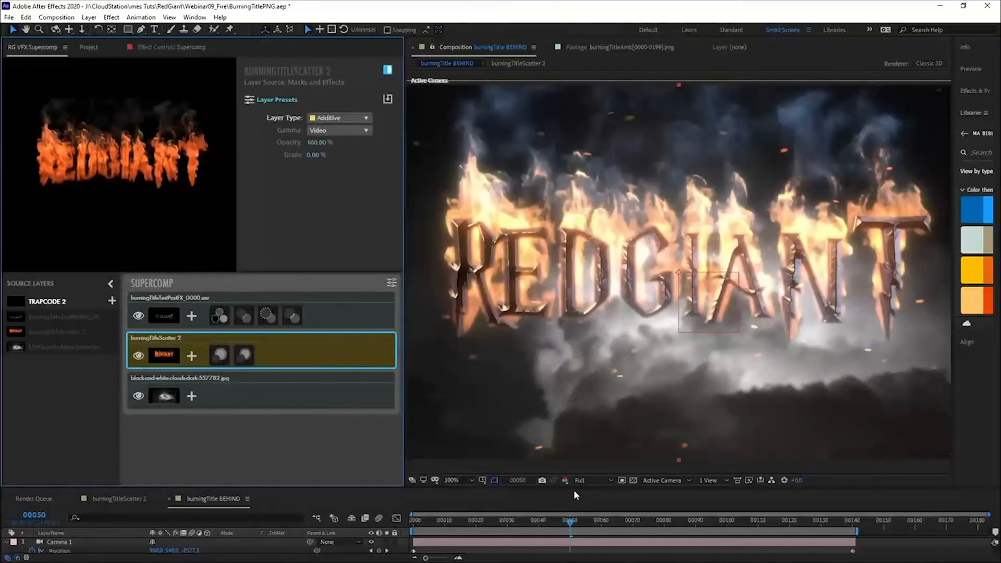
# Enlarge the timeline area to show all layers and play a preview of the burningTitle BEHIND composition
pyautogui.moveTo(568, 488); pyautogui.dragTo(545, 348)
pyautogui.press('space')
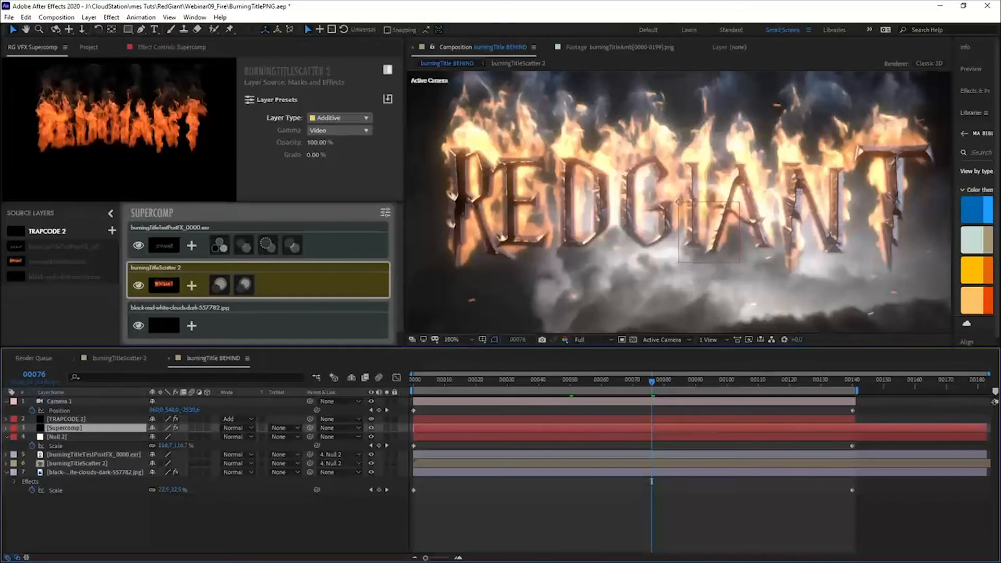
# Switch to VLC and compare the burningTitle_[0000-0250] assemble SImple COMP.mp4 render with the After Effects composition behind it
pyautogui.hotkey('alt', 'Tab')
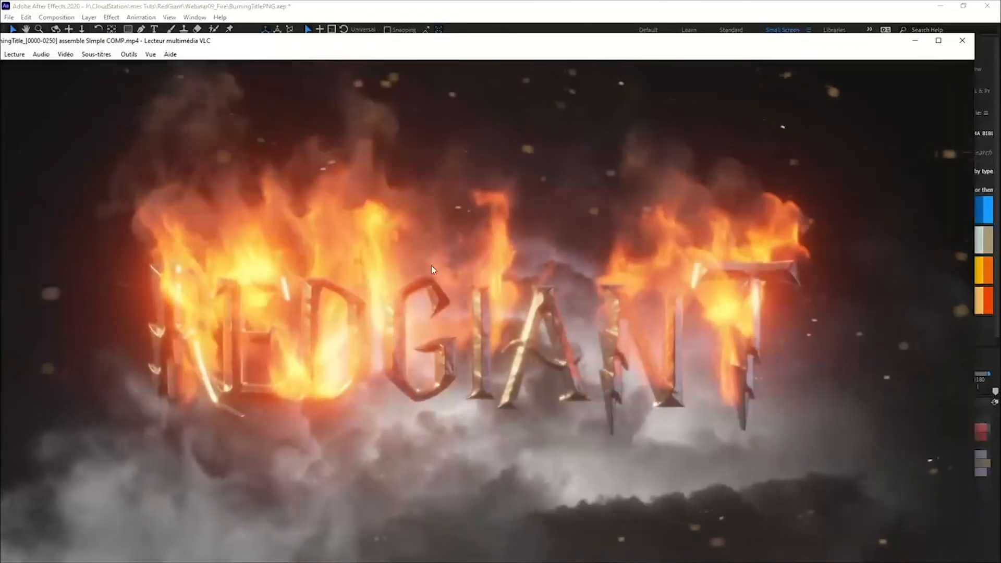
pyautogui.doubleClick(554, 300)
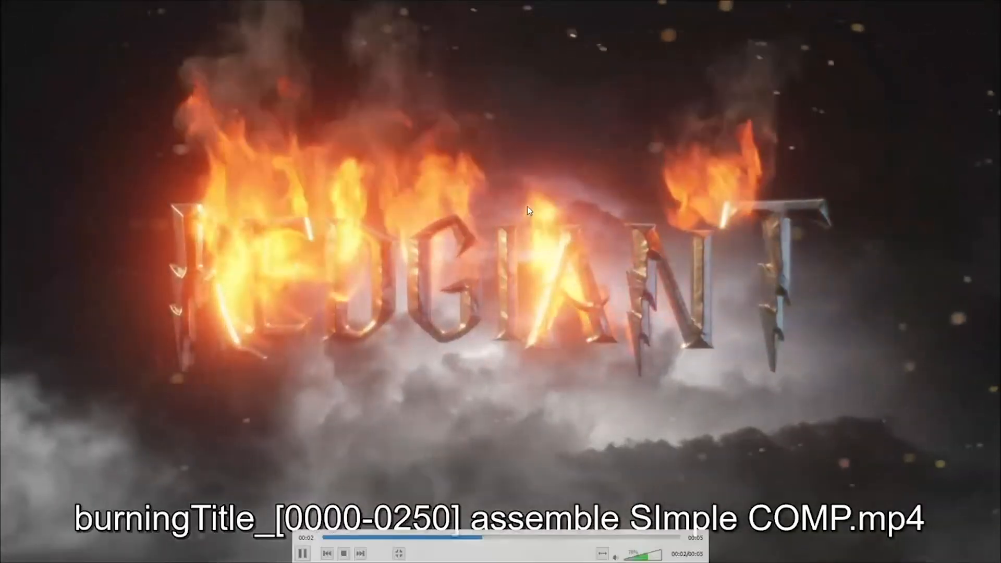
pyautogui.doubleClick(491, 188)
pyautogui.moveTo(561, 43); pyautogui.dragTo(713, 282)
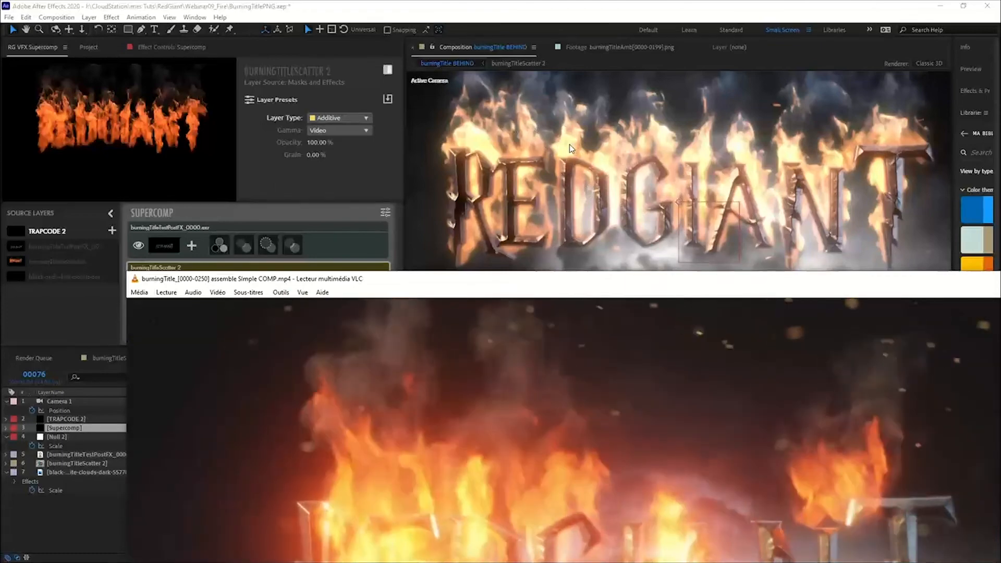
pyautogui.moveTo(603, 282); pyautogui.dragTo(532, 138)
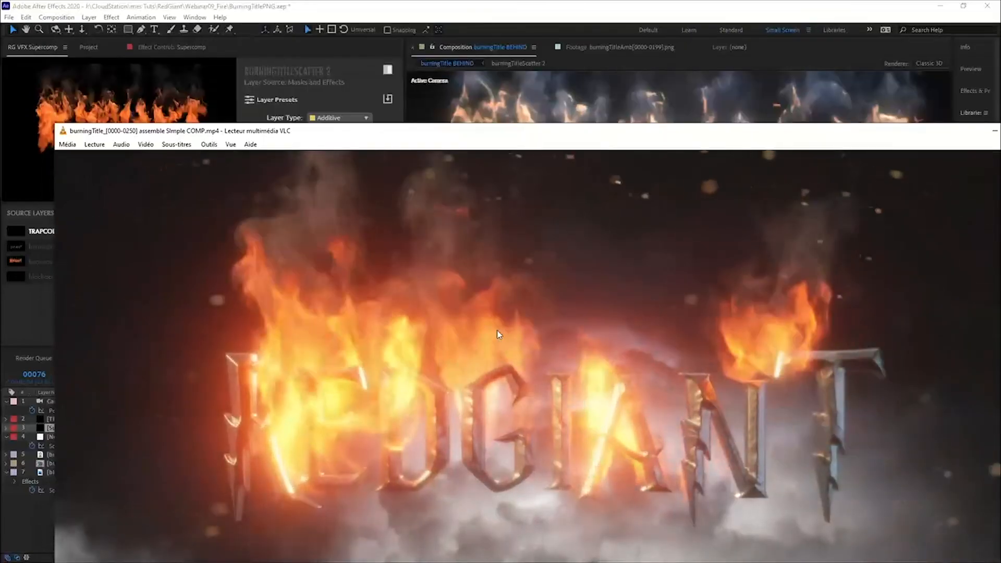
pyautogui.moveTo(623, 139); pyautogui.dragTo(556, 57)
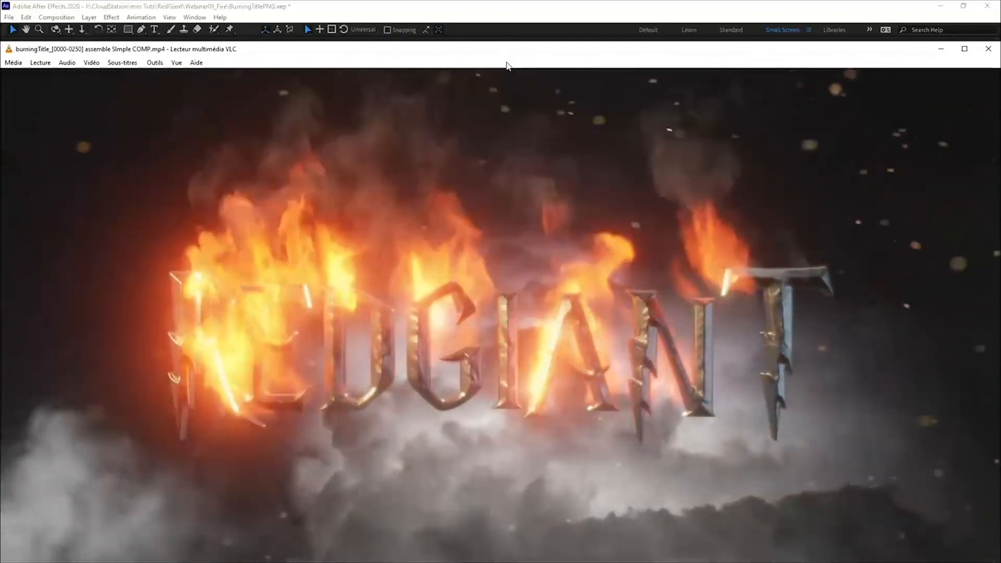
pyautogui.moveTo(508, 49); pyautogui.dragTo(572, 378)
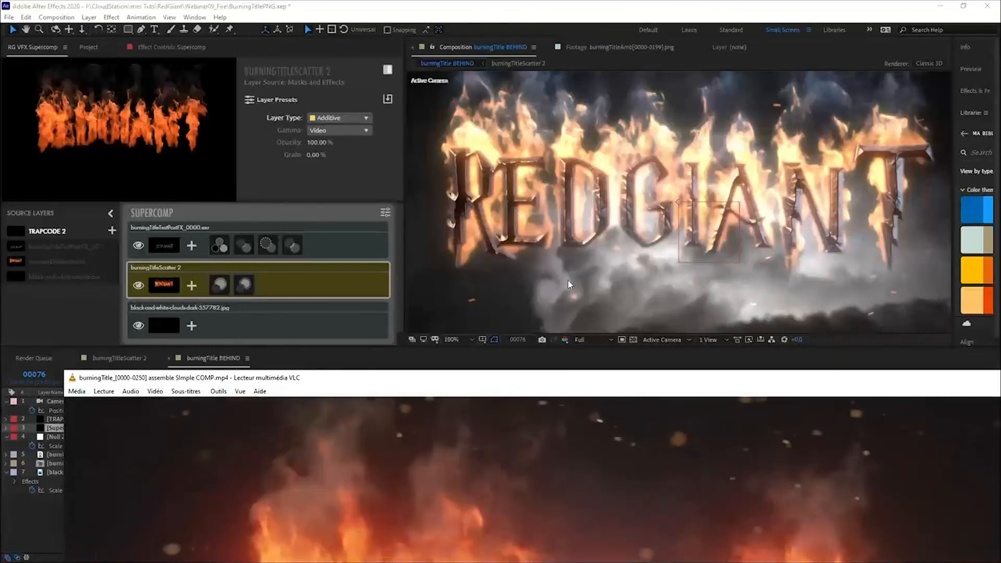
pyautogui.moveTo(430, 387); pyautogui.dragTo(395, 81)
pyautogui.moveTo(806, 83)
pyautogui.mouseDown()
pyautogui.moveTo(767, 79)
pyautogui.moveTo(751, 97)
pyautogui.moveTo(693, 104)
pyautogui.moveTo(682, 123)
pyautogui.moveTo(797, 90)
pyautogui.mouseUp()
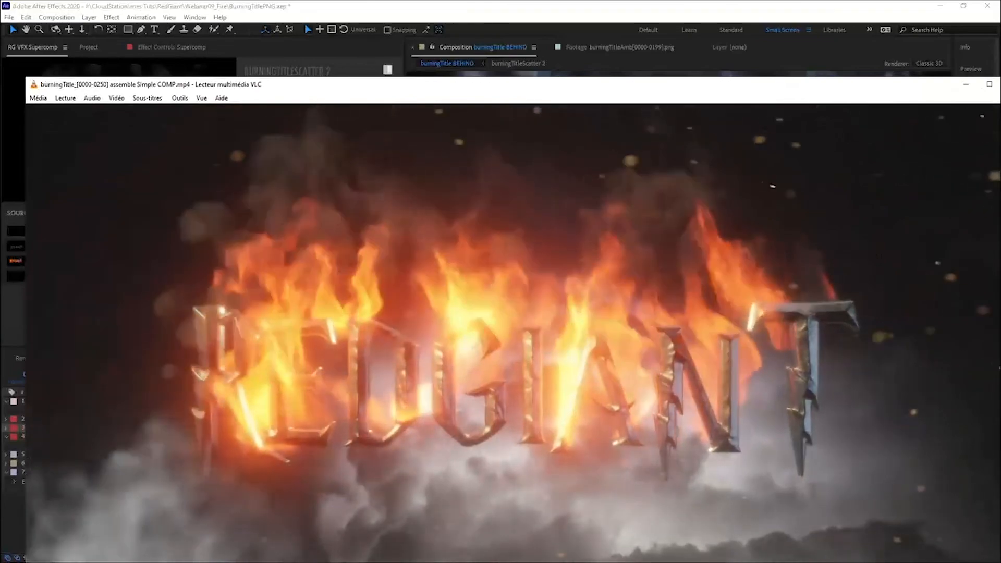